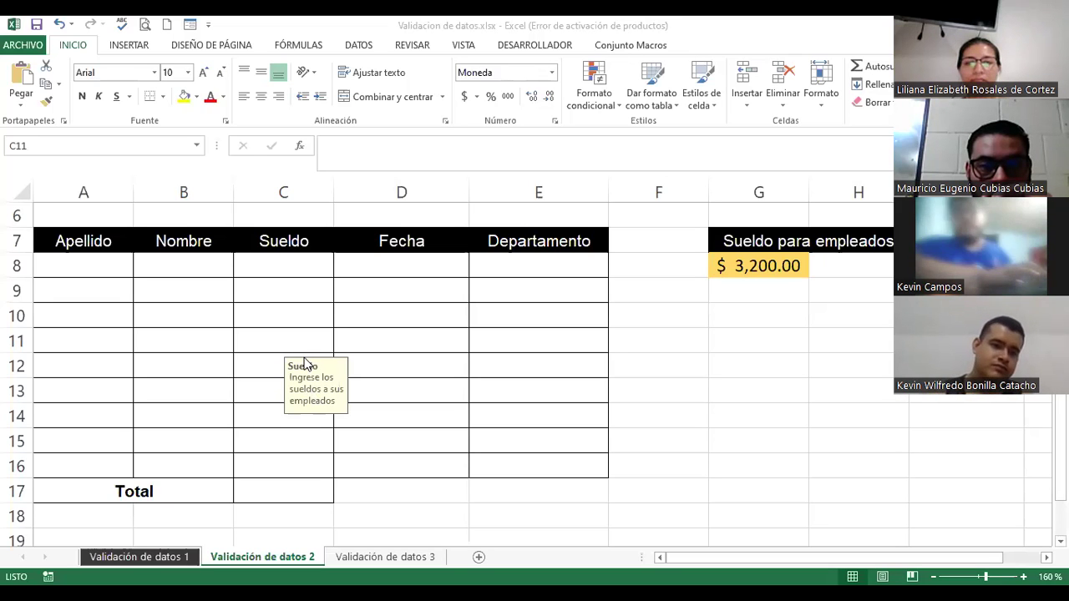
Select A8:B16 and start a Personalizada (custom) data validation rule for them
left_click(498, 136)
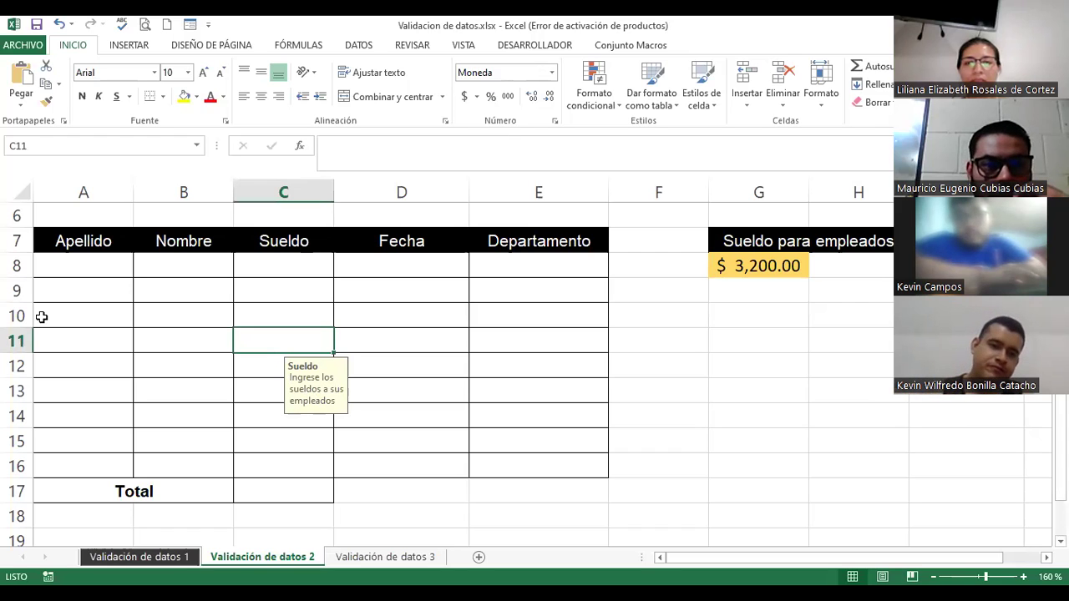
left_click(75, 261)
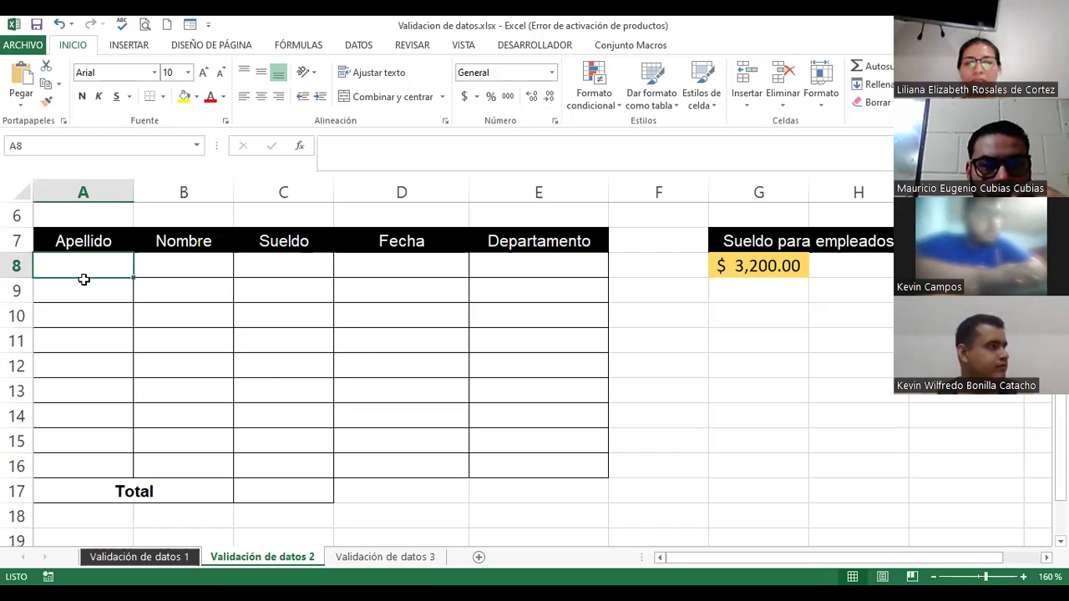
left_click_drag(83, 263, 151, 468)
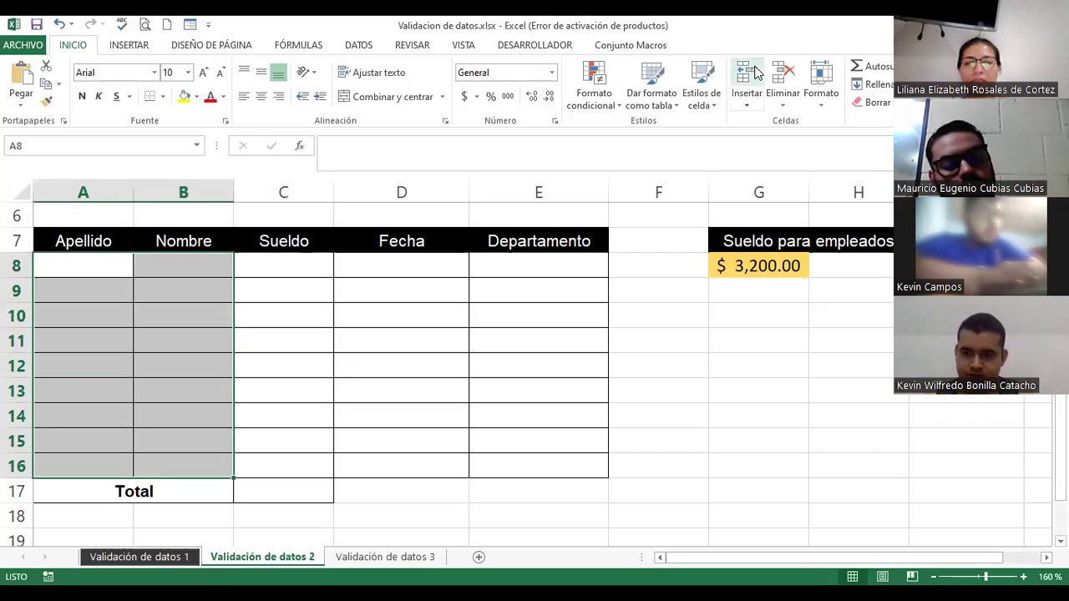
left_click(364, 48)
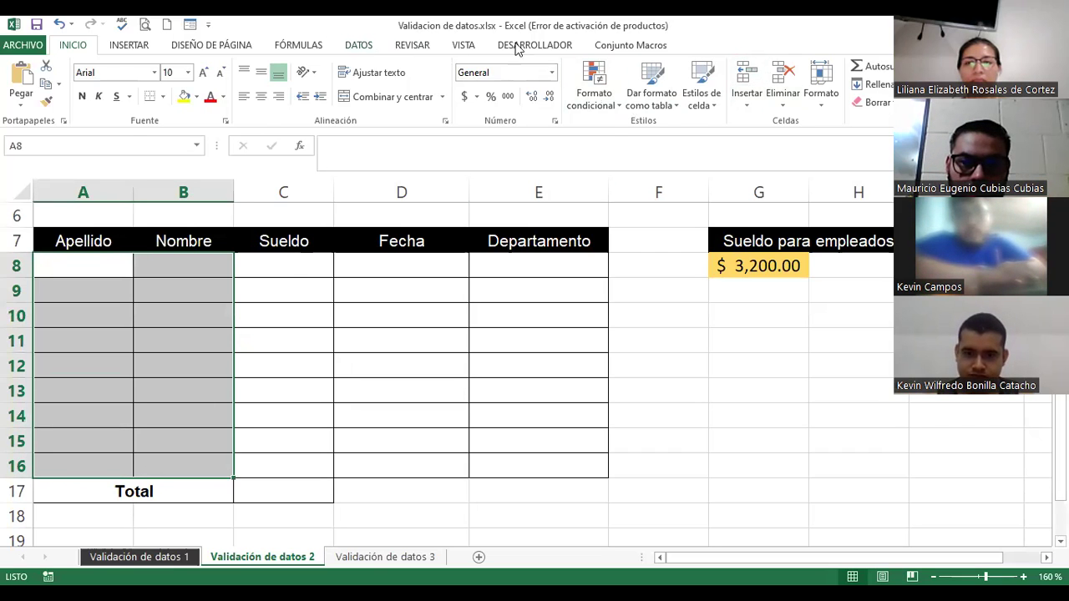
left_click(659, 112)
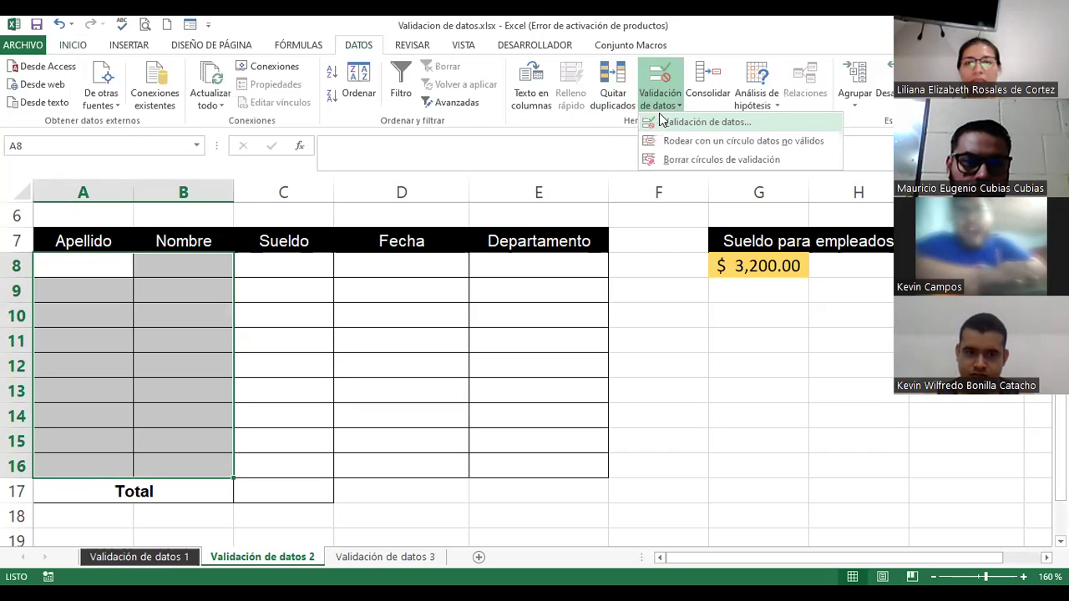
key("Return")
left_click(347, 265)
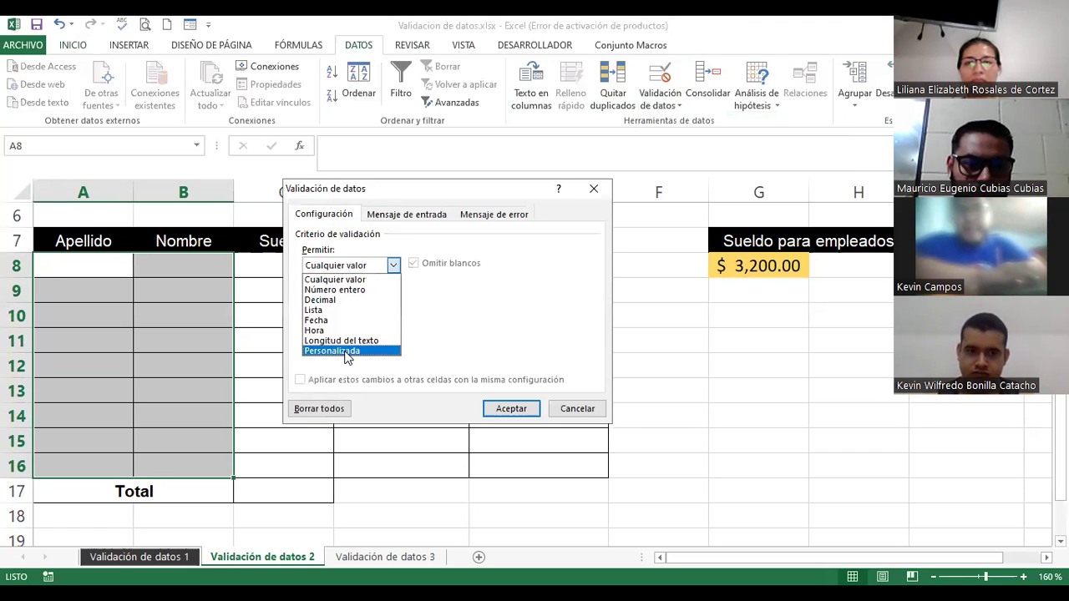
left_click(346, 349)
Enter the custom formula estexto(A8) and apply the validation rule
left_click(365, 333)
type("estex")
key("BackSpace")
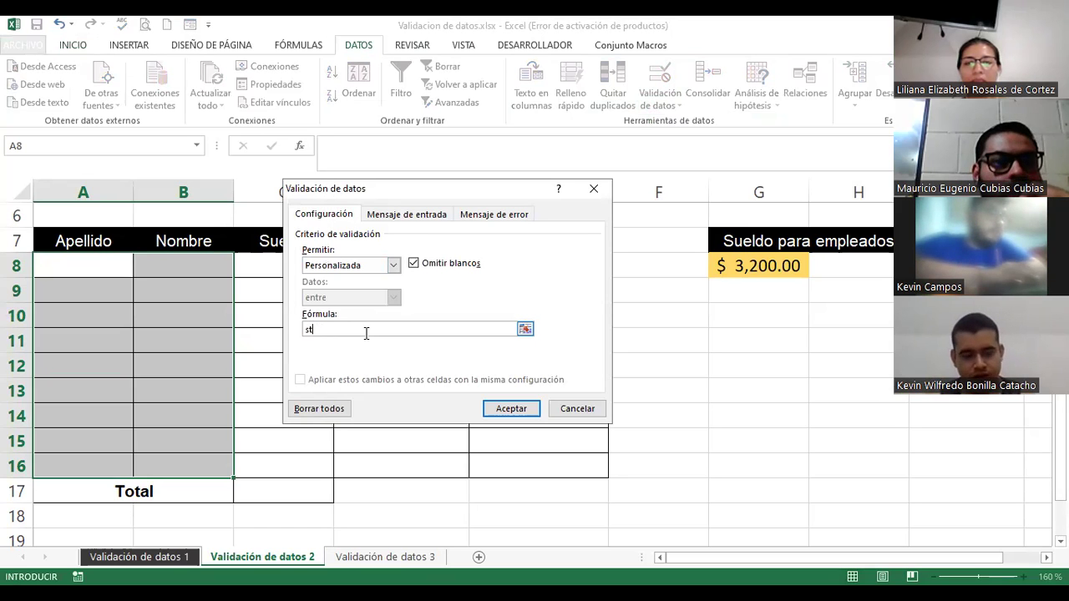
type("stext")
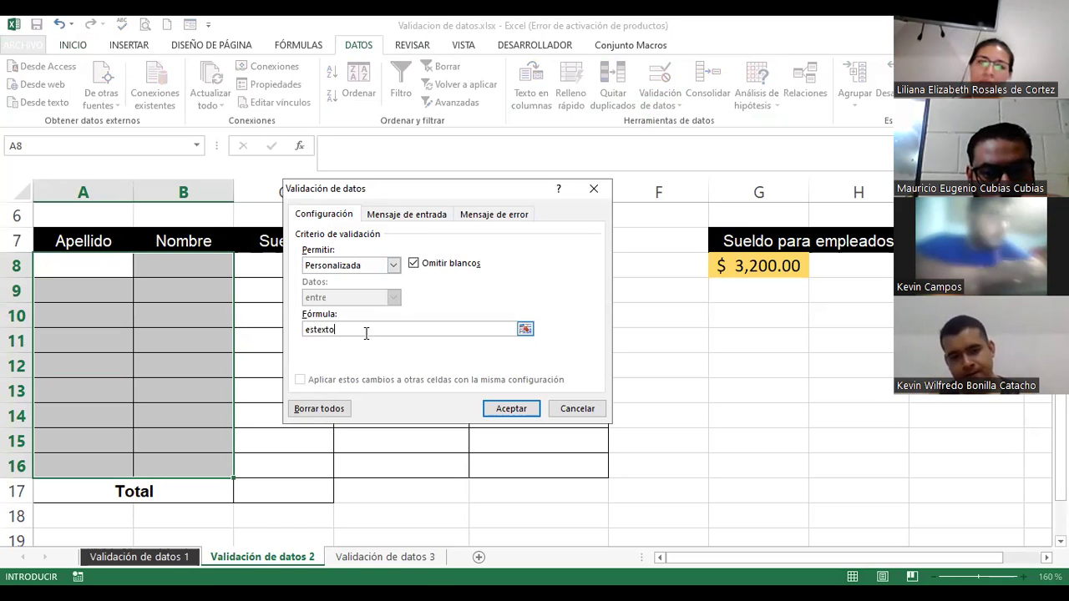
type("o(")
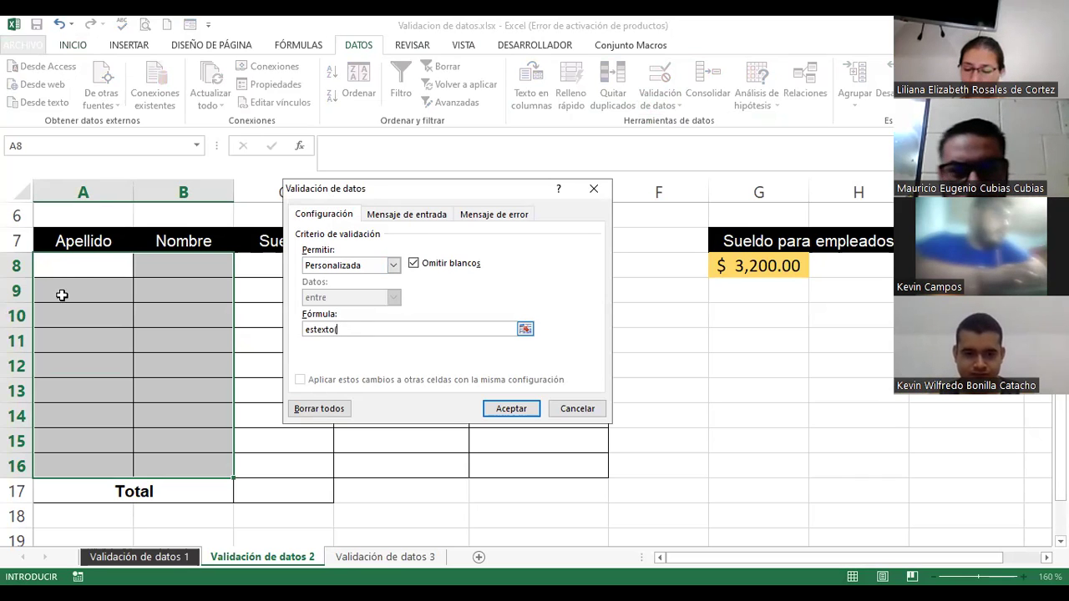
left_click(67, 265)
type(")")
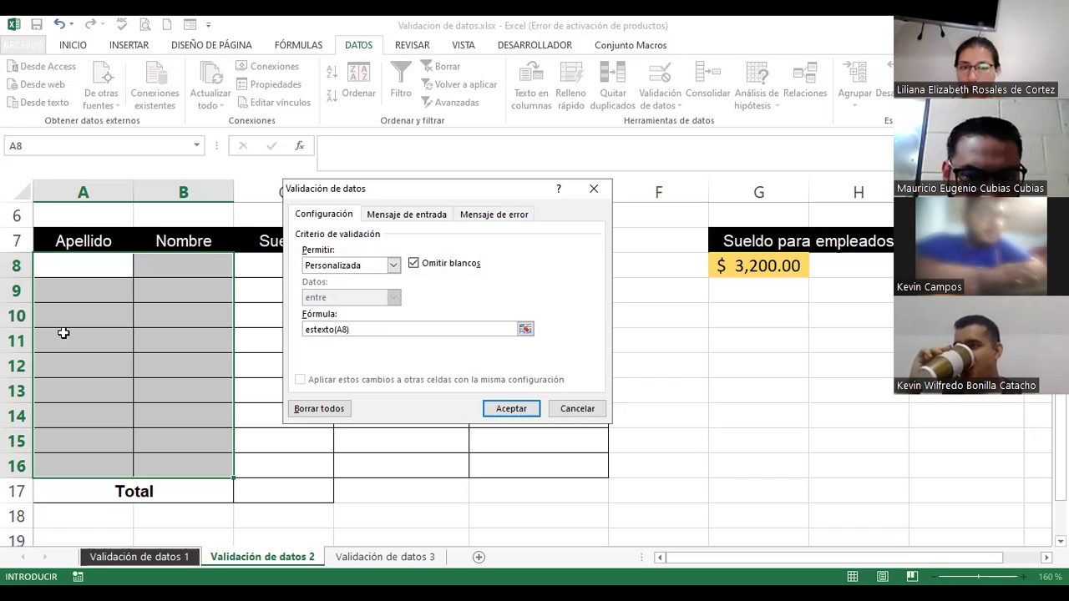
left_click(511, 408)
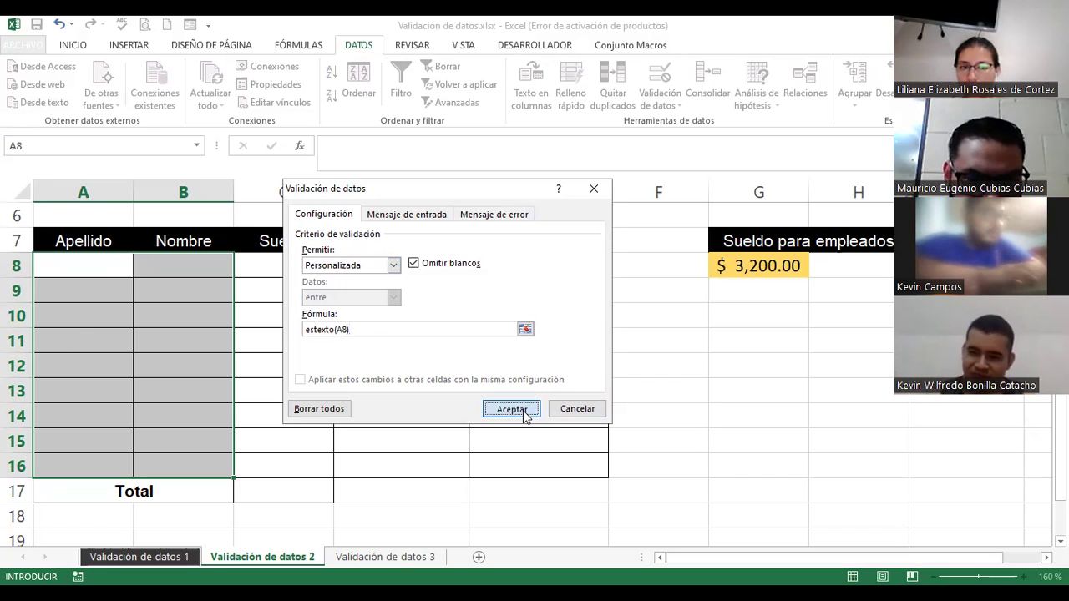
left_click(110, 272)
type("8989")
key("Return")
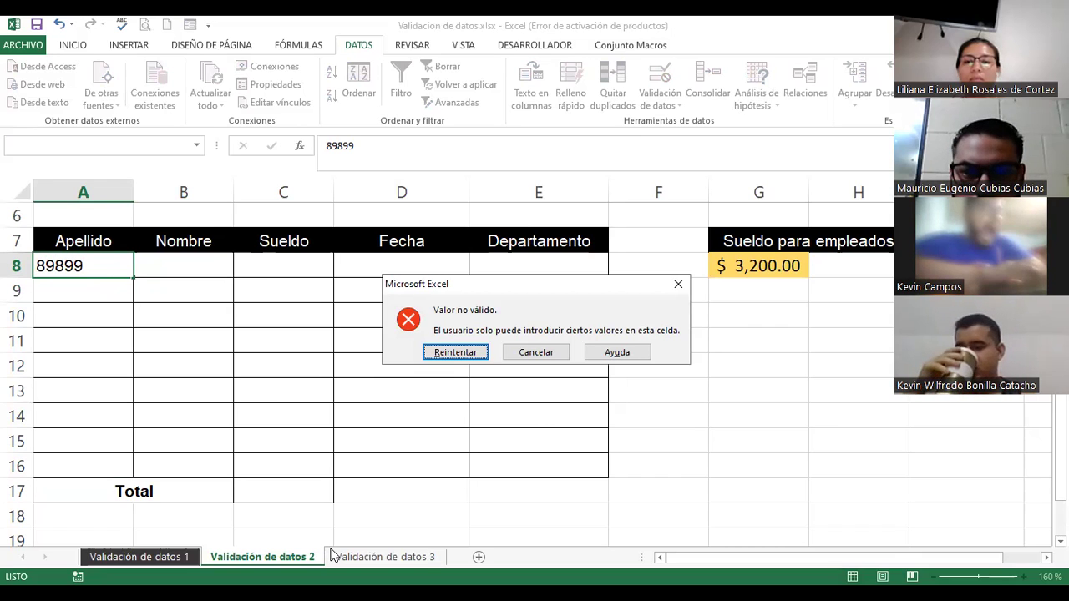
left_click(456, 352)
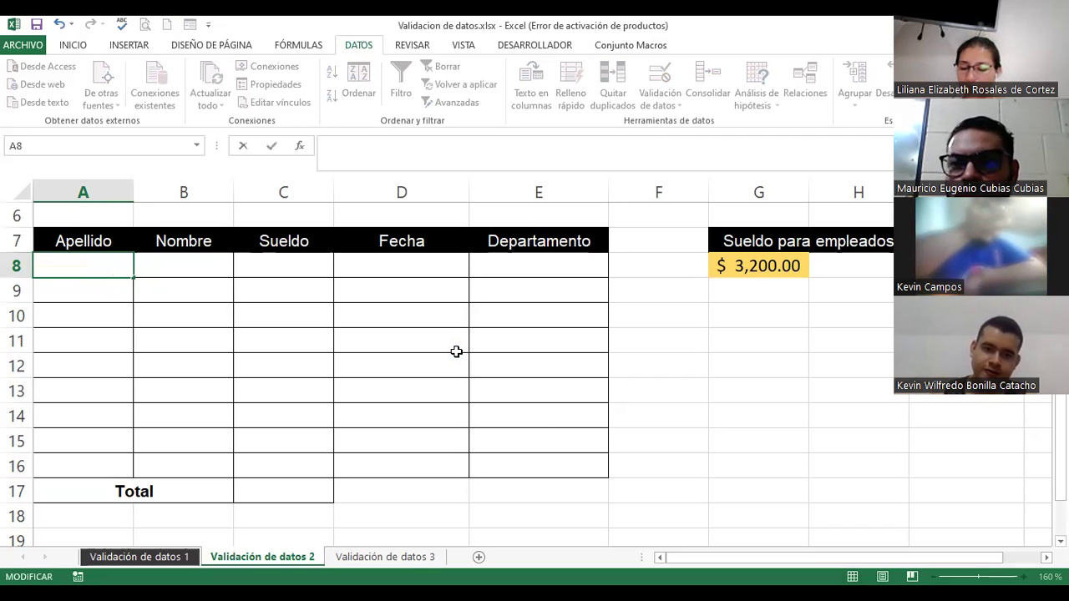
type("Denisse Alva")
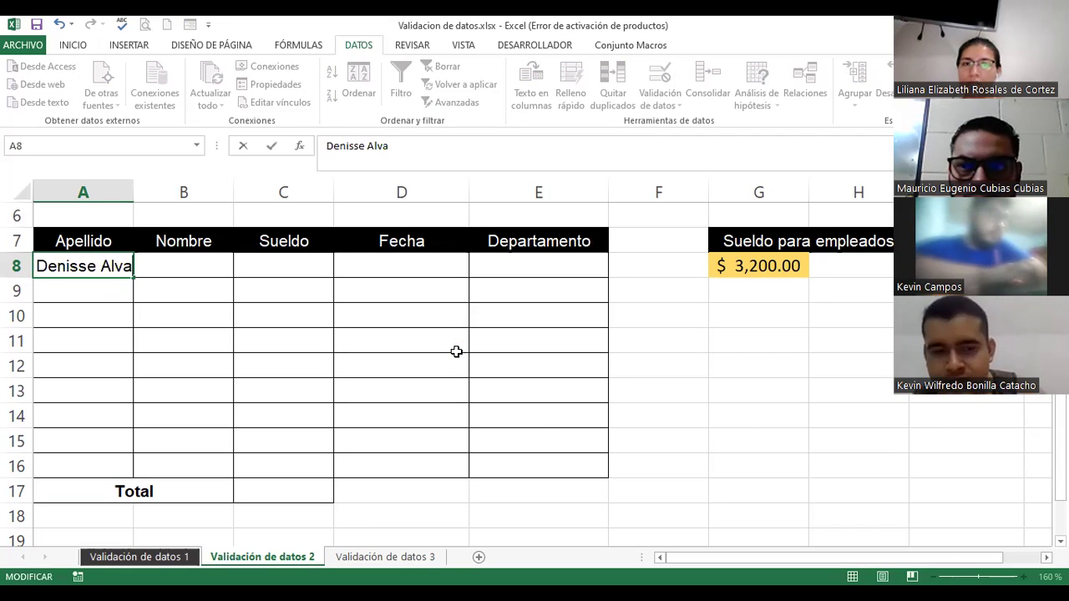
key("BackSpace")
key("BackSpace")
key("BackSpace")
key("BackSpace")
key("BackSpace")
key("BackSpace")
type("Alv")
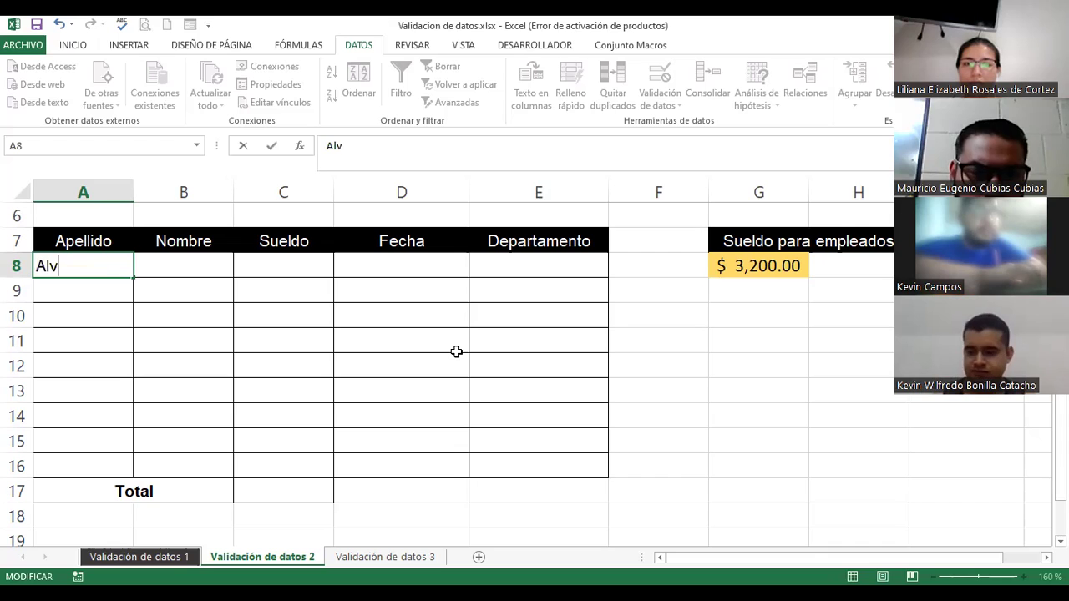
type("arado")
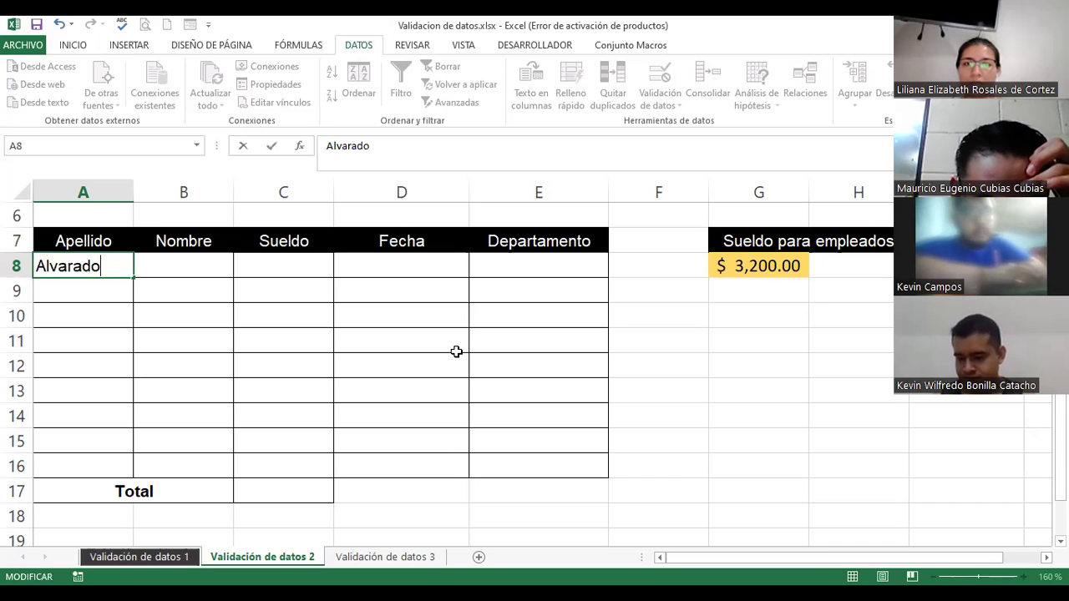
key("Return")
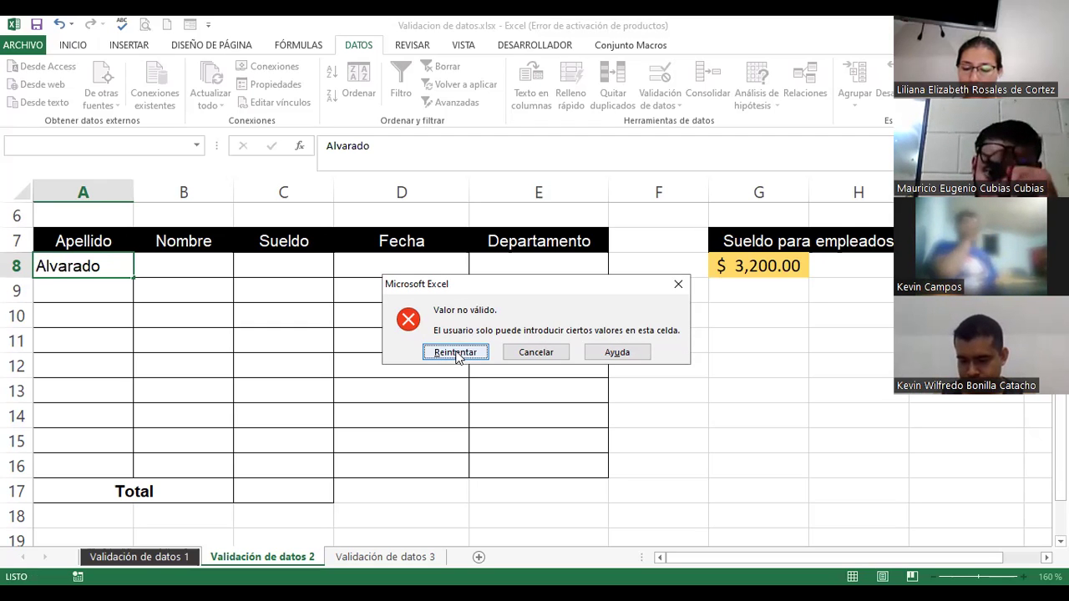
left_click(457, 352)
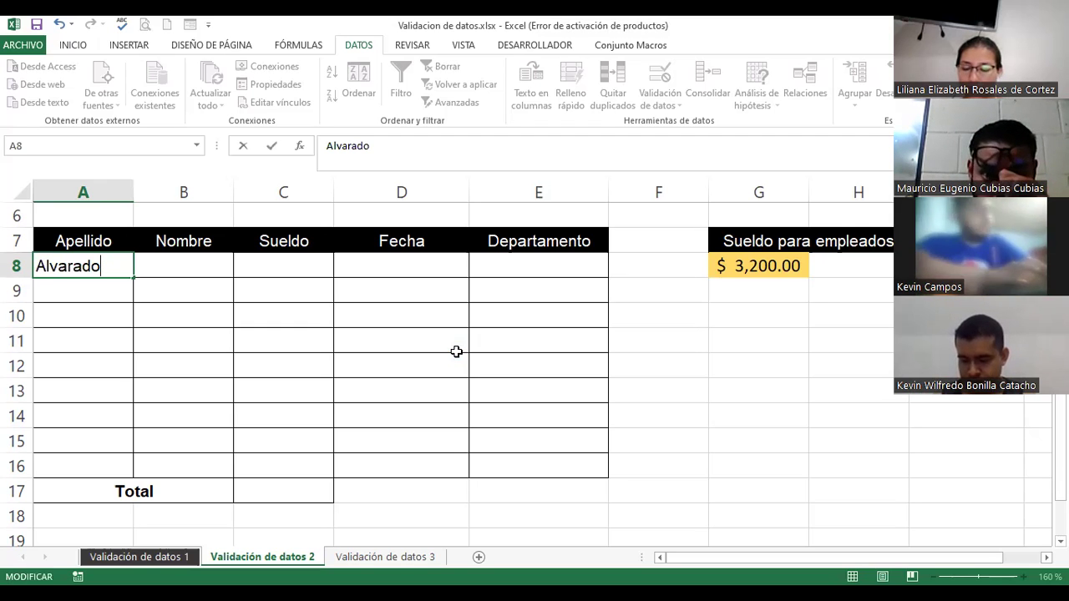
key("Escape")
Add the leading = to the A8:B16 validation formula so it reads =estexto(A8), and apply it
left_click_drag(78, 261, 224, 317)
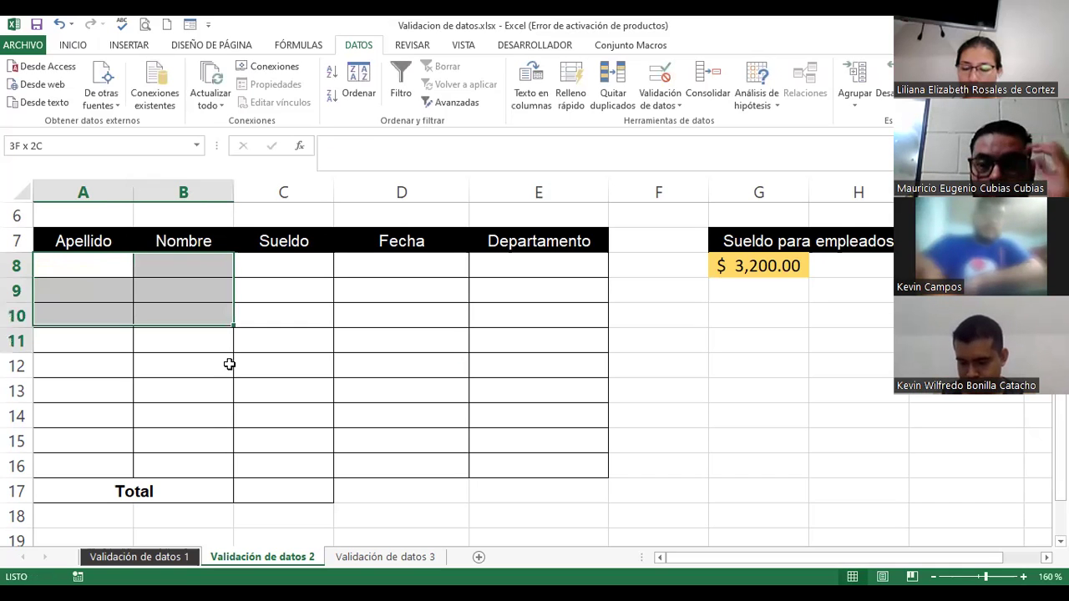
left_click_drag(207, 463, 207, 464)
type("estexto(A8)")
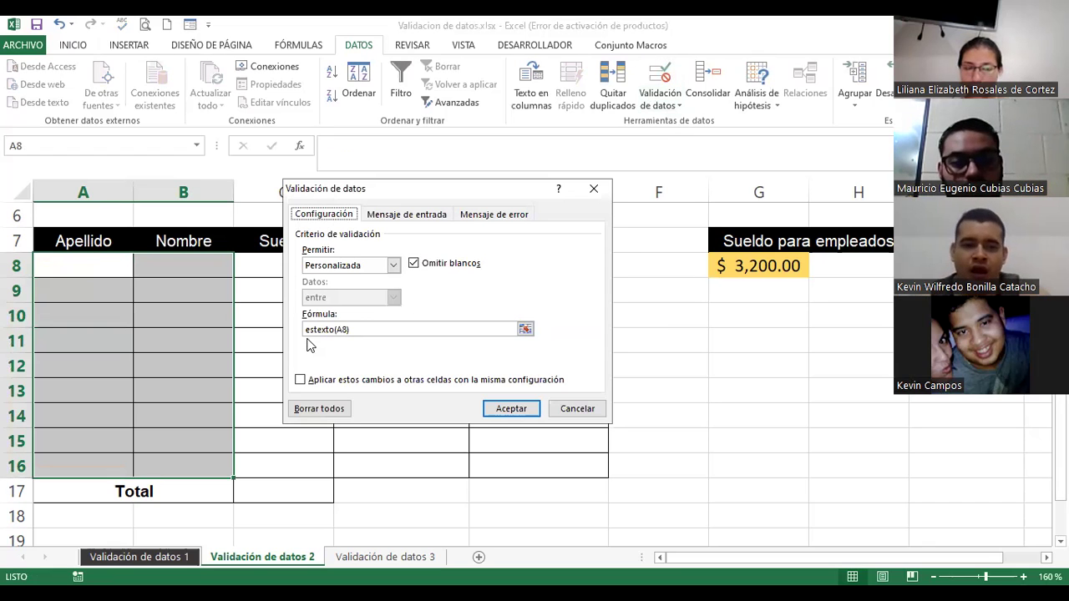
left_click(307, 330)
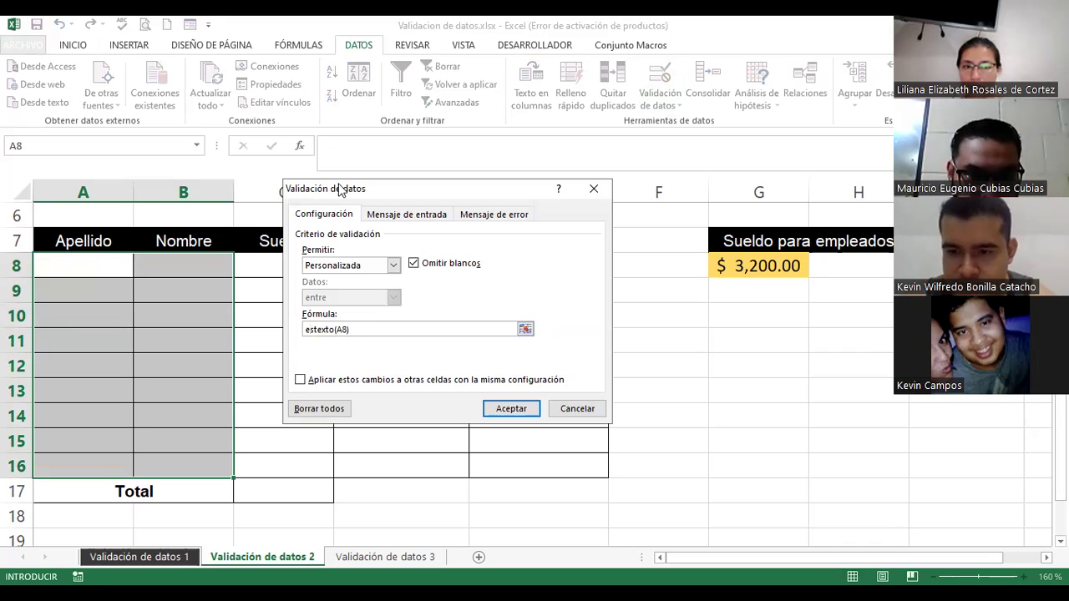
left_click_drag(322, 193, 366, 232)
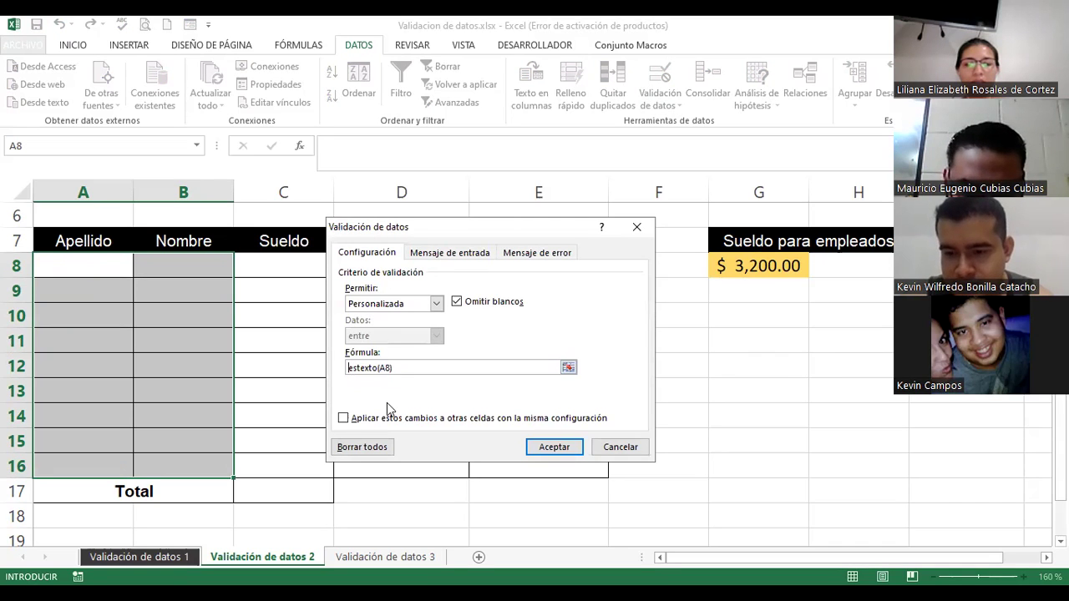
type("=")
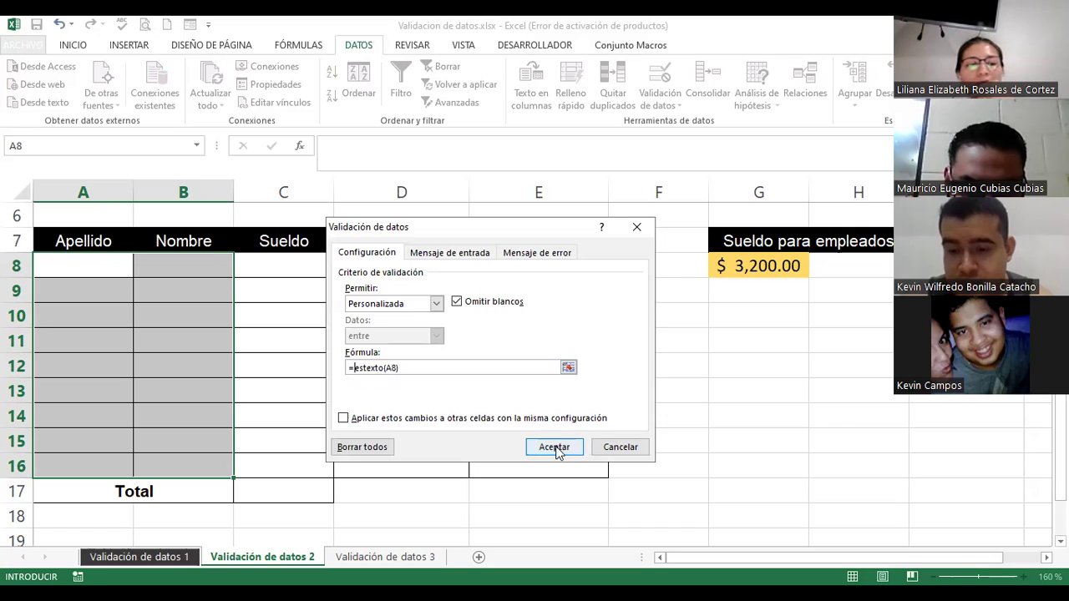
left_click(556, 449)
left_click(112, 271)
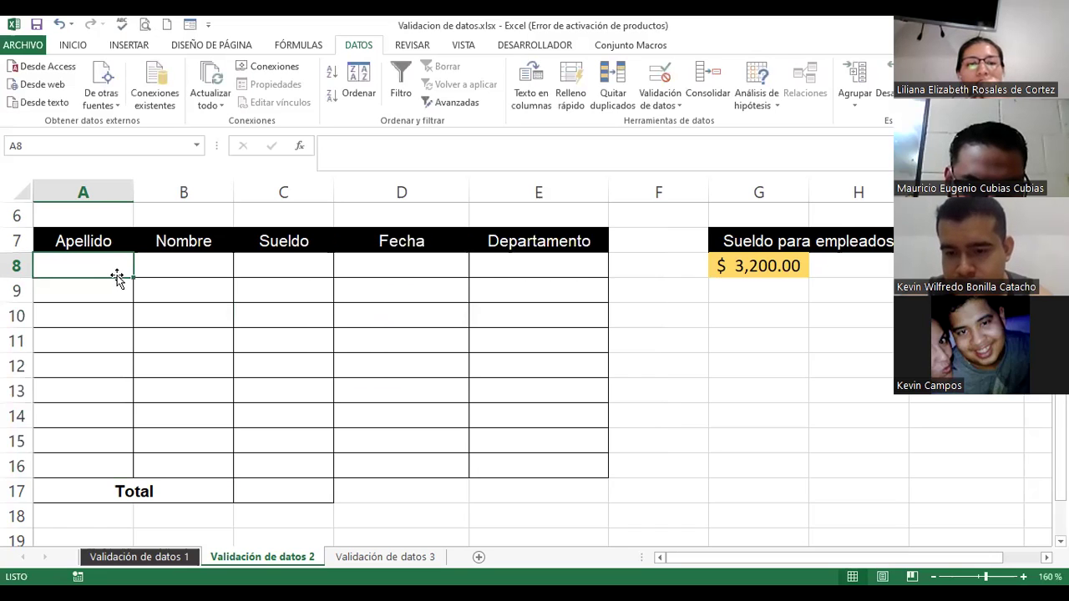
Enter Alvarado in A8, then cancel the rejected 101010 entry in A9
type("Alva")
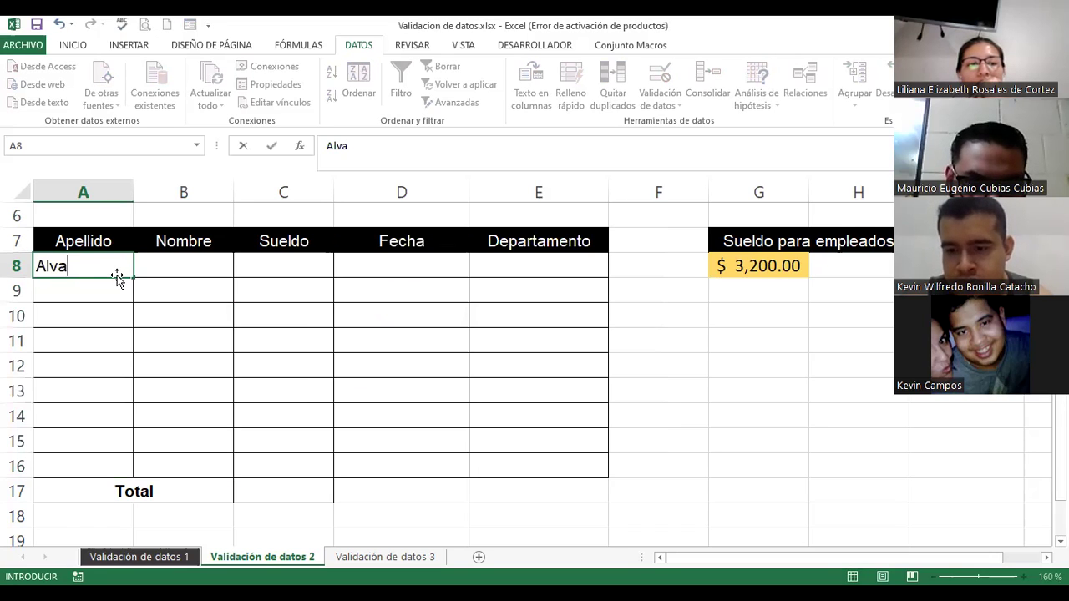
type("rado")
key("Return")
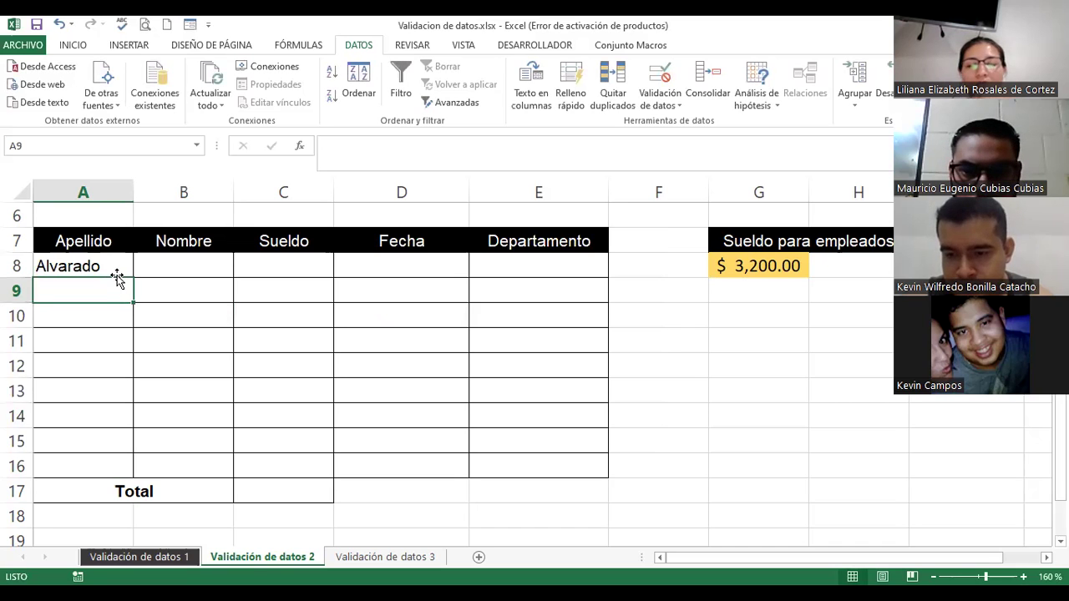
type("101010")
key("Return")
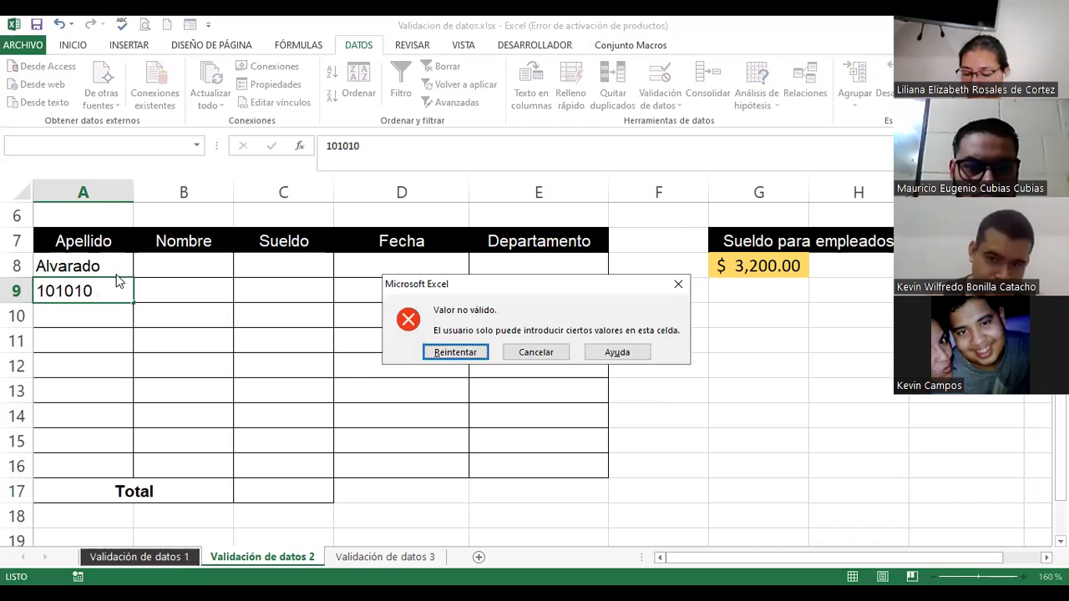
key("Tab")
key("Return")
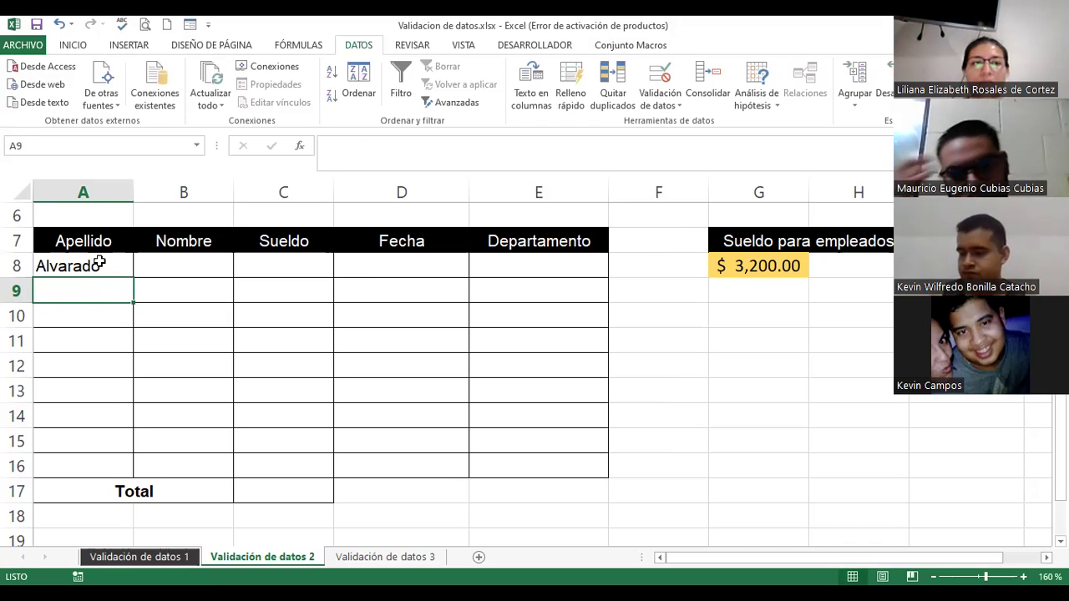
left_click_drag(100, 265, 137, 469)
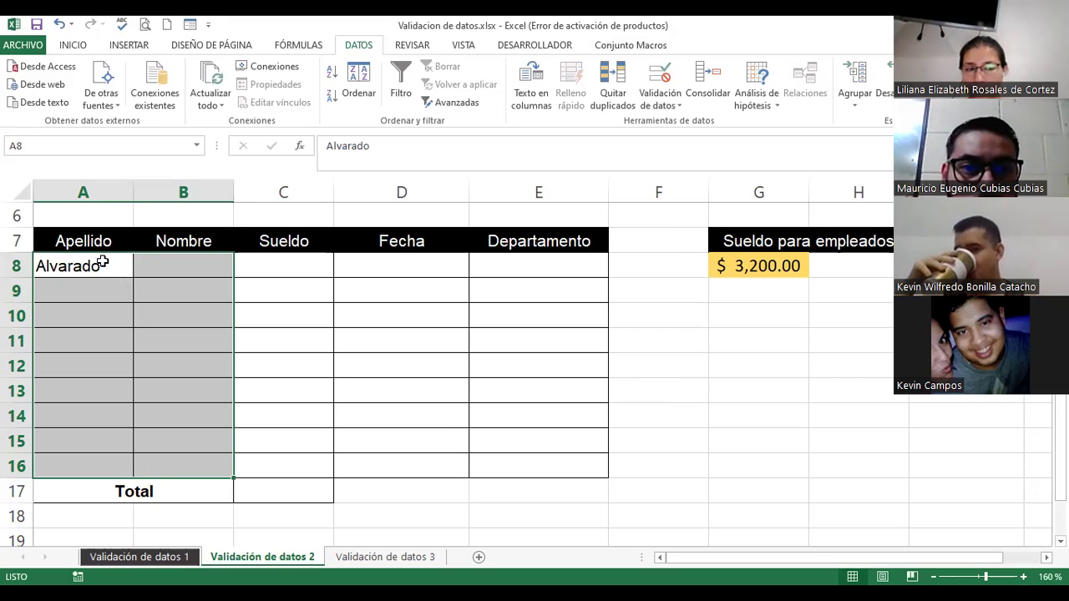
left_click(100, 288)
left_click_drag(92, 266, 166, 468)
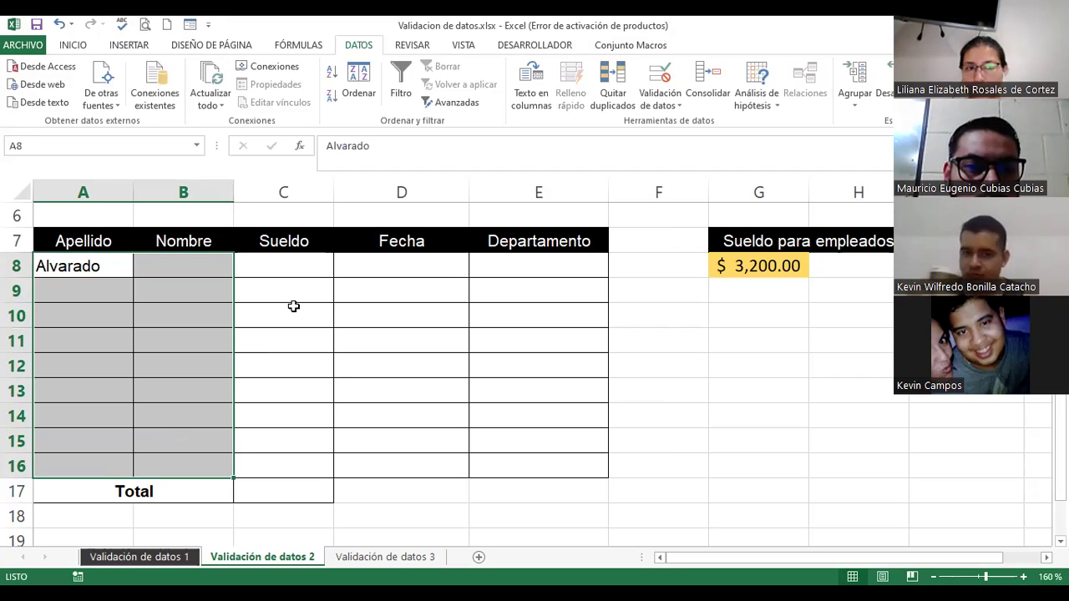
left_click(284, 265)
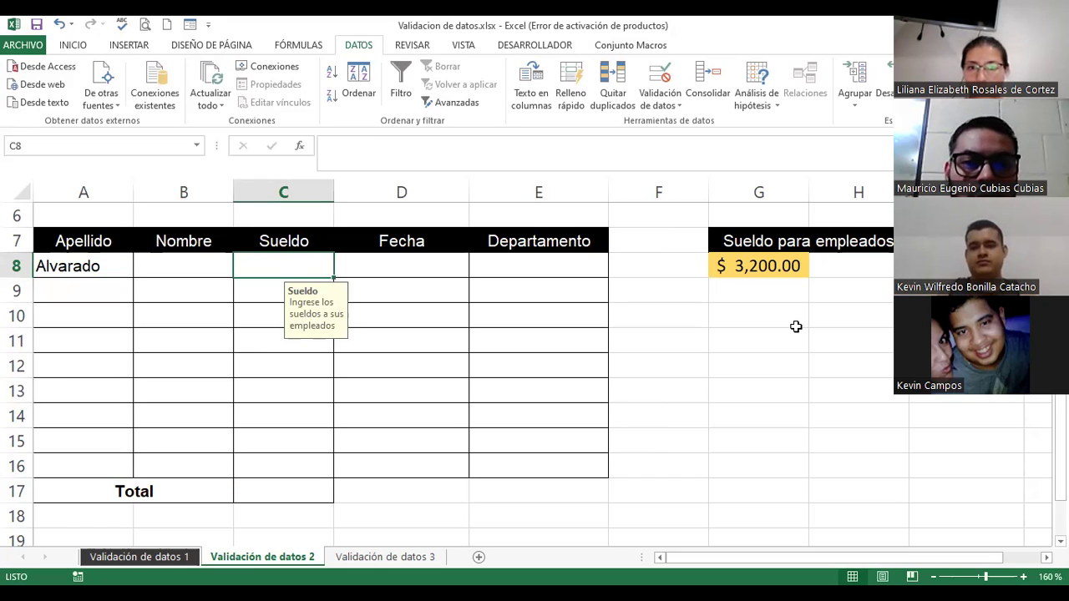
left_click(749, 258)
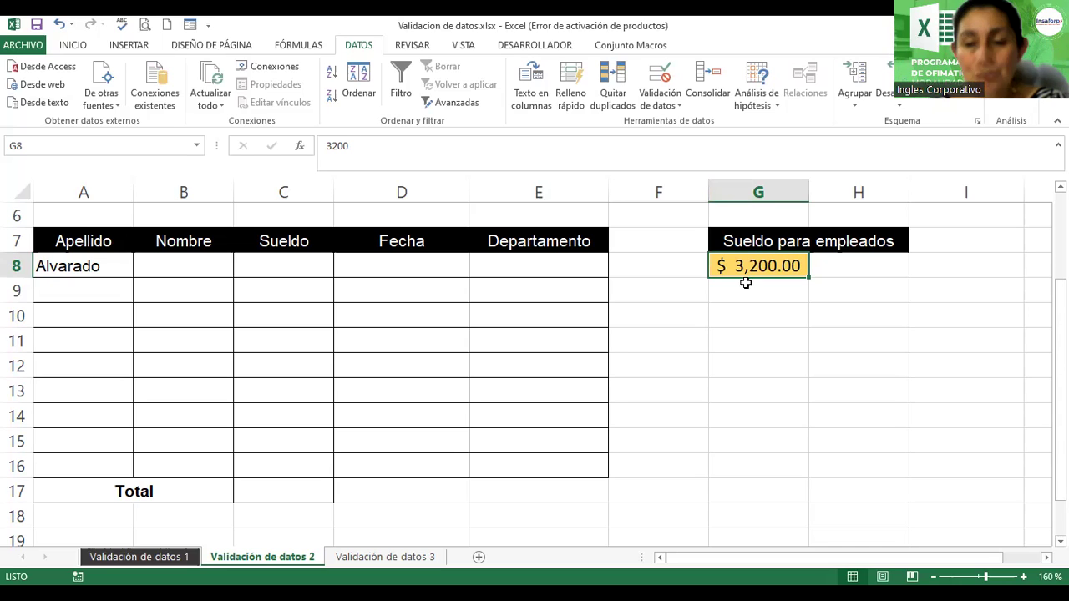
Copy Alvarado from A8 down to A16 with the fill handle
left_click(79, 265)
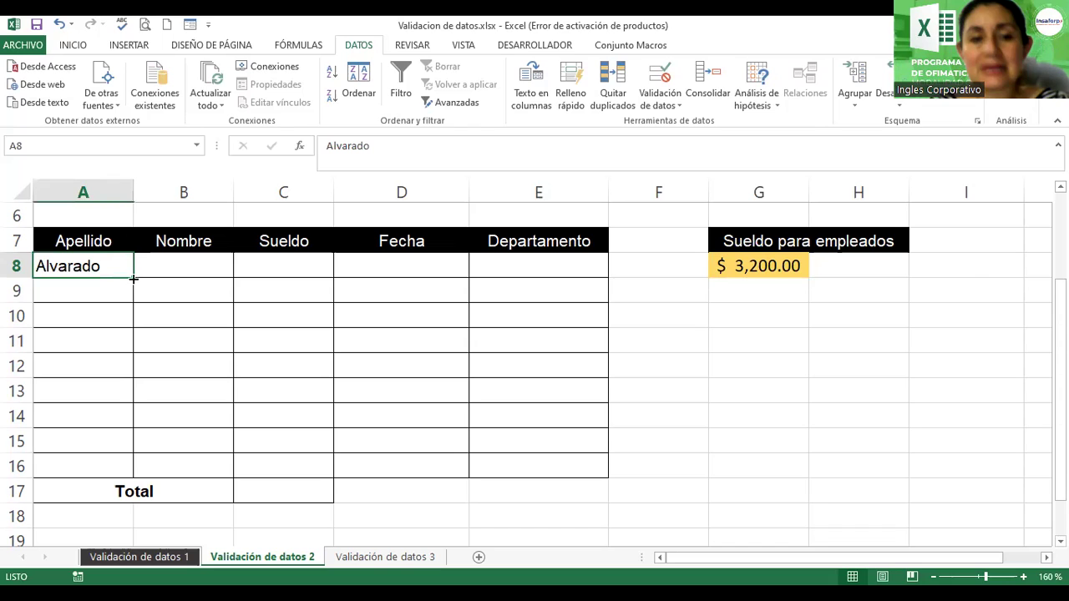
left_click_drag(134, 277, 133, 466)
key("Right")
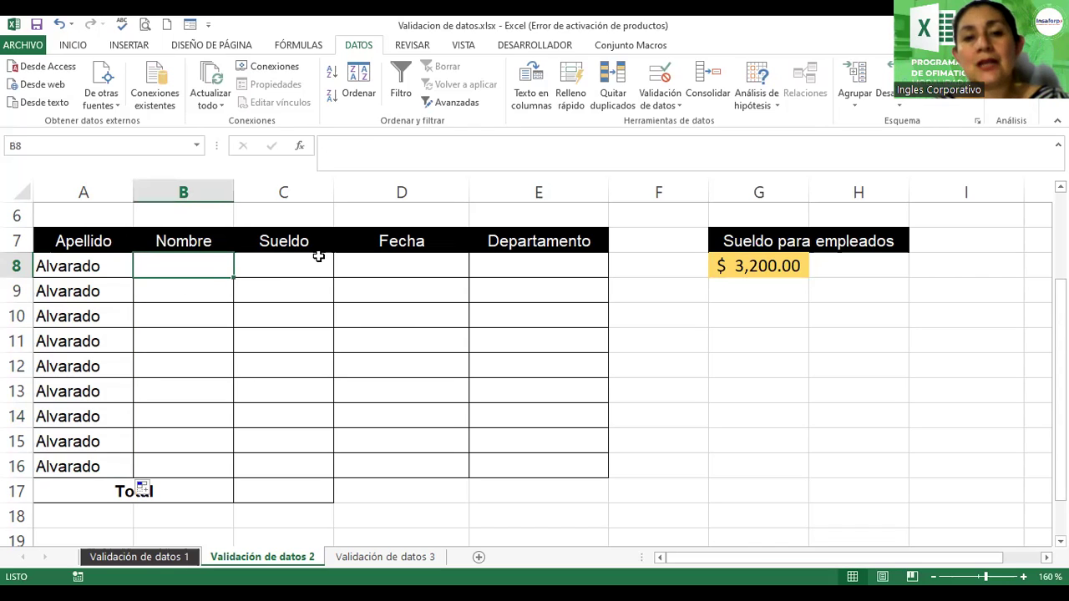
Check the Sueldo input message on C8:C16 and look at the budget cell G8
left_click(300, 266)
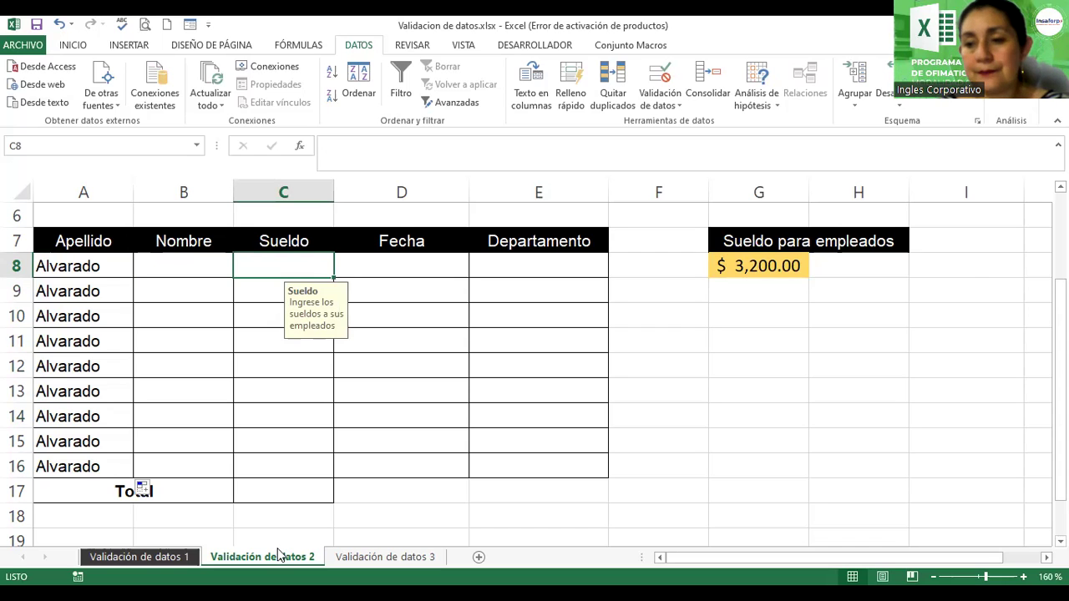
left_click(279, 555)
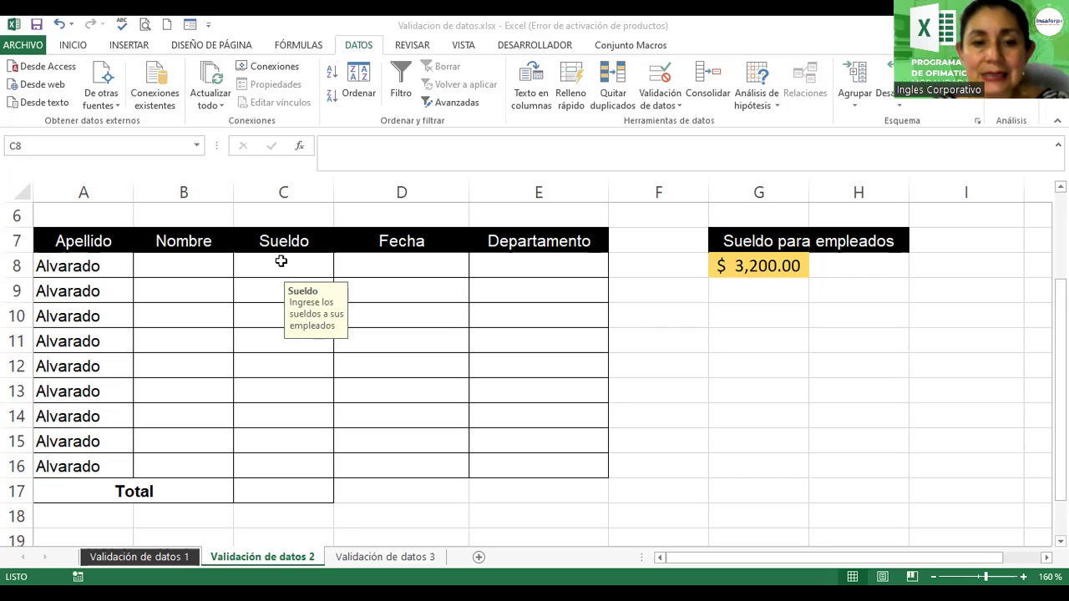
left_click(266, 453)
key("Return")
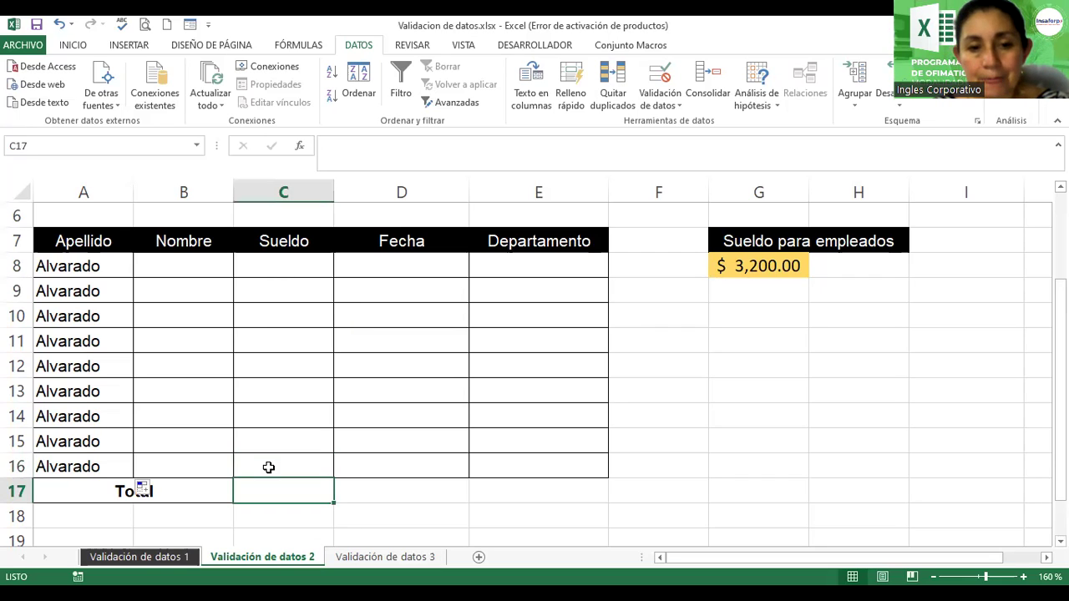
left_click(274, 275)
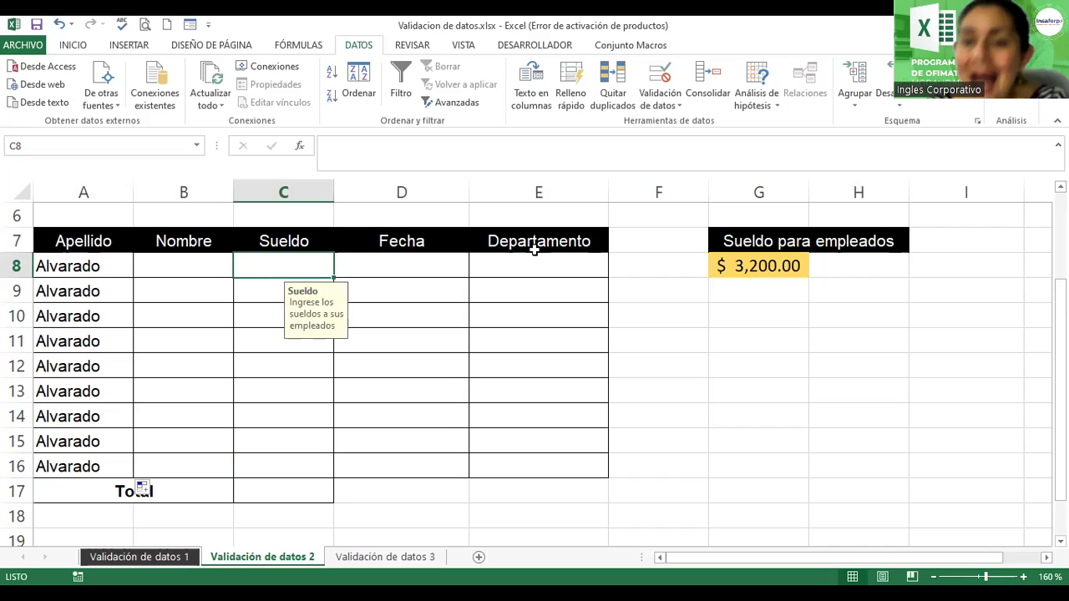
left_click(729, 268)
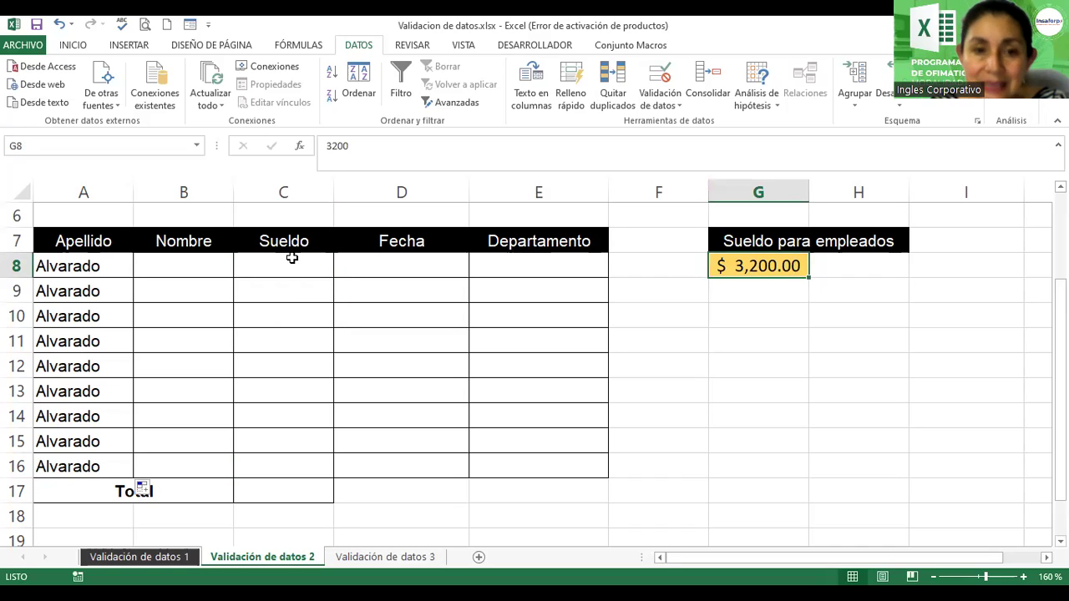
left_click_drag(283, 265, 259, 469)
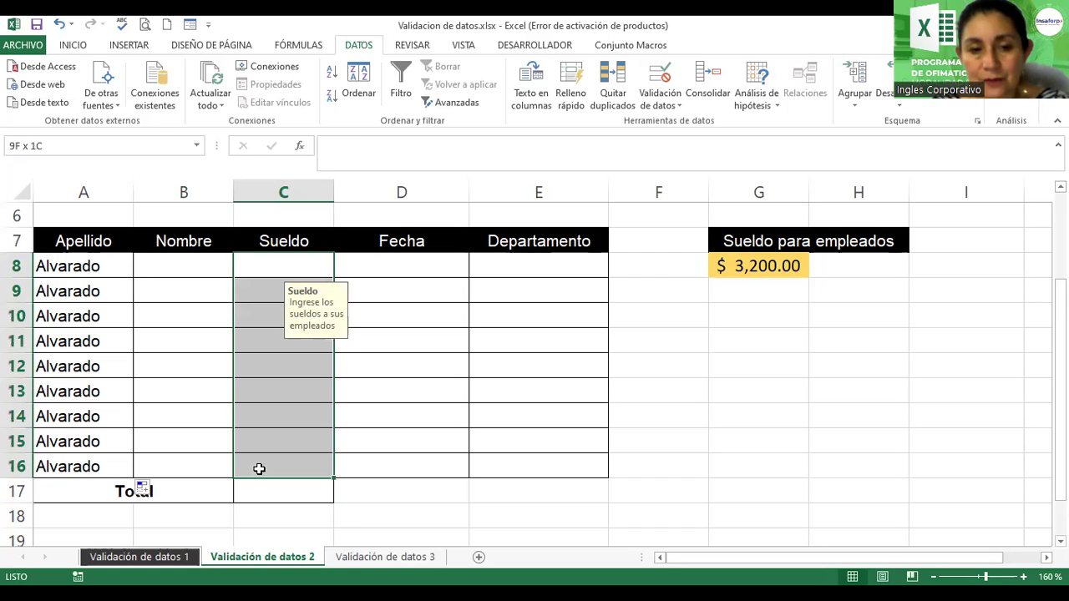
Add an AutoSum =SUMA total of C8:C16 in the Total cell C17
key("shift+Down")
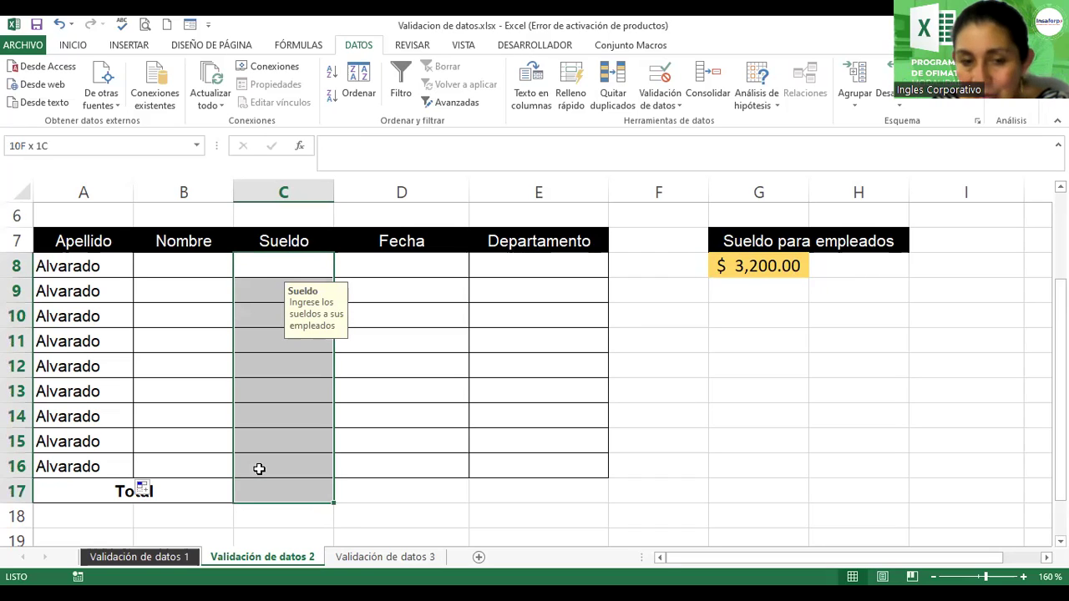
key("shift+Up")
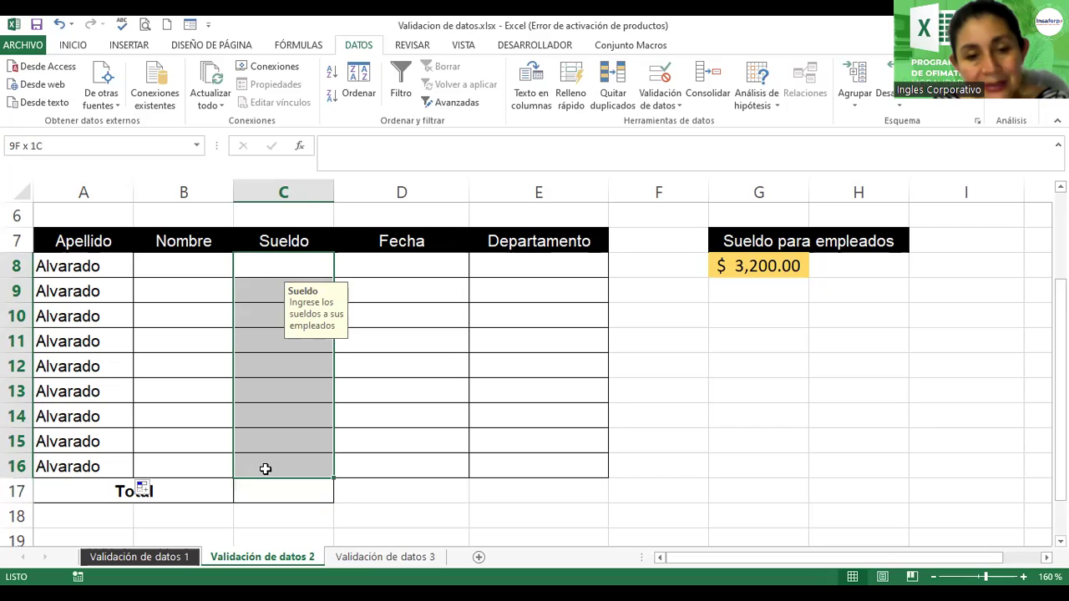
key("Down")
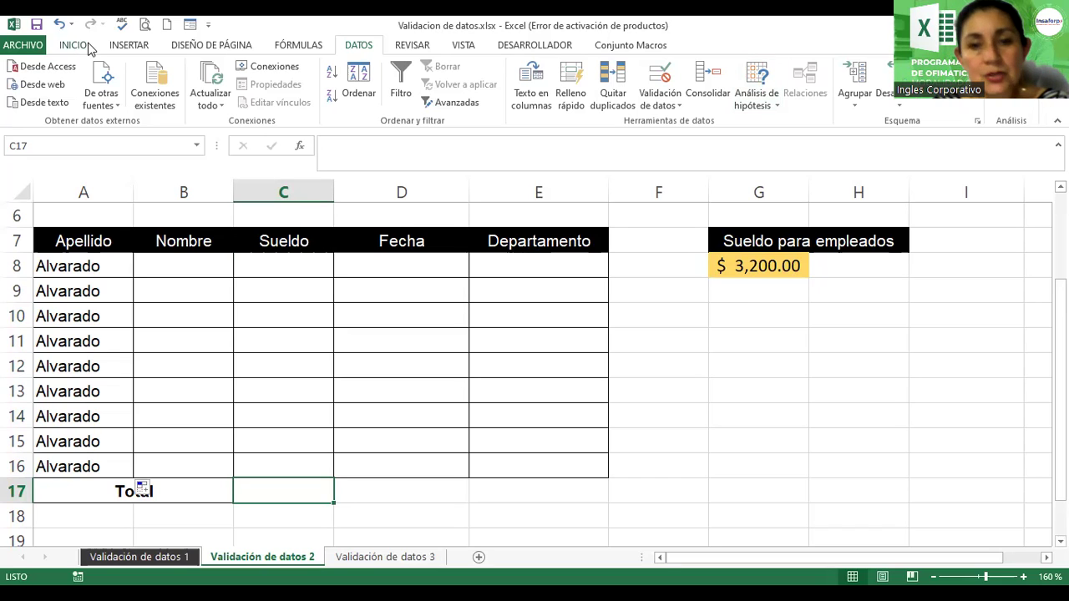
scroll(986, 92, "up", 4)
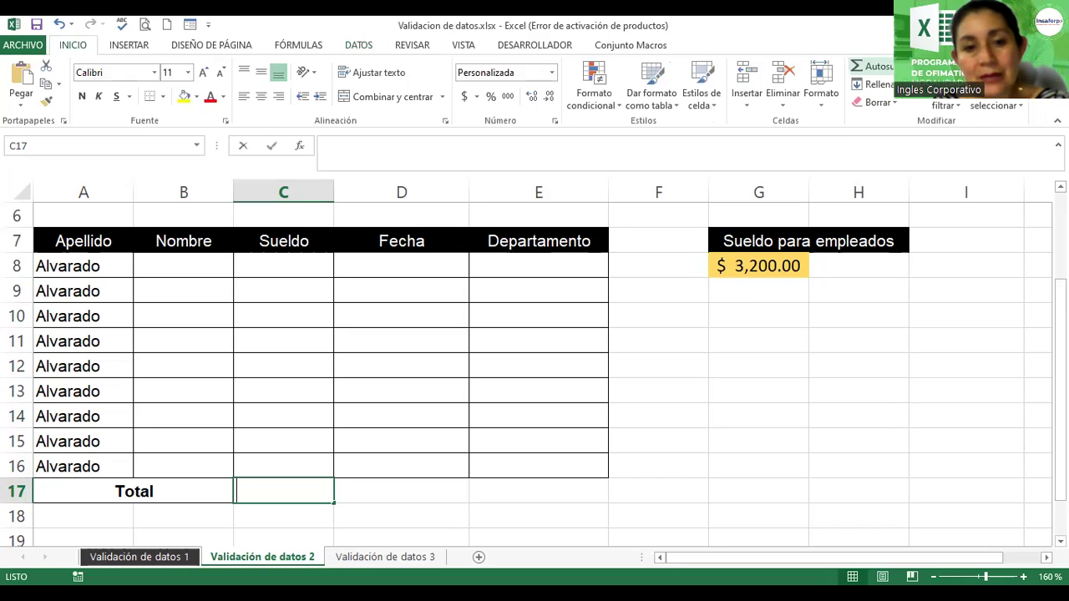
key("alt+equal")
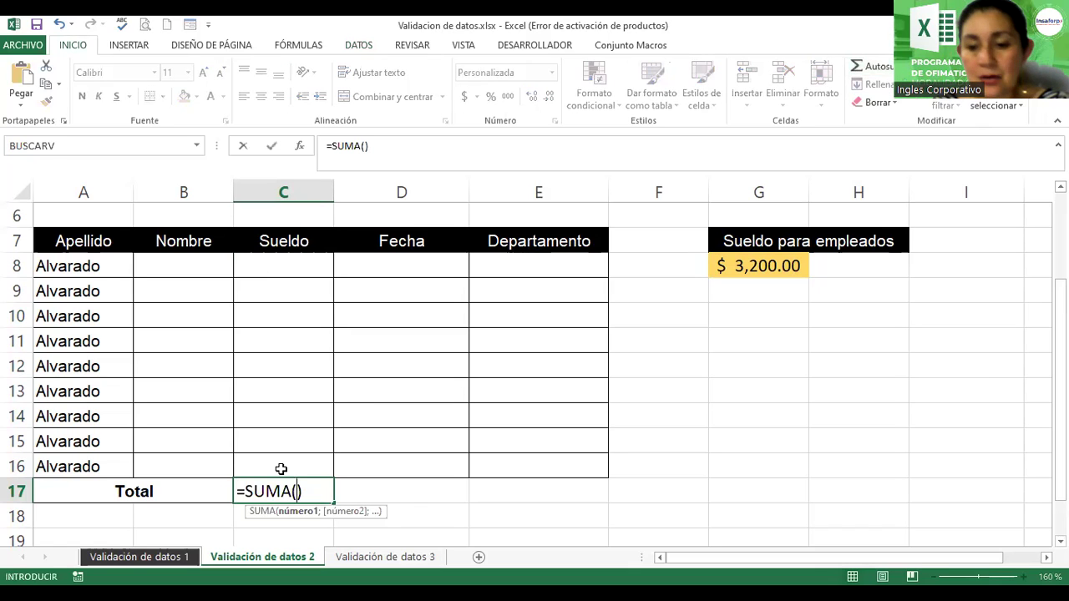
key("Return")
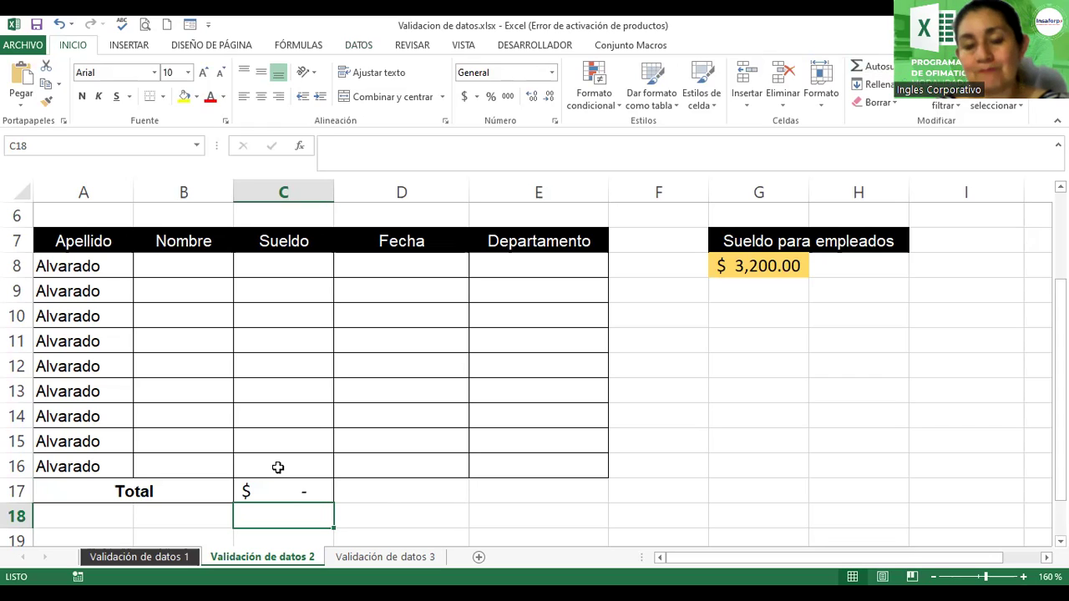
left_click_drag(270, 271, 275, 447)
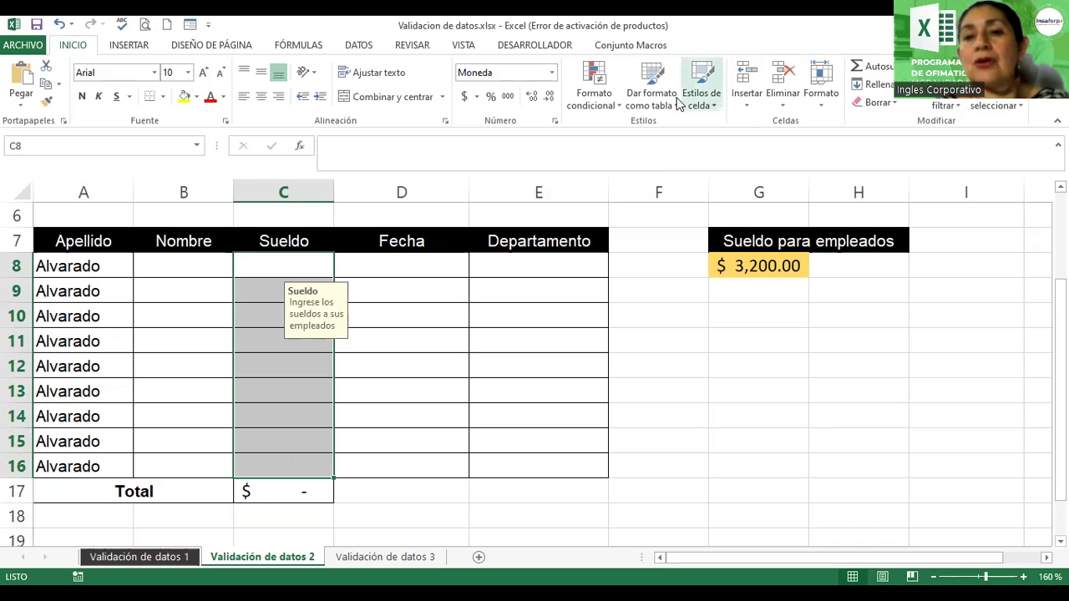
Open Data Validation for C8:C16 to review the custom rule =SUMA($C$8:$C$16)<=$G$8
left_click(358, 45)
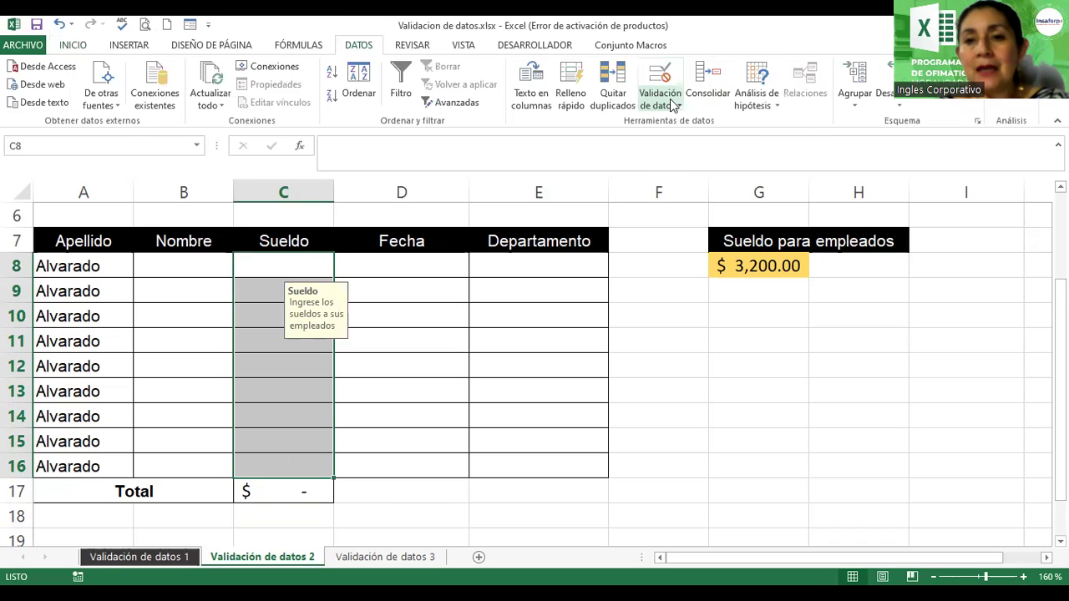
left_click(677, 104)
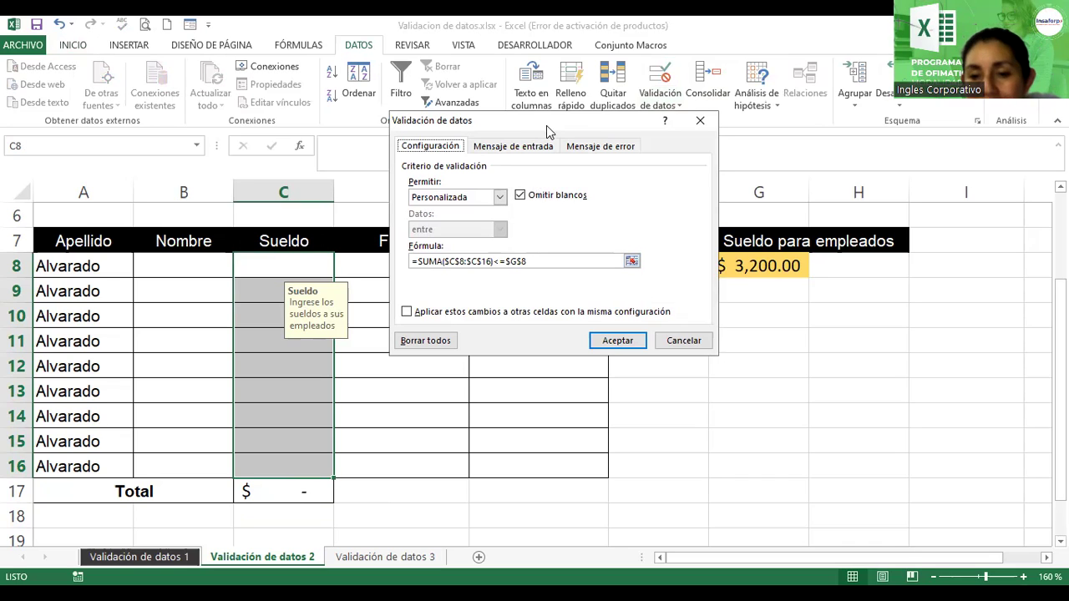
left_click_drag(546, 125, 442, 114)
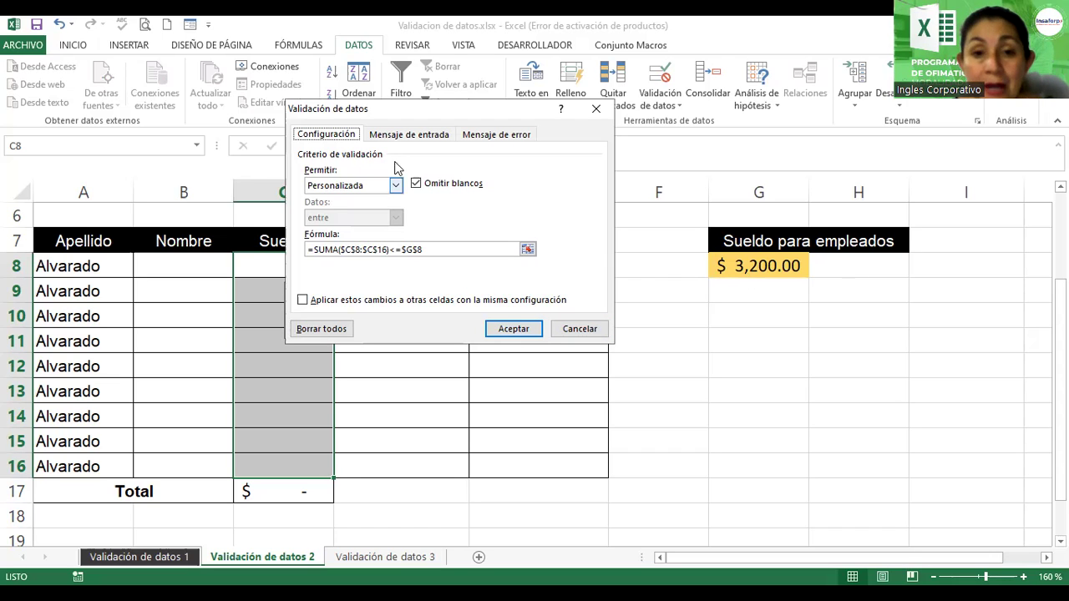
Set the Detener error alert title to Error with message 'El límite en el total es de 3200'
left_click(421, 140)
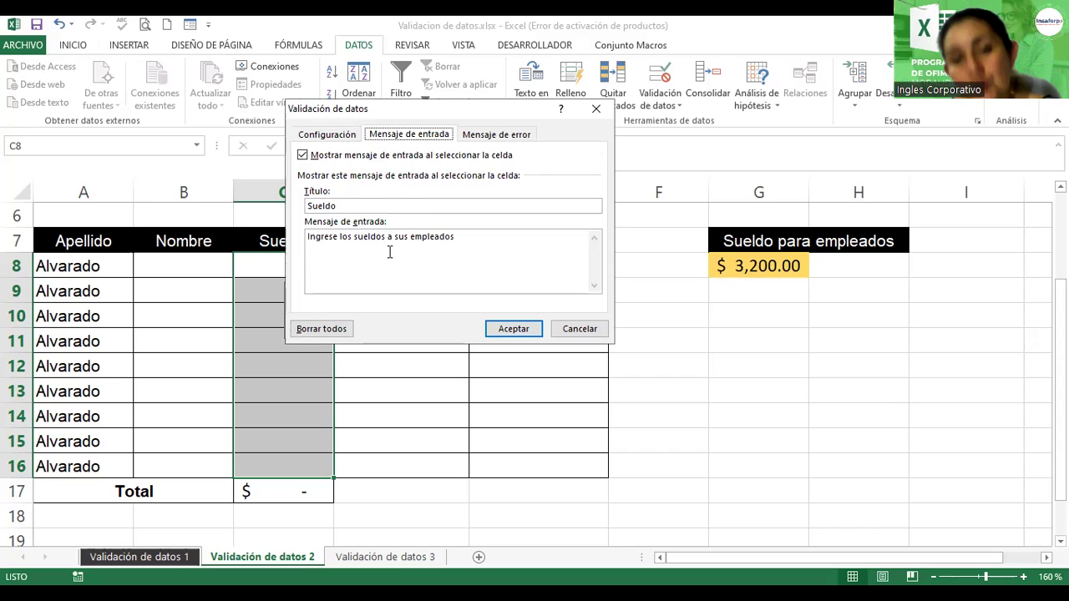
left_click(498, 136)
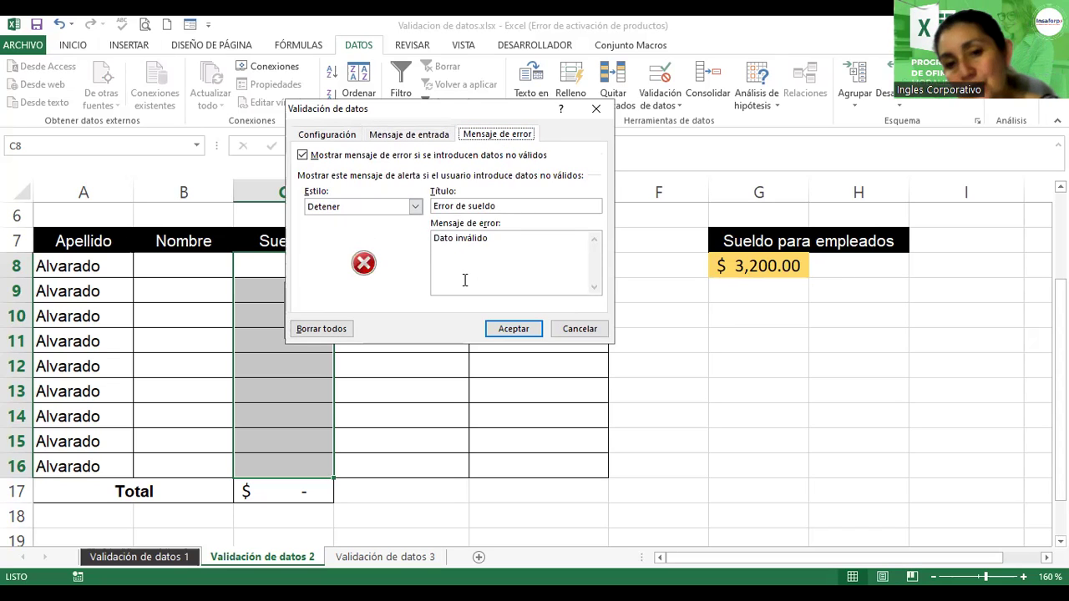
left_click(485, 241)
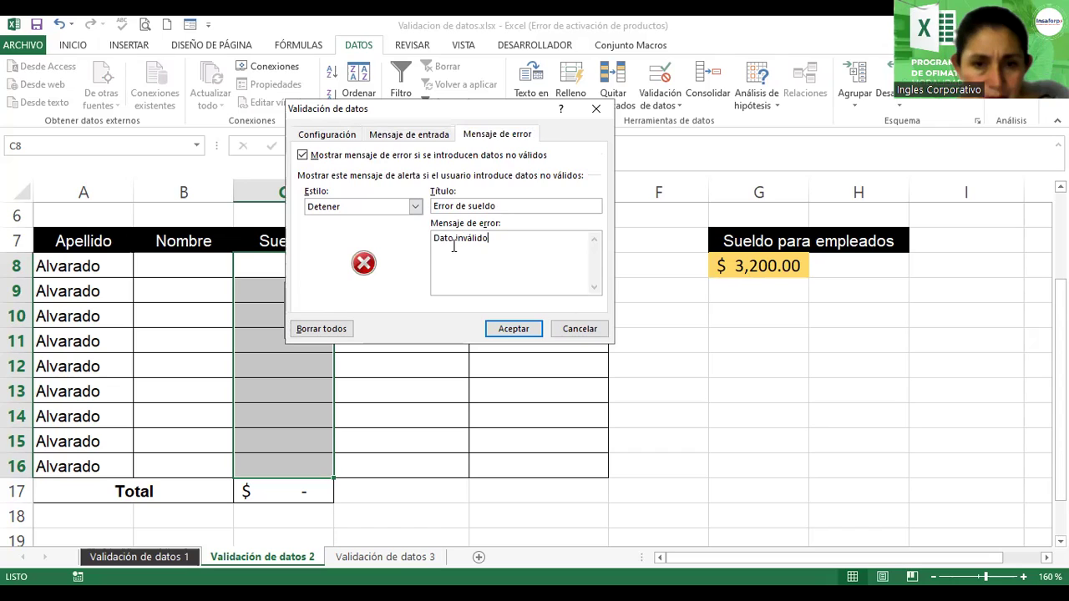
left_click(505, 207)
key("BackSpace")
key("BackSpace")
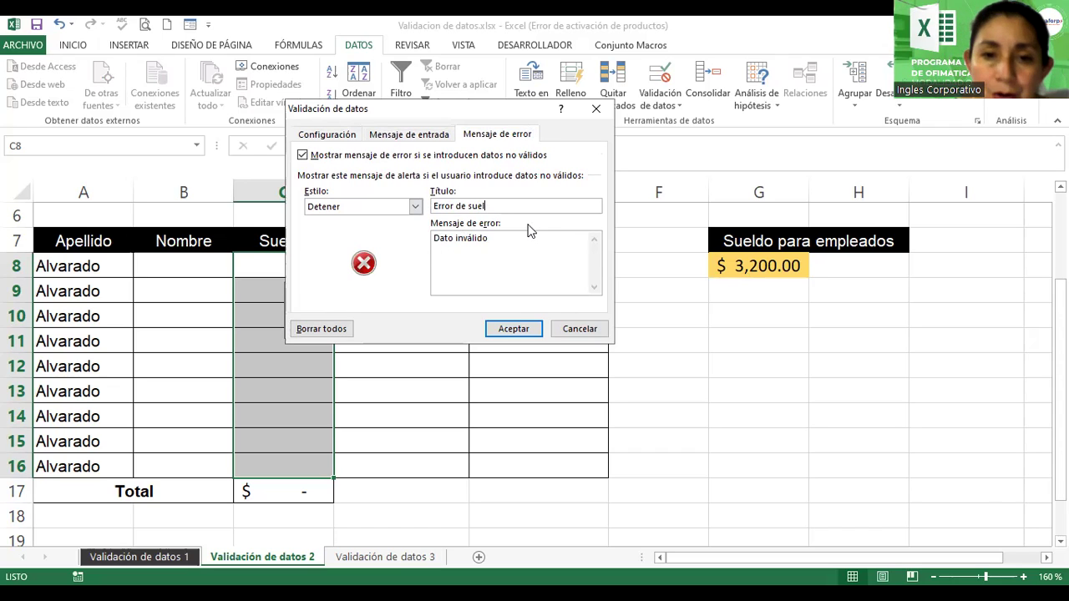
key("BackSpace")
key("BackSpace")
key("BackSpace")
key("BackSpace")
key("BackSpace")
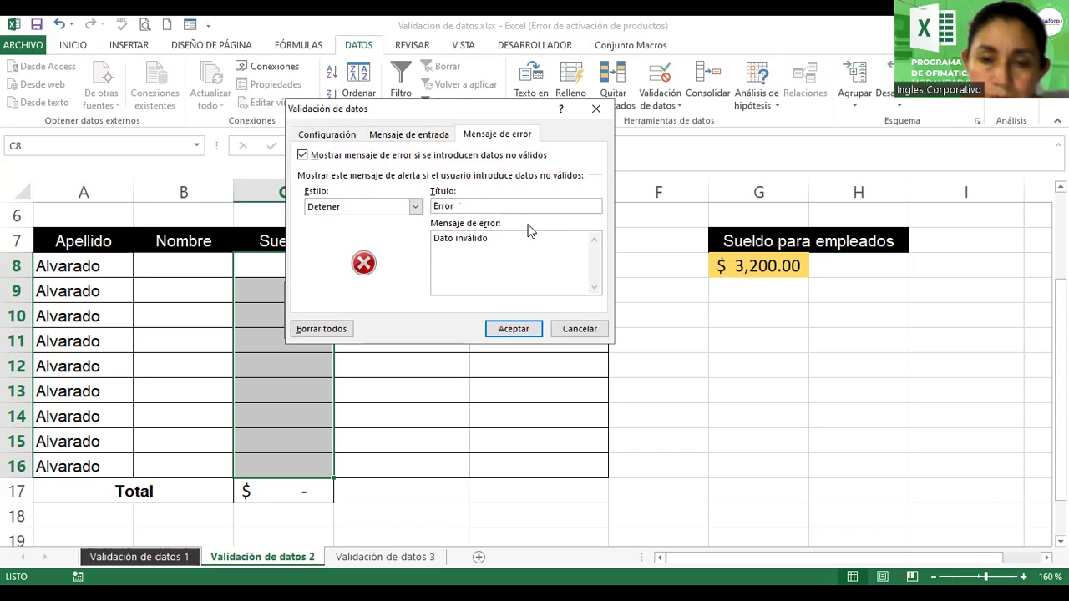
left_click(513, 240)
key("BackSpace")
key("BackSpace")
key("BackSpace")
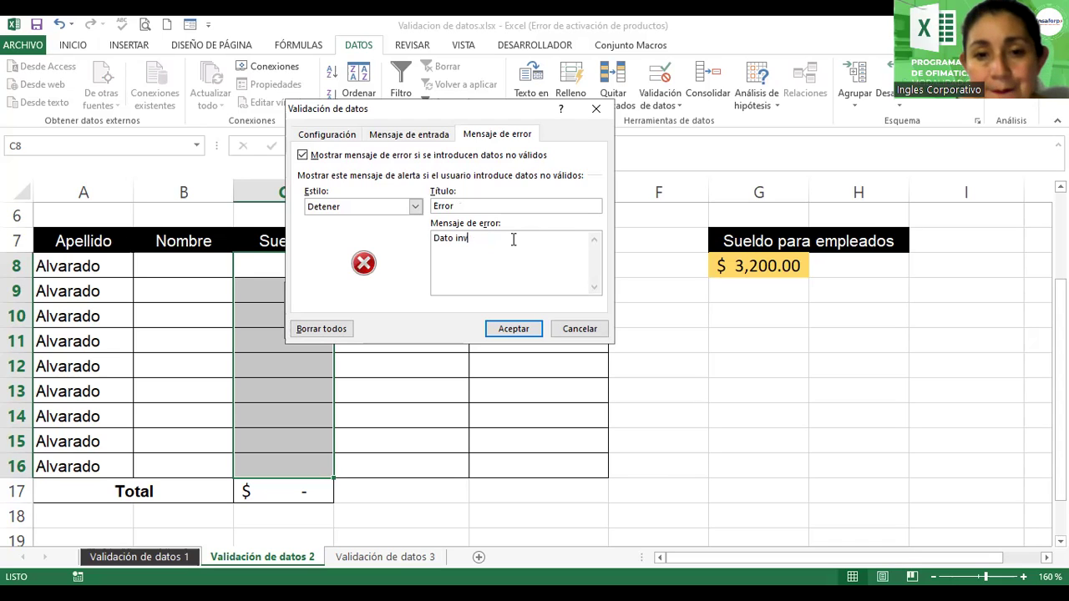
key("BackSpace")
key("BackSpace")
key("BackSpace")
key("BackSpace")
key("BackSpace")
key("BackSpace")
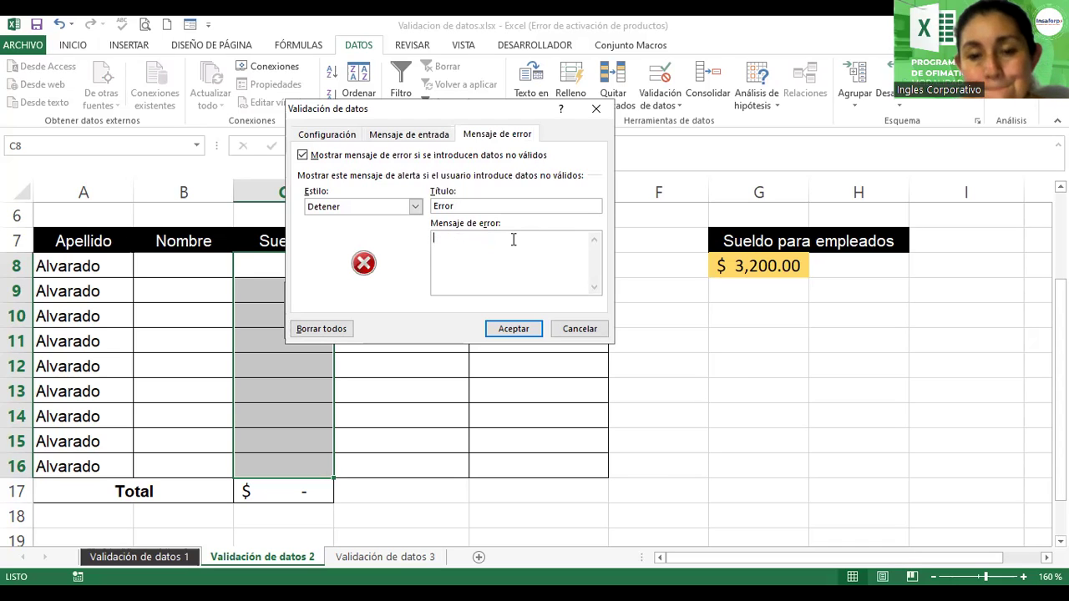
type("E")
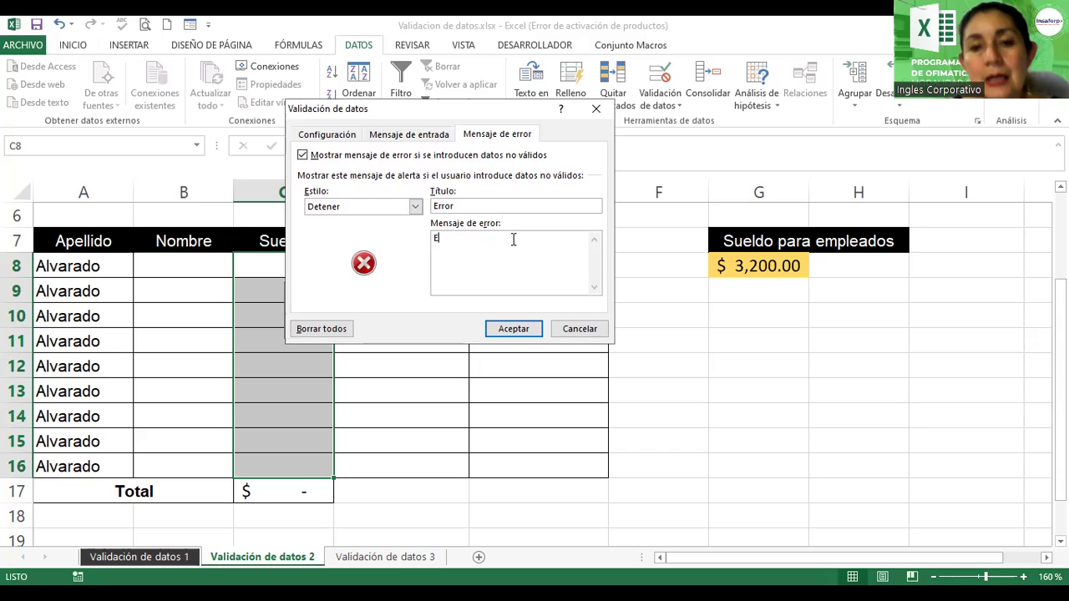
type("l lími")
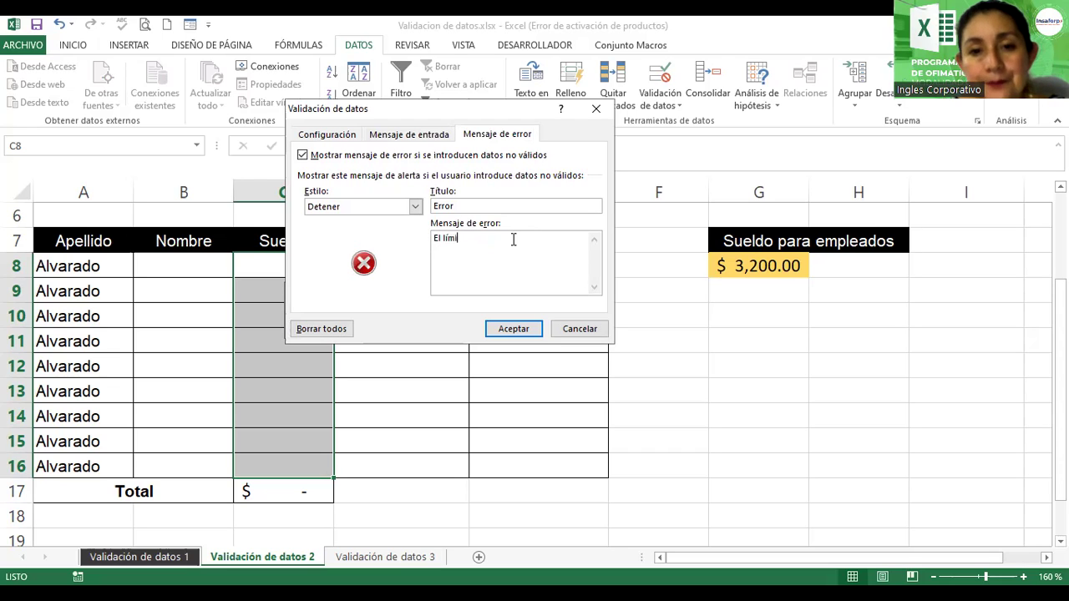
type("te en el t")
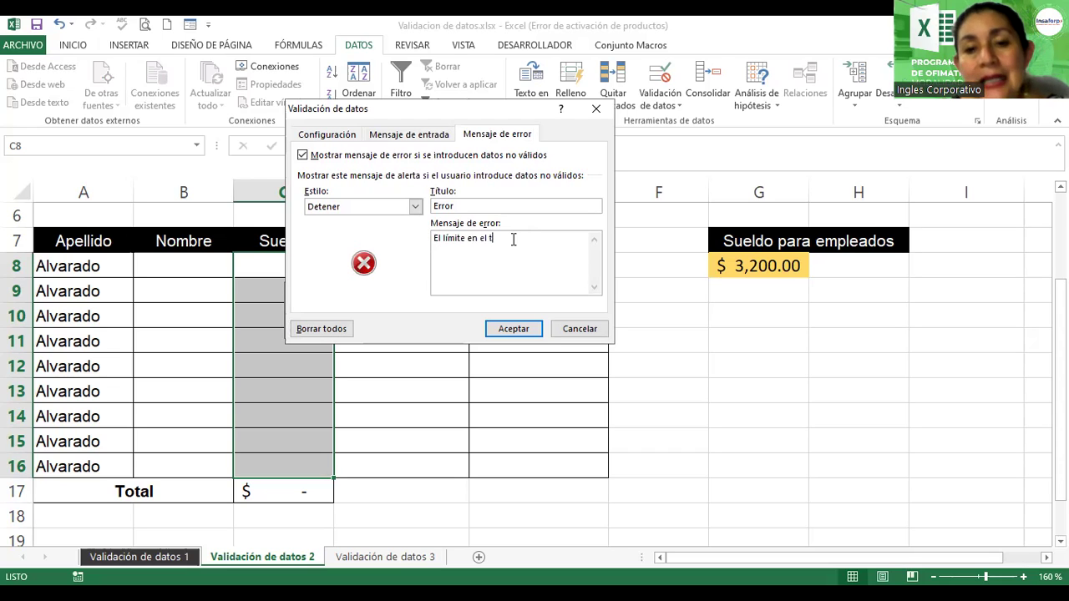
type("otal ")
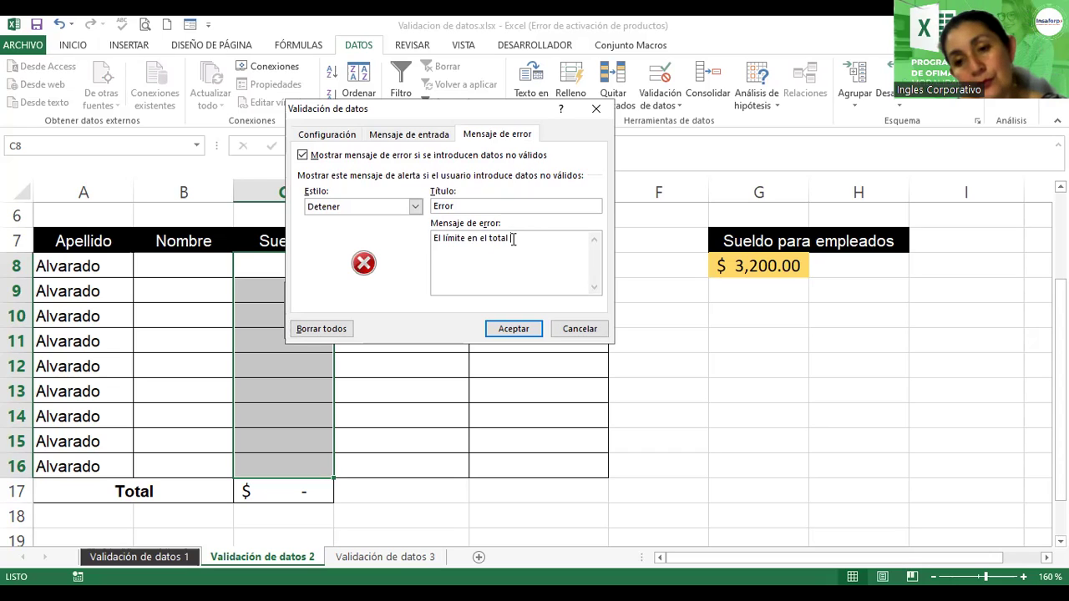
type("es de 32")
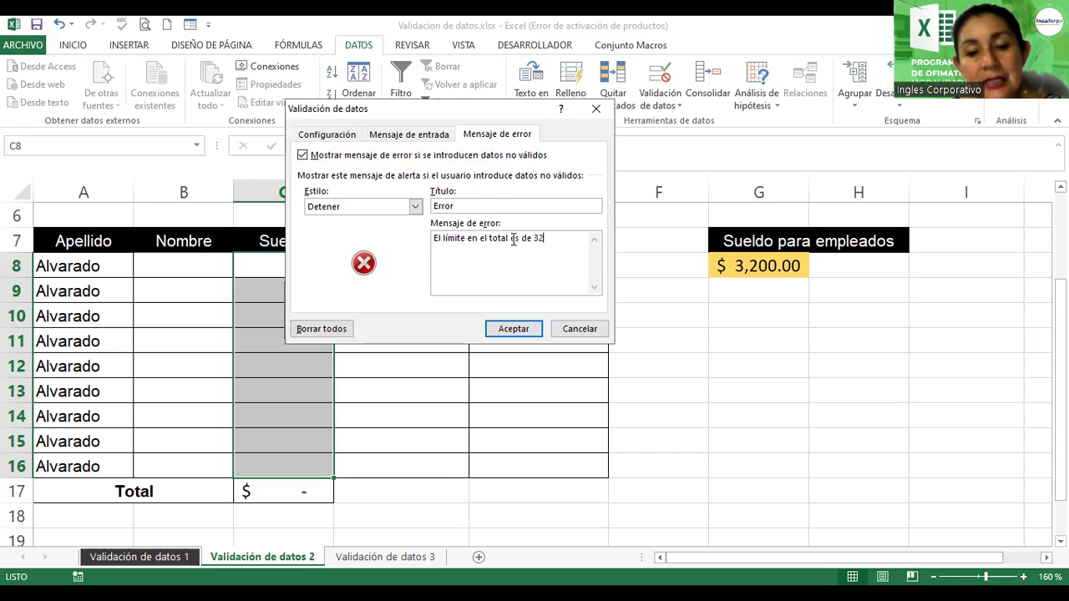
type("00")
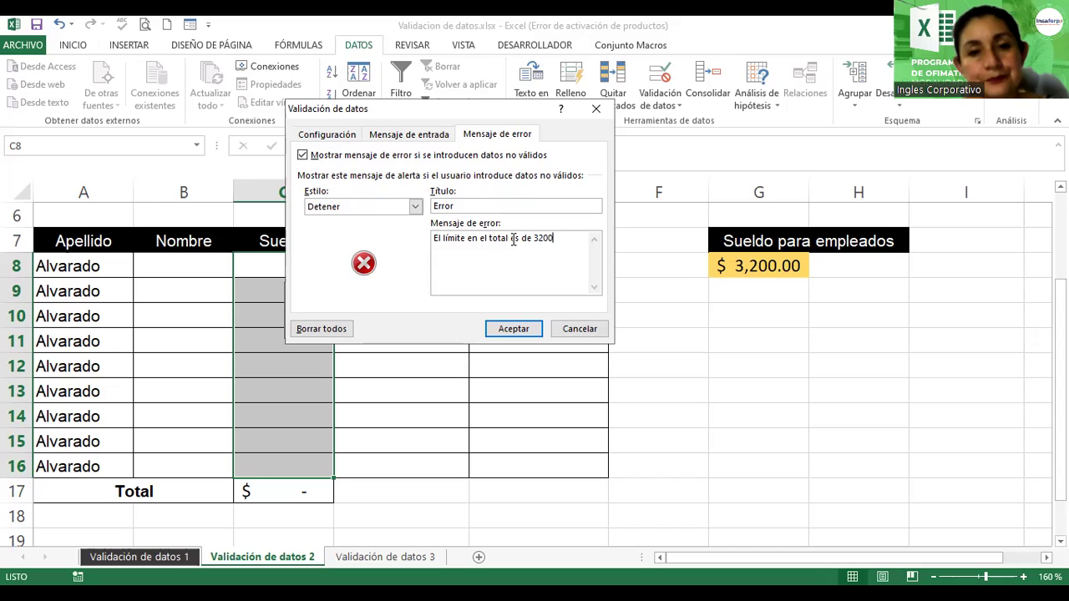
Apply the salary validation and check its input message on the Sueldo cells
left_click(511, 335)
left_click(259, 311)
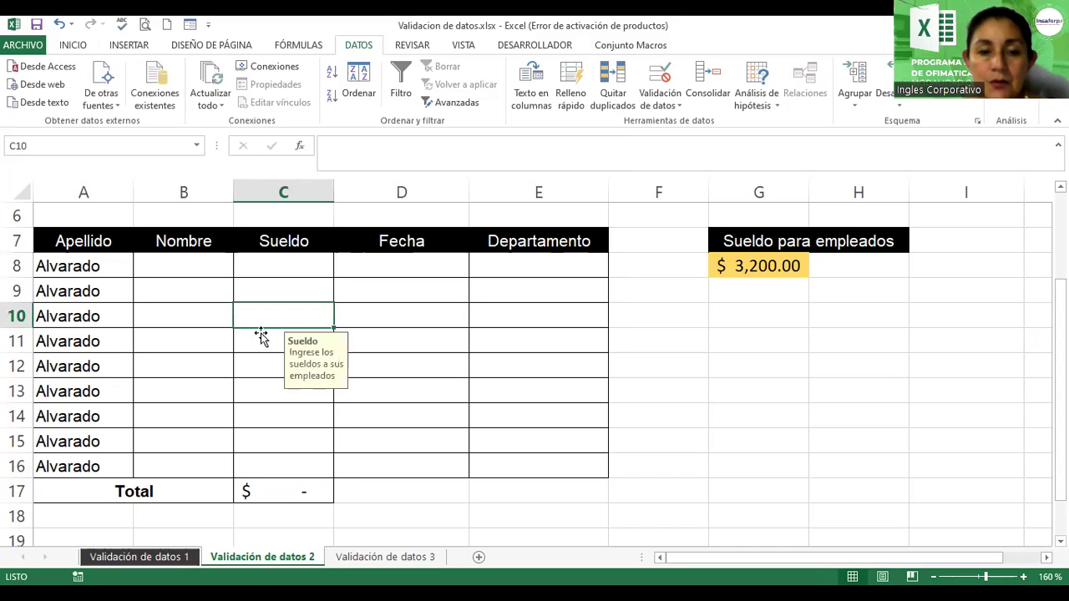
left_click(256, 381)
left_click(266, 268)
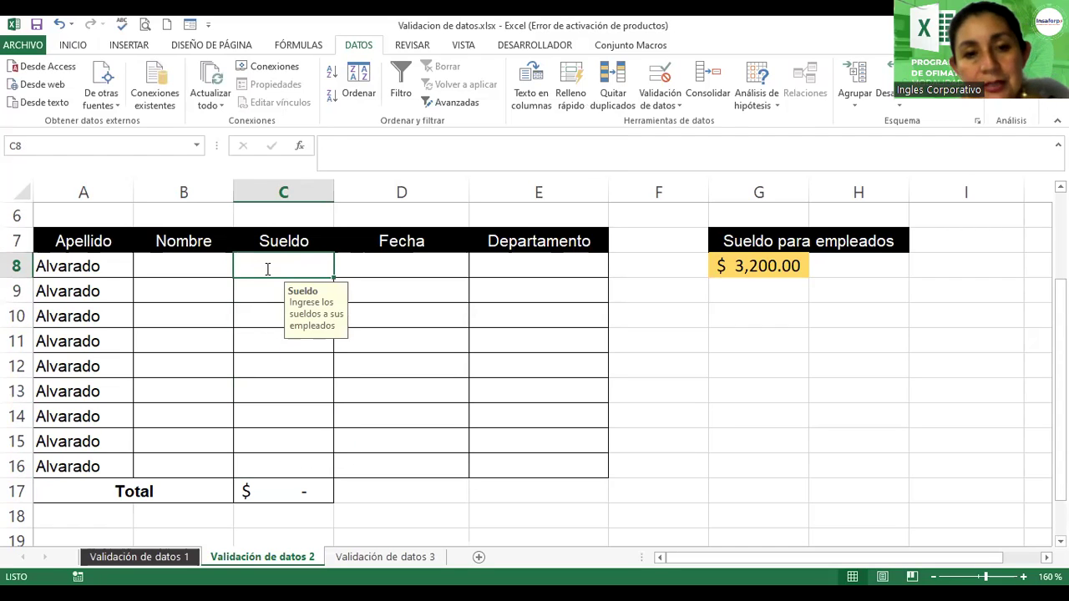
Enter salaries 1000, 400, 30, 800, 300, 100 and 100 in C8:C14
type("1000")
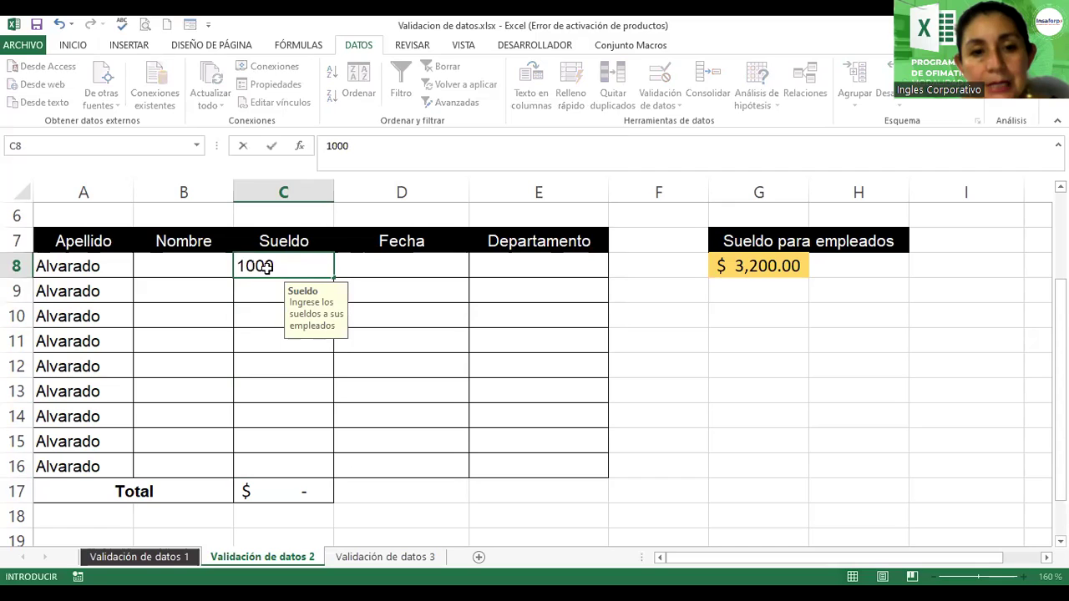
key("Return")
type("400")
key("Return")
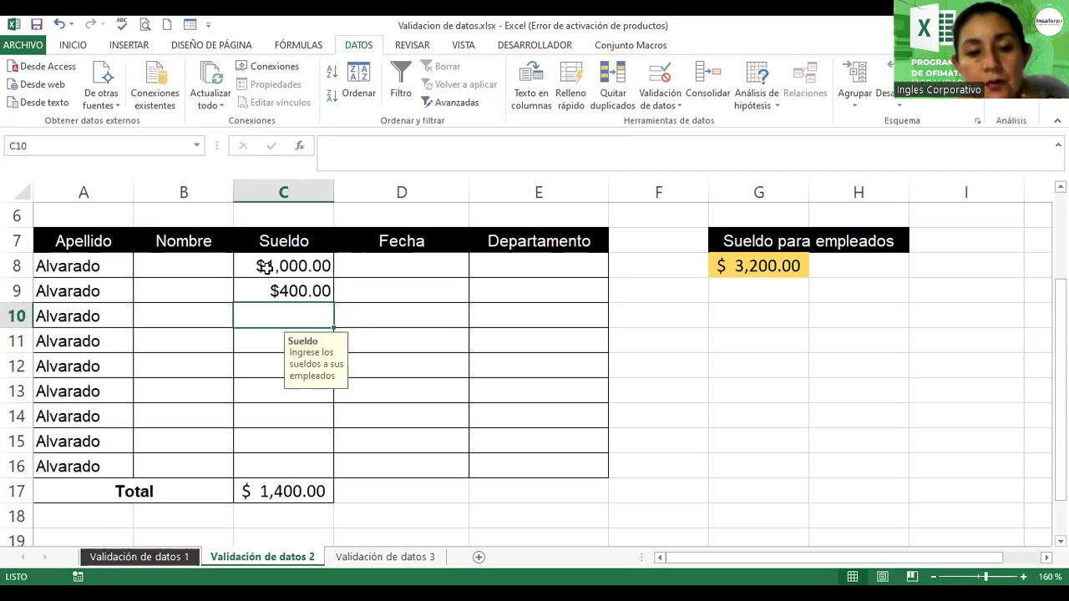
type("30")
key("Return")
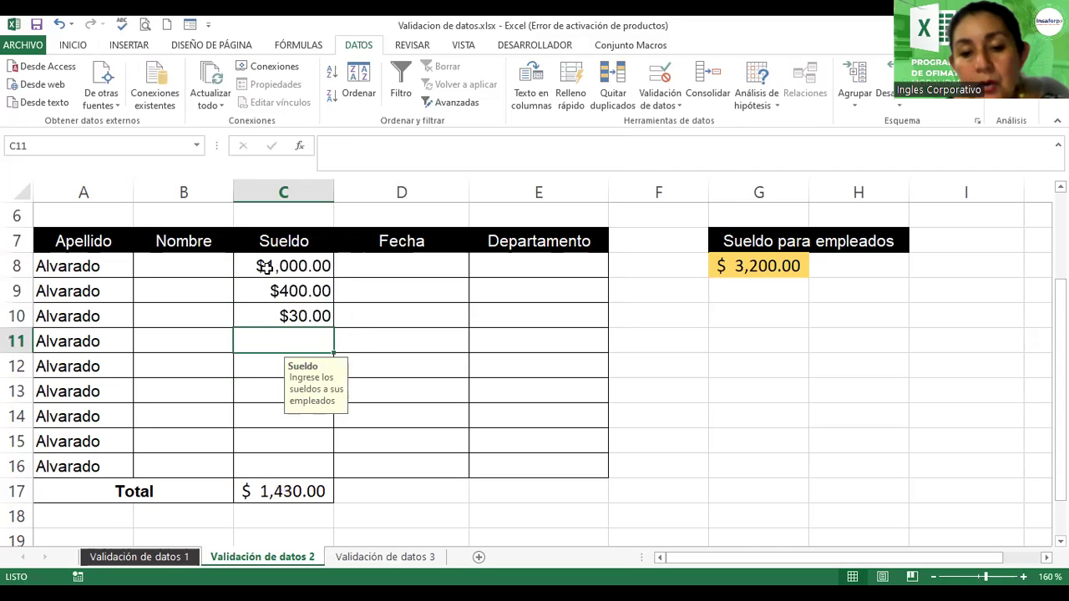
type("800")
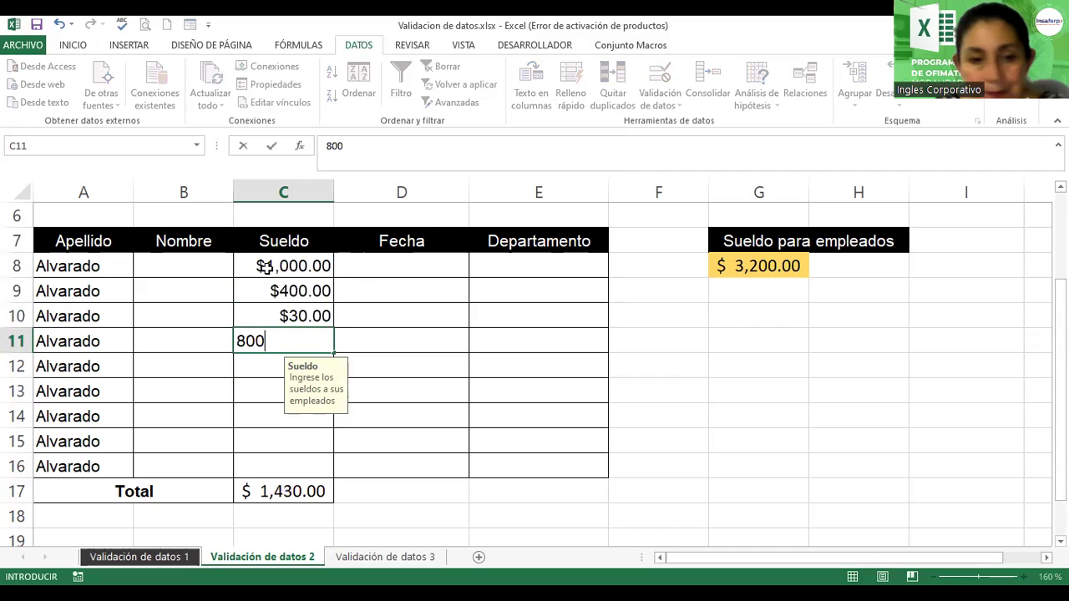
key("Return")
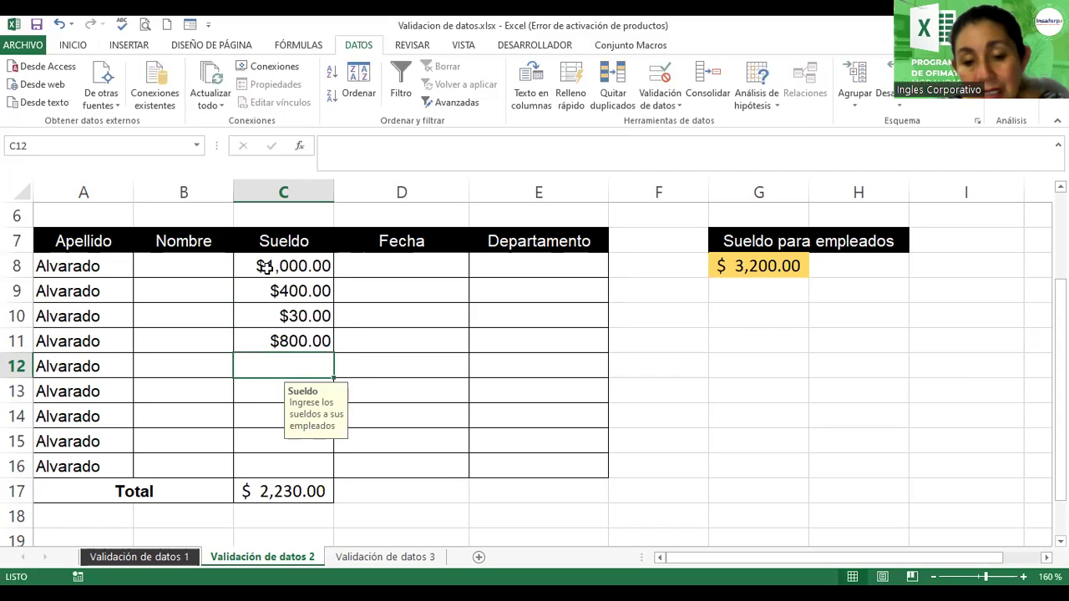
type("300")
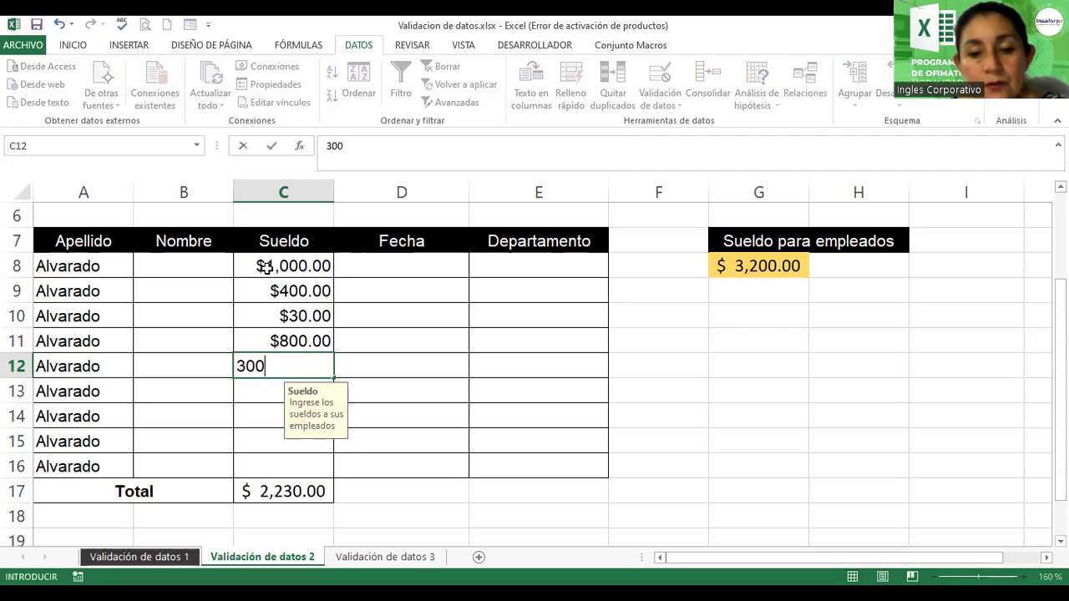
key("Return")
type("10")
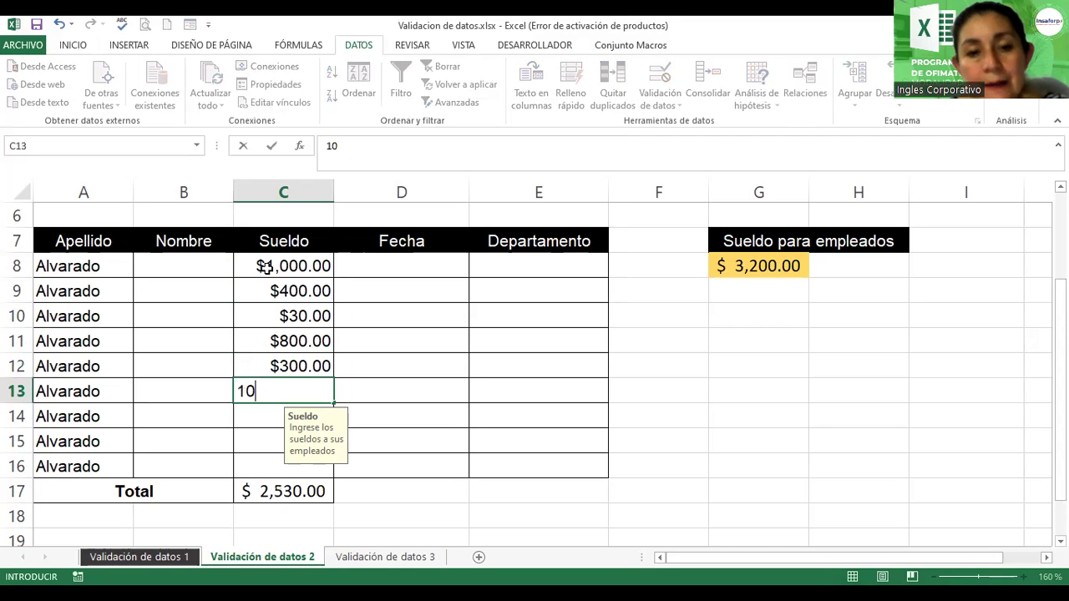
type("0")
key("Return")
type("1000")
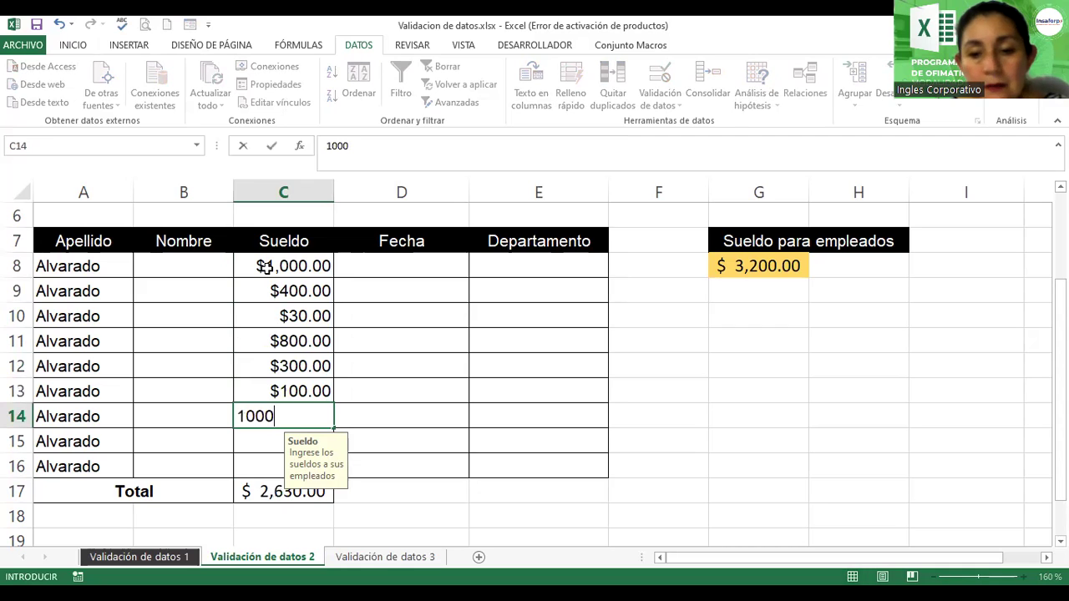
key("BackSpace")
key("Return")
Enter 600 in C15, then cancel it when the 3200-limit Error alert appears
type("6")
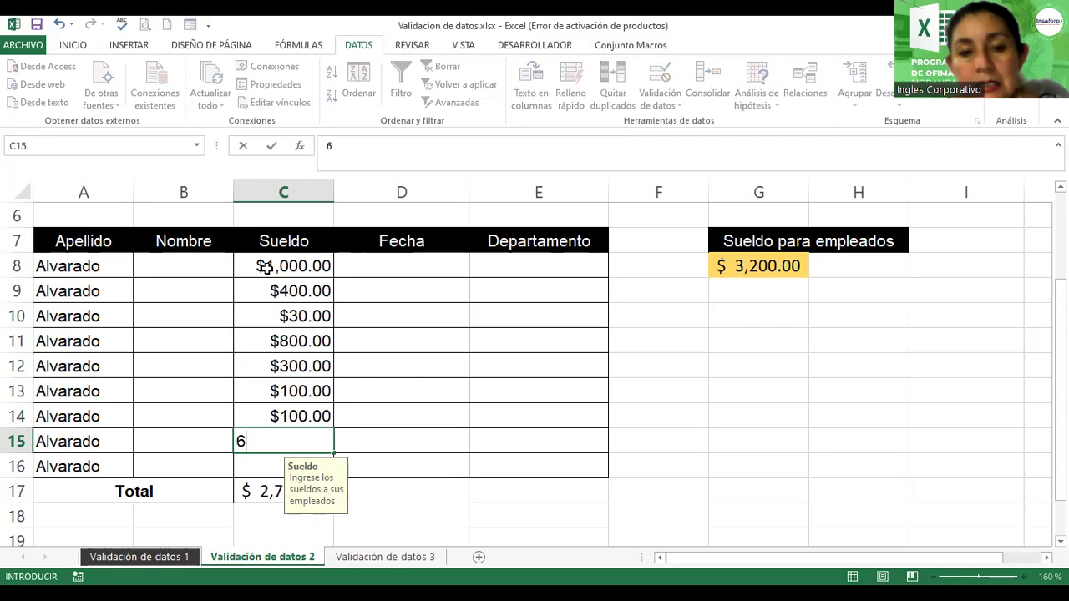
type("00")
key("Return")
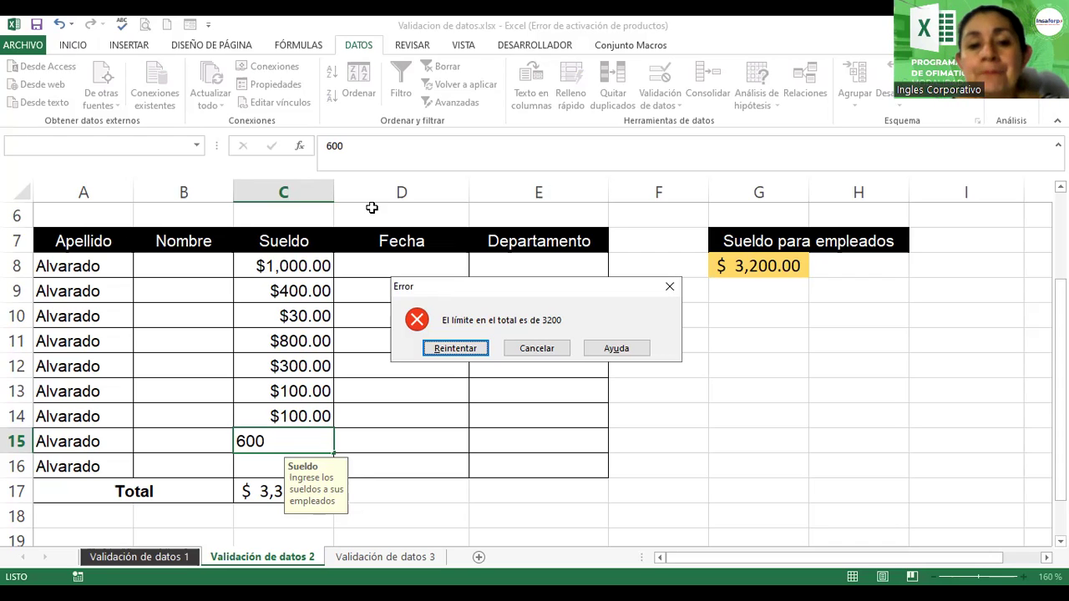
key("Escape")
left_click(493, 319)
Add a new blank worksheet Hoja1 and move it to the end of the sheet tabs
left_click_drag(533, 277, 540, 438)
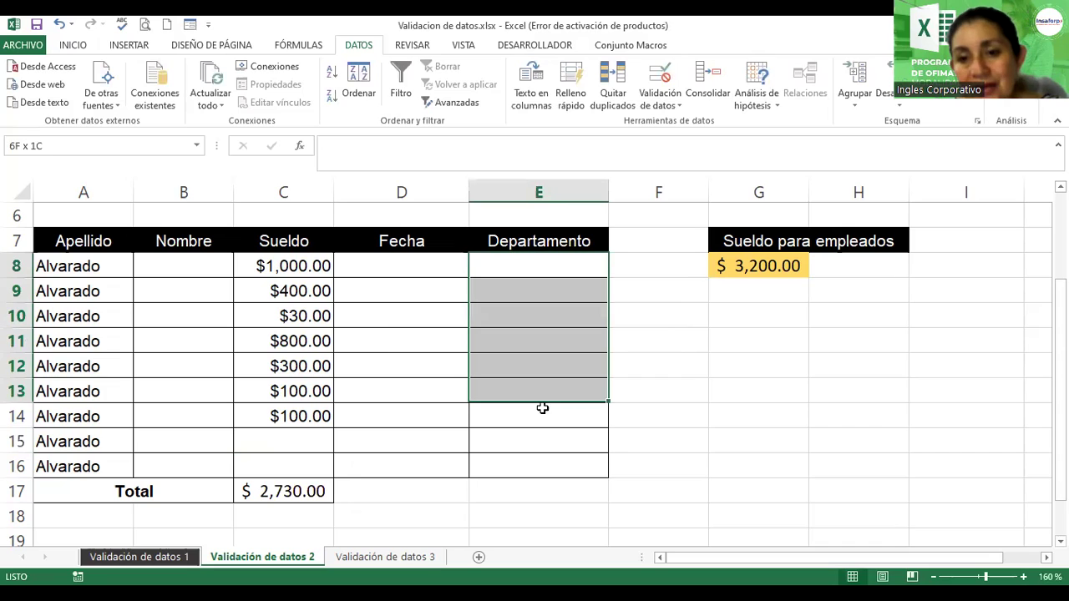
left_click(539, 437)
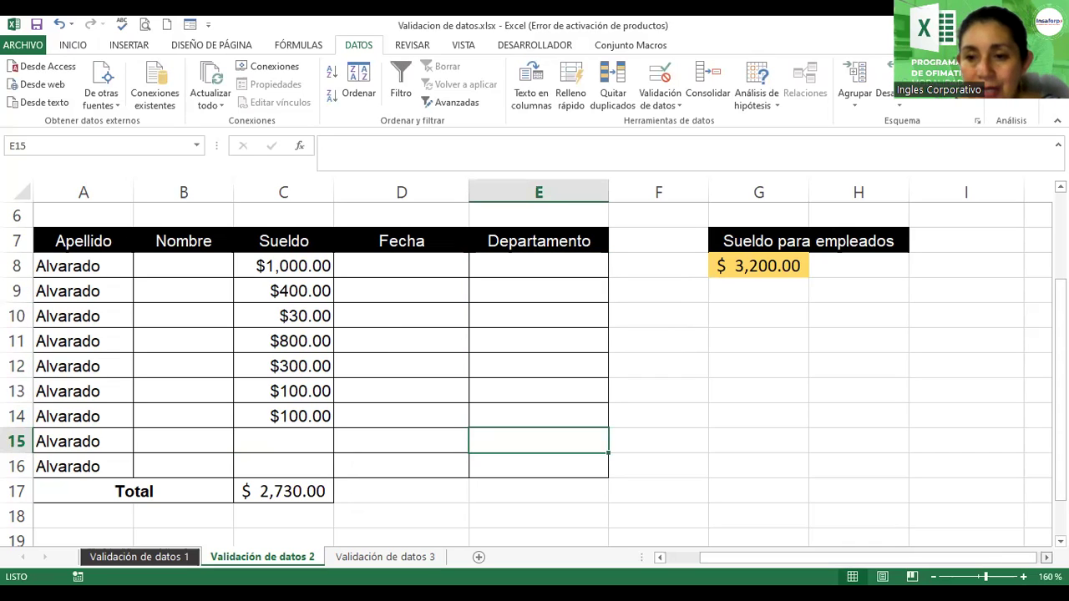
scroll(543, 359, "right", 5)
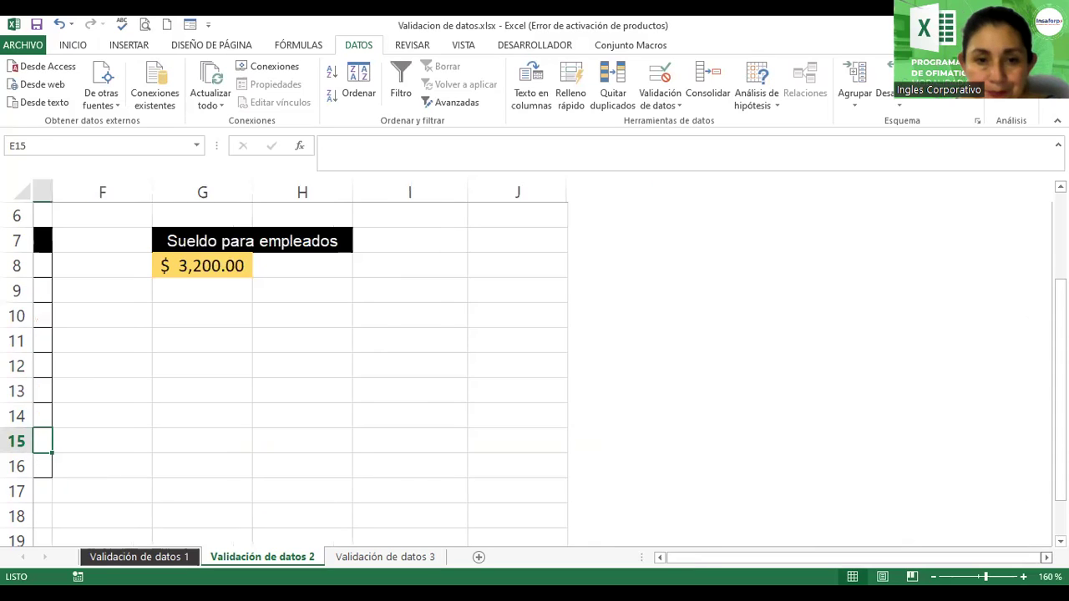
scroll(322, 418, "right", 2)
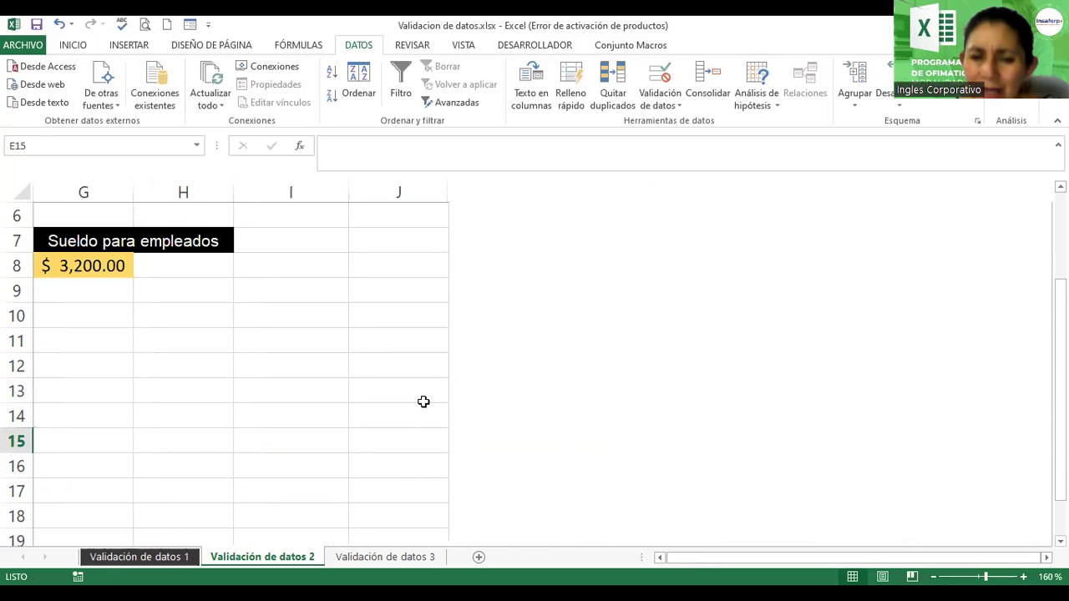
left_click(479, 558)
left_click_drag(345, 559, 507, 562)
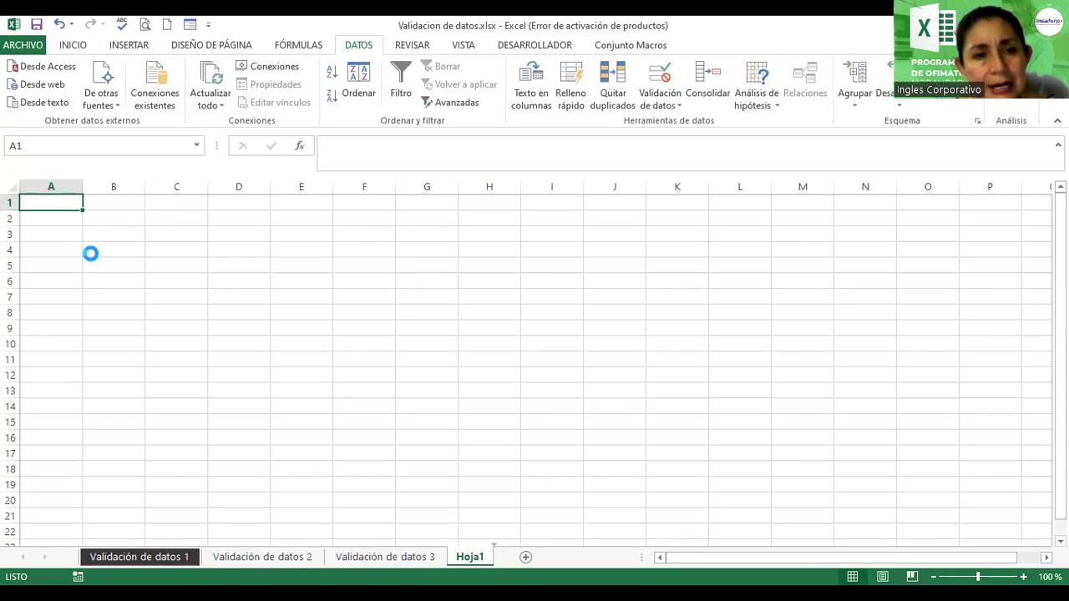
Enter the heading Departamento in A1, with Informática and RRHH in A2 and A3
scroll(88, 250, "up", 3, "ctrl")
scroll(126, 289, "up", 9, "ctrl")
scroll(143, 256, "up", 3, "ctrl")
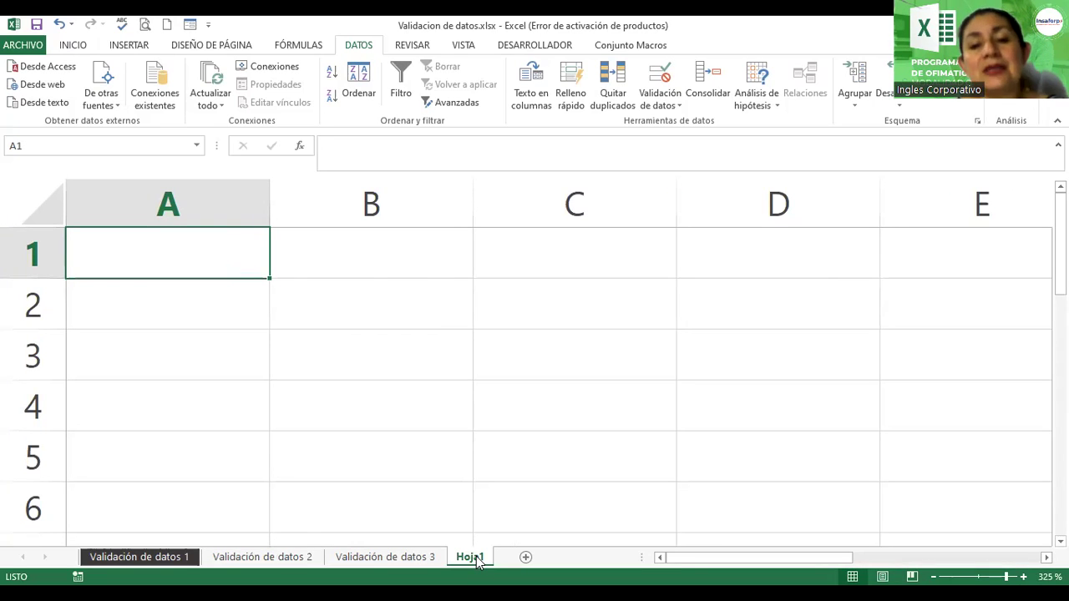
key("F2")
type("Depart")
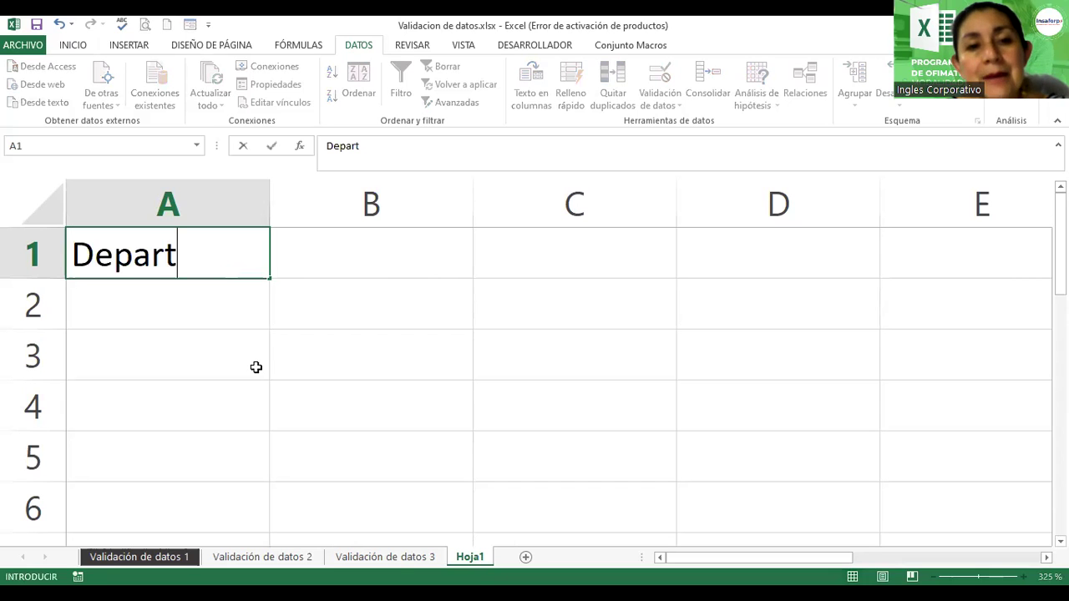
type("amento")
key("Return")
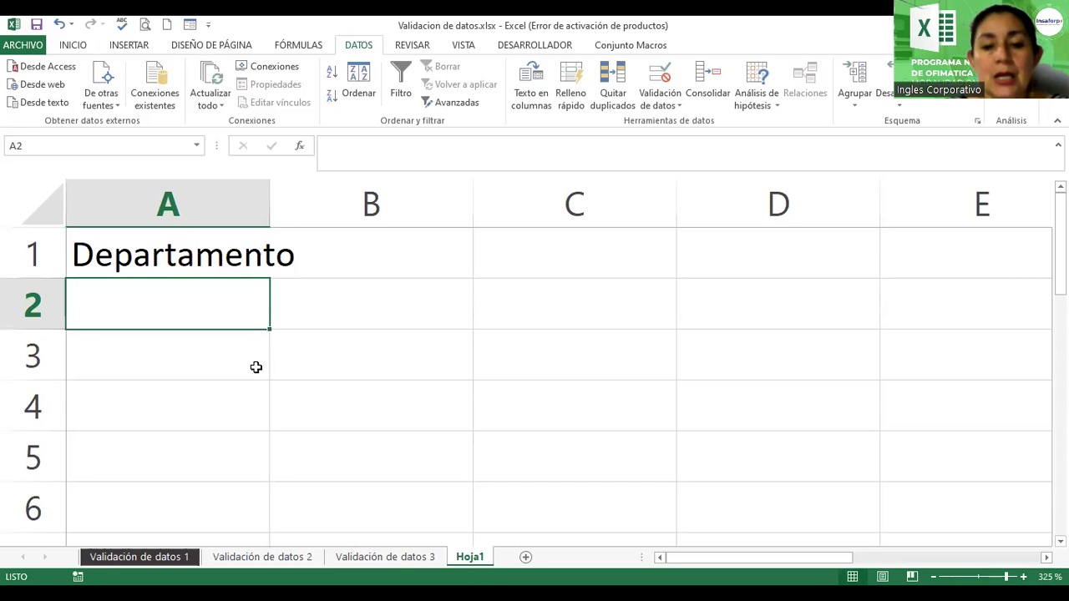
type("Inform")
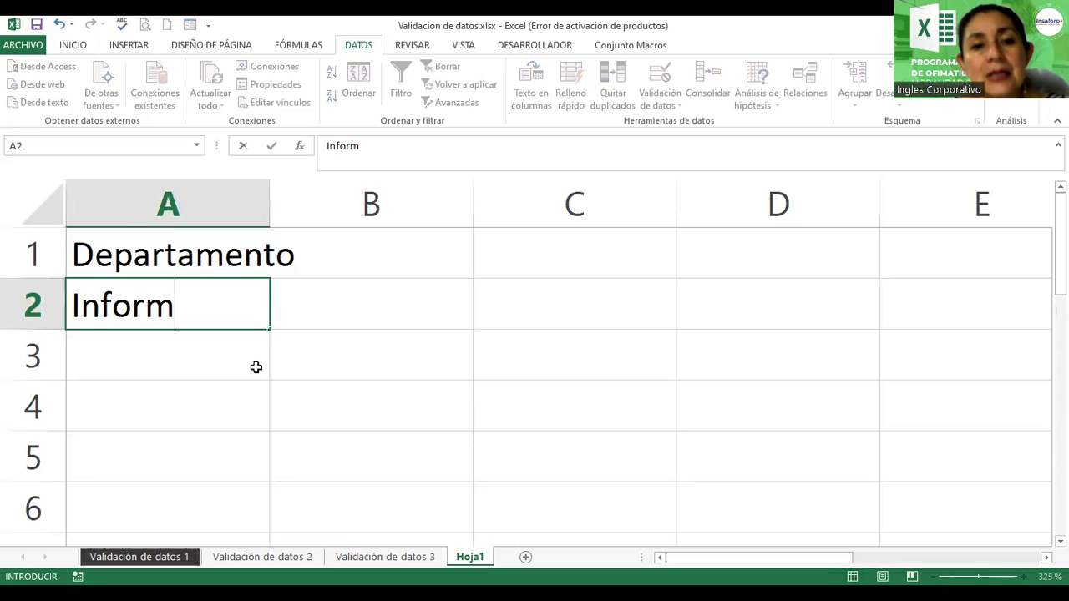
type("ática")
key("Return")
type("RR")
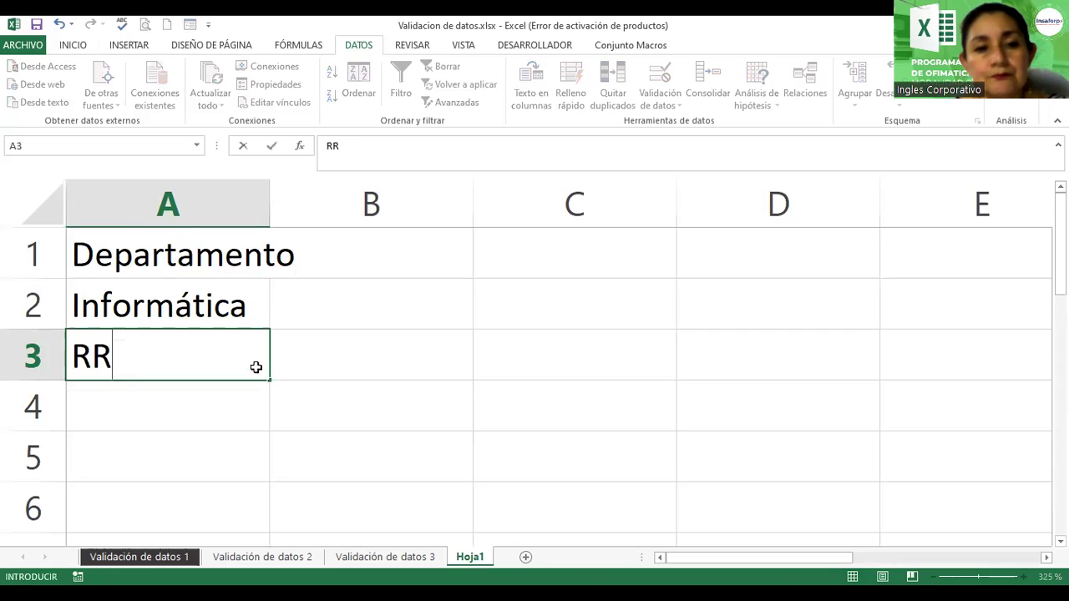
type("HH")
key("Return")
Add Producción, Ventas, Gerencia and Contabilidad in A4:A7
type("Pr")
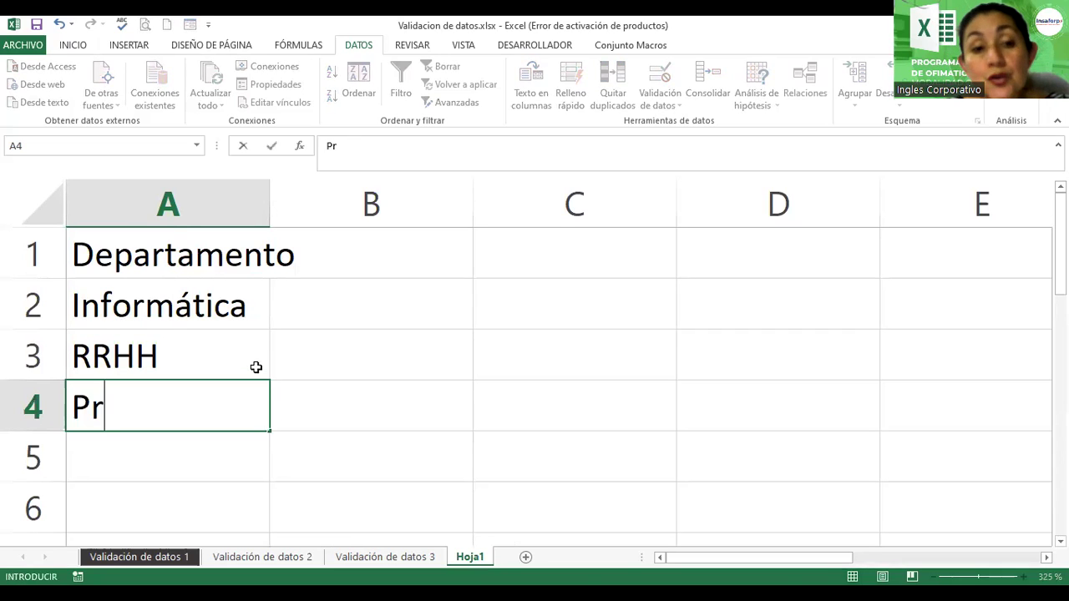
type("oducci")
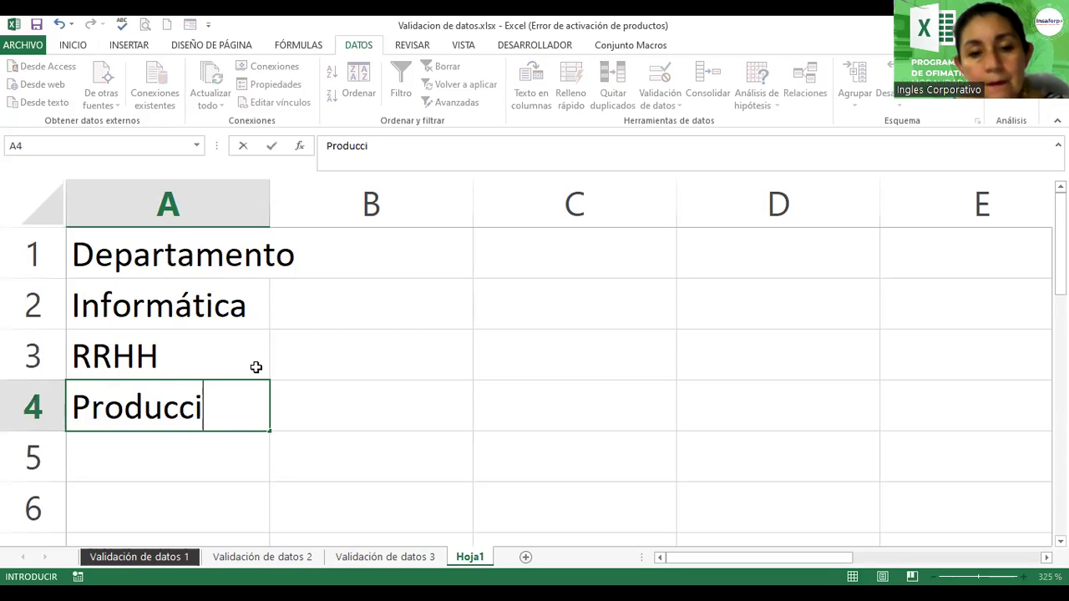
type("ón")
key("Return")
type("Vent")
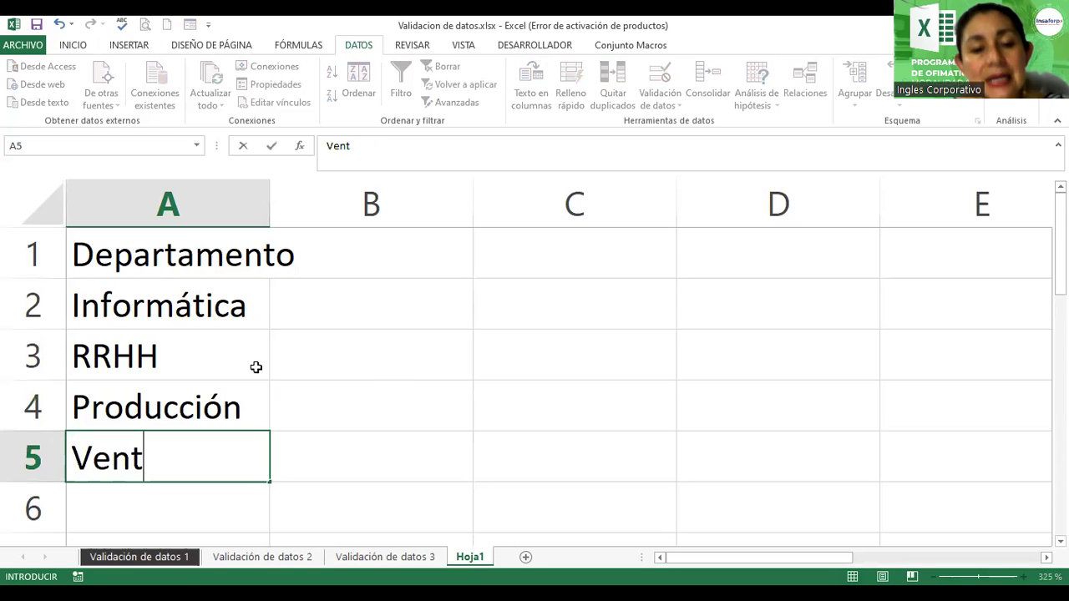
type("as")
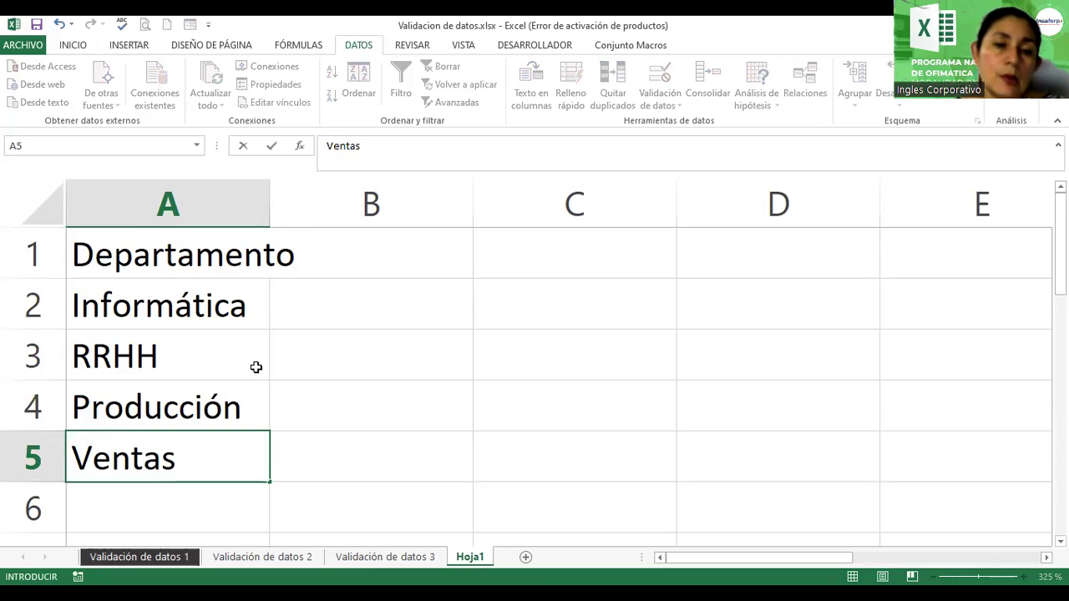
key("Return")
type("Ge")
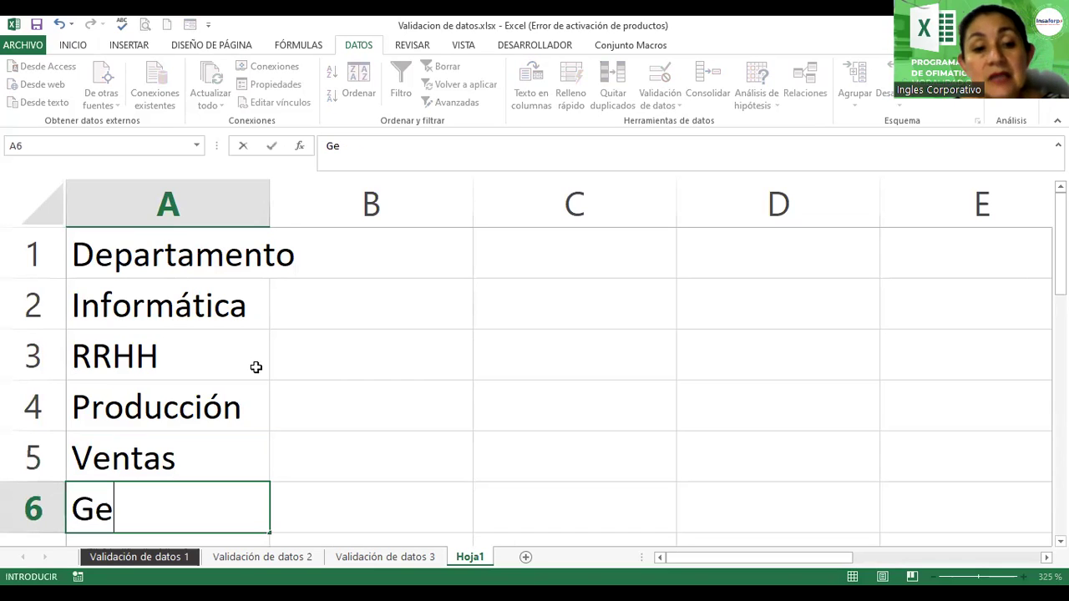
type("rencia")
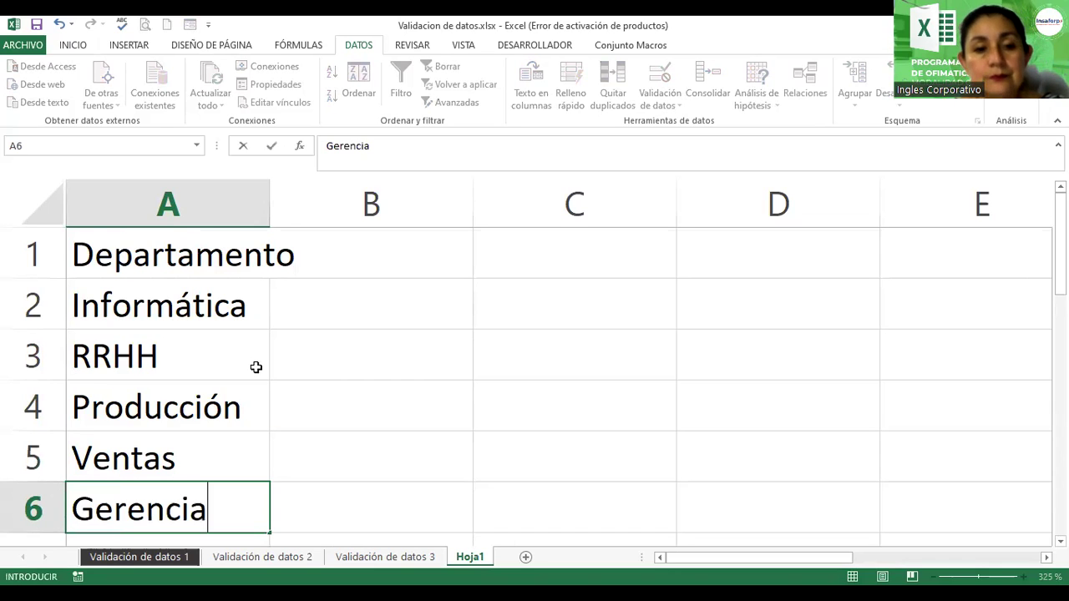
key("Return")
type("Cont")
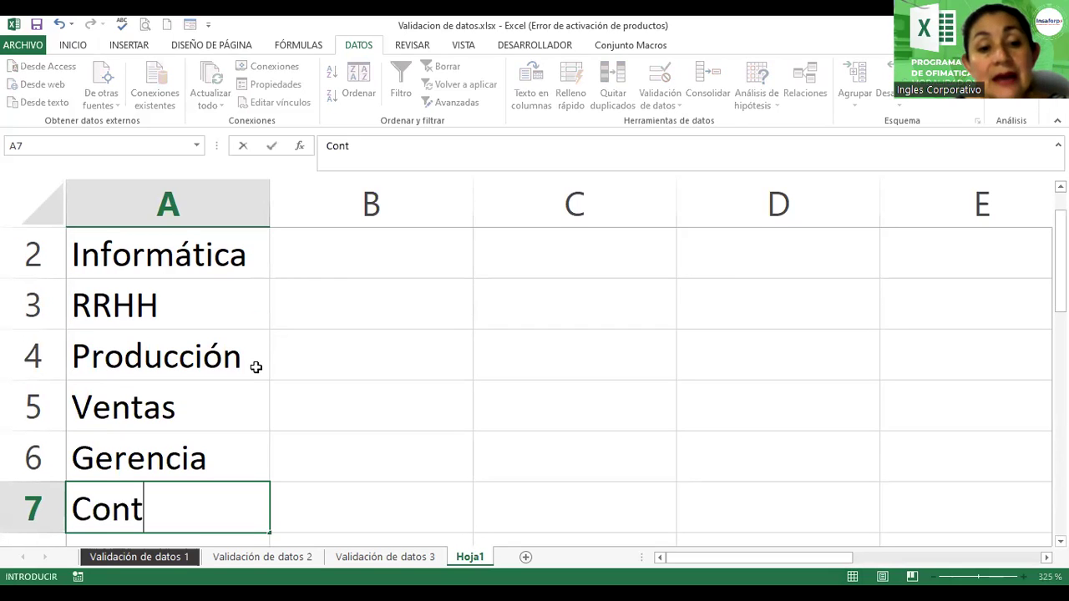
type("abilidad")
key("Return")
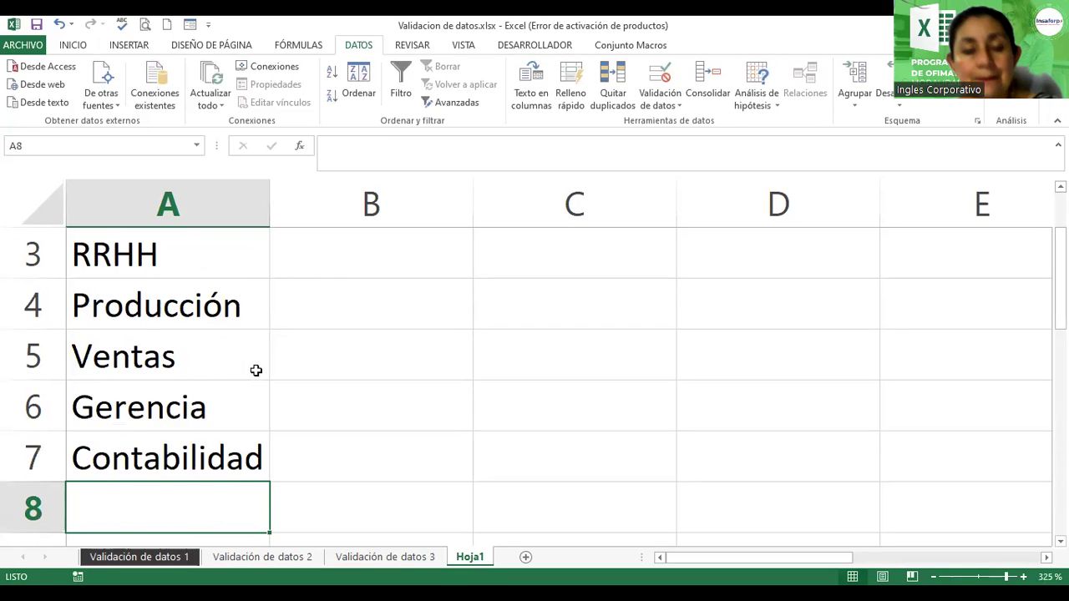
scroll(255, 375, "down", 2)
scroll(256, 375, "down", 2)
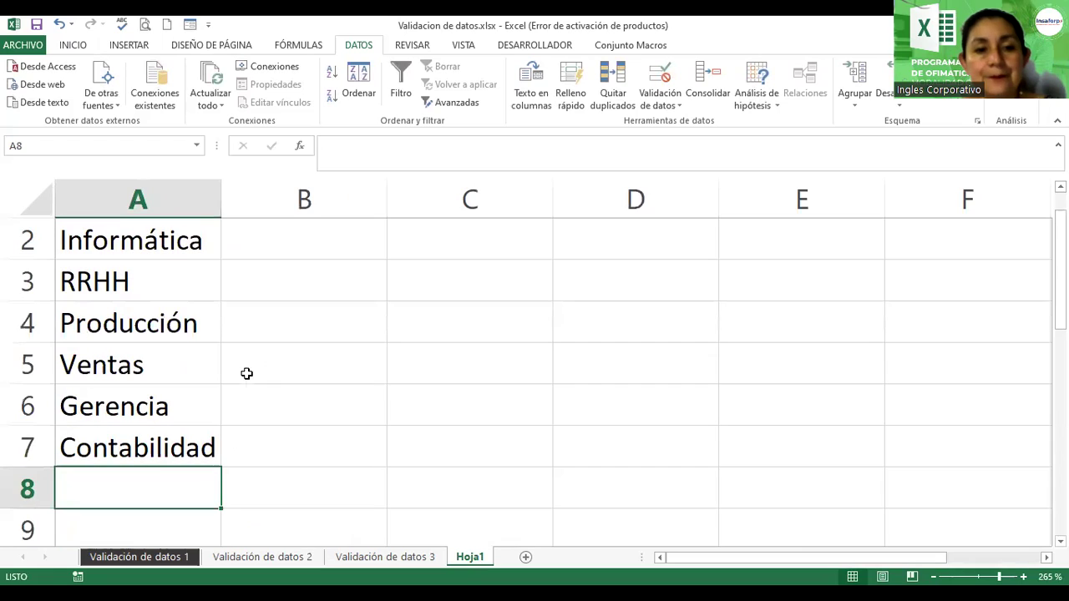
Make the A1 Departamento heading bold red and widen column A to fit the names
left_click(156, 247)
left_click(67, 48)
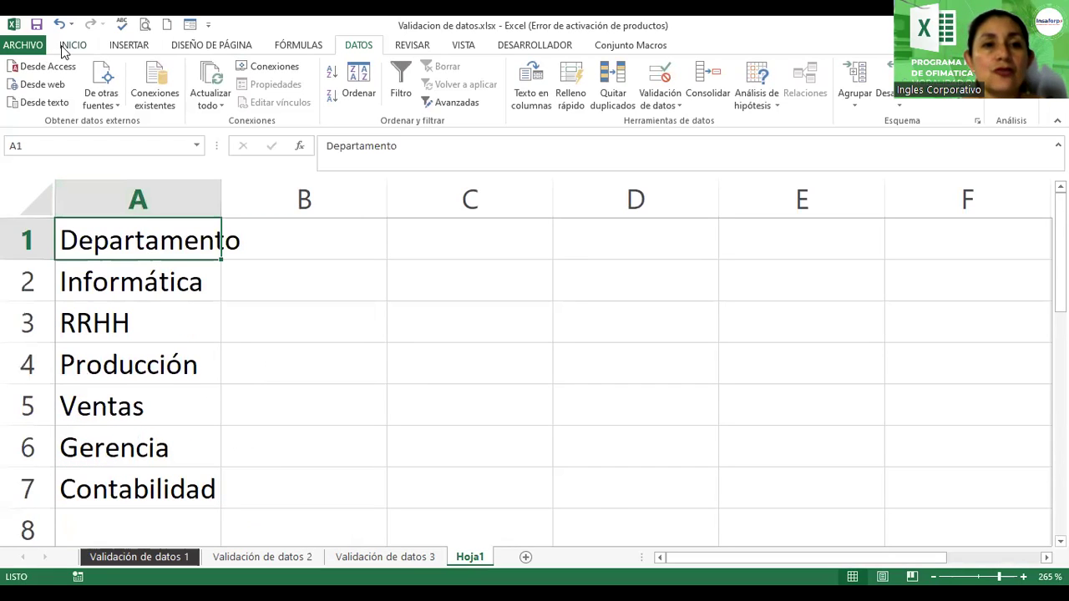
key("ctrl+n")
left_click(210, 96)
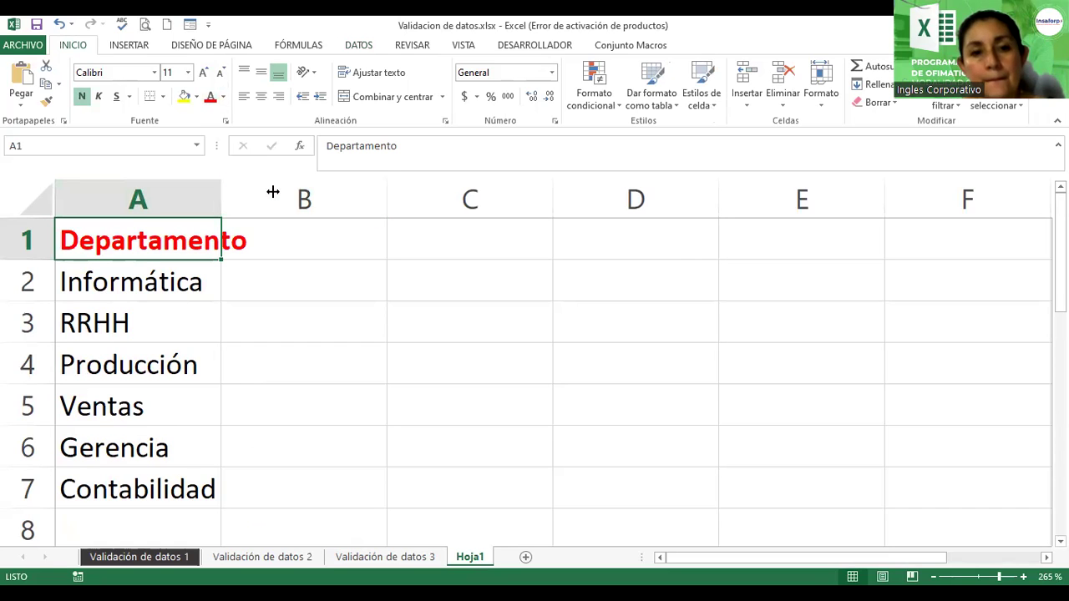
left_click_drag(272, 192, 275, 190)
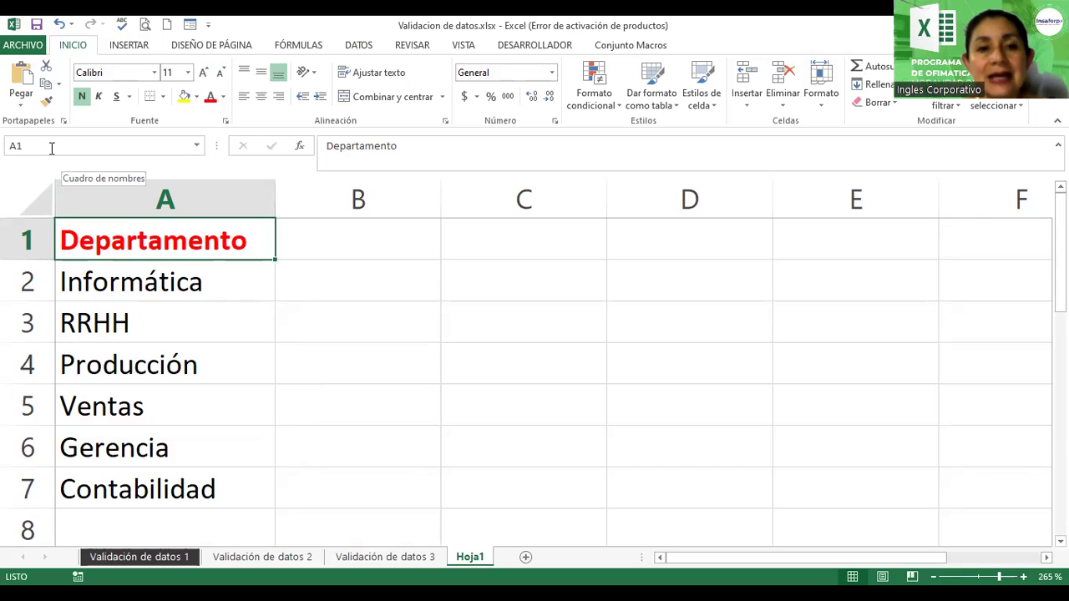
left_click_drag(127, 238, 117, 477)
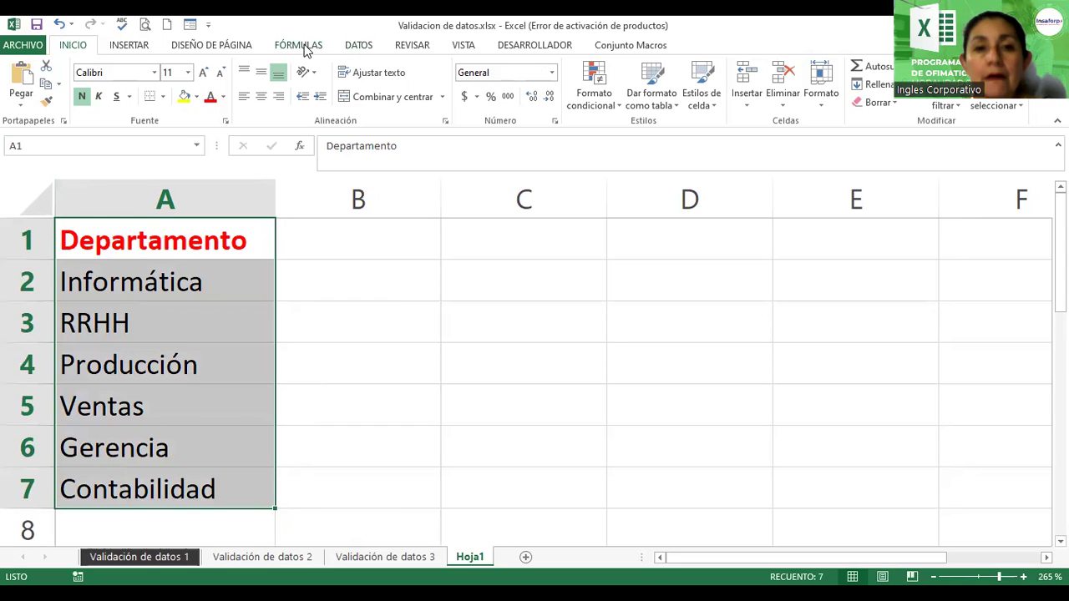
Select A1:A7 and launch Crear desde la selección from the FÓRMULAS tab
left_click(306, 48)
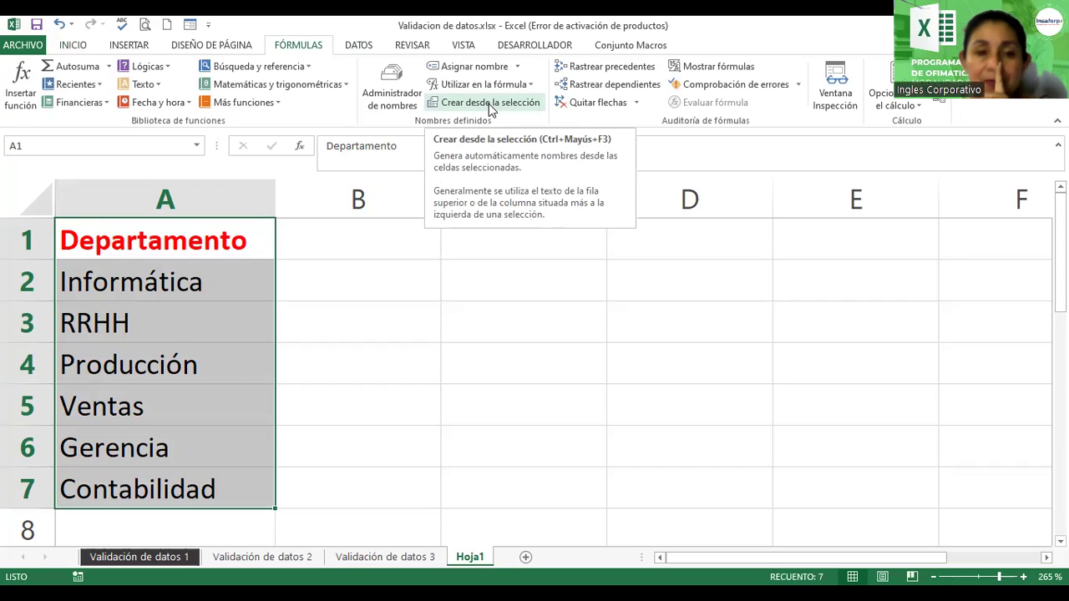
left_click(314, 282)
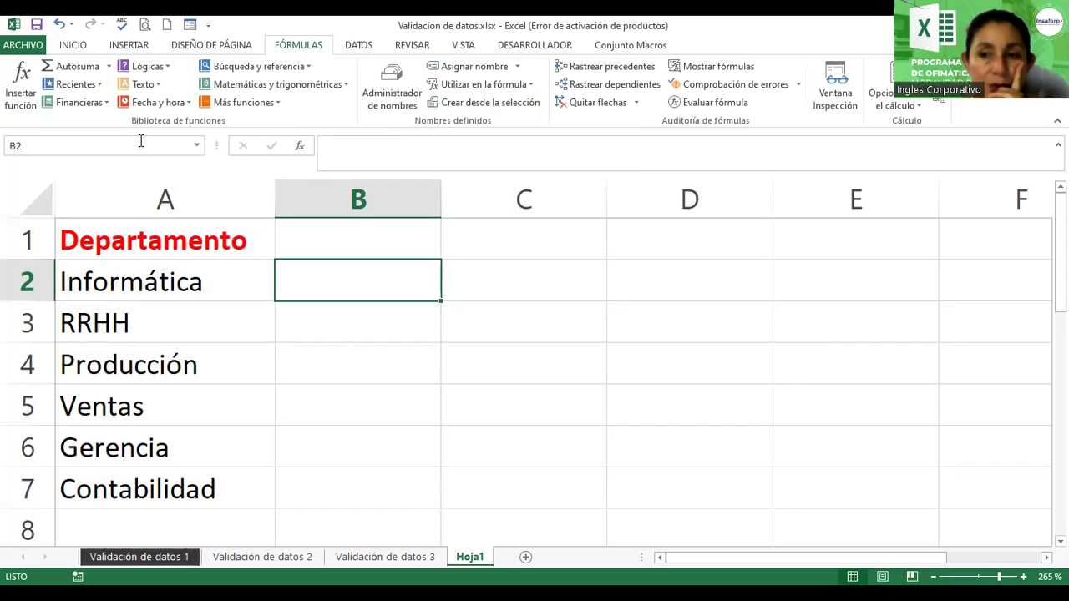
left_click(154, 283)
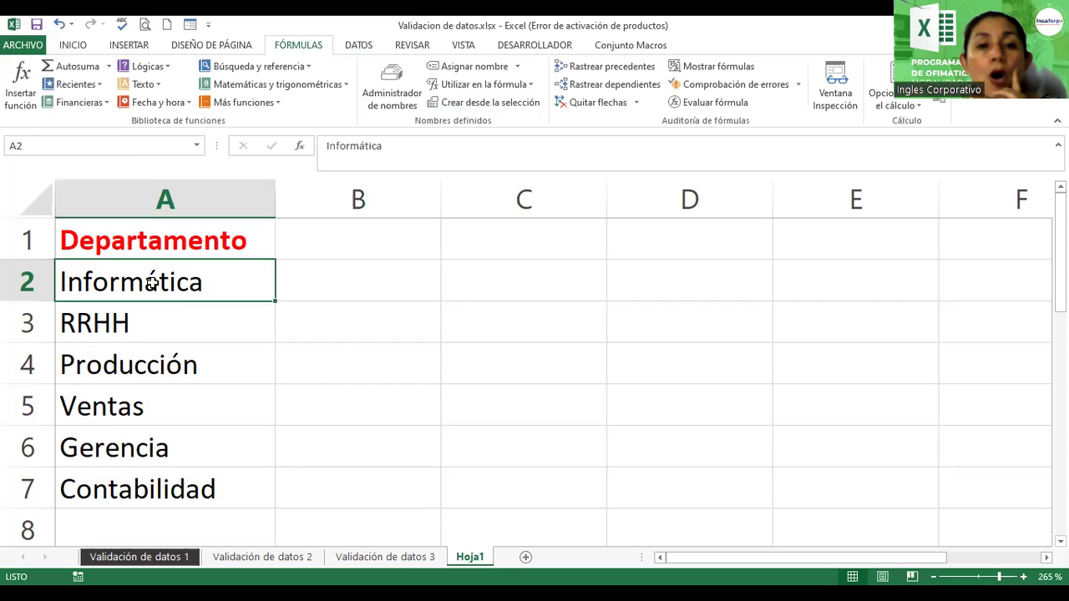
left_click(146, 476, "shift")
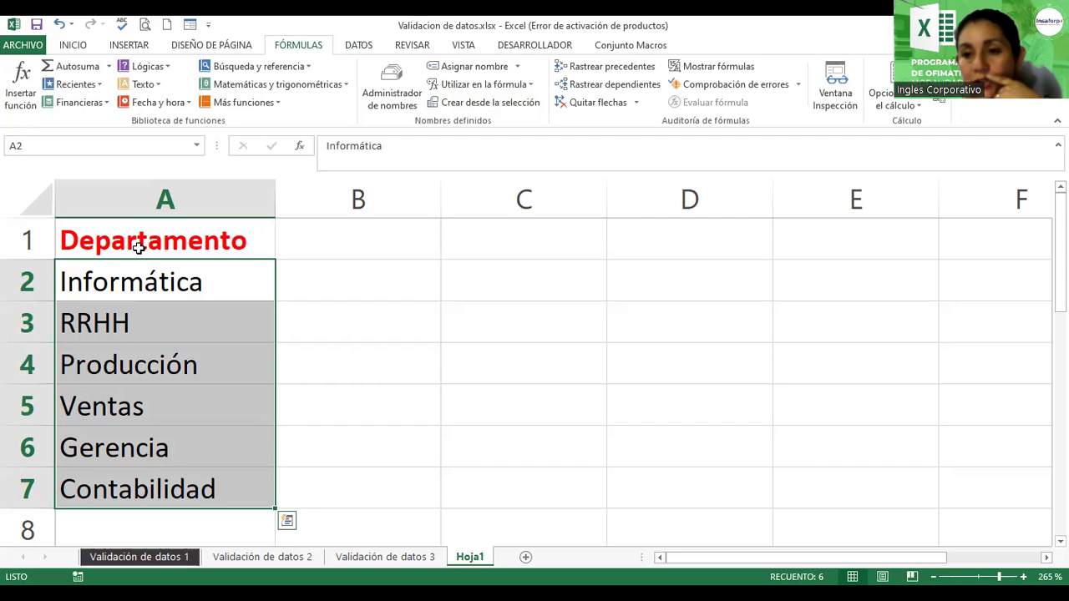
left_click_drag(139, 248, 125, 489)
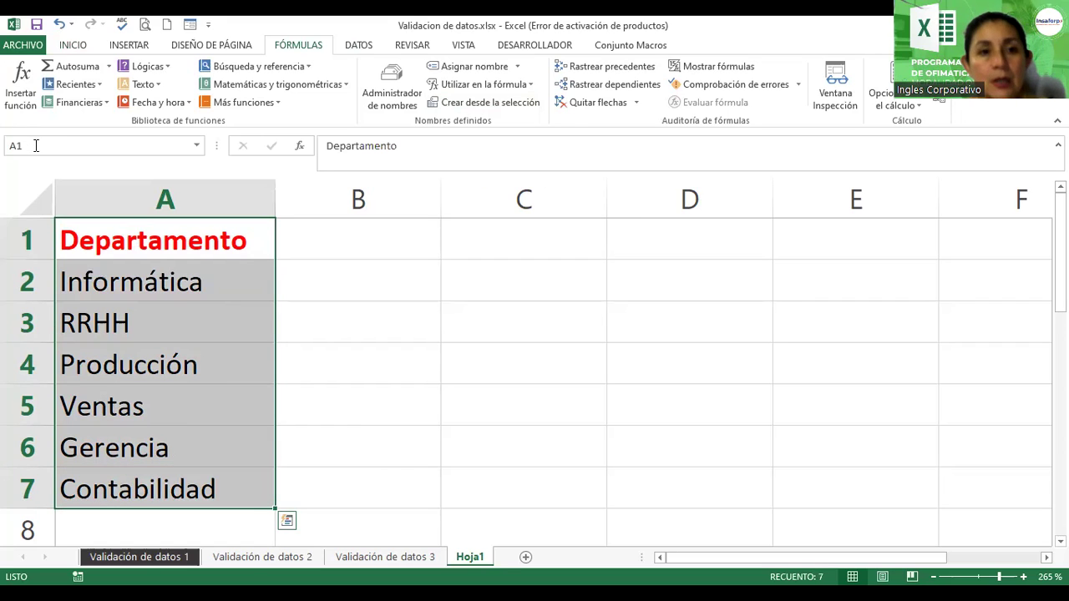
left_click(36, 145)
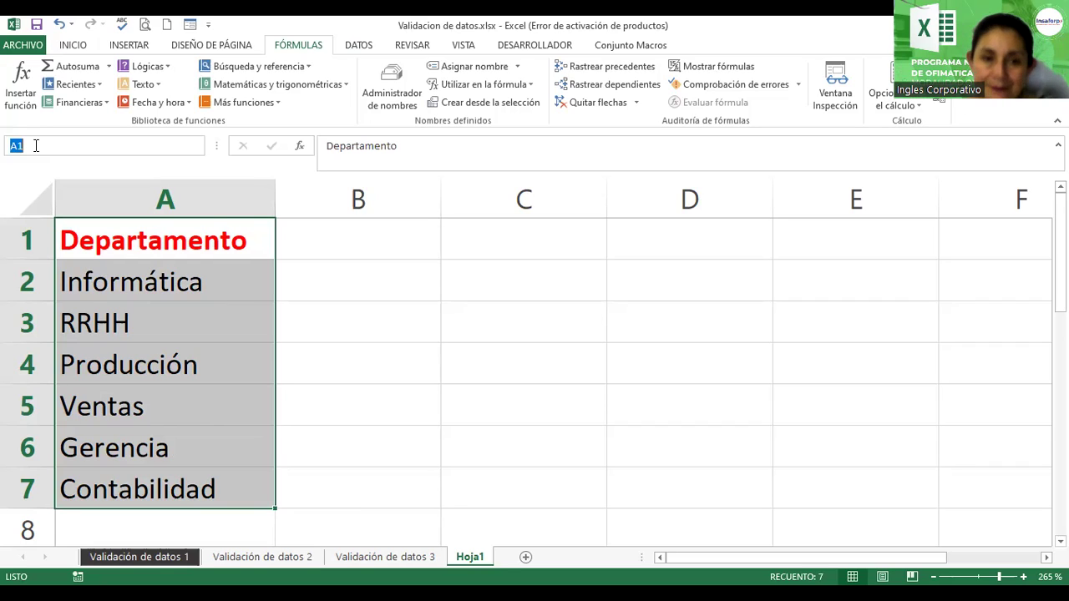
left_click(122, 263)
left_click_drag(215, 242, 221, 473)
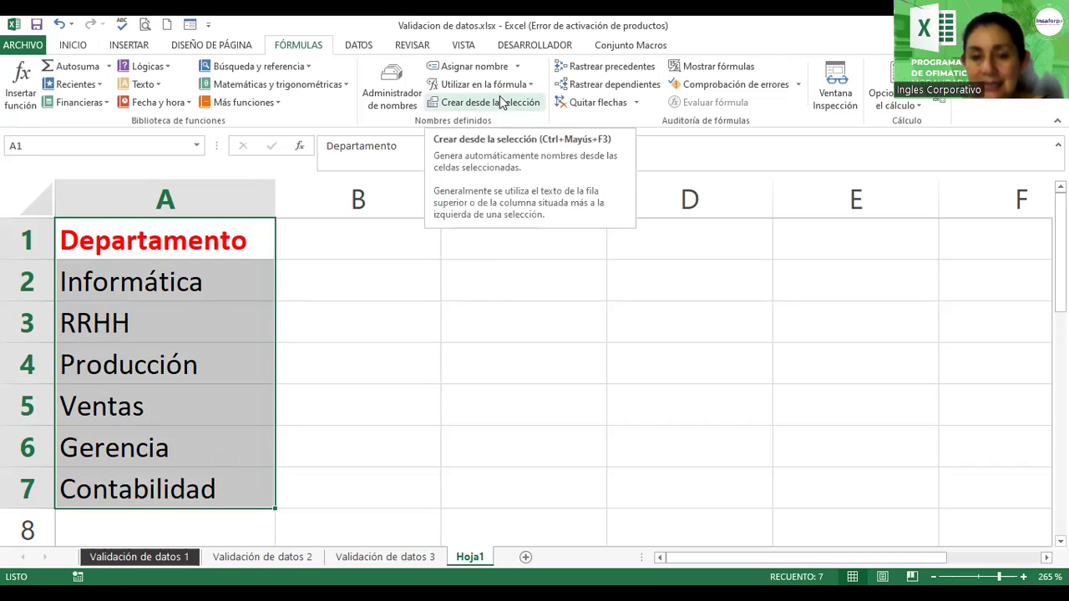
left_click(502, 102)
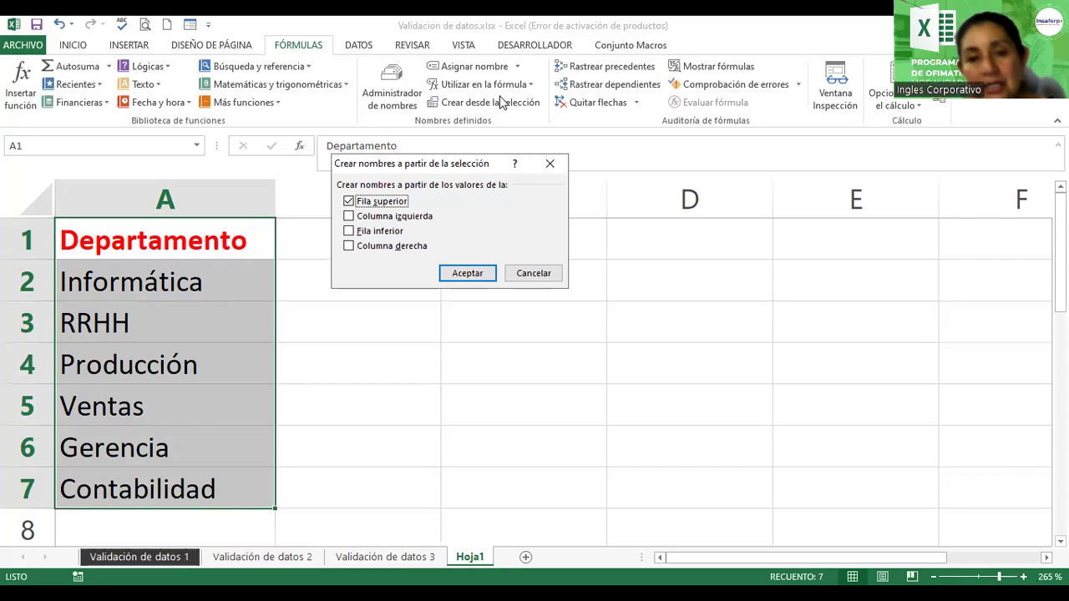
Keep only Fila superior checked and confirm, naming A2:A7 Departamento
left_click(354, 204)
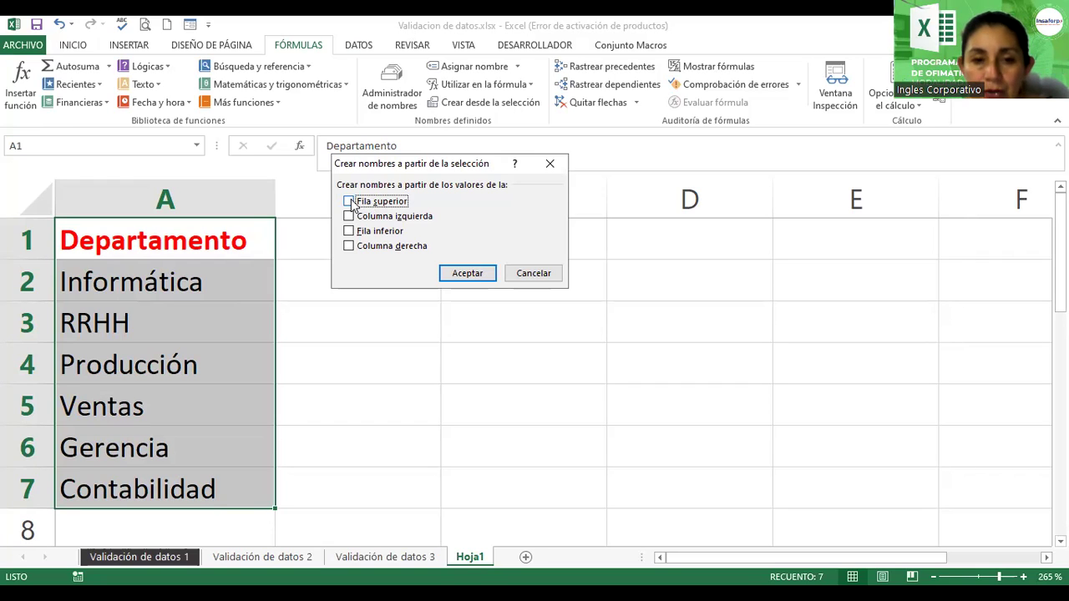
left_click(349, 202)
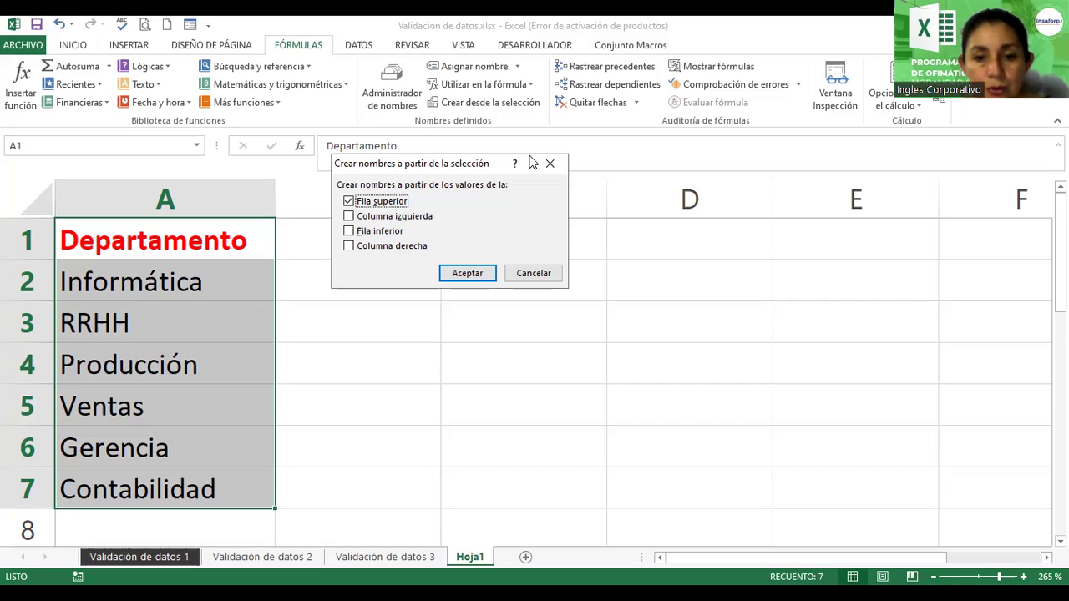
left_click(471, 276)
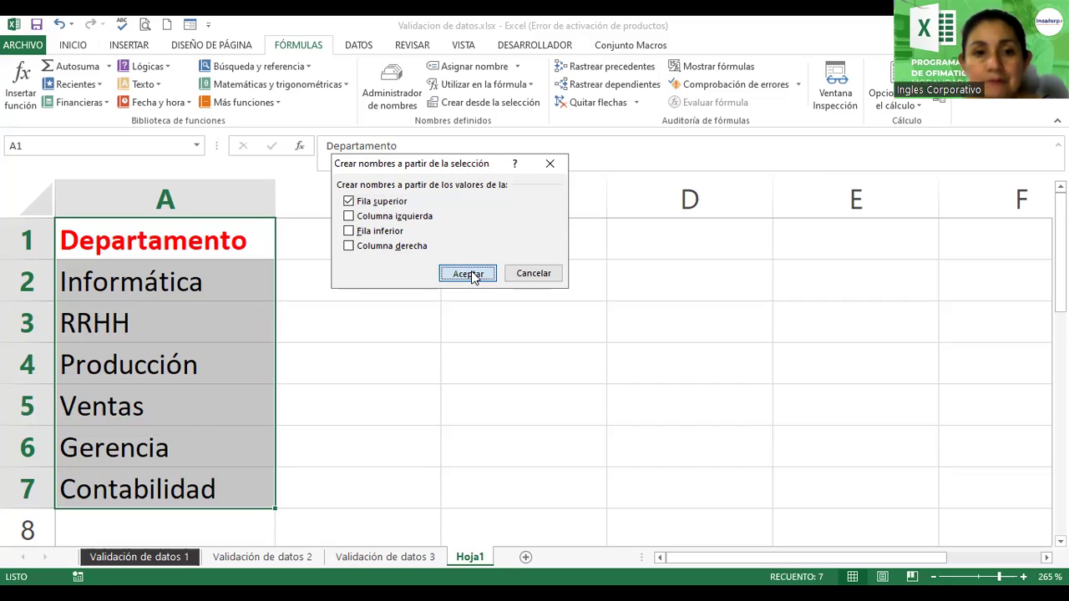
Check the named ranges in the Name Box: Departamento, dias_semana, then Departamento again
left_click(198, 149)
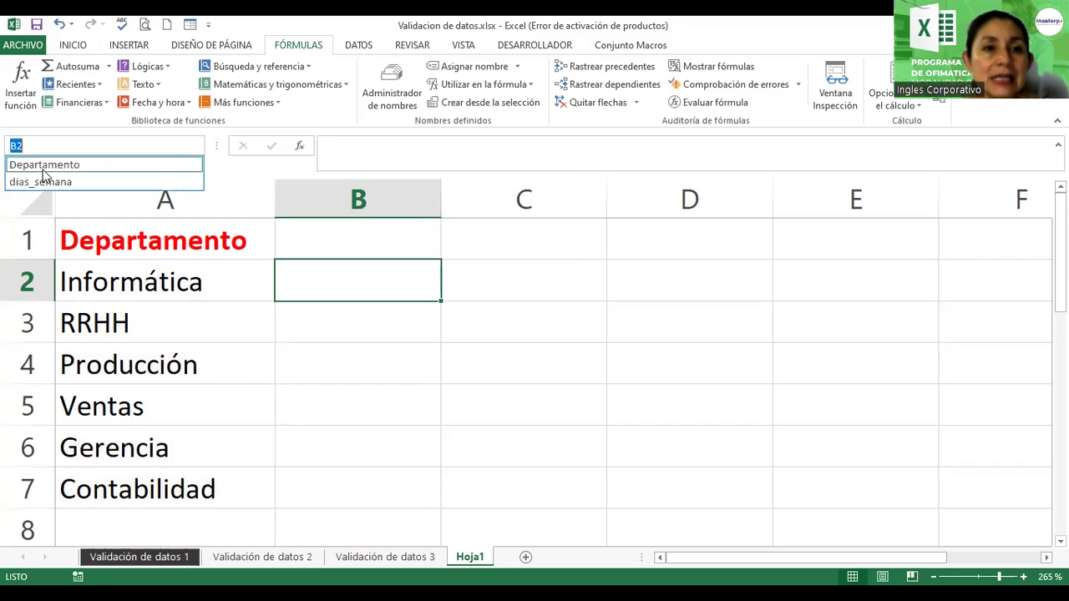
left_click(35, 166)
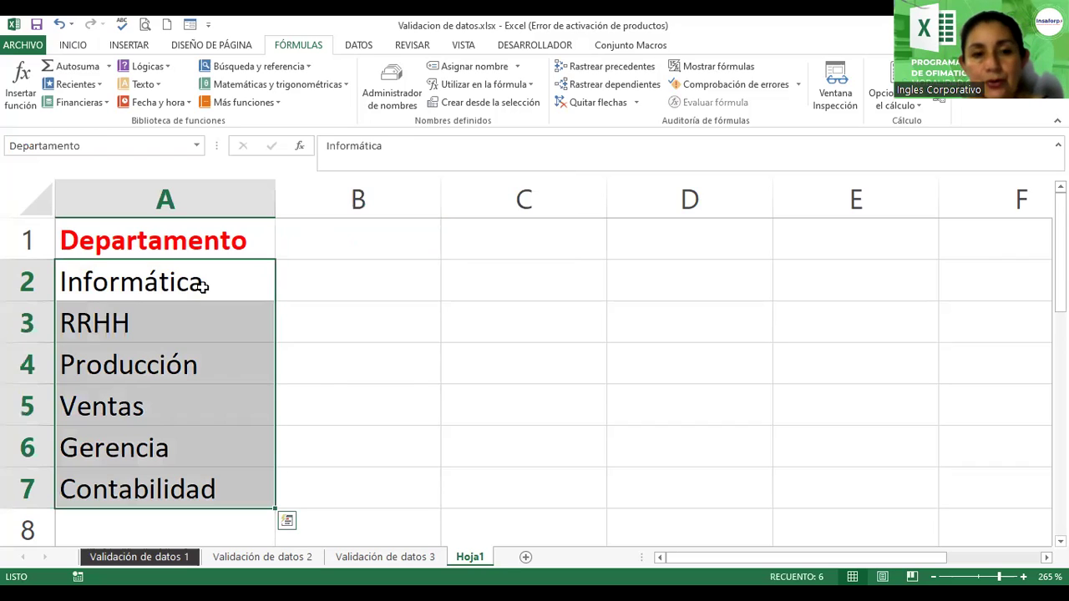
left_click(198, 145)
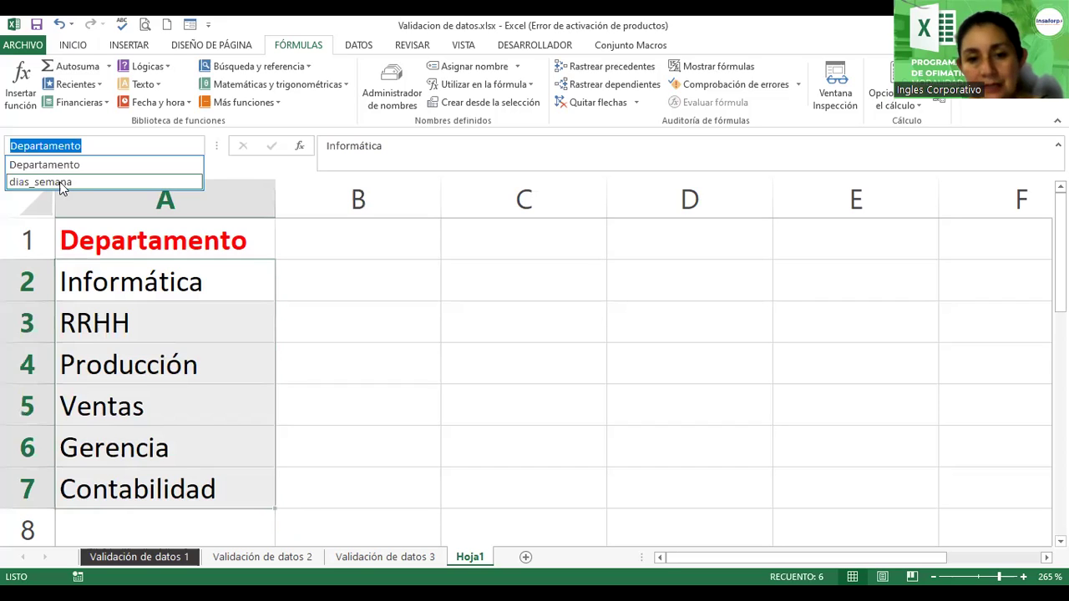
left_click(38, 179)
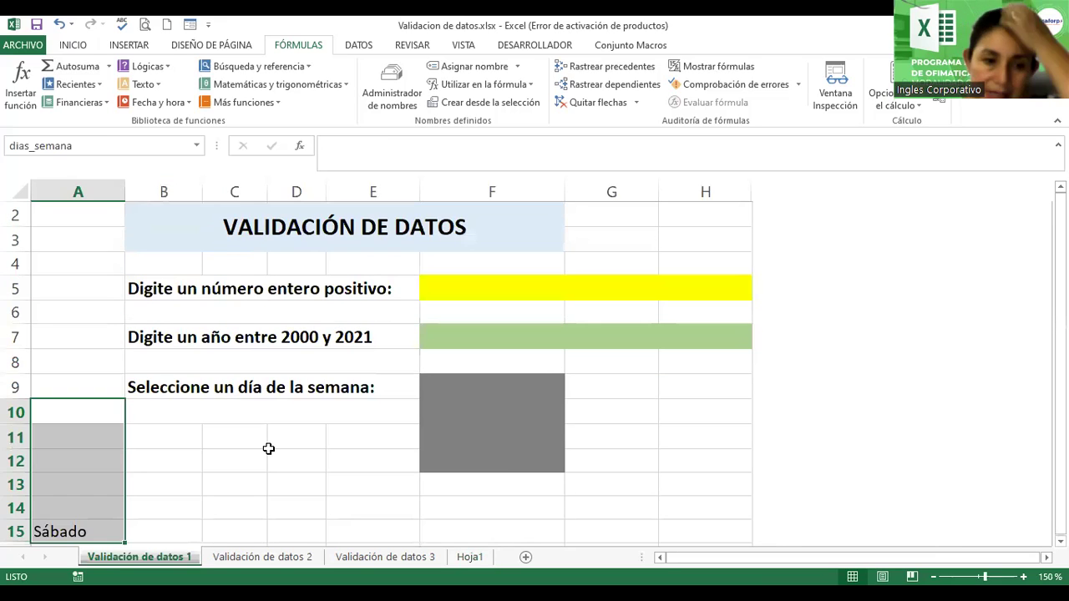
left_click(199, 145)
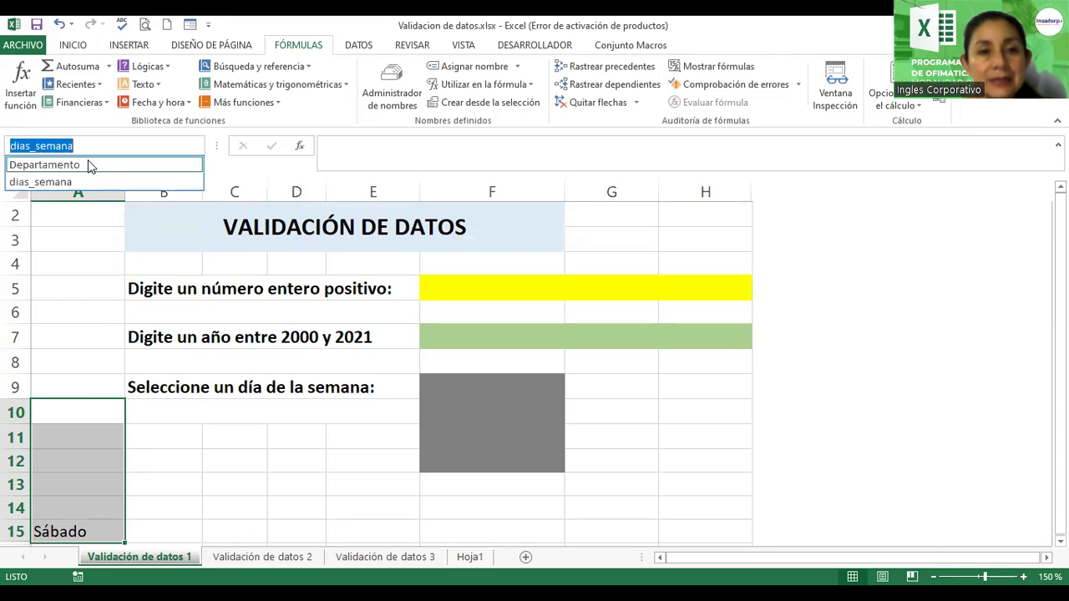
left_click(87, 165)
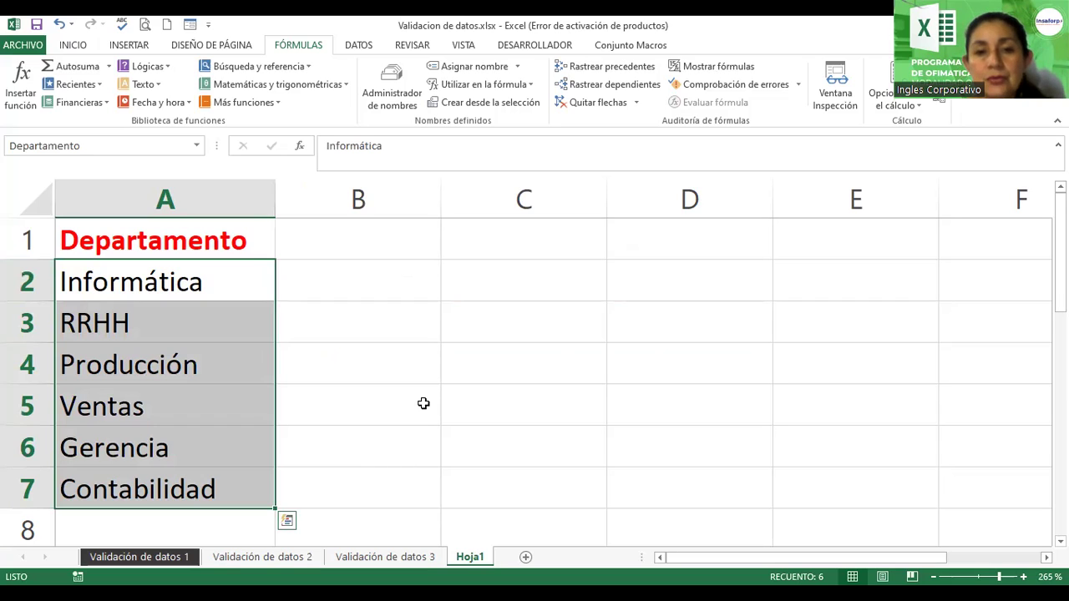
On Validación de datos 2, select E8:E15 and open Validación de datos from DATOS
key("ctrl+Page_Up")
key("ctrl+Page_Up")
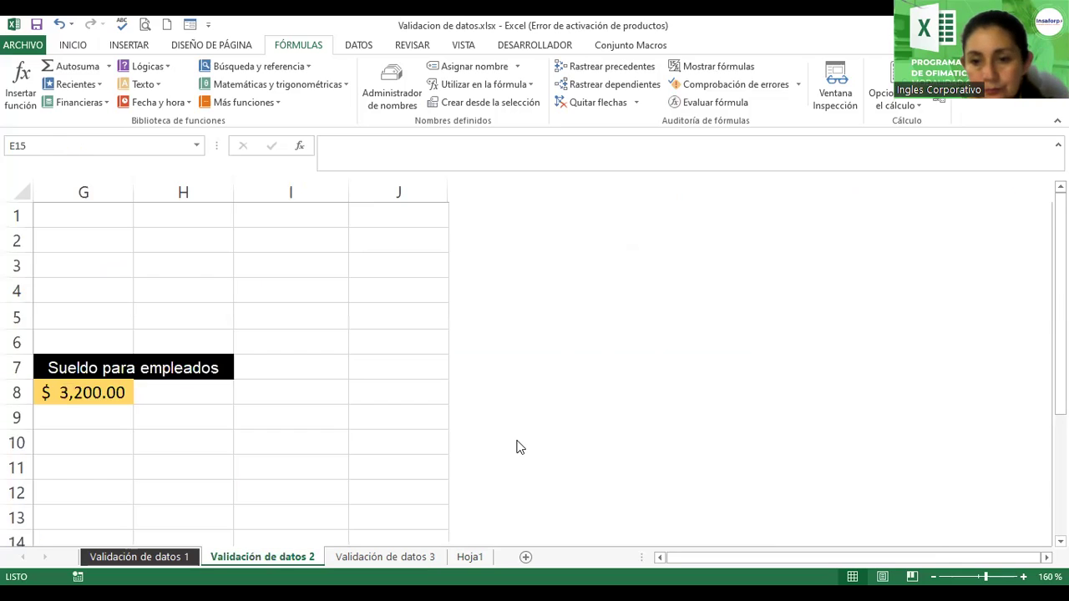
left_click(660, 558)
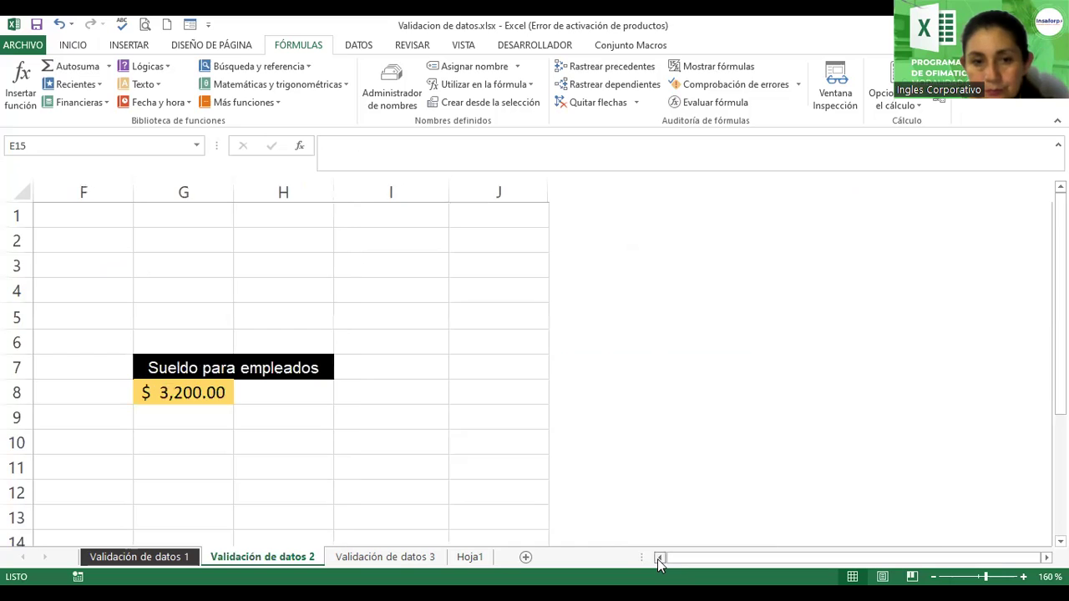
scroll(590, 473, "left", 3)
scroll(529, 325, "down", 2)
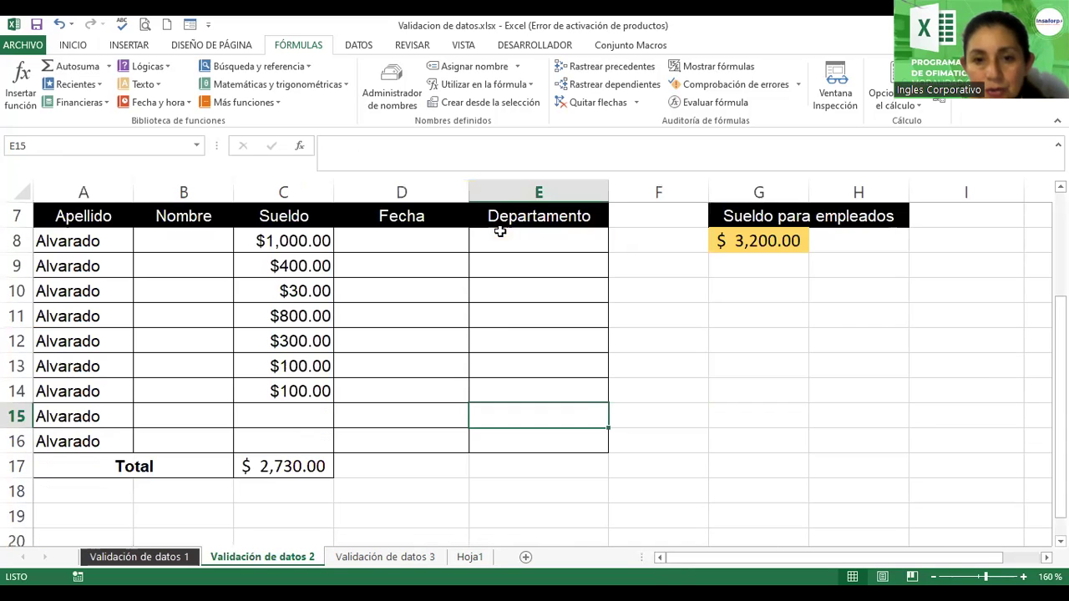
left_click_drag(499, 241, 506, 416)
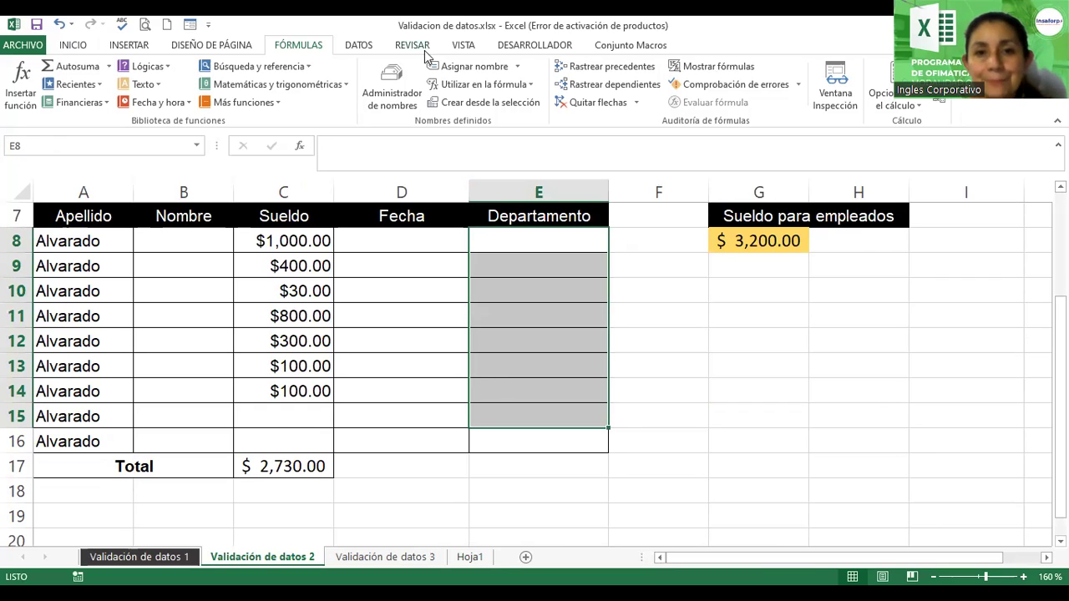
left_click(360, 49)
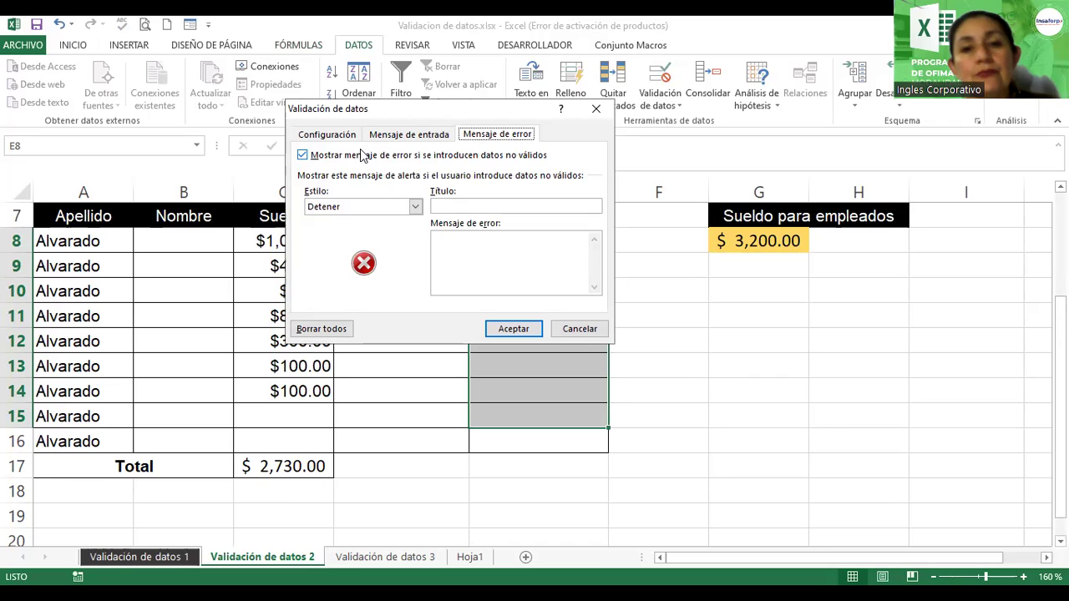
Set the E8:E15 validation to allow Lista with Origen =Departamento
left_click(345, 139)
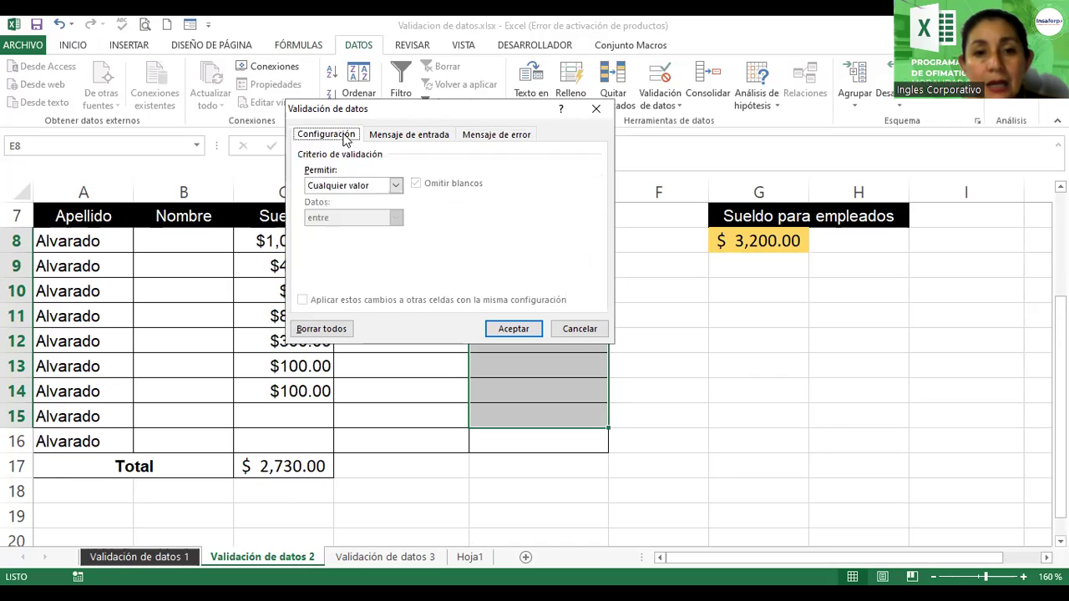
left_click(396, 185)
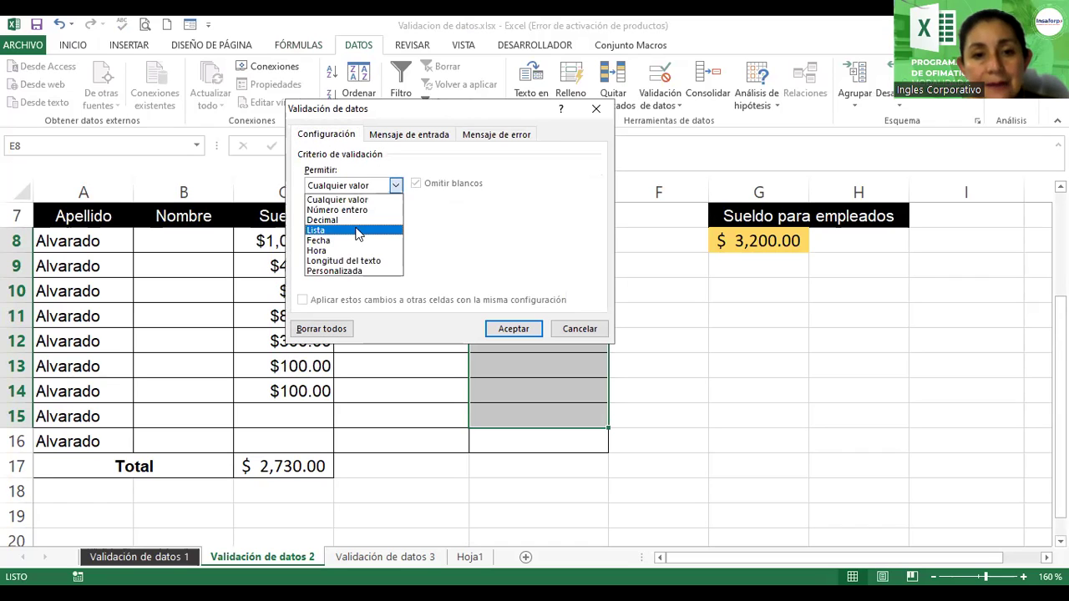
left_click(356, 229)
left_click(346, 248)
type("=")
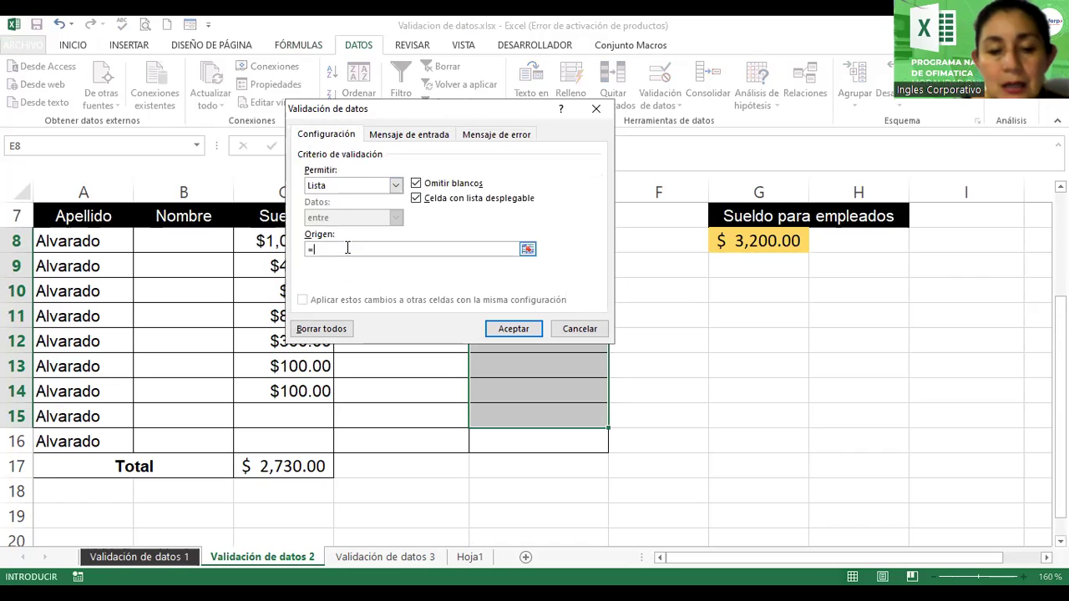
type("Departa")
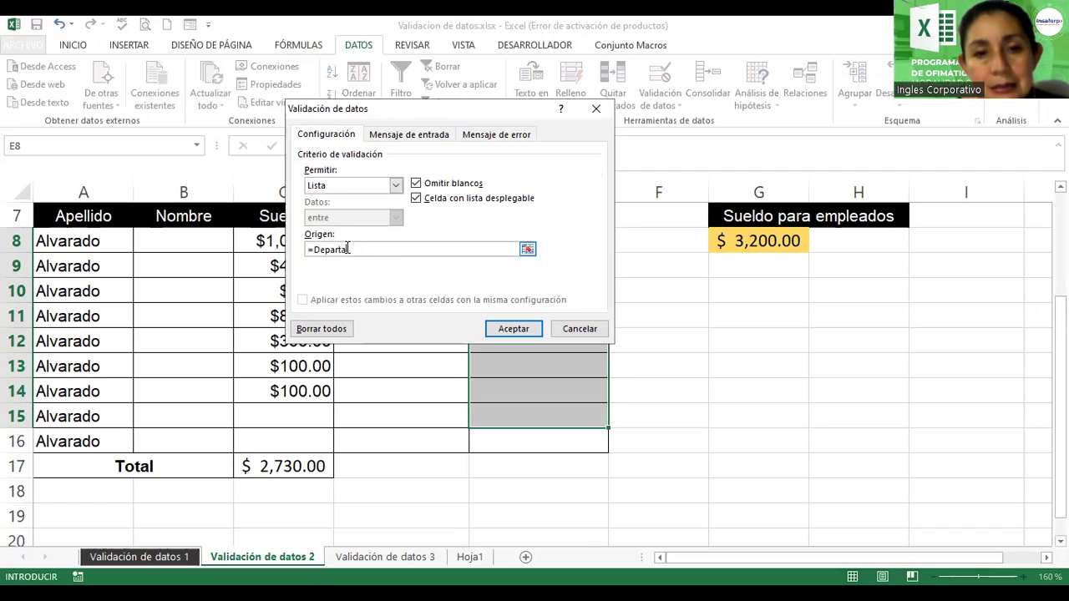
type("mento")
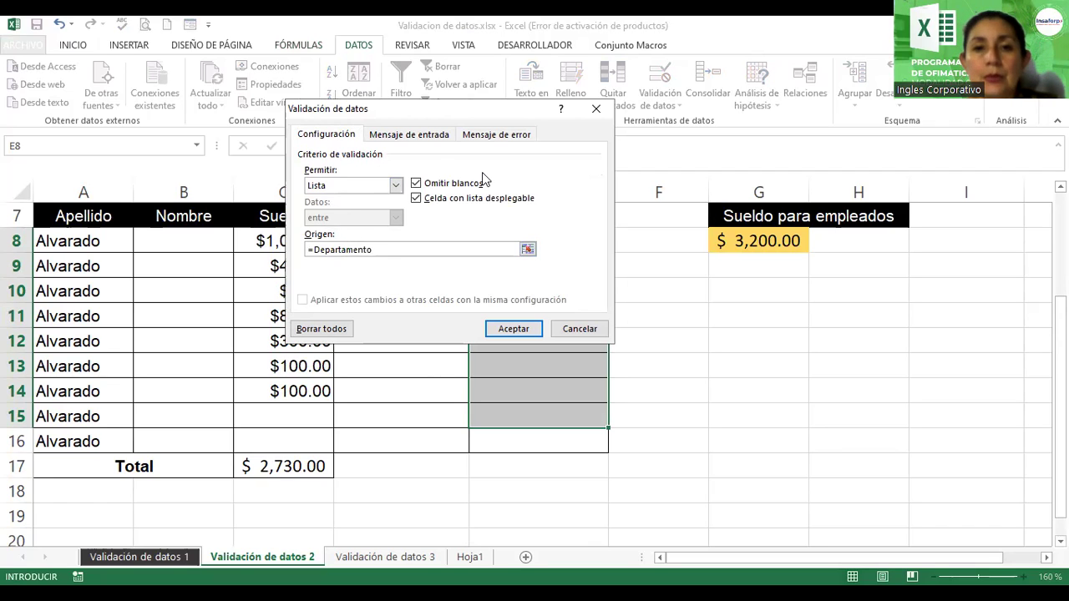
left_click(431, 136)
Enter input message title 'Depto.' with text 'Seleccione el Departamento requerido'
left_click(323, 205)
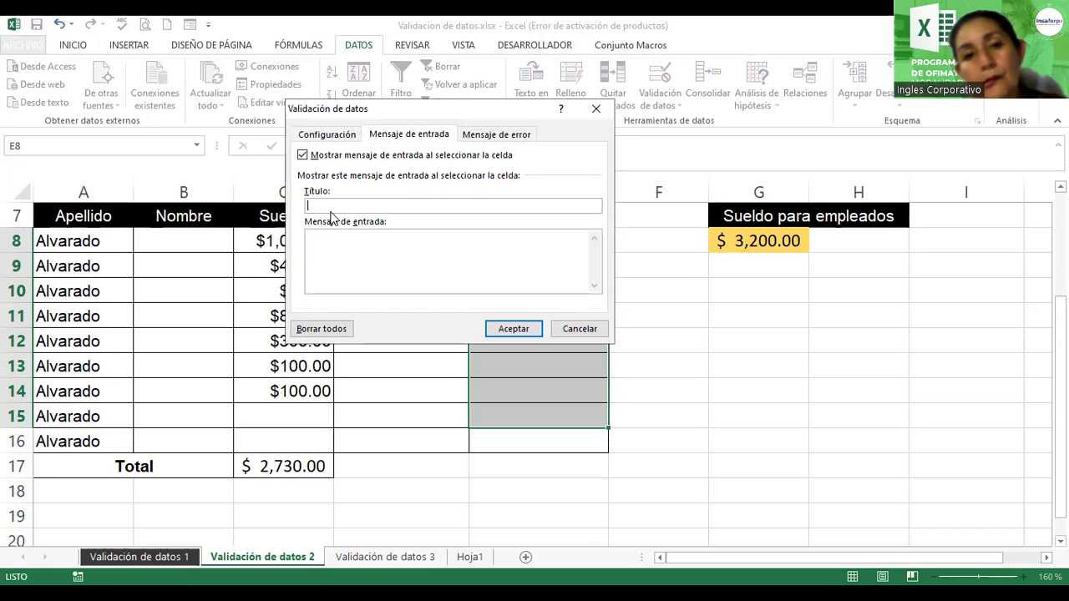
type("Dept")
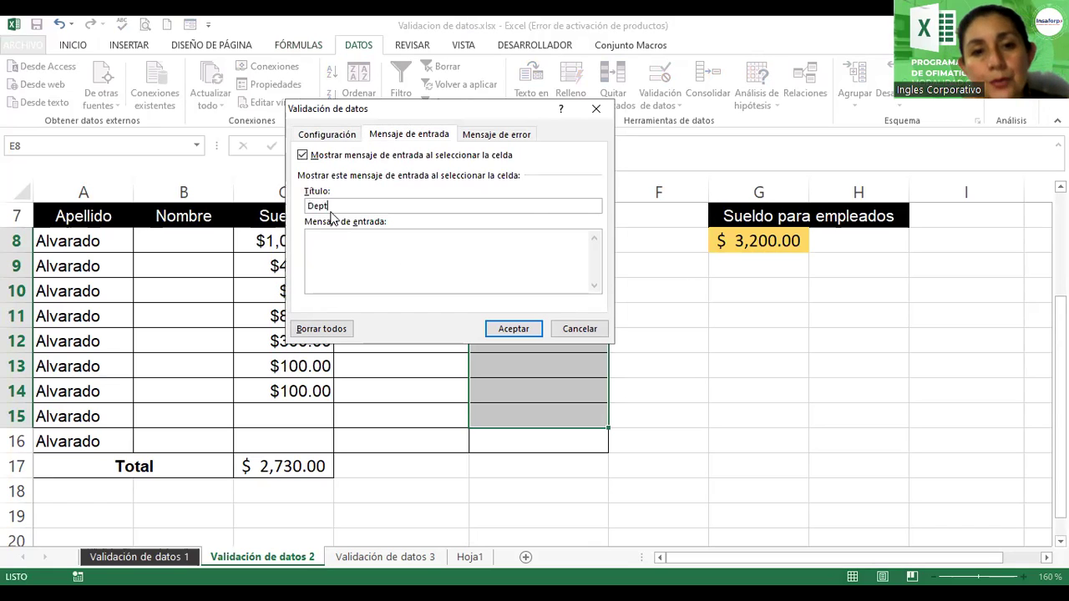
type("o.")
left_click(346, 254)
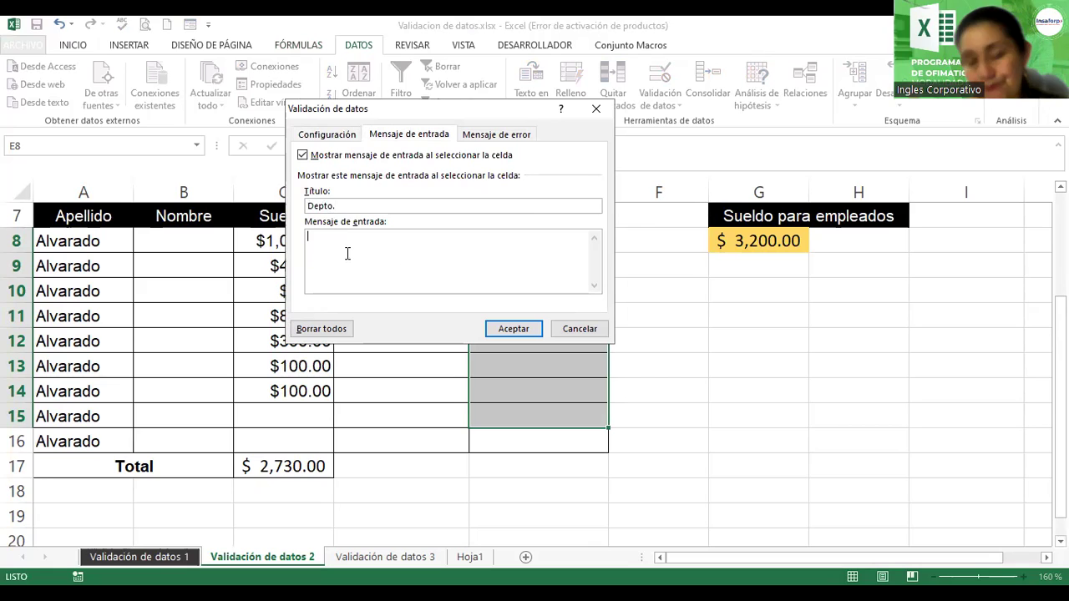
type("Se")
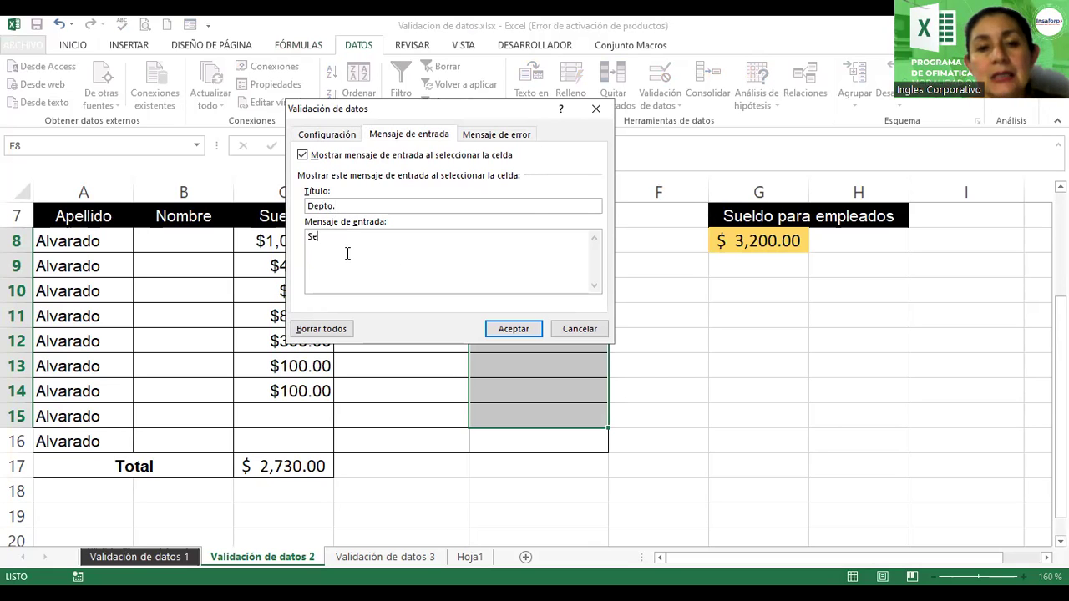
type("leccione le")
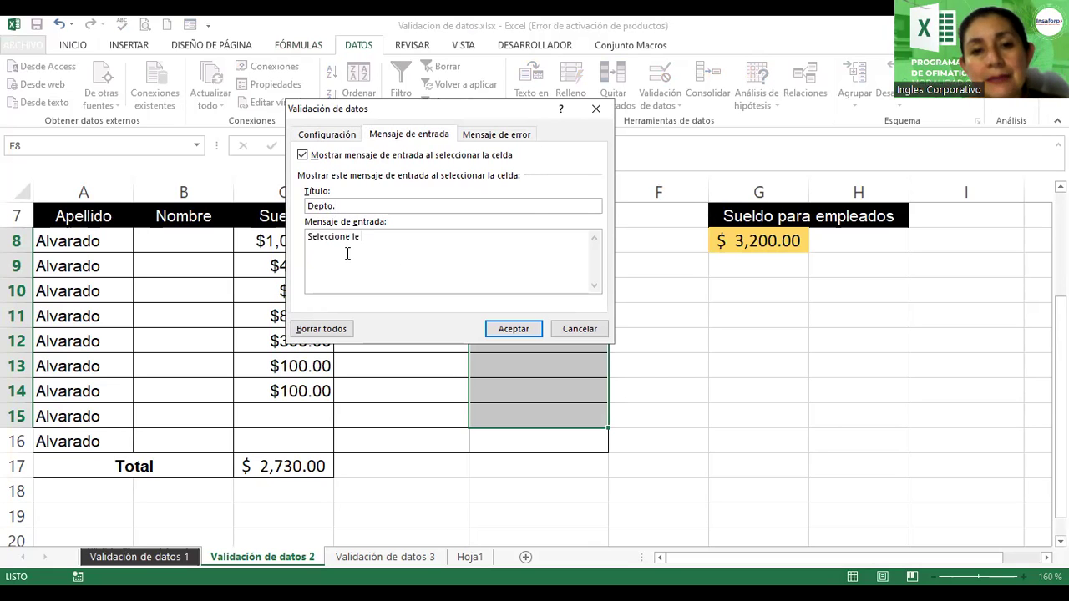
key("BackSpace")
key("BackSpace")
key("BackSpace")
type("el Depart")
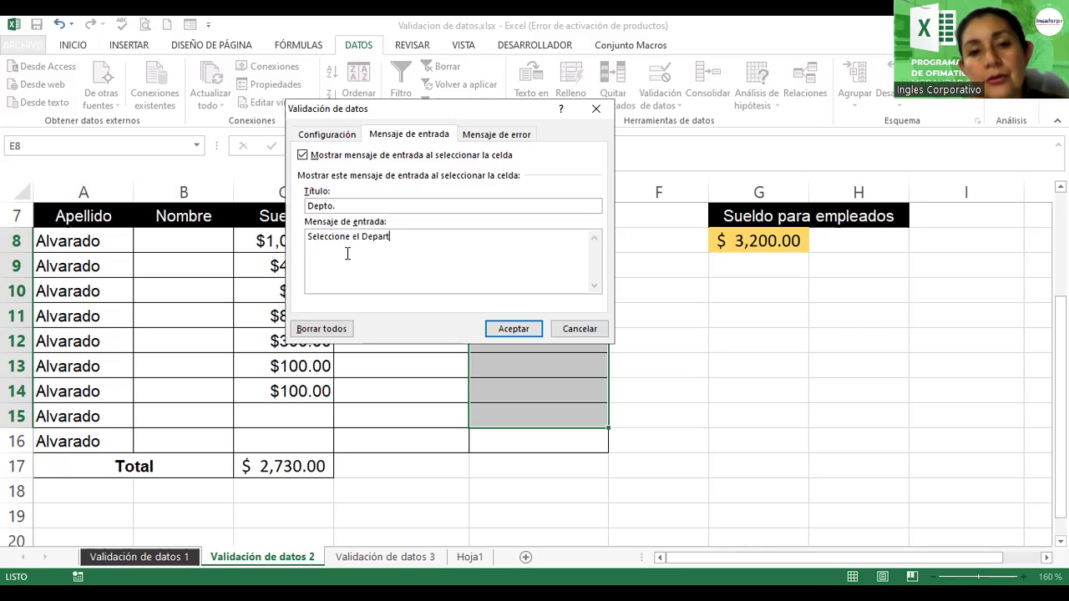
type("o")
key("BackSpace")
key("BackSpace")
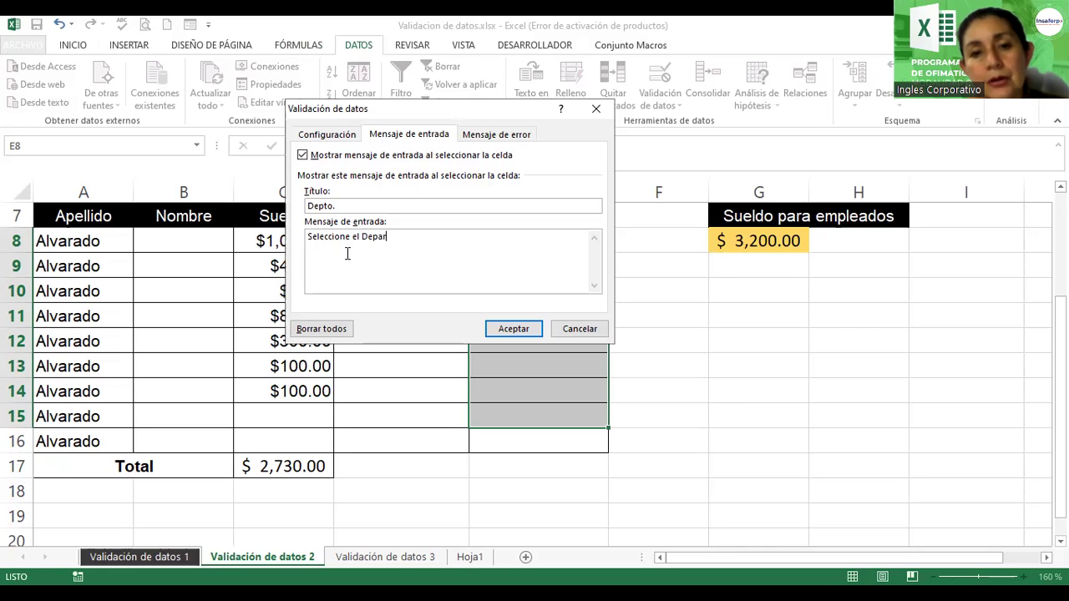
type("tamento ")
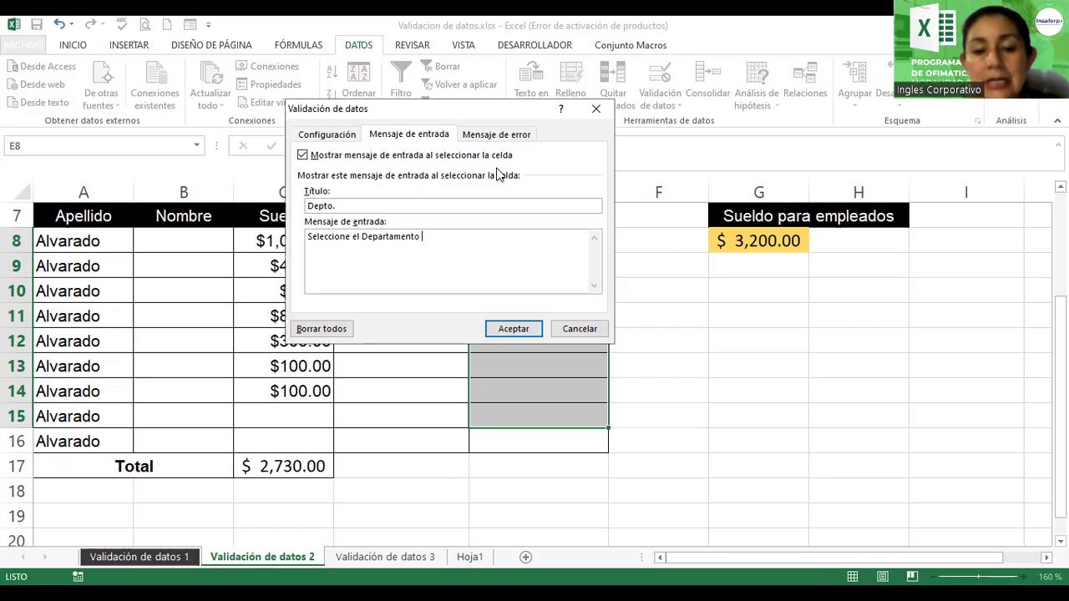
type("re")
type("quer")
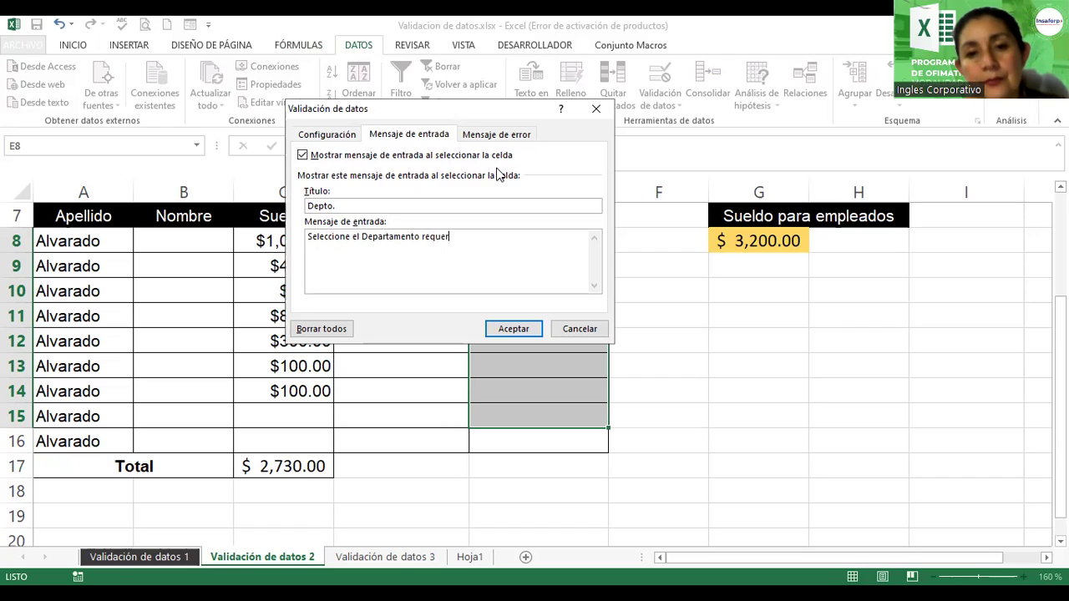
type("ido.")
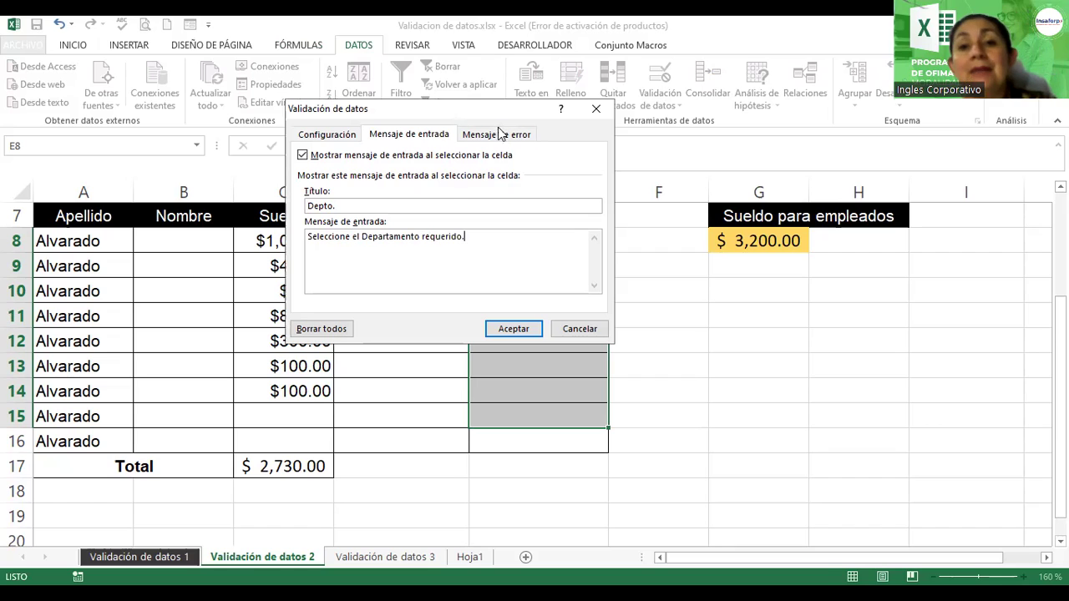
left_click(501, 135)
Give the Detener error alert the title 'Error' and the message 'Dato inválido.'
left_click(459, 207)
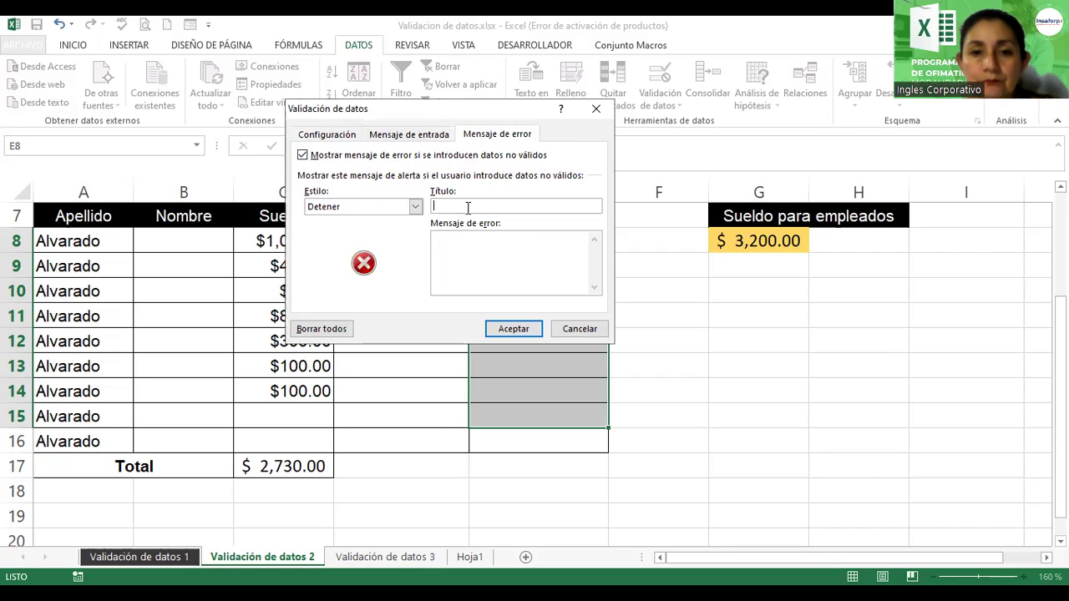
type("Error")
key("Tab")
type("Dato inválid")
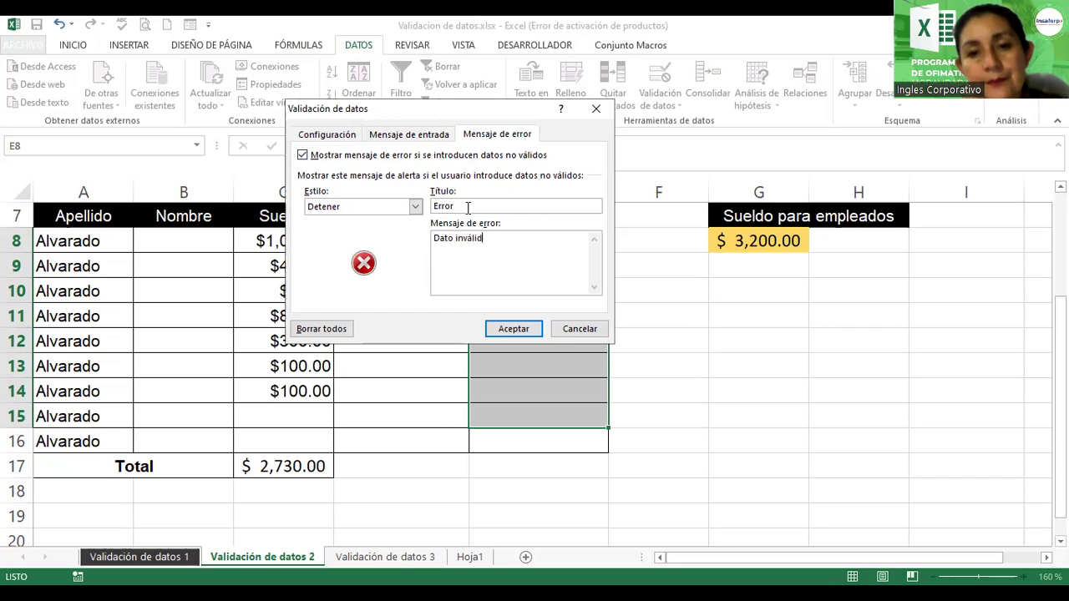
type("o.")
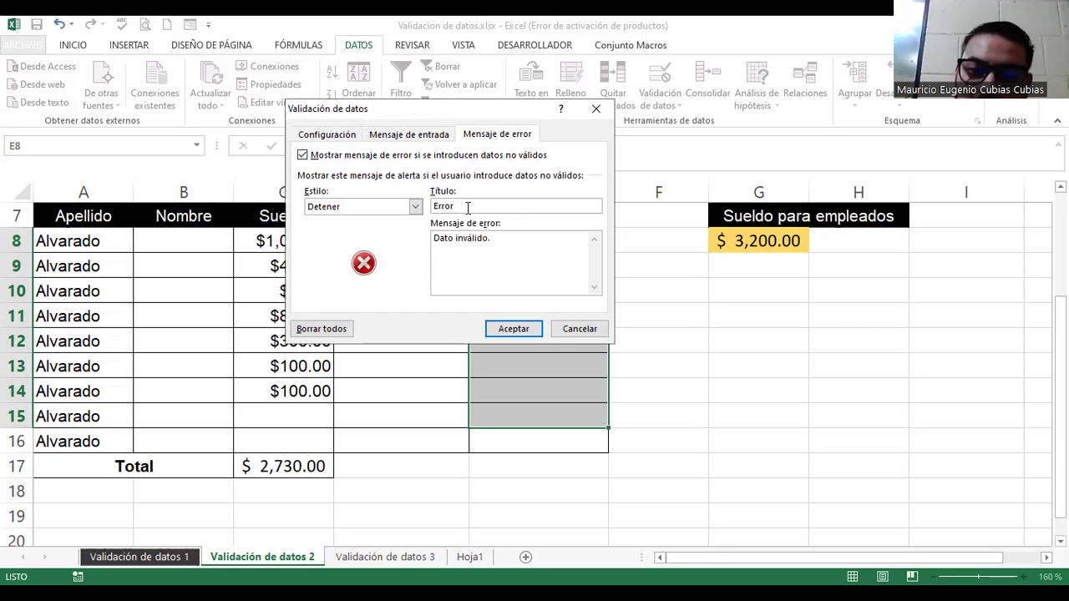
left_click(327, 136)
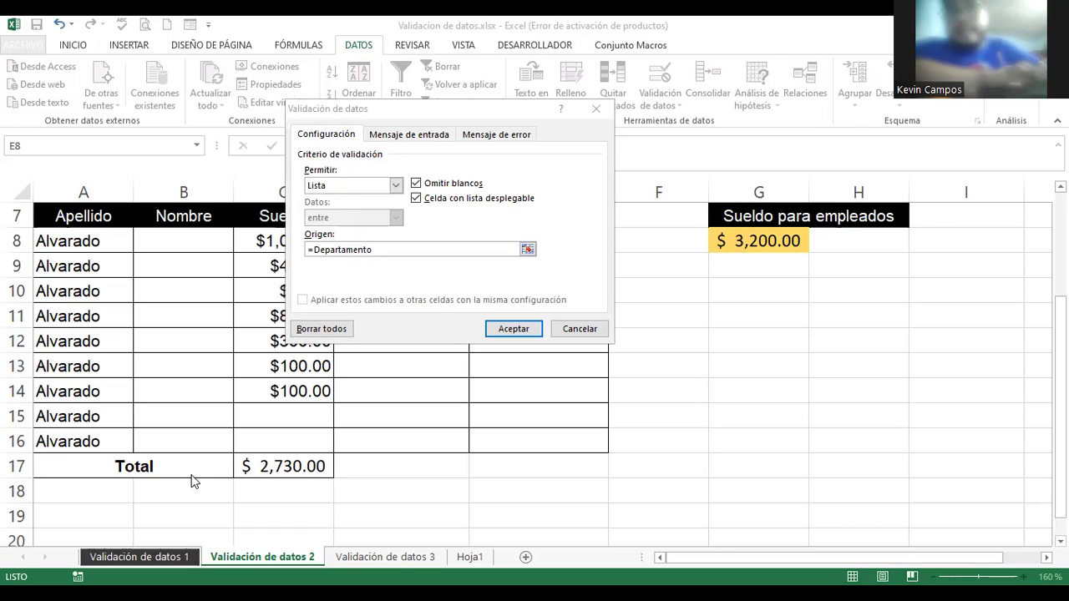
Review the Mensaje de entrada and Mensaje de error tabs of the Departamento validation
left_click(426, 137)
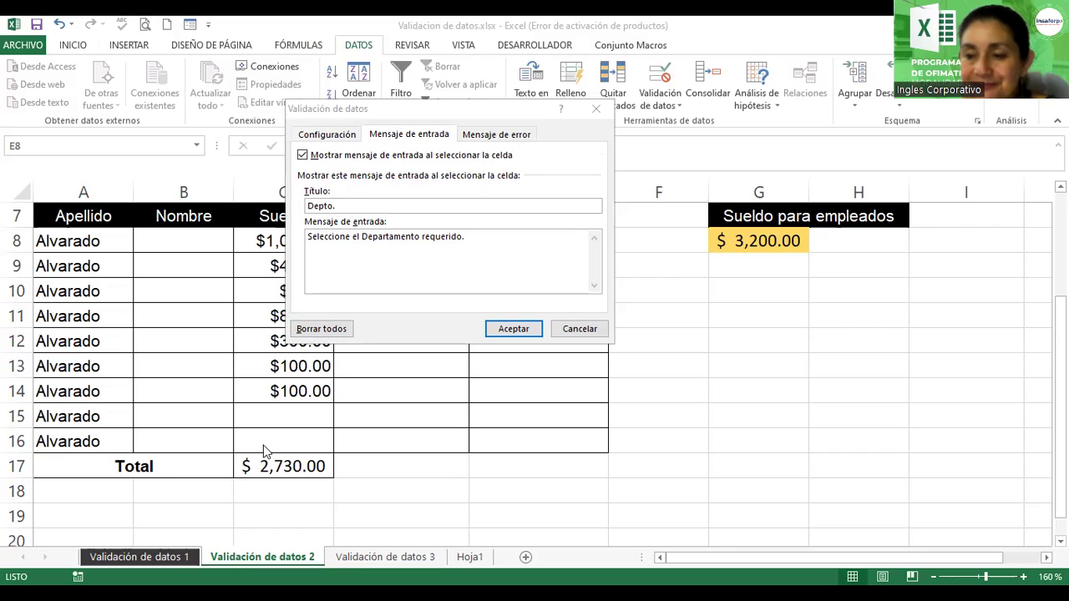
left_click(498, 135)
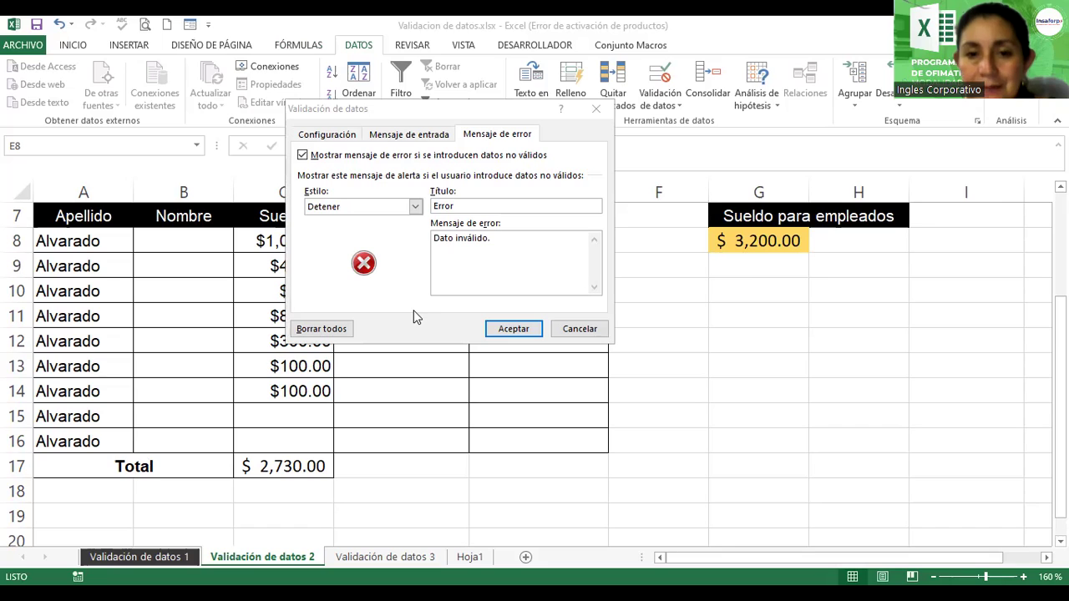
left_click(516, 328)
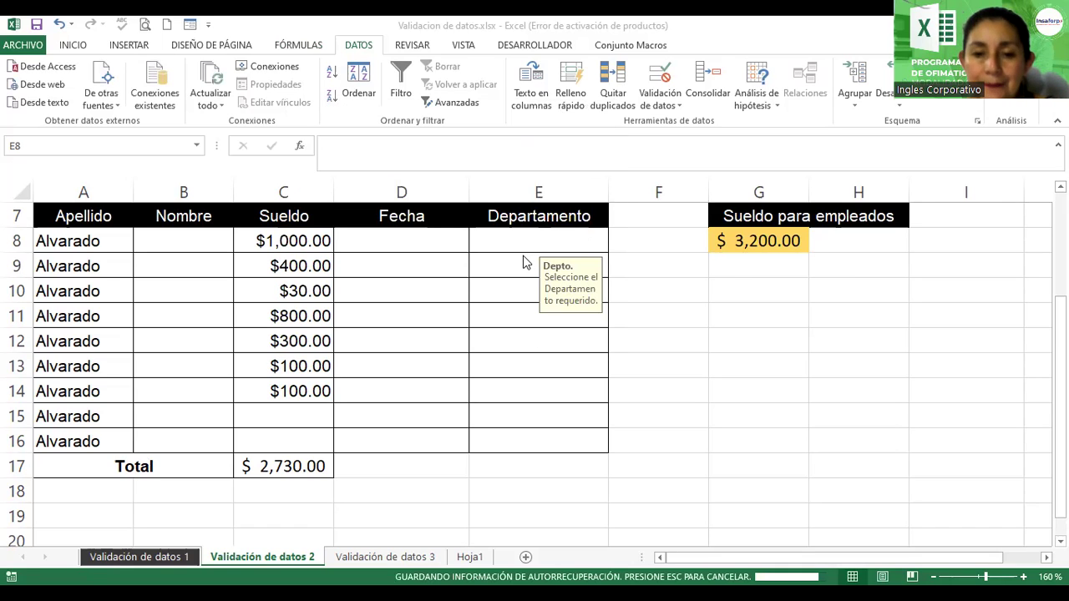
key("Down")
key("Down")
key("Down")
key("Down")
key("Down")
key("Down")
key("Down")
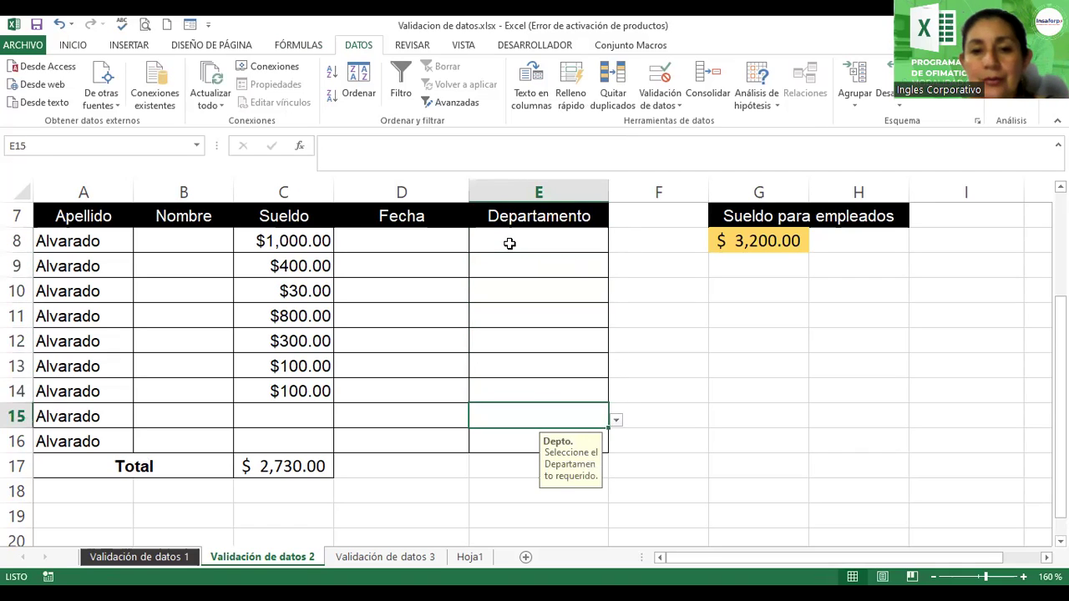
key("Up")
key("Up")
key("Up")
key("Up")
key("Up")
key("Up")
key("Up")
key("Down")
key("Down")
key("Down")
key("Down")
key("Down")
key("Down")
key("Up")
key("Up")
key("Up")
key("Up")
key("Up")
key("Up")
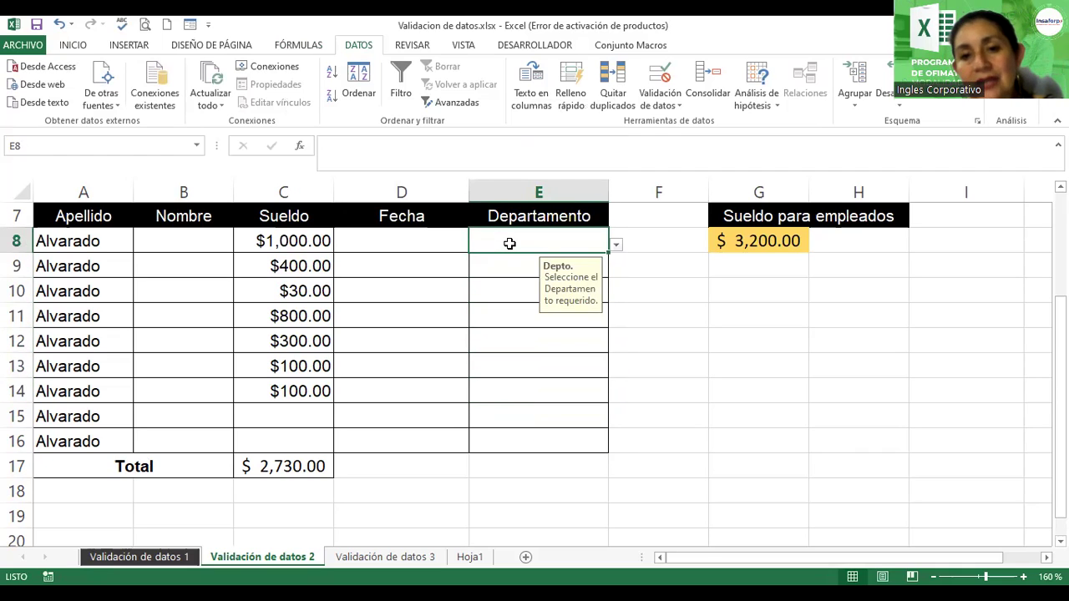
type("101")
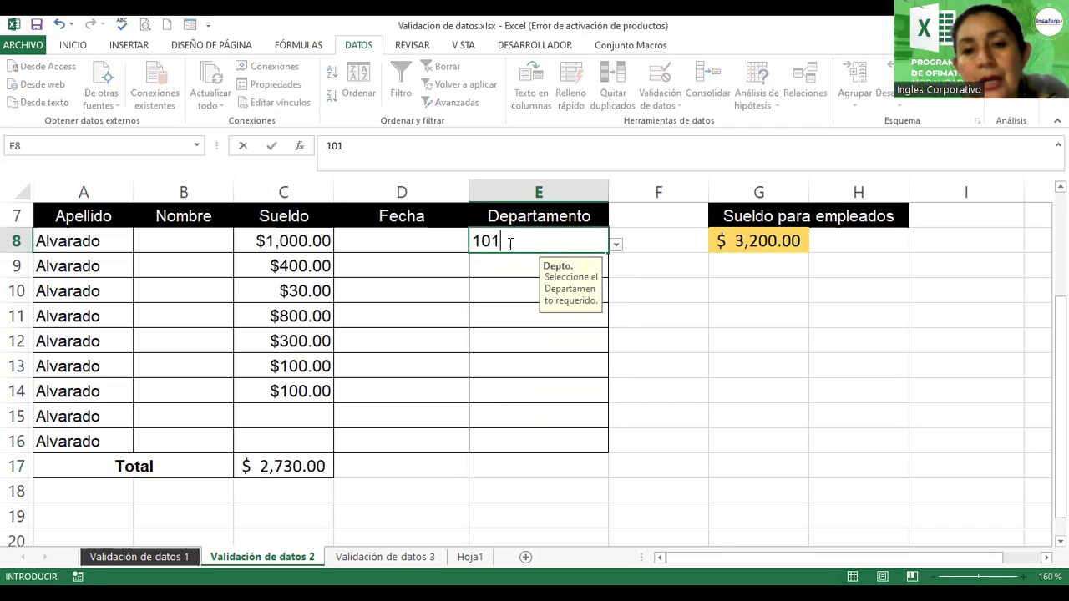
type("01010")
key("Return")
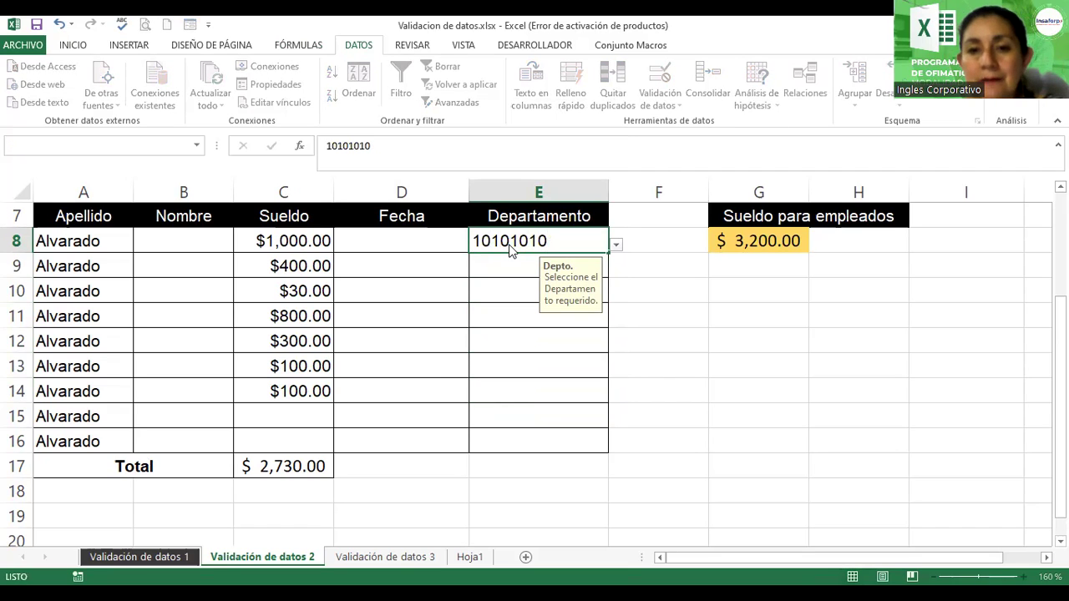
key("Tab")
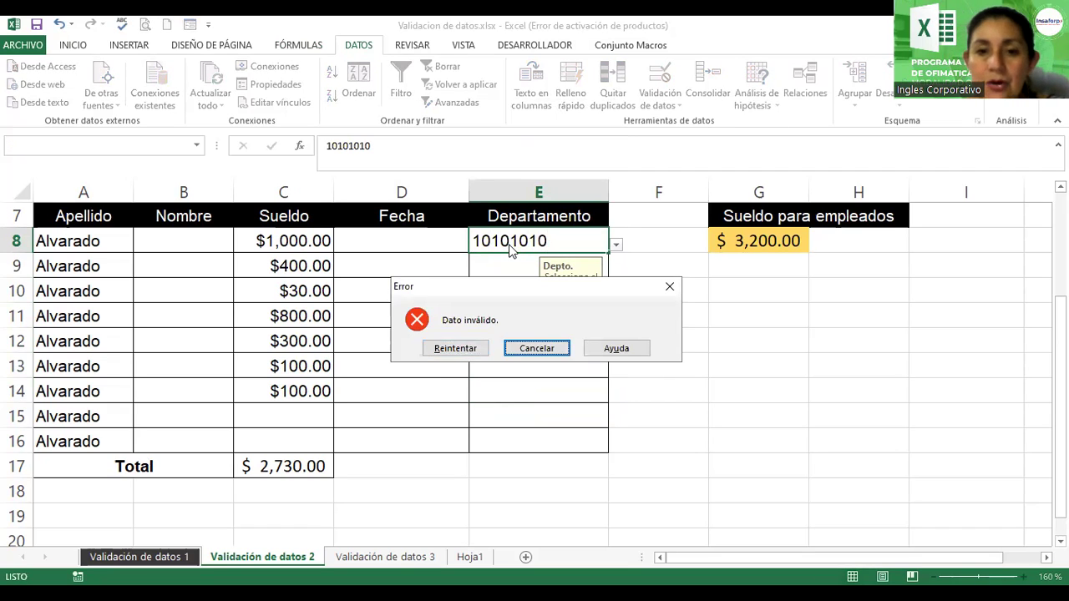
key("Return")
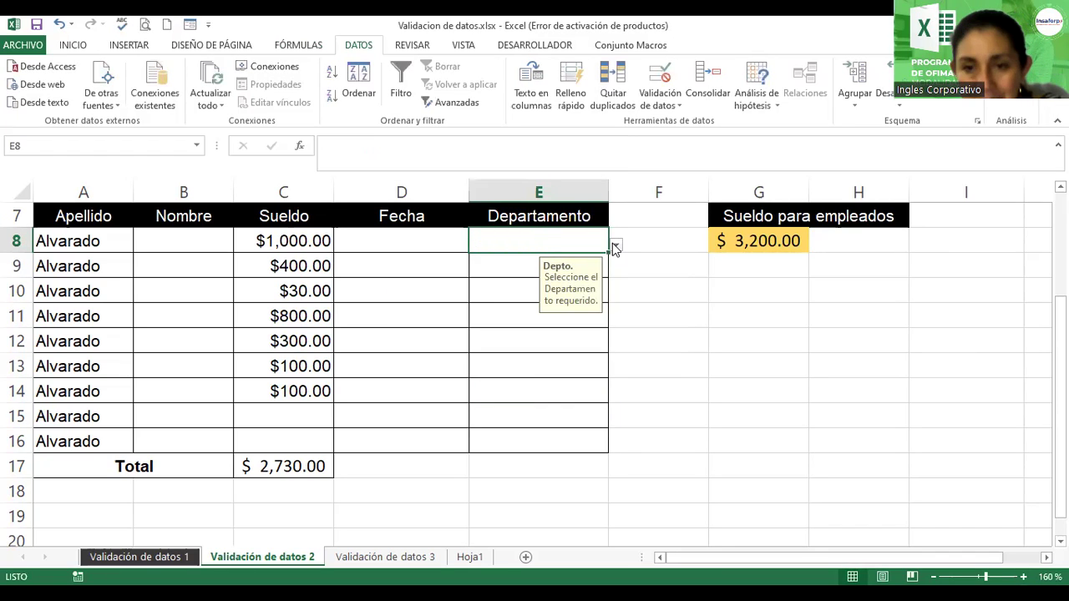
Pick Producción, Gerencia and Contabilidad from the dropdown lists in E8, E9 and E10
left_click(616, 245)
left_click(513, 293)
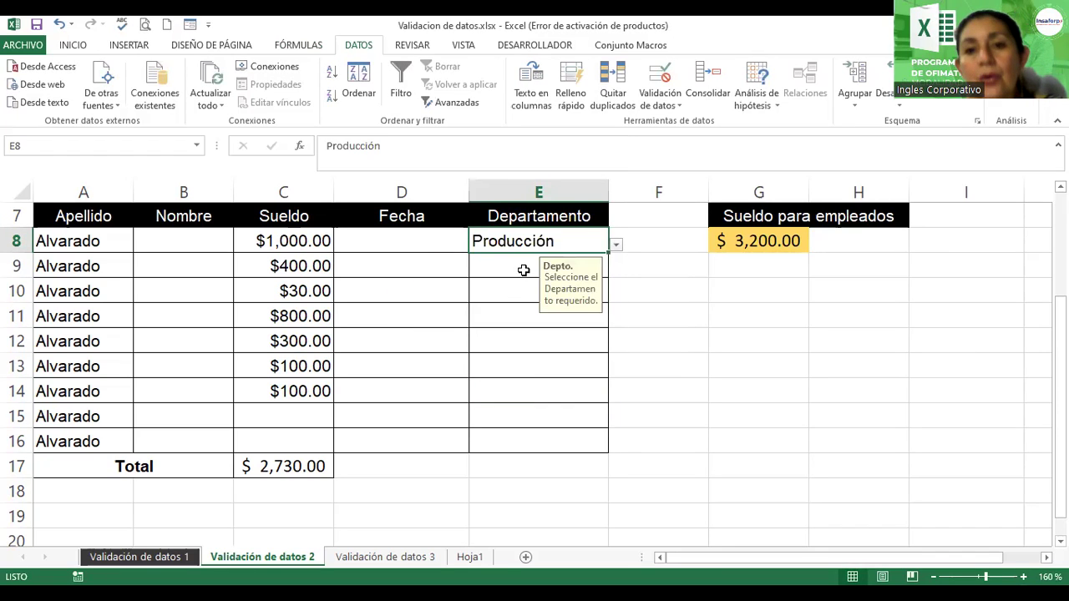
left_click(591, 270)
left_click(616, 269)
left_click(511, 352)
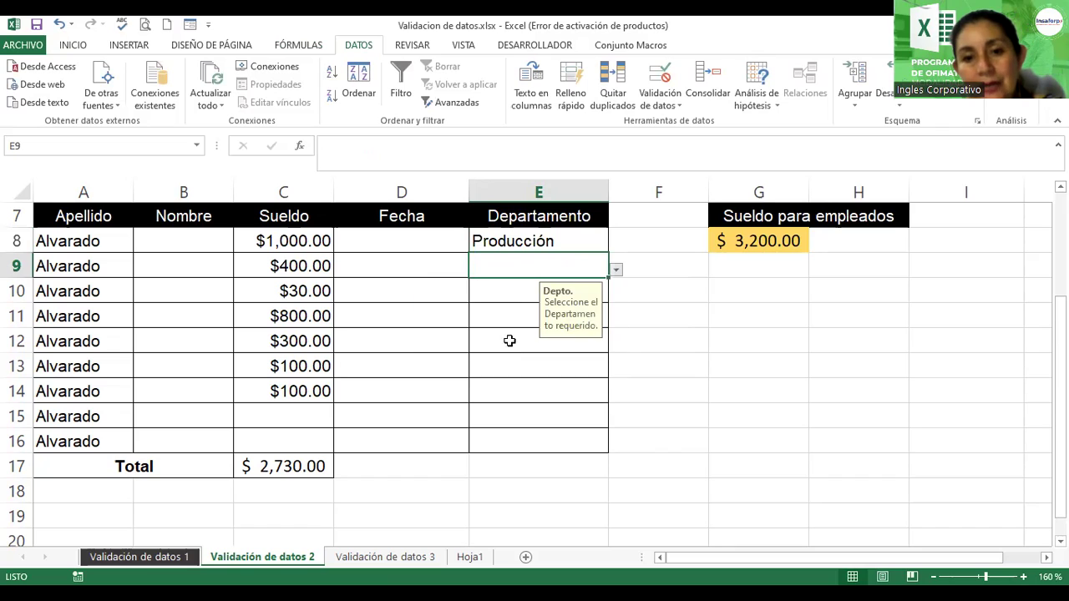
left_click(501, 297)
left_click(616, 295)
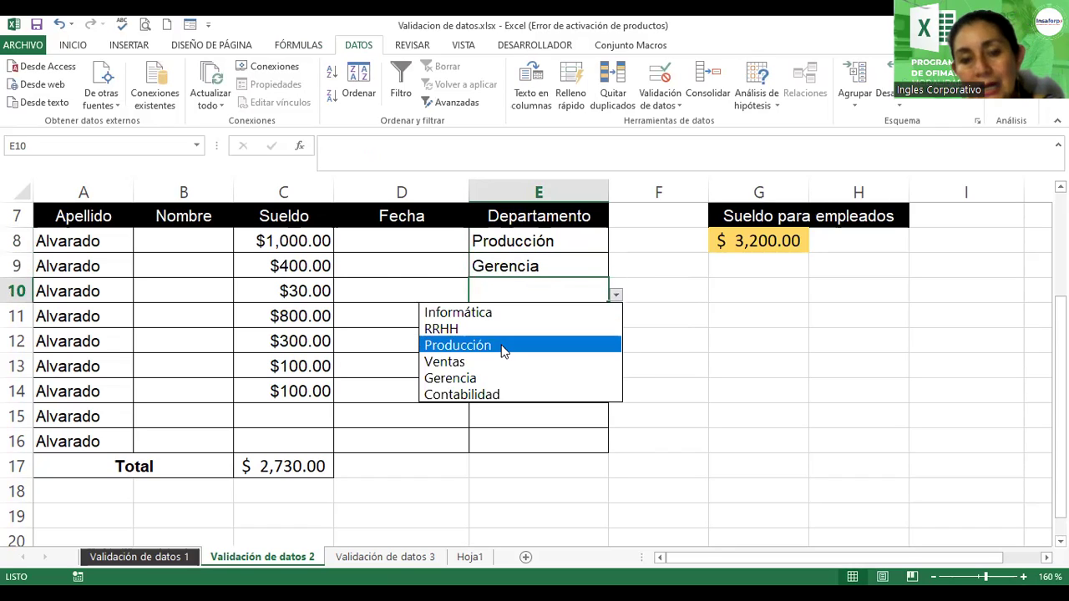
left_click(495, 394)
Try entering Bodega in E11 and cancel the validation error that rejects it
left_click(508, 314)
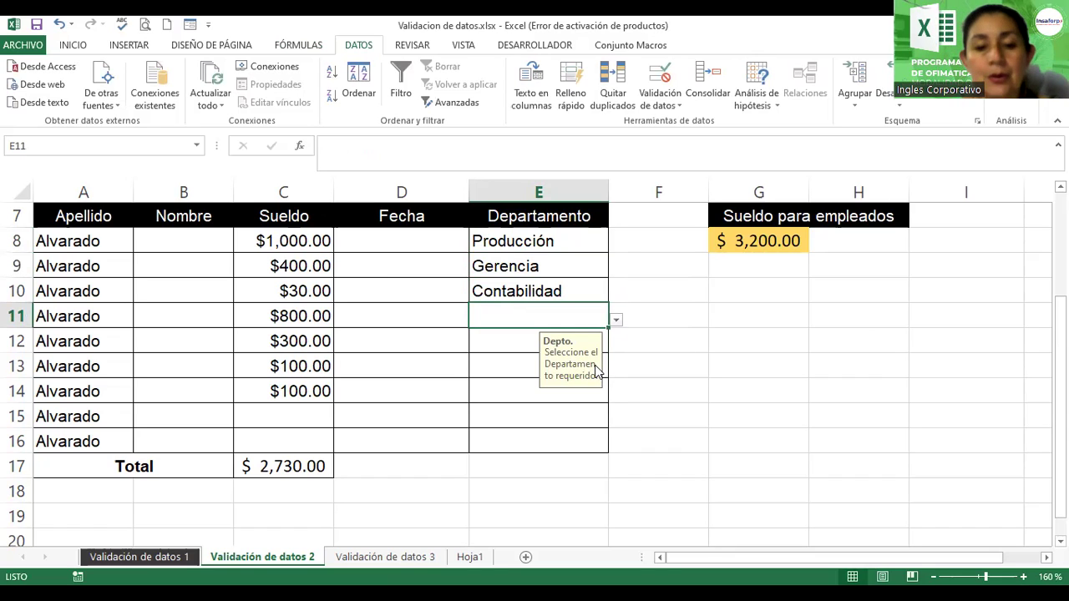
type("Bodega")
key("Return")
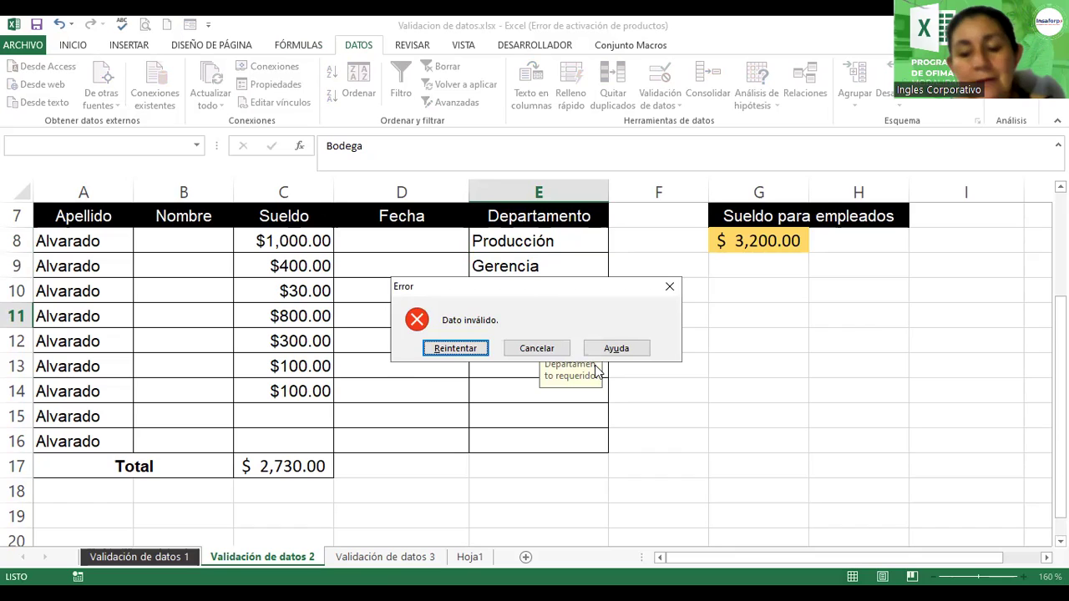
key("Return")
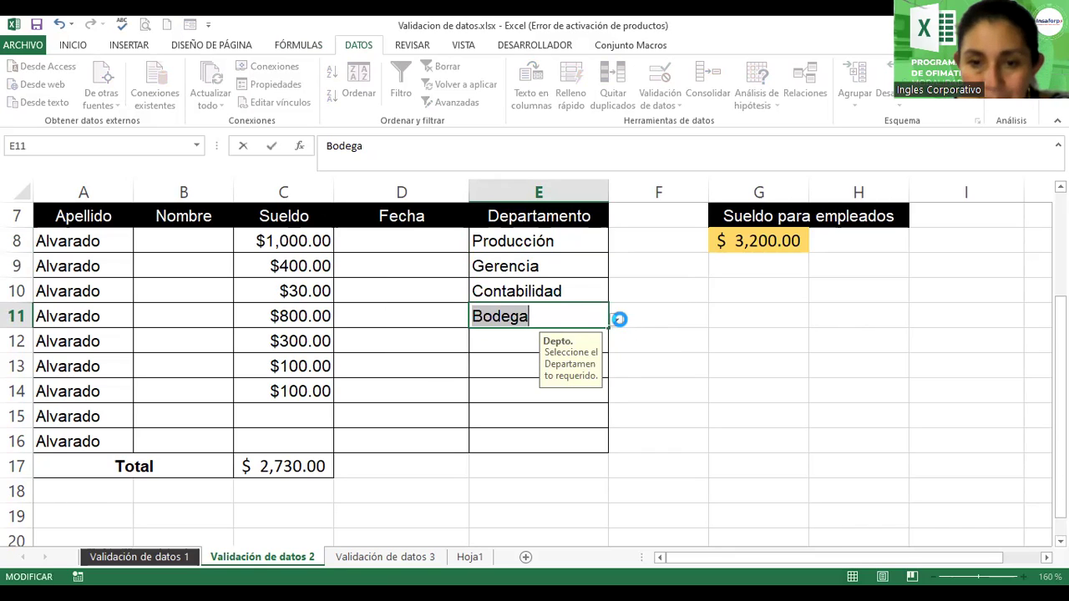
key("Return")
left_click(528, 349)
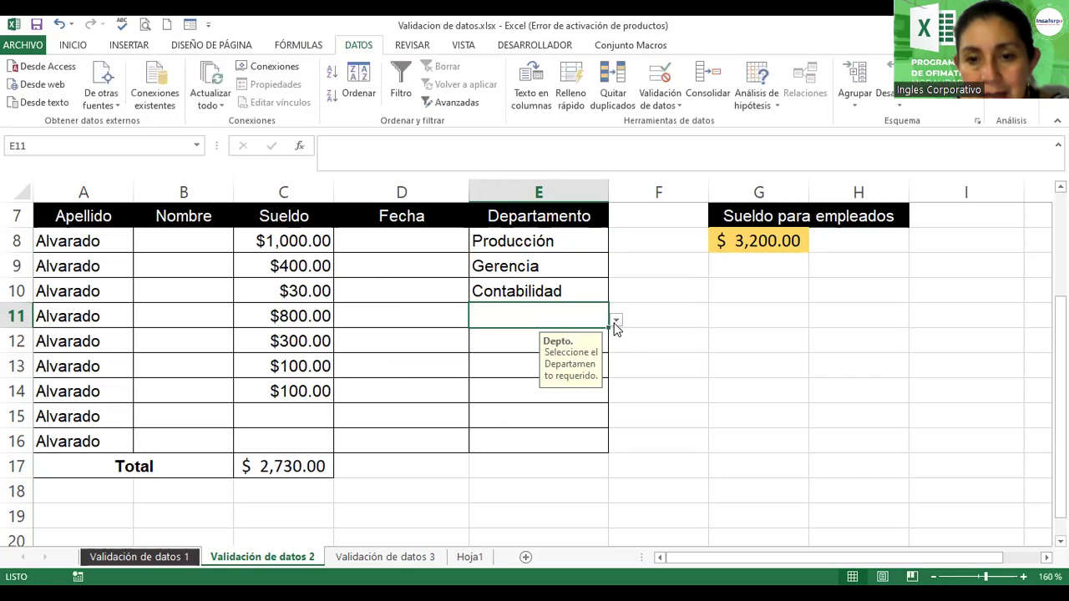
Pick Gerencia, Contabilidad and Informática from the dropdown lists in E11, E12 and E13
left_click(616, 320)
left_click(498, 401)
left_click(506, 347)
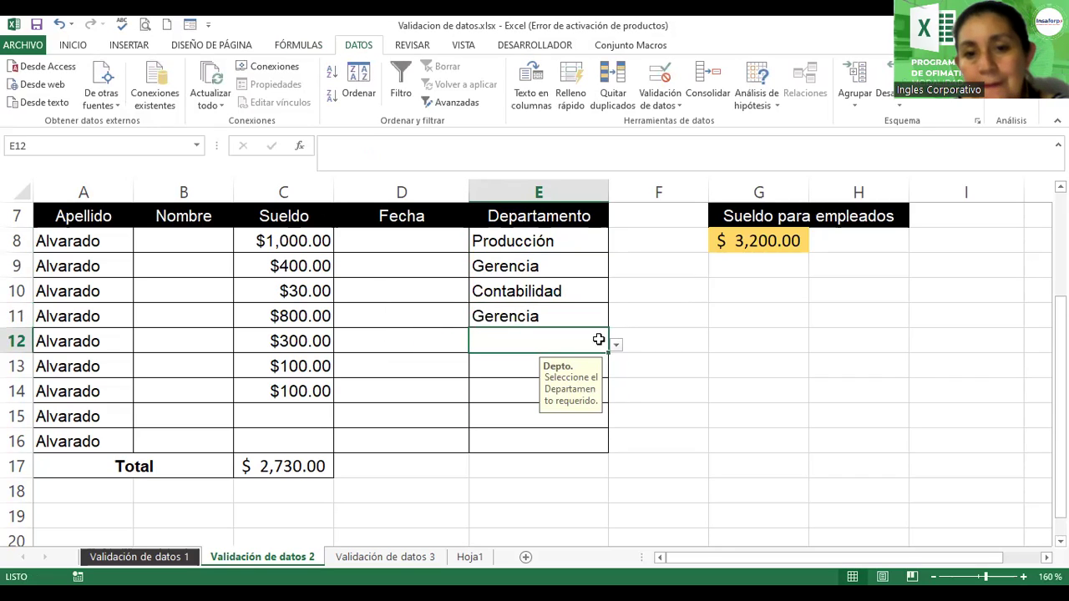
left_click(616, 345)
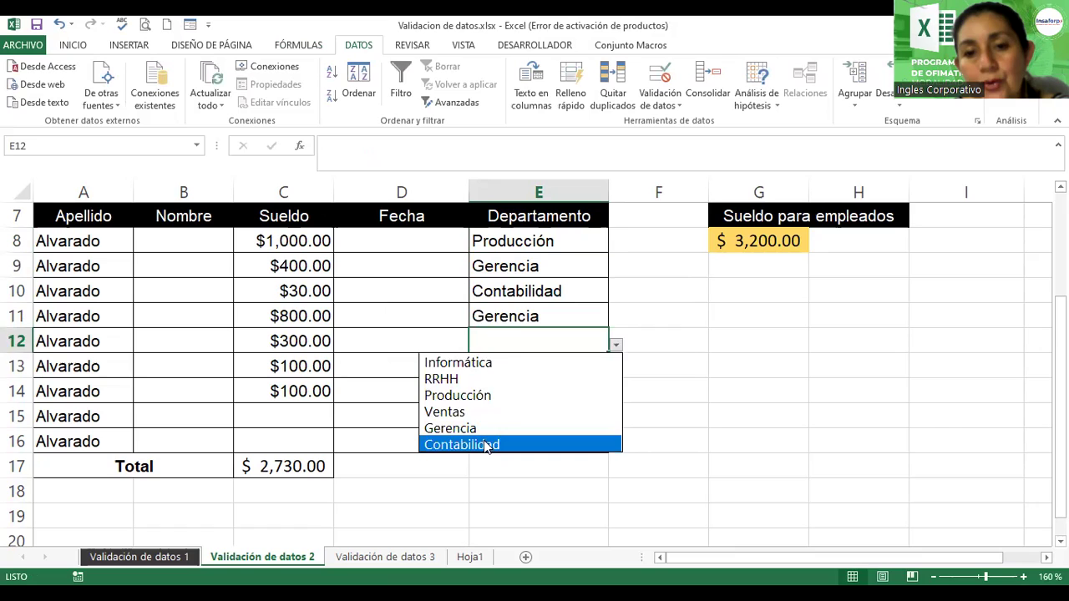
left_click(487, 445)
left_click(602, 366)
left_click(616, 370)
left_click(485, 386)
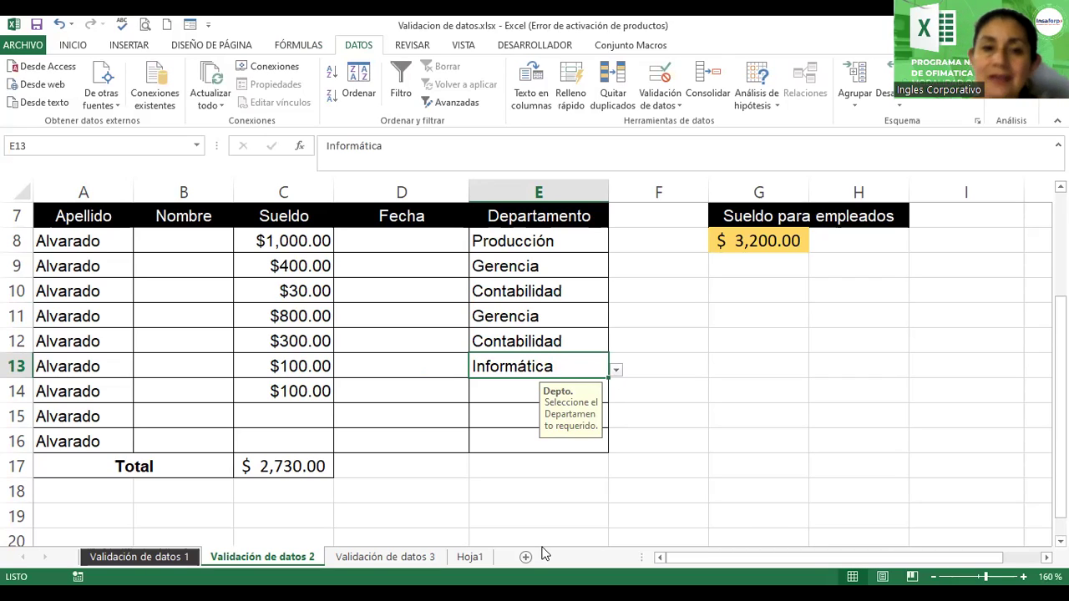
Switch to the Validación de datos 3 sheet and click the first CÓDIGO and ARTICULO cells
left_click(405, 561)
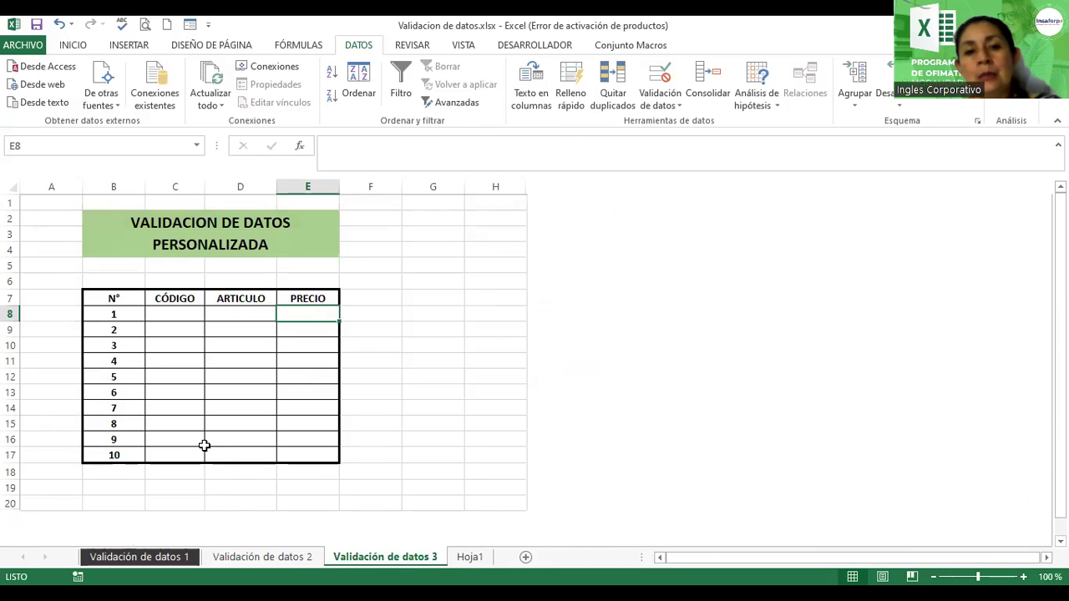
left_click(163, 317)
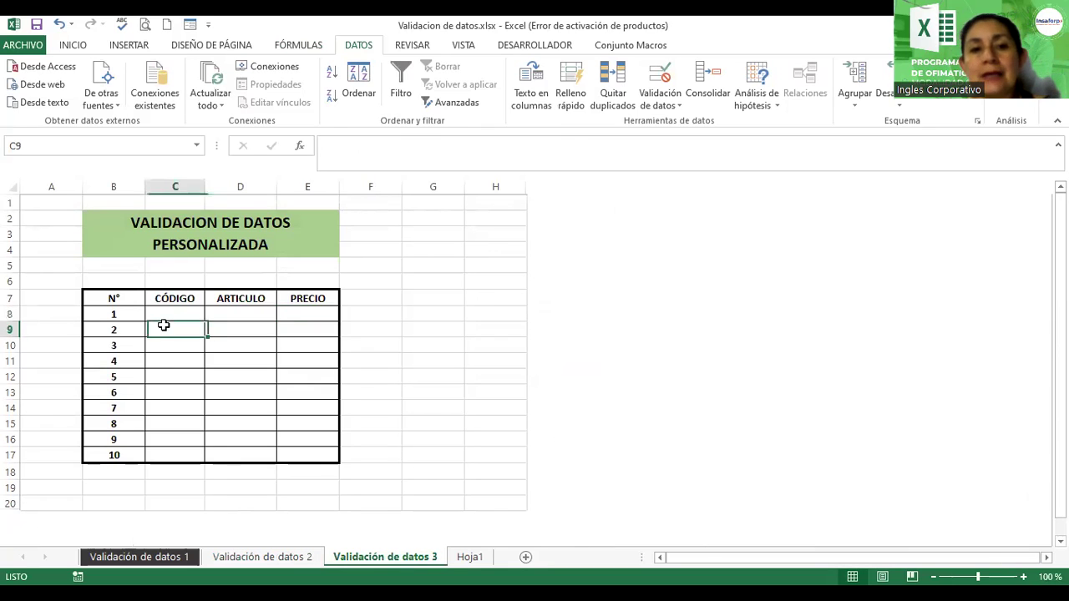
left_click(239, 315)
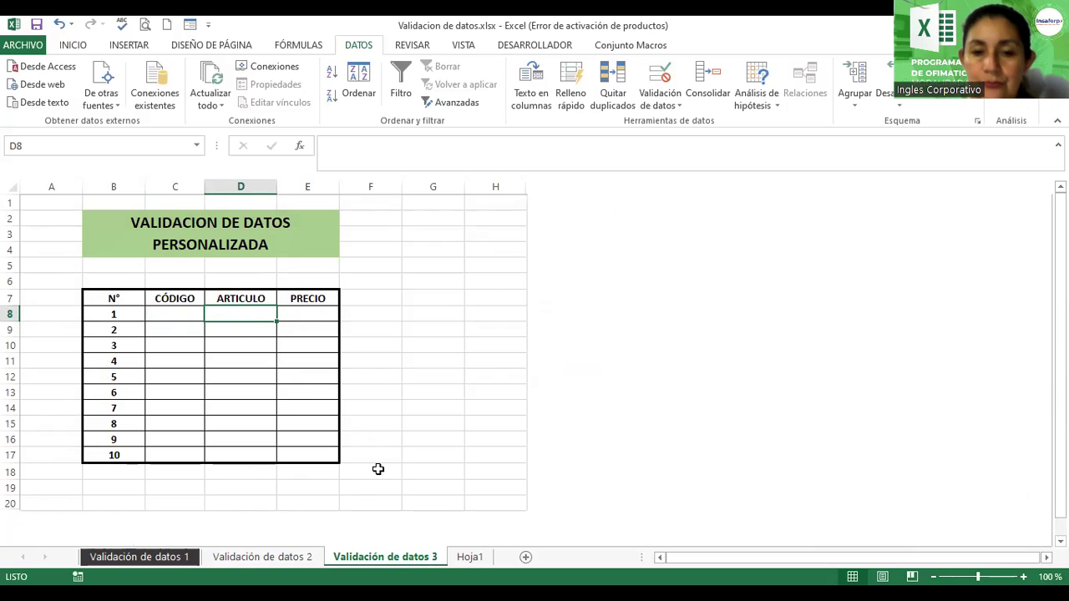
Glance at Validación de datos 2 and Hoja1, then return to sheet 3 and select PRECIO cell E8
left_click(271, 557)
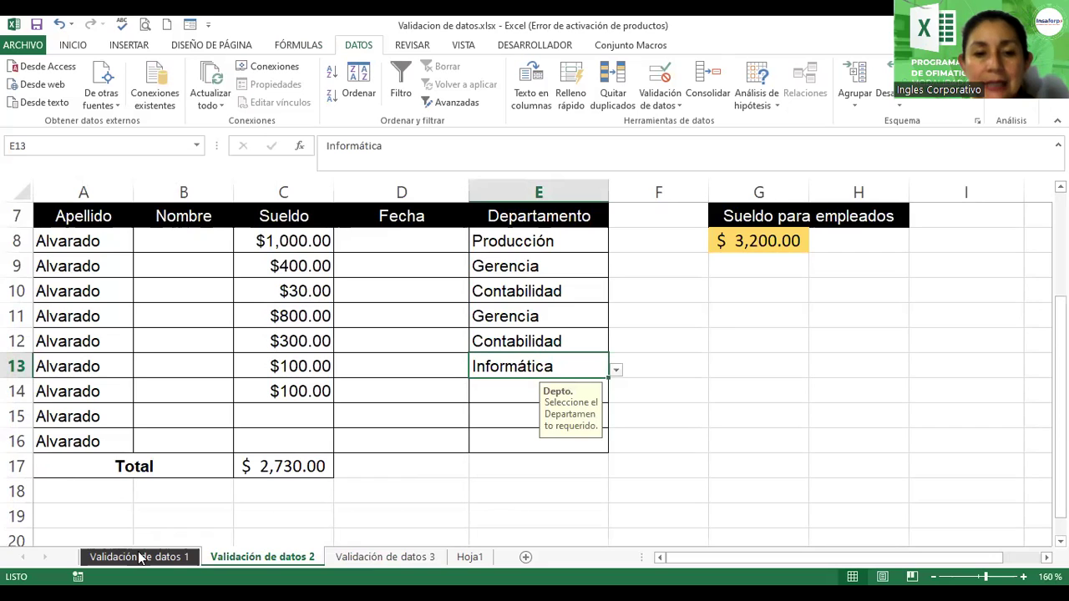
left_click(372, 558)
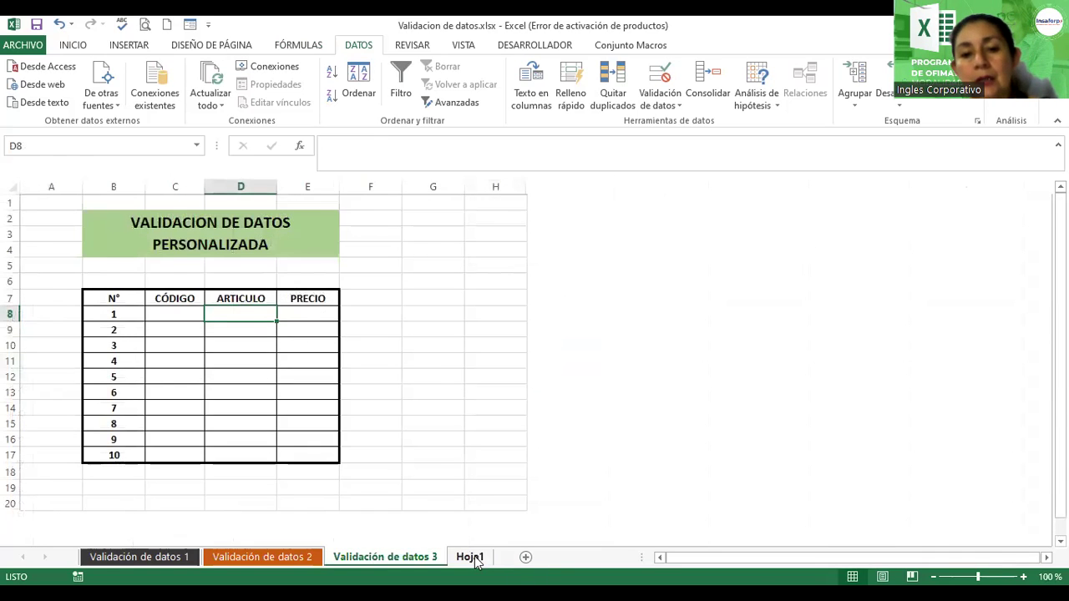
left_click(471, 557)
left_click(356, 561)
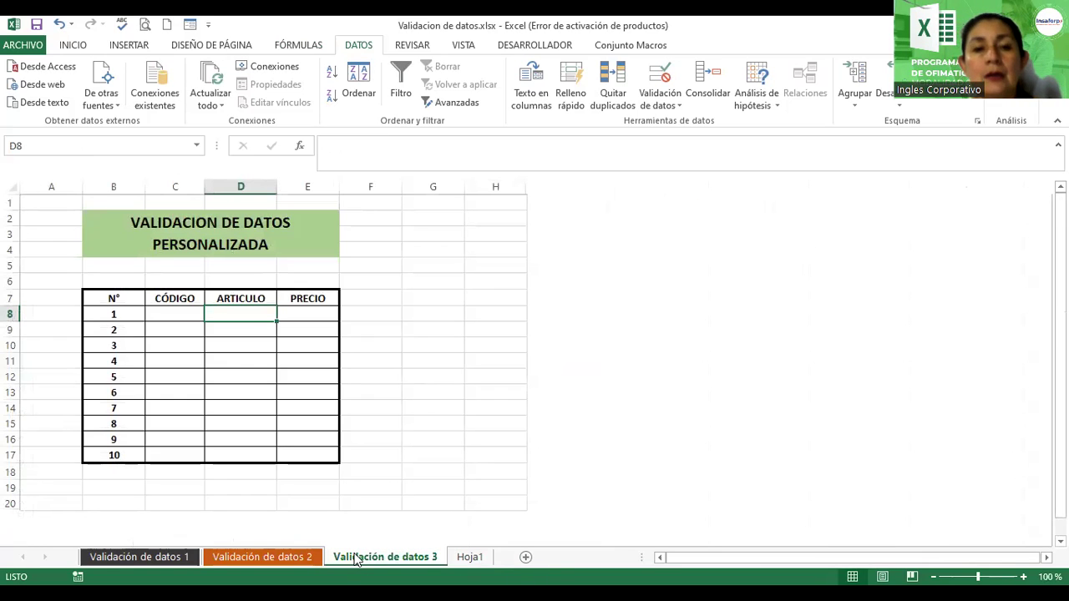
scroll(309, 372, "up", 5, "ctrl")
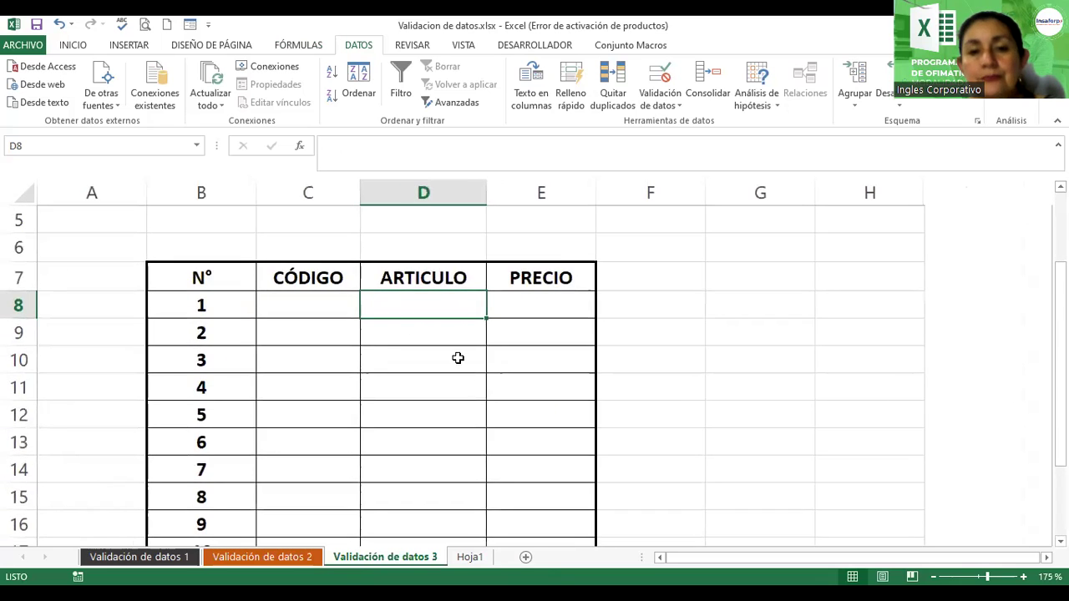
scroll(456, 347, "up", 1)
scroll(455, 337, "down", 2)
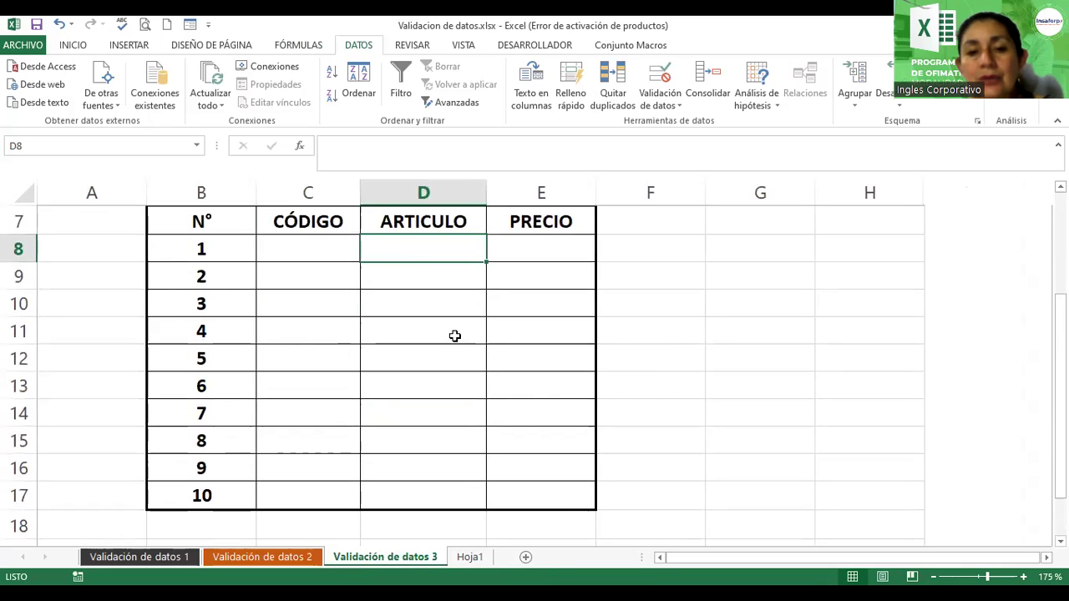
left_click(526, 252)
scroll(499, 338, "up", 2)
scroll(499, 334, "down", 2)
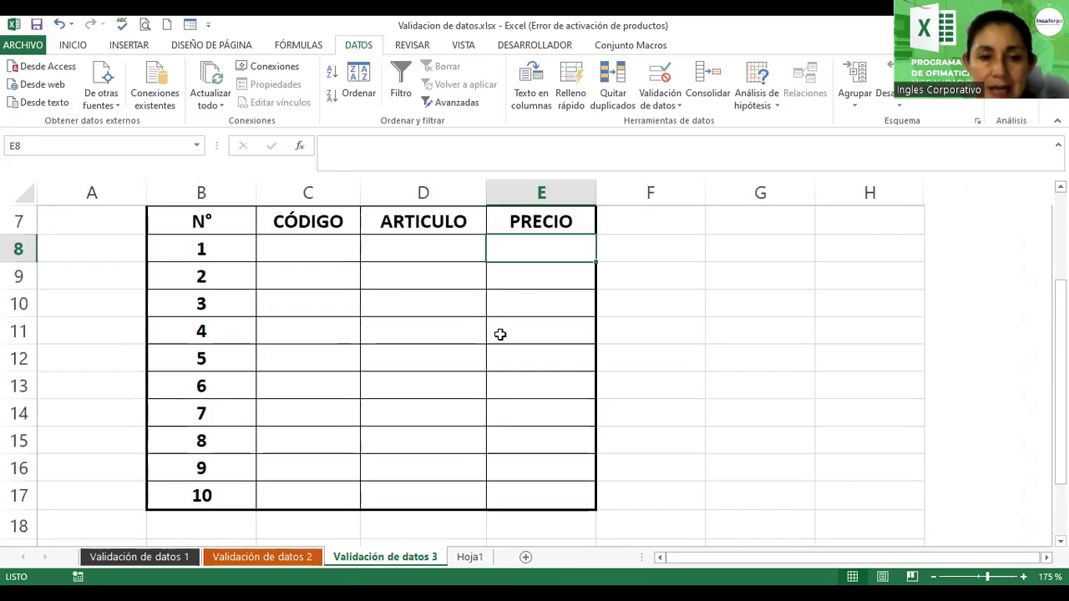
scroll(499, 334, "down", 2, "ctrl")
scroll(468, 309, "up", 1)
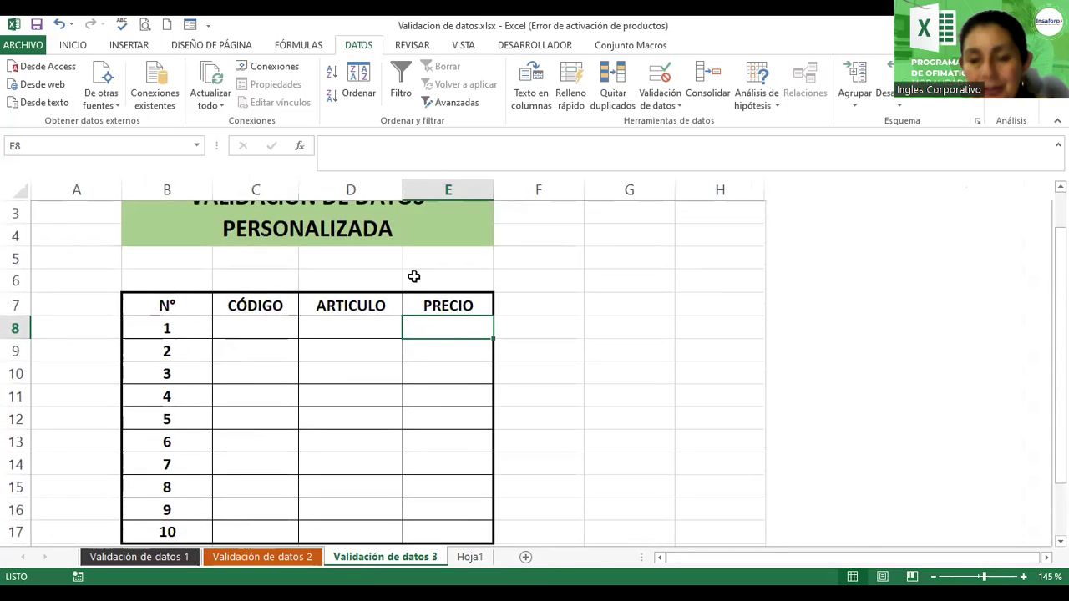
Select the PRECIO cells and set their data validation to allow Decimal values
mouse_move(454, 329)
left_mouse_down()
mouse_move(457, 413)
mouse_move(441, 532)
left_mouse_up()
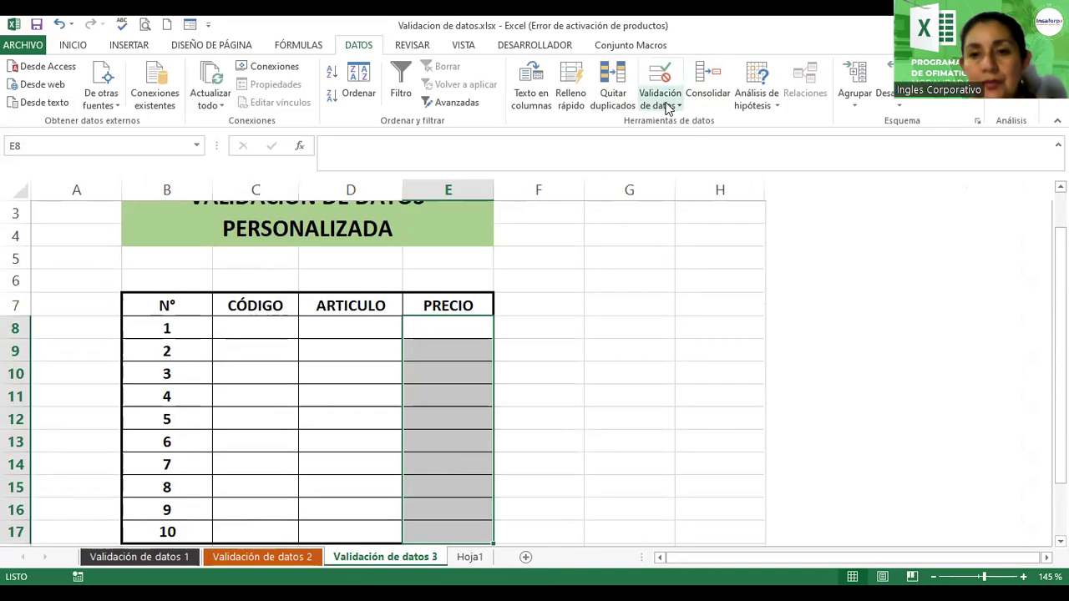
left_click(668, 103)
left_click(689, 124)
left_click(326, 135)
left_click(361, 186)
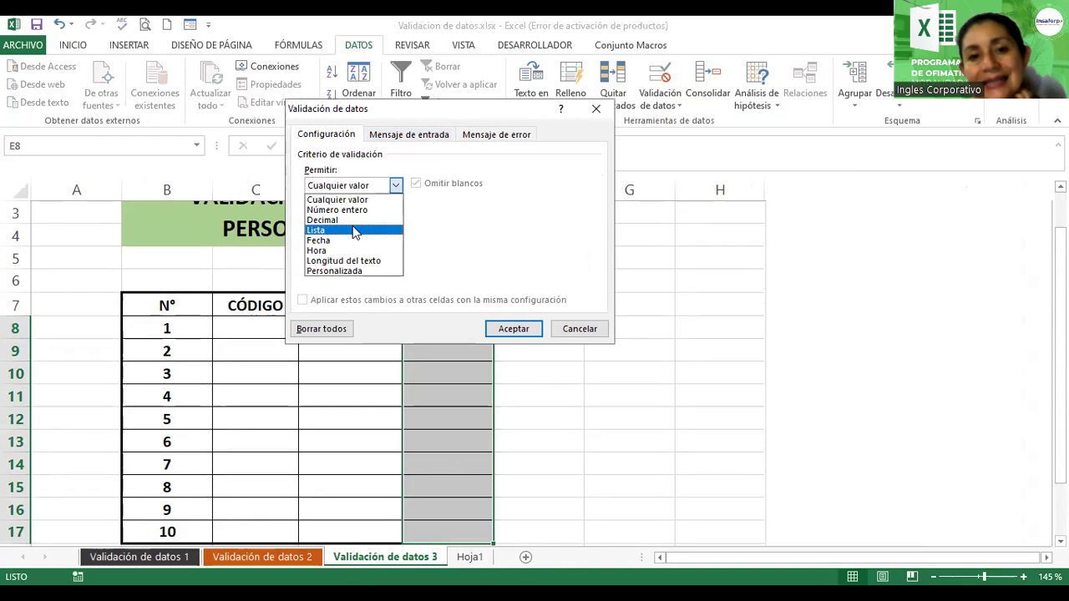
left_click(357, 221)
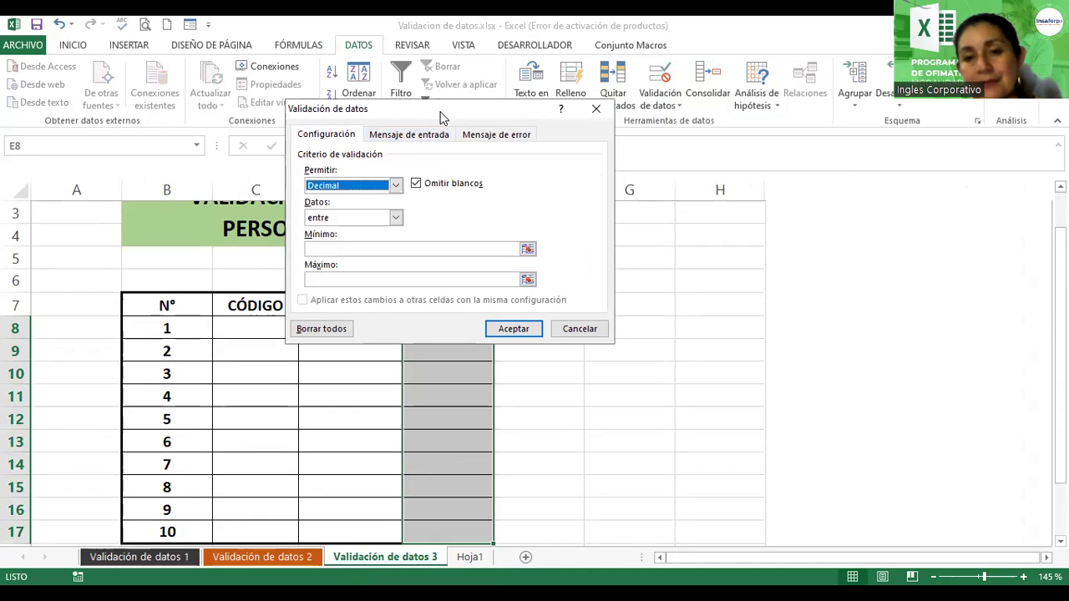
Set the allowed price range to a minimum of 0 and a maximum of 1000
left_click_drag(443, 118, 692, 139)
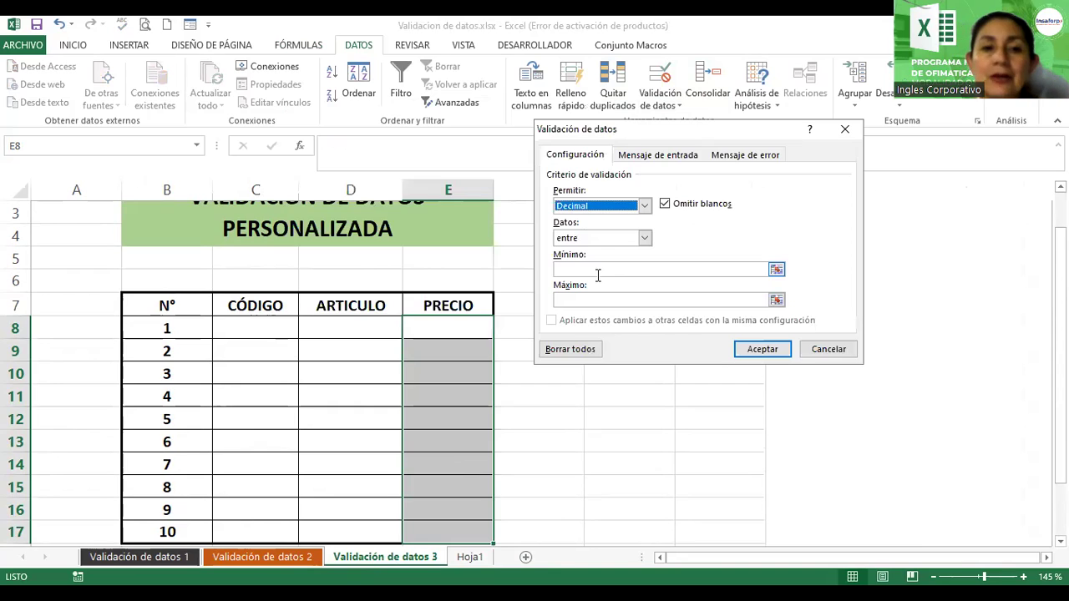
left_click(584, 268)
type("0")
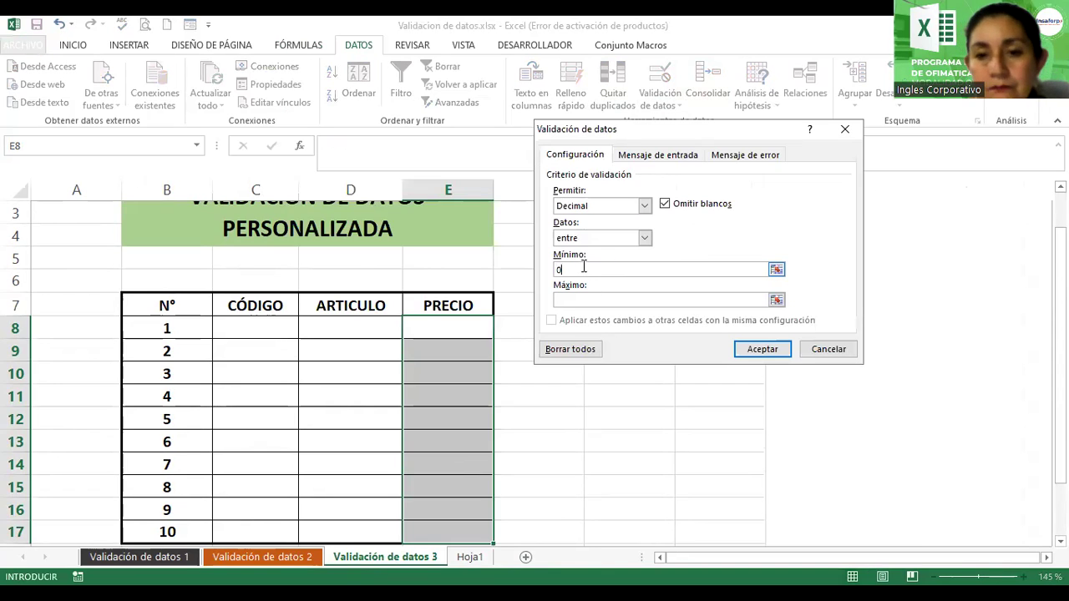
left_click(579, 303)
type("1000")
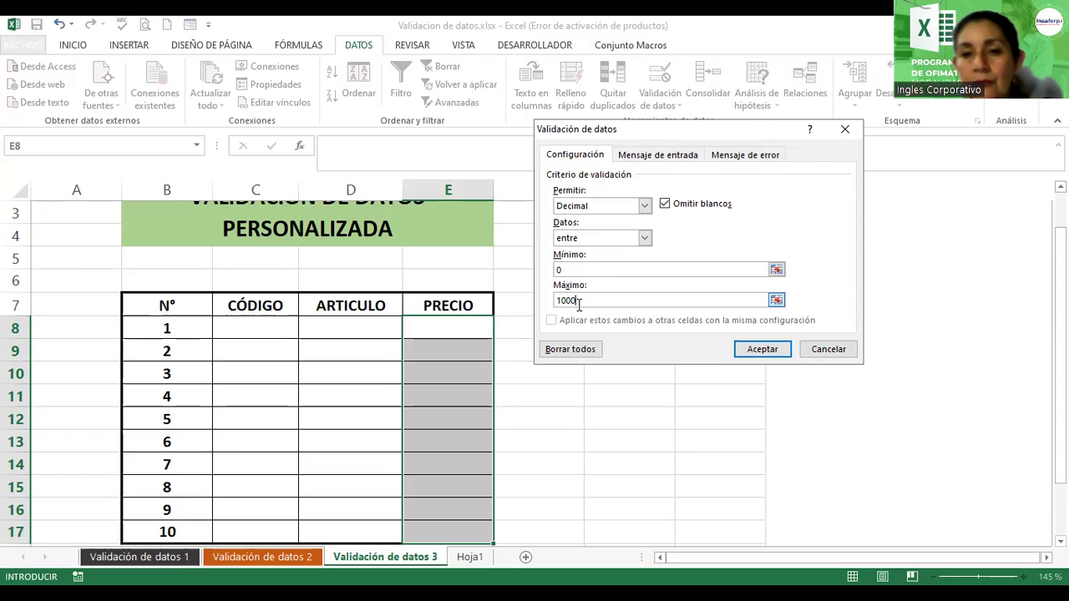
left_click(651, 155)
Add the input message titled Precio with text 'Ingrese los precios de producto'
left_click(601, 225)
type("Prec")
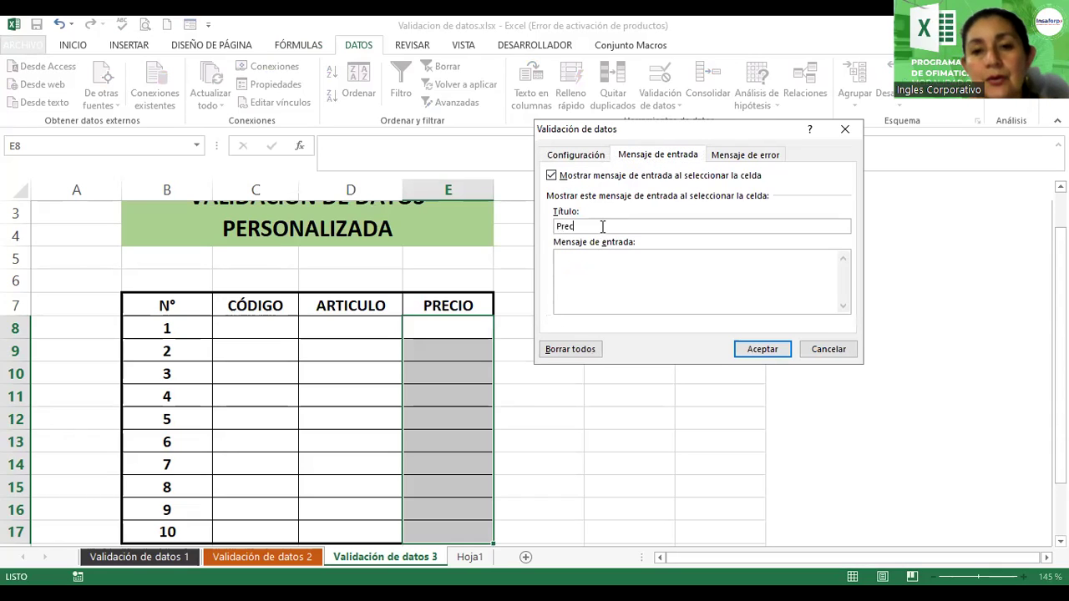
type("io")
key("Tab")
type("Ingrese los precios de producto")
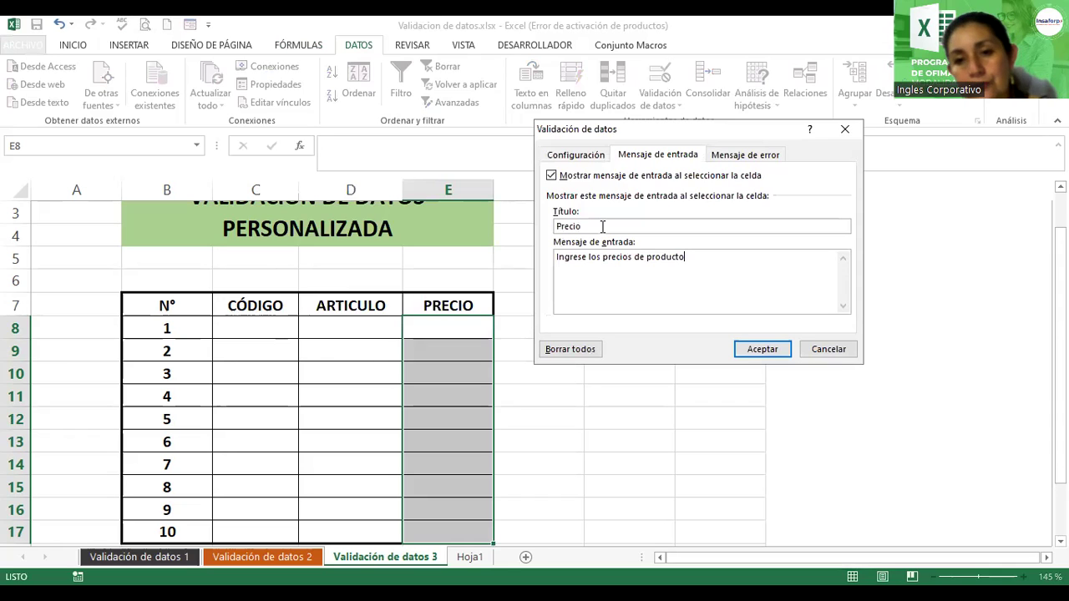
Set the stop error alert titled Error with the message 'Valor inválido.'
left_click(727, 157)
left_click(756, 226)
type("or")
key("Tab")
type("D")
key("BackSpace")
type("Valor inválido")
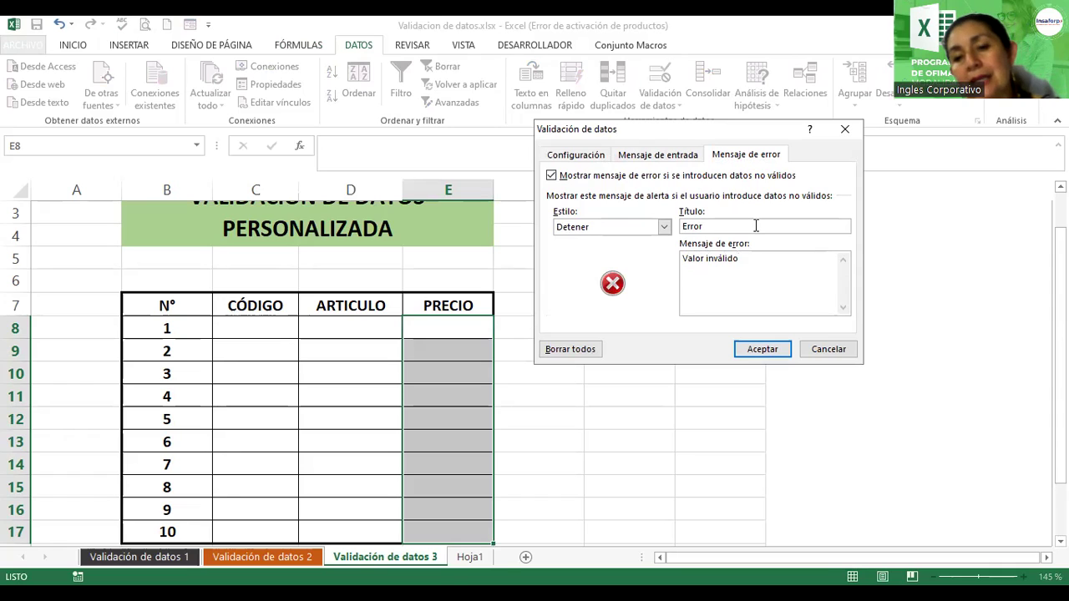
type("-")
key("BackSpace")
type(".")
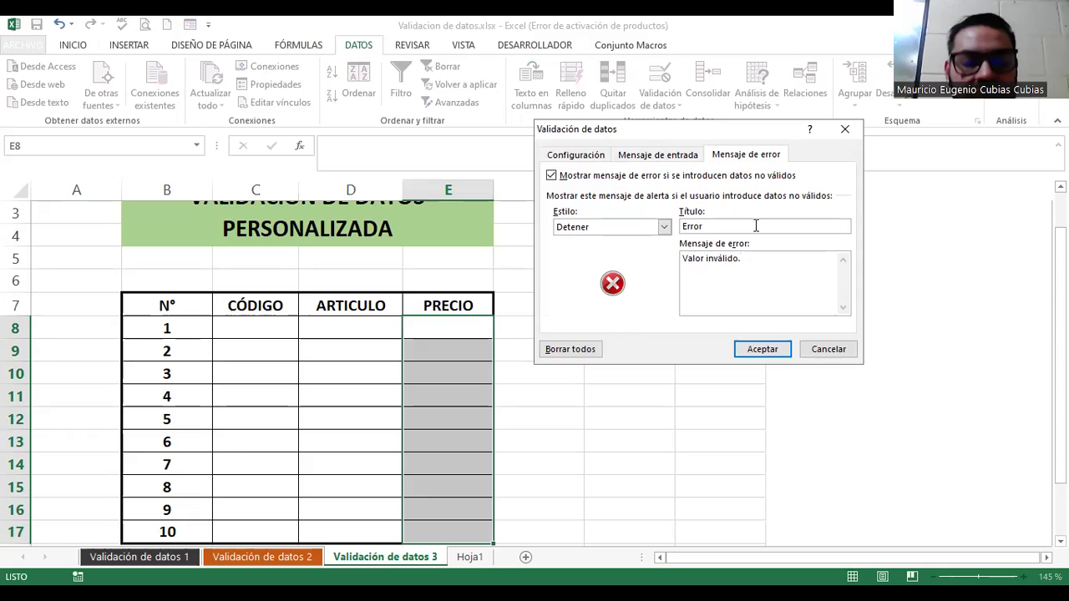
left_click(585, 155)
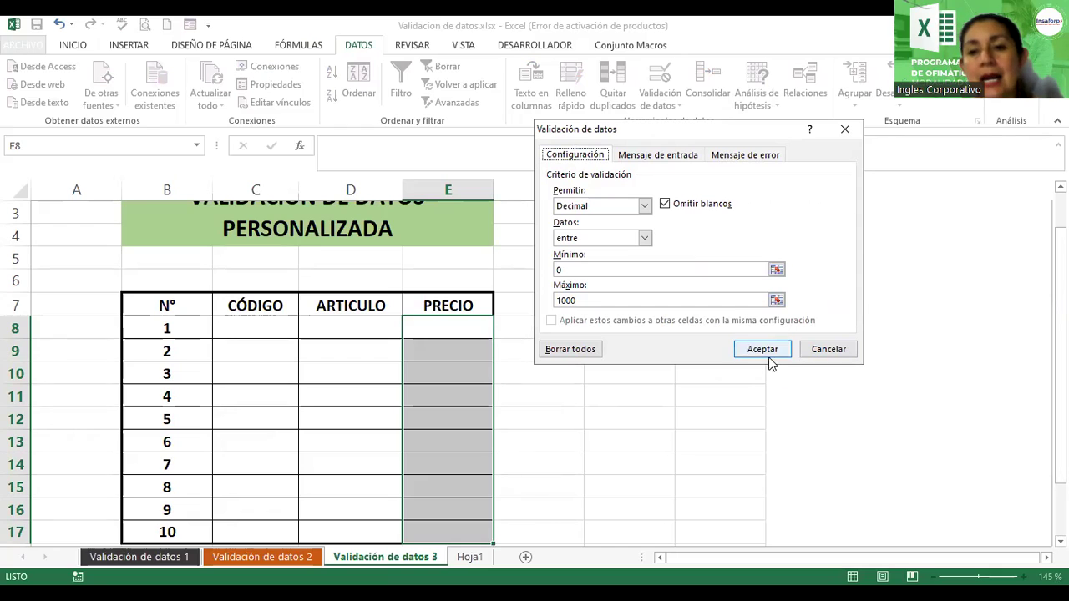
Apply the price rule and test -200 in E9, cancelling the rejection error
left_click_drag(769, 350, 581, 330)
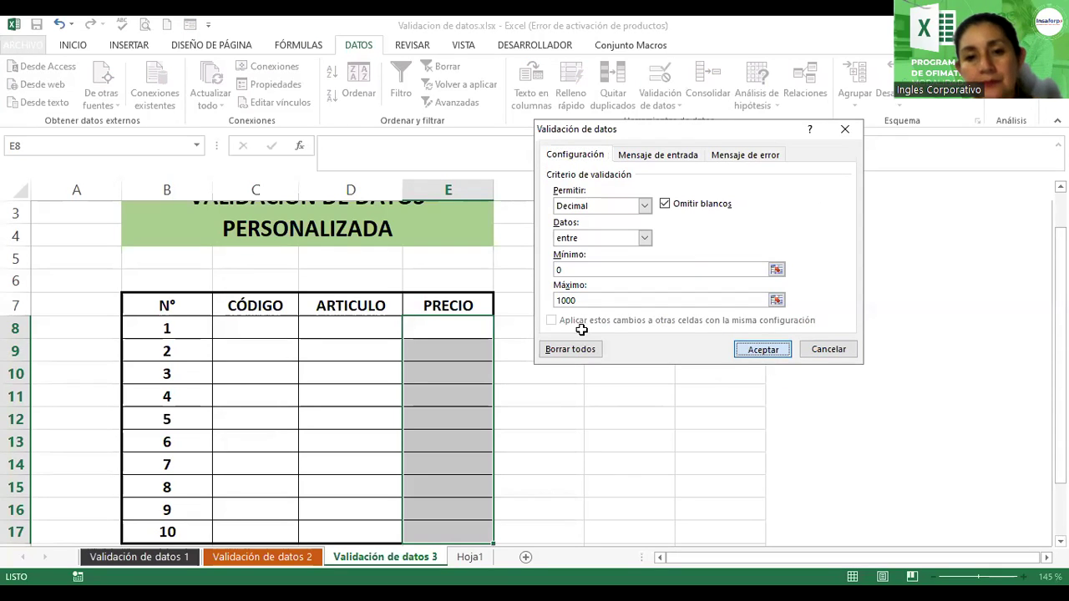
key("Return")
left_click(455, 331)
left_click(429, 355)
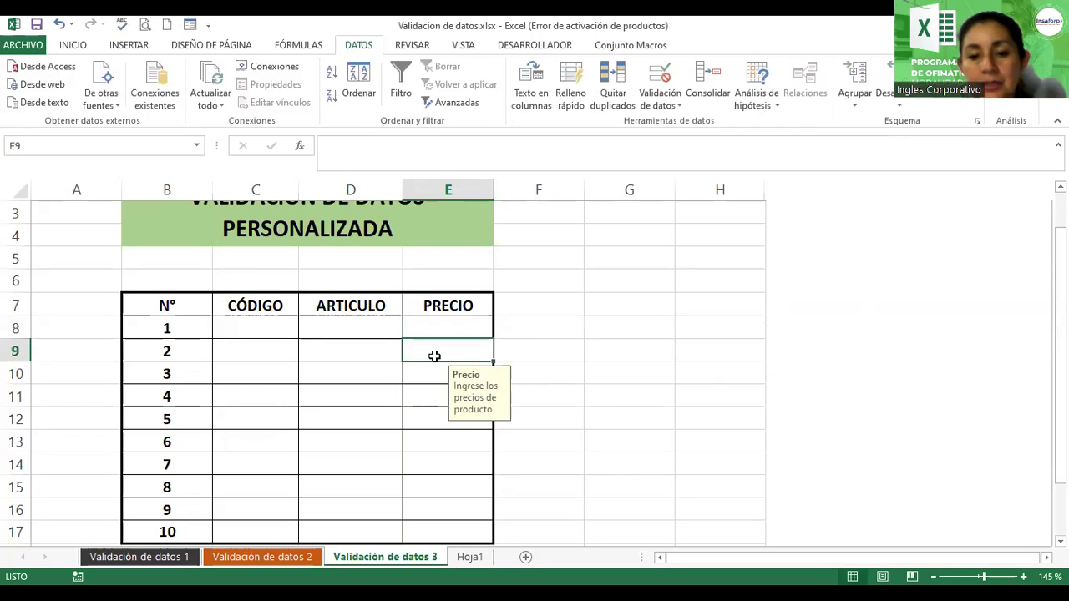
type("-200")
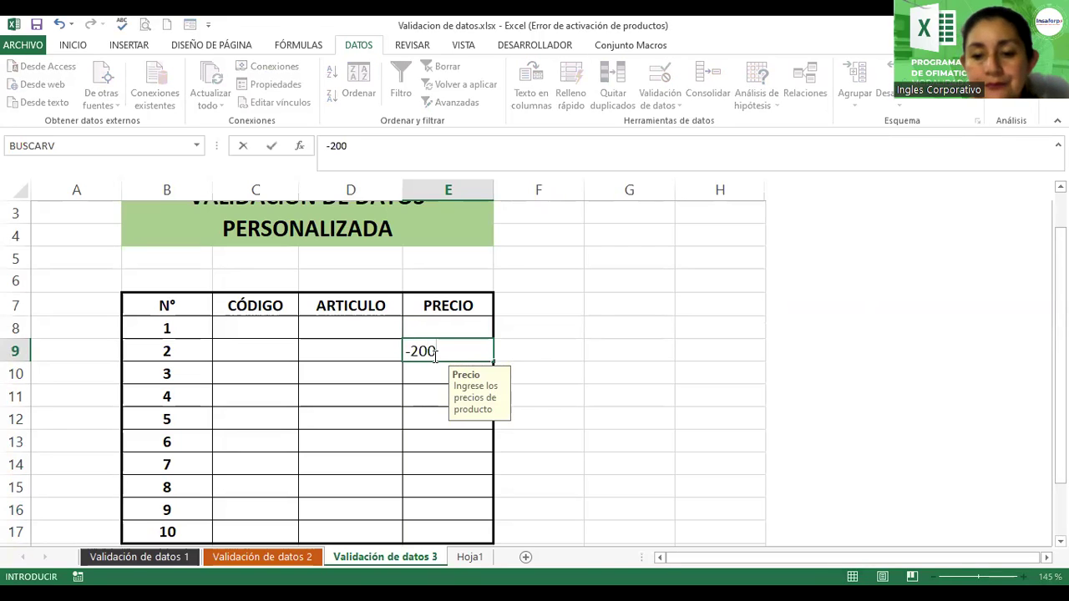
key("Return")
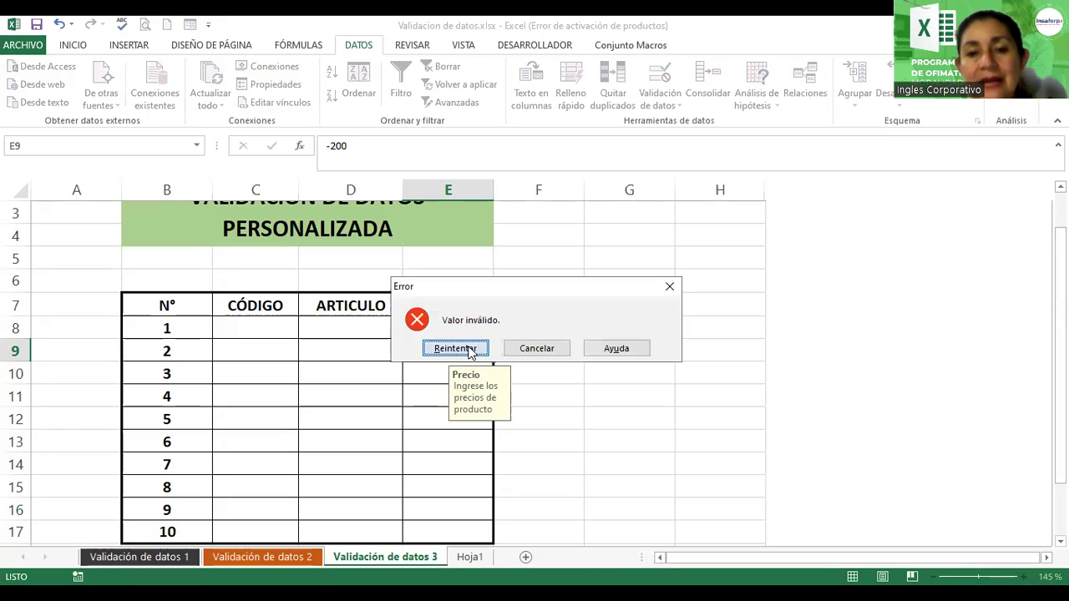
left_click(529, 348)
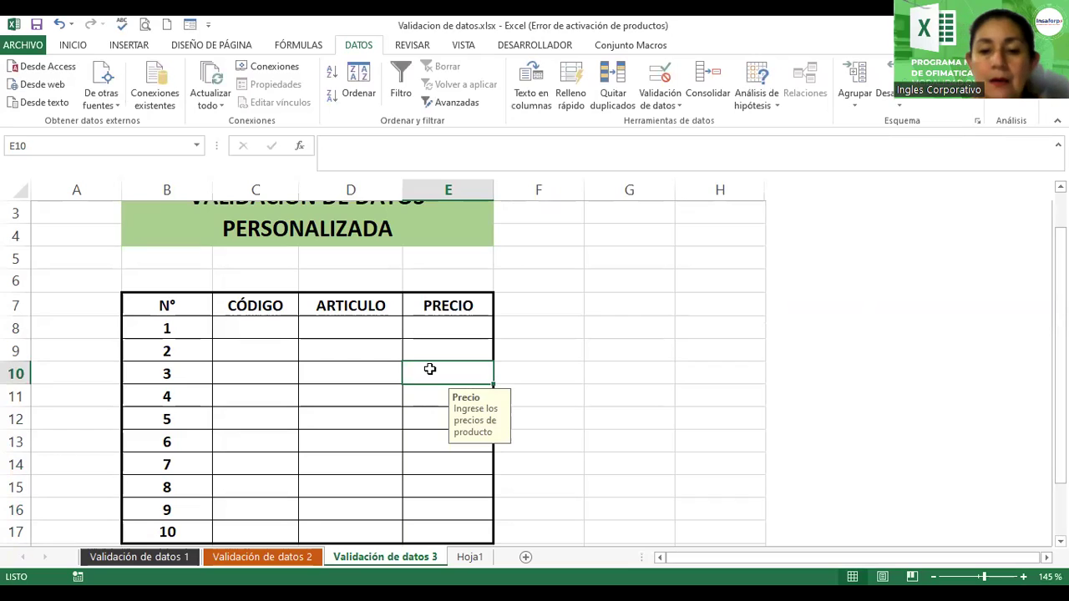
Enter the valid prices 200 in E10 and 30.15 in E11
type("200")
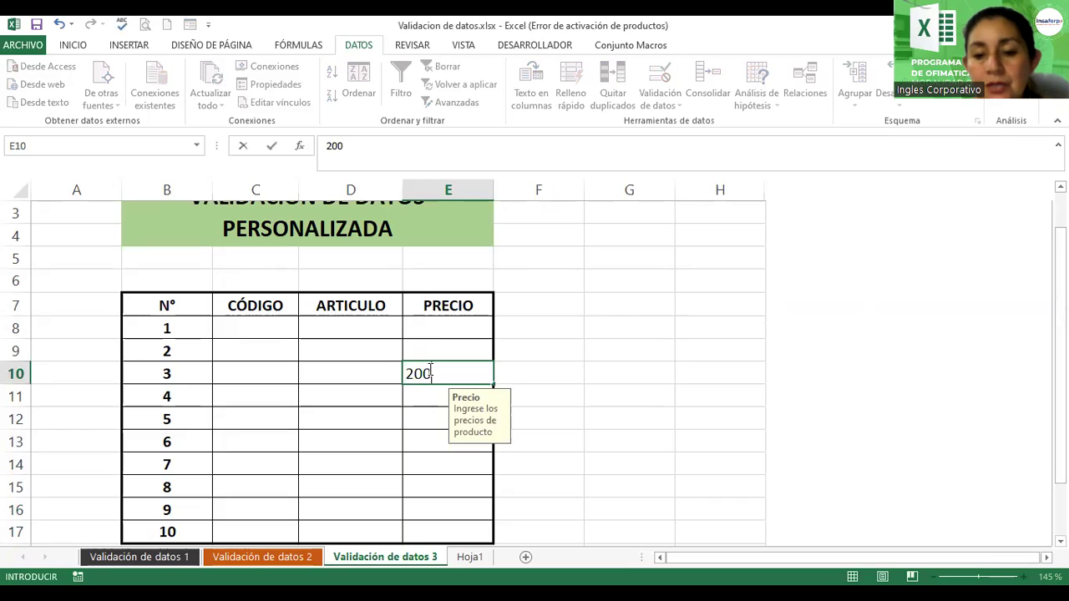
key("Return")
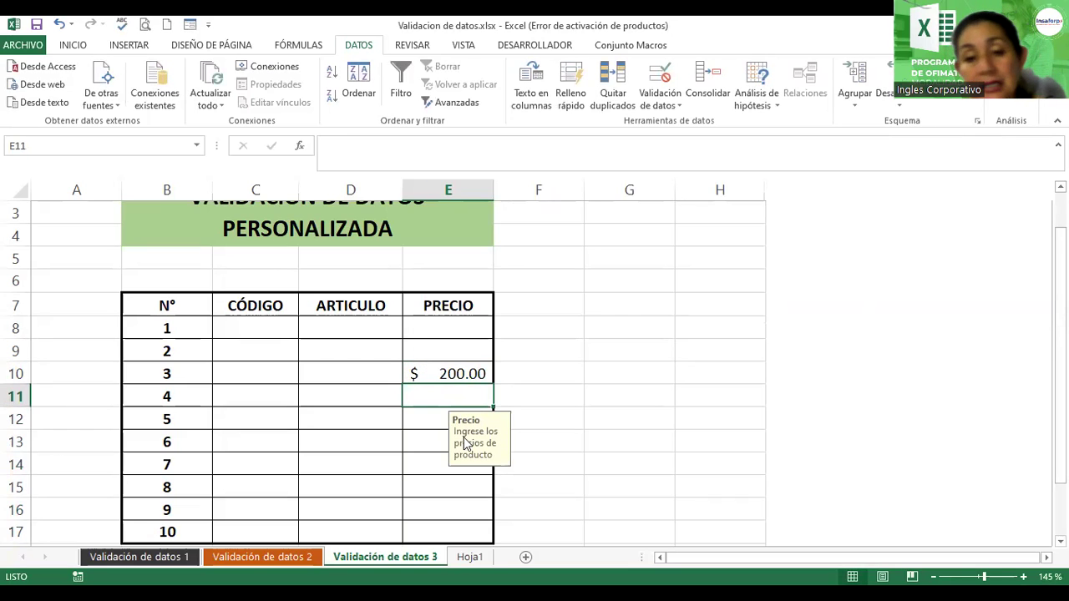
type("30.15")
key("Return")
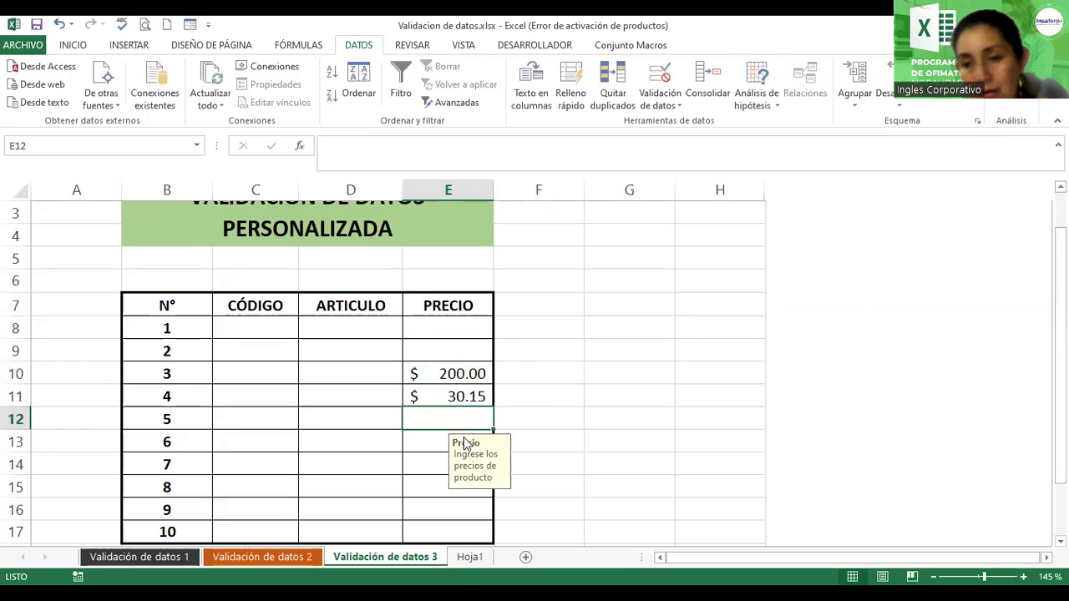
scroll(407, 364, "down", 2)
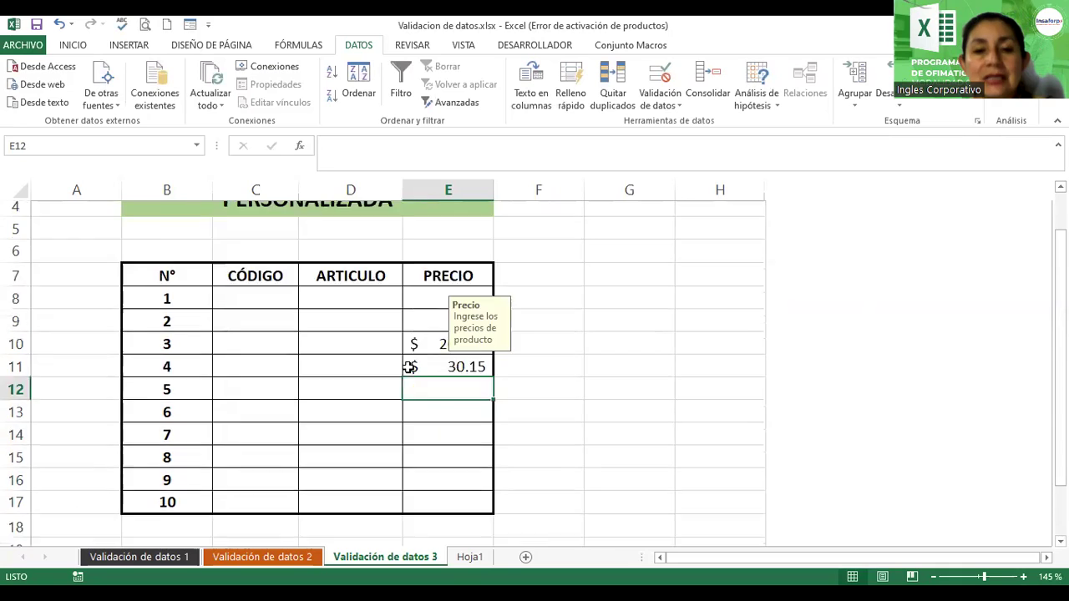
scroll(387, 275, "up", 1)
Select D8:D17 and give it a Personalizada validation with formula =estexto(D8)
left_click_drag(351, 265, 350, 461)
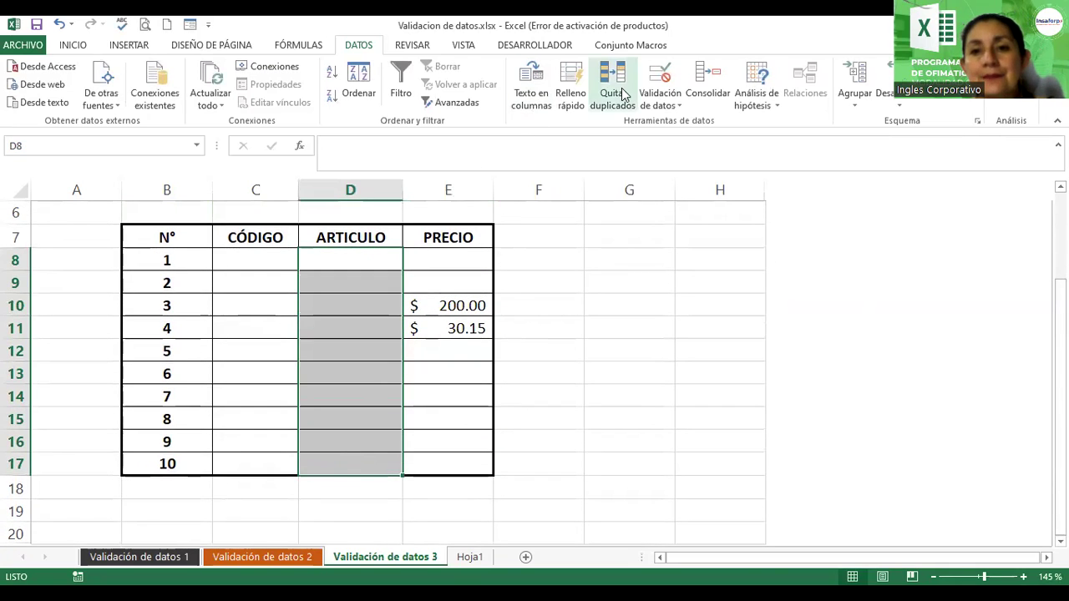
left_click(664, 115)
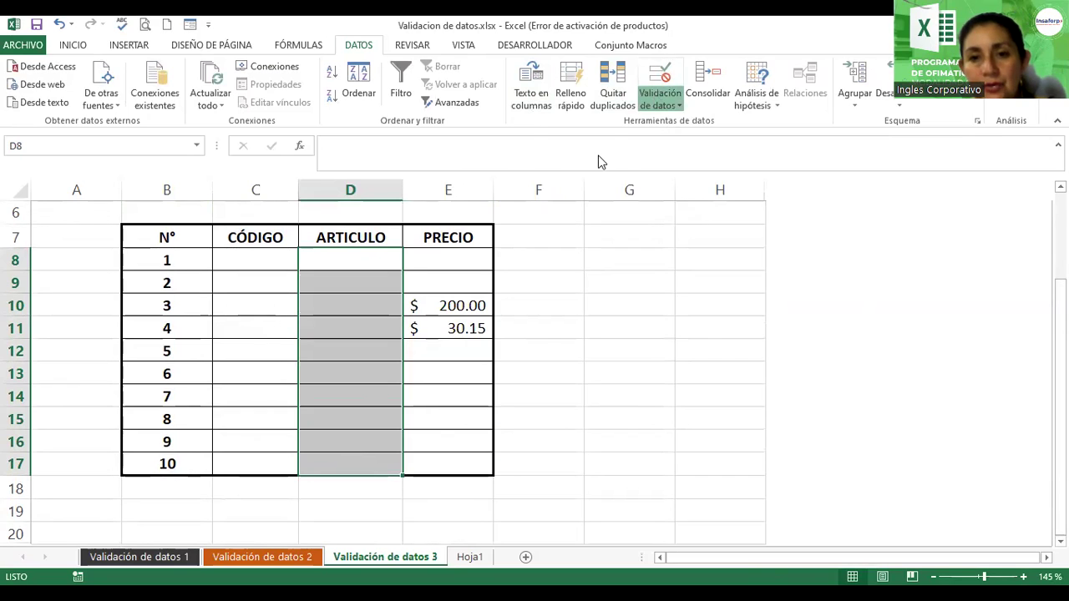
left_click(639, 206)
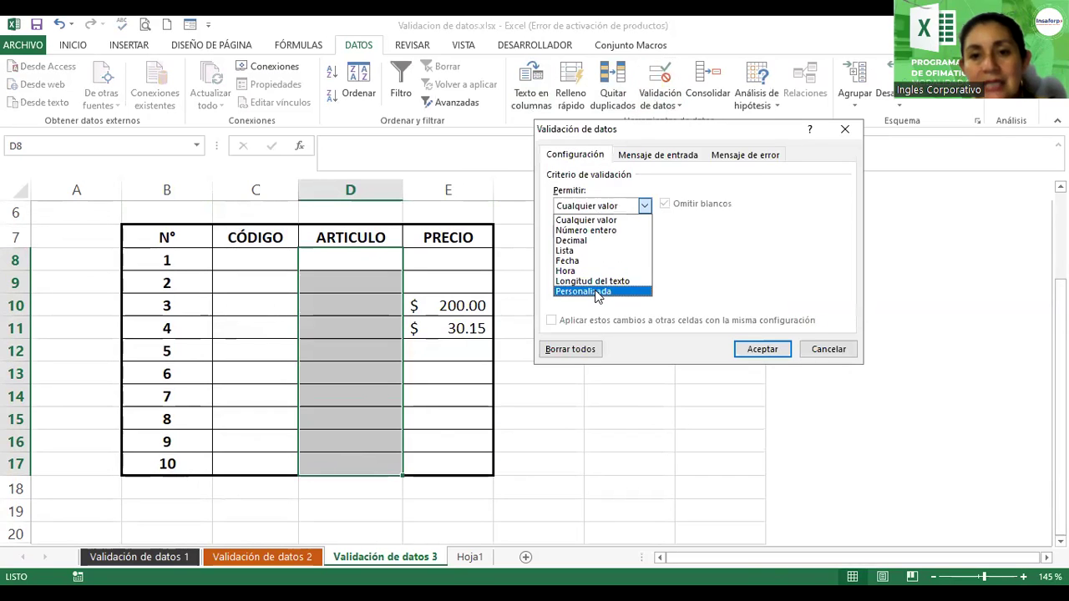
left_click(598, 292)
left_click(592, 270)
type("Estexto")
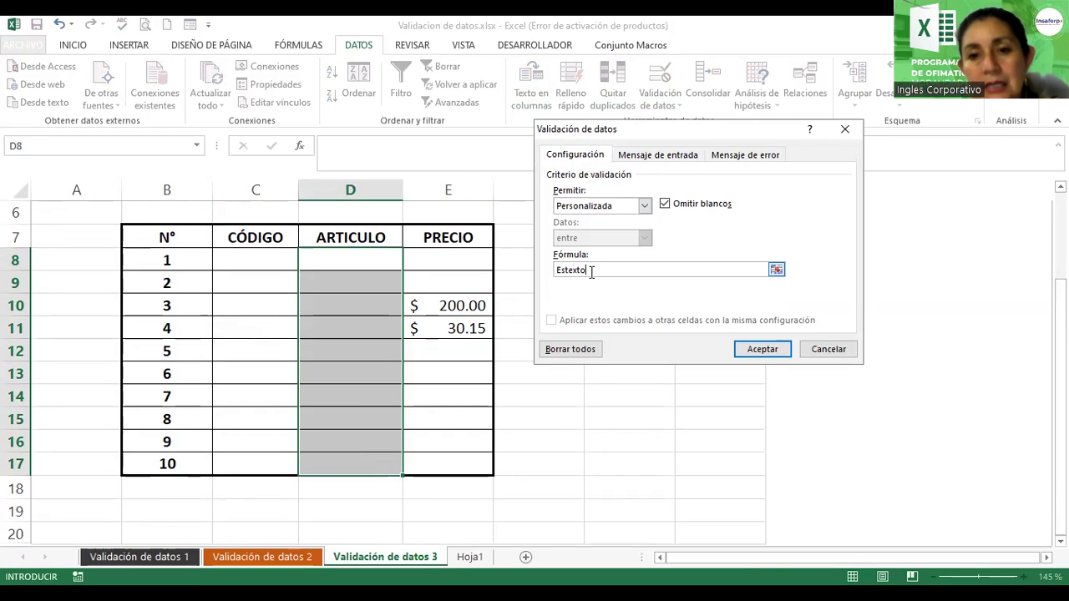
key("BackSpace")
key("BackSpace")
key("BackSpace")
key("BackSpace")
key("BackSpace")
key("BackSpace")
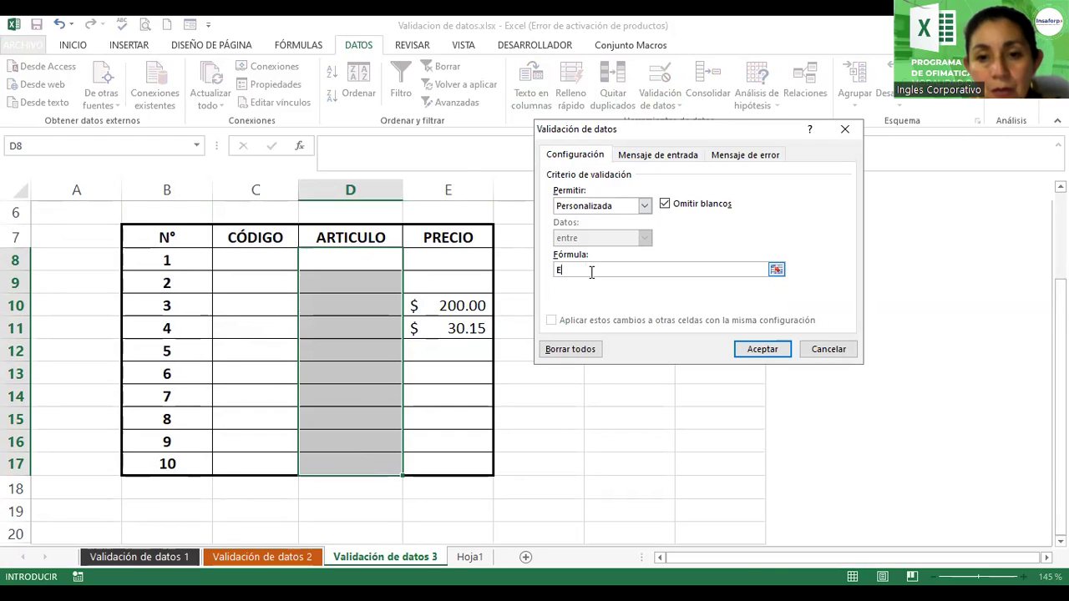
type("=es")
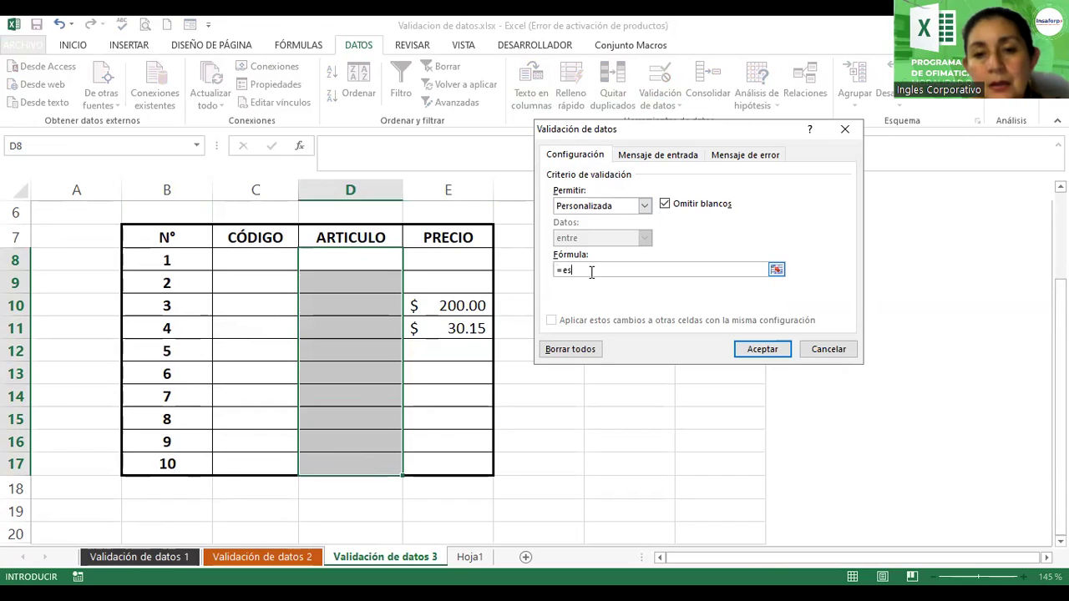
type("texto(")
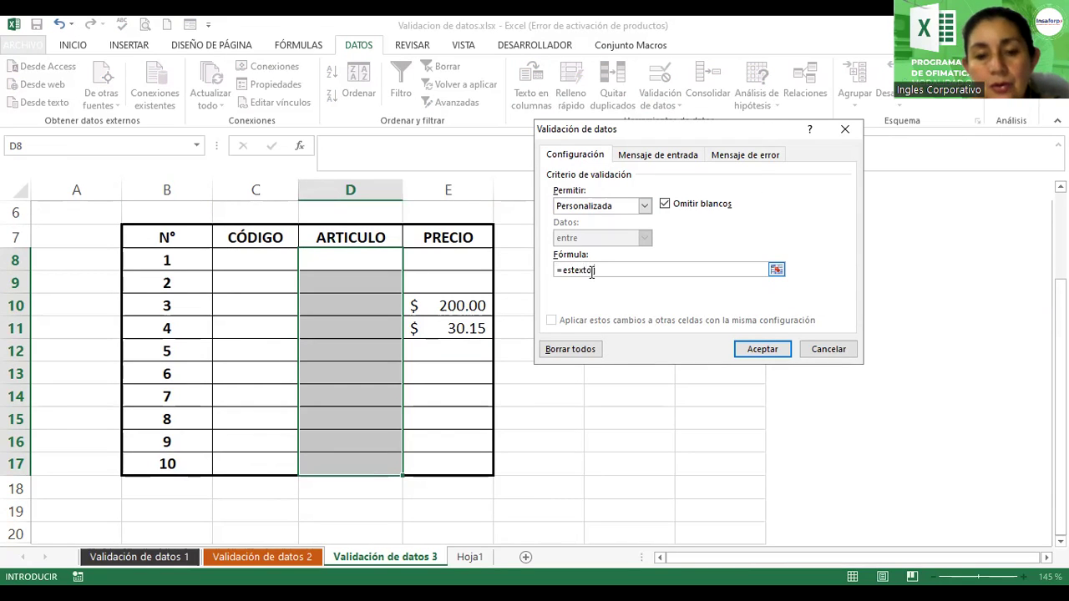
left_click(357, 260)
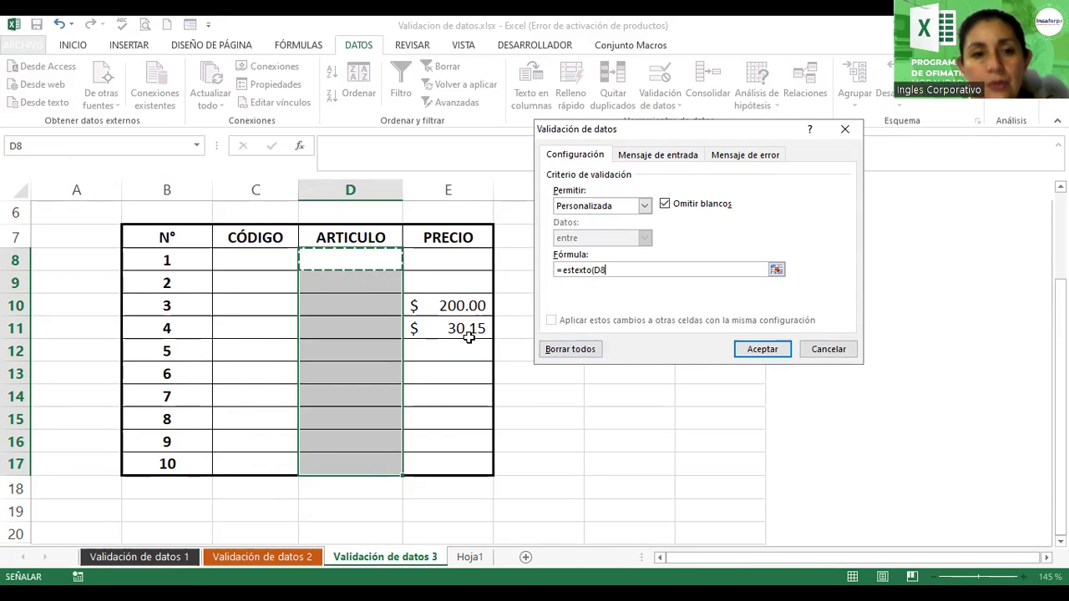
type(")")
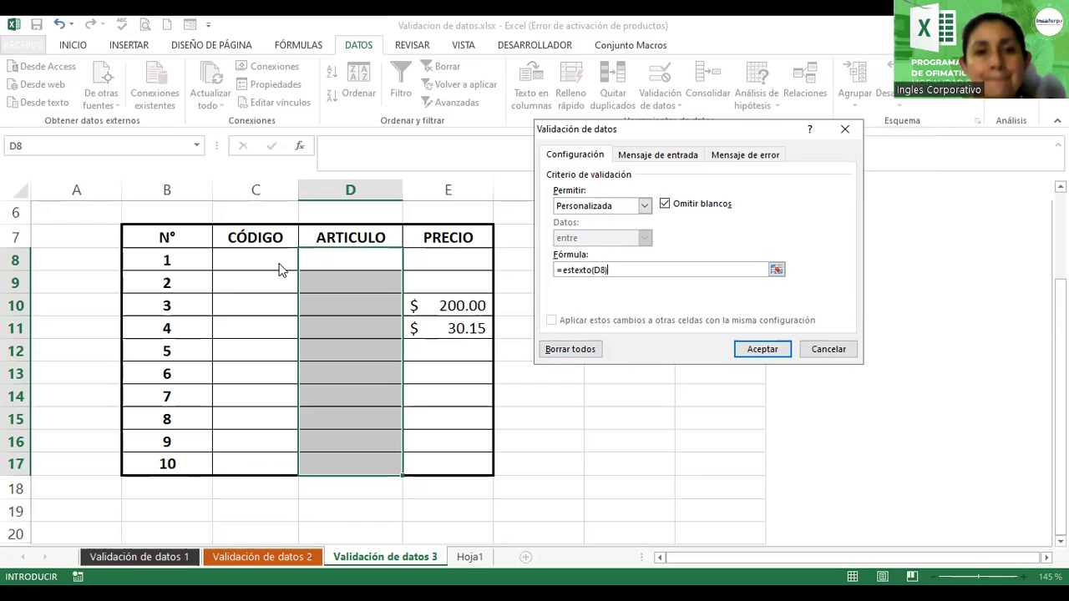
key("Return")
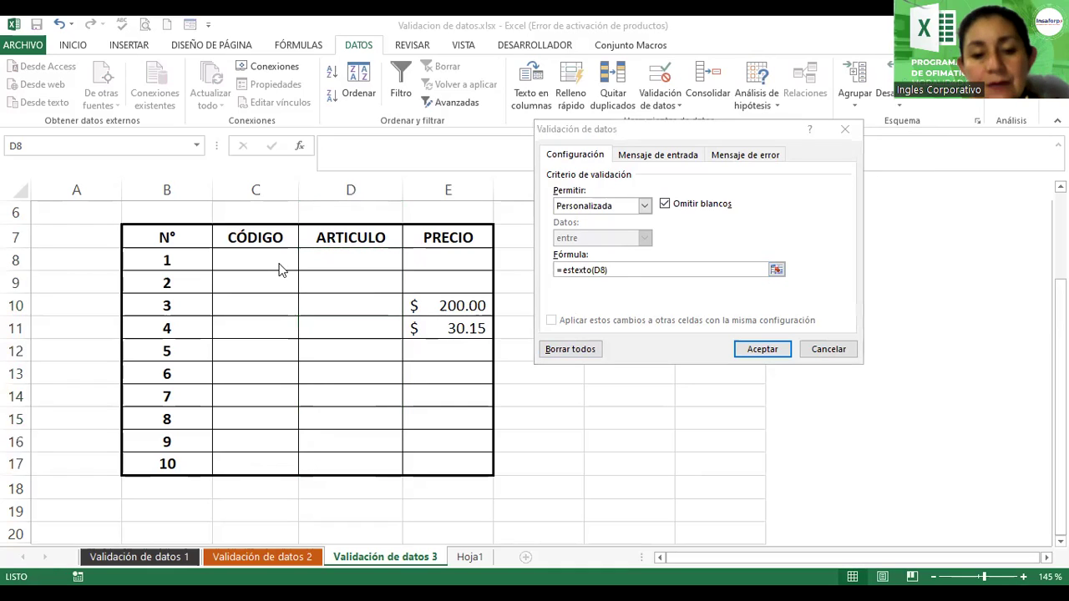
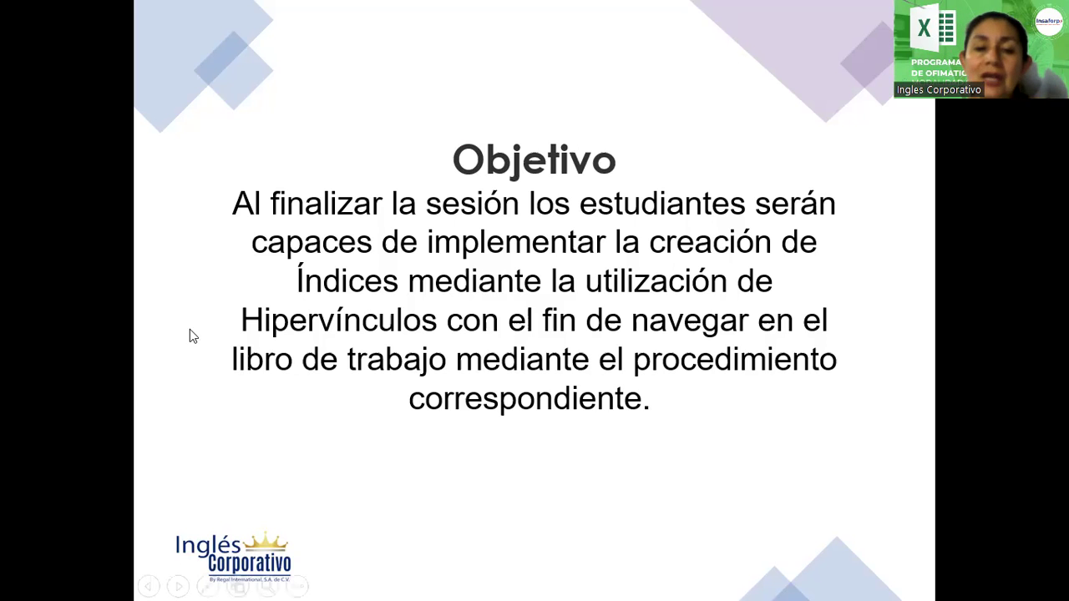
Advance the PowerPoint slideshow from the Objetivo slide to the Indices slide
left_click(217, 322)
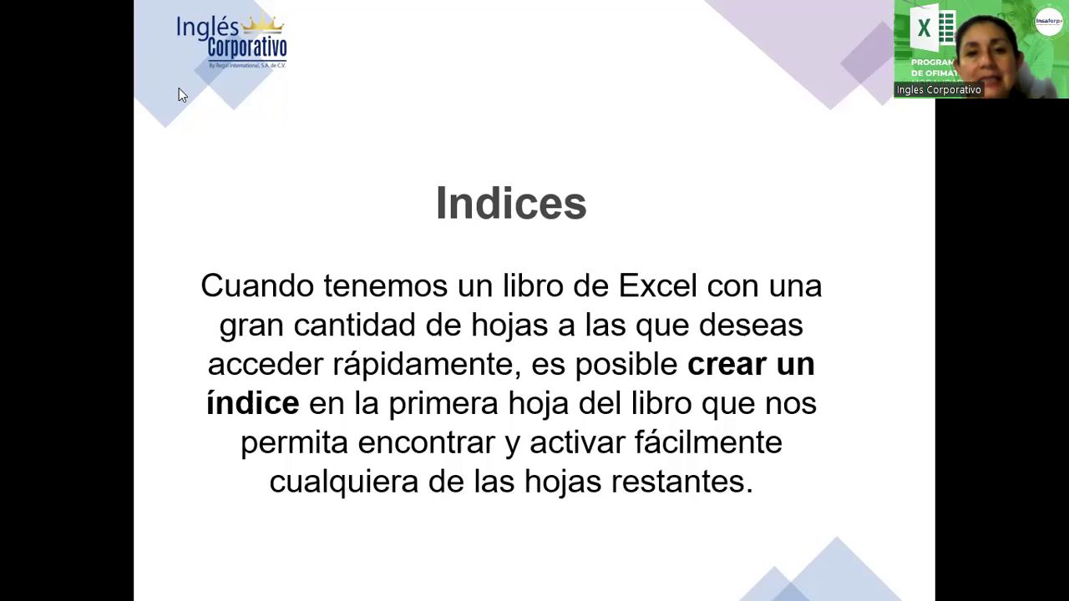
Advance to the Crear Índices slide showing the right-click Hipervínculo example
left_click(458, 344)
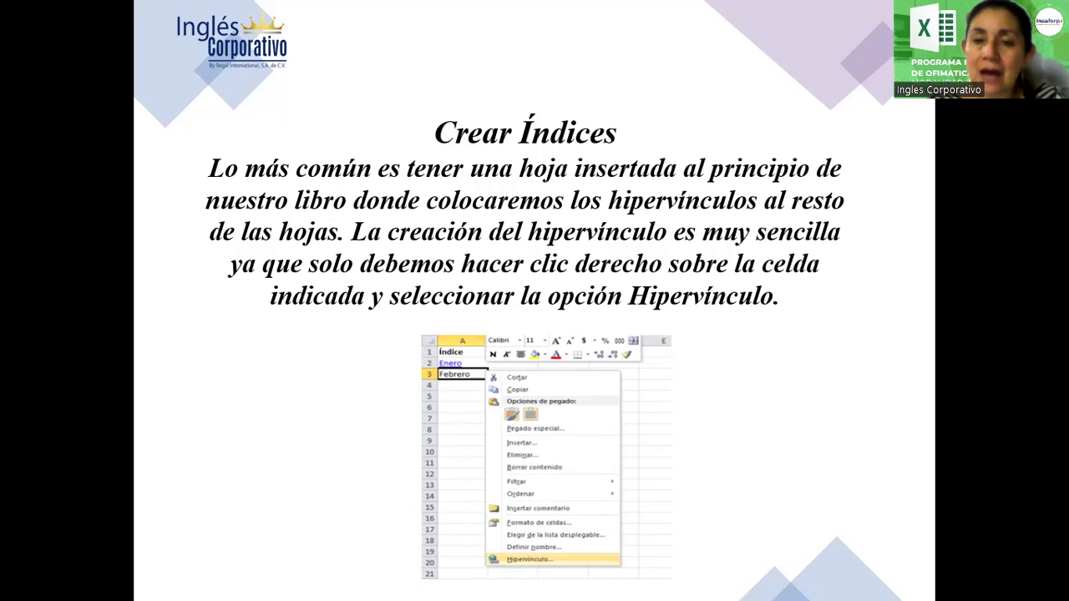
Advance to the slide explaining the Insertar hipervínculo dialog and Lugar de este documento
left_click(548, 376)
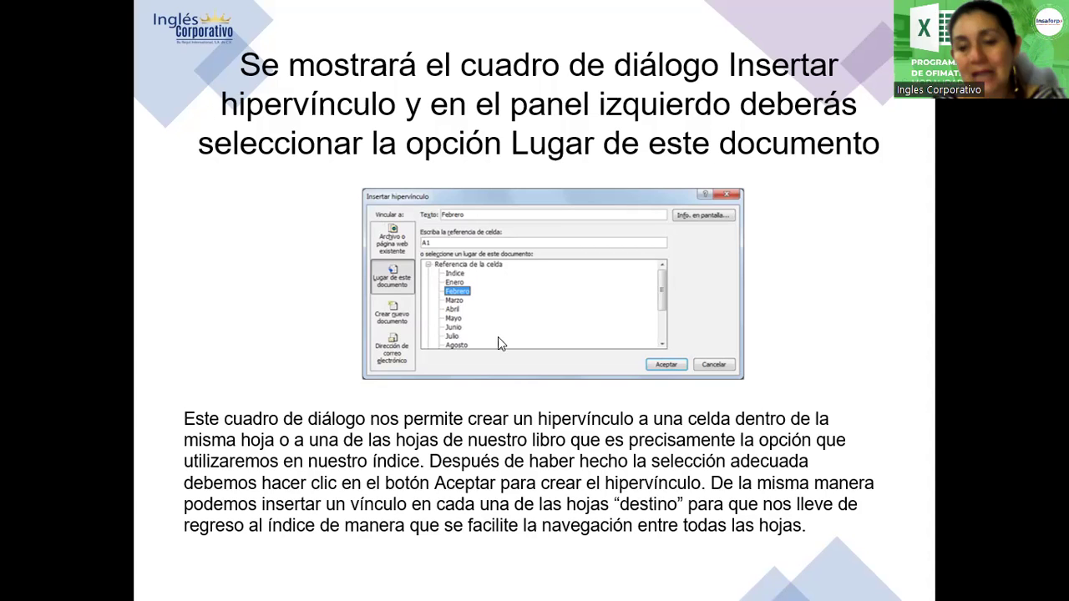
Click past the last slide to end the show and return to Excel
left_click(472, 397)
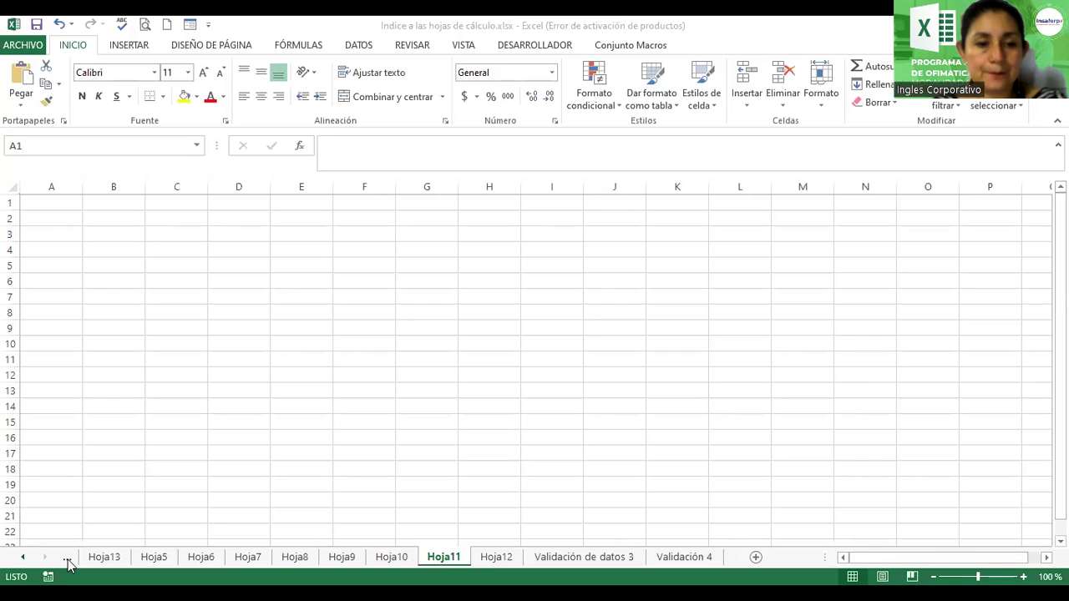
Look through the Indice, Enero, Febrero and blank Hoja sheet tabs
left_click(67, 559)
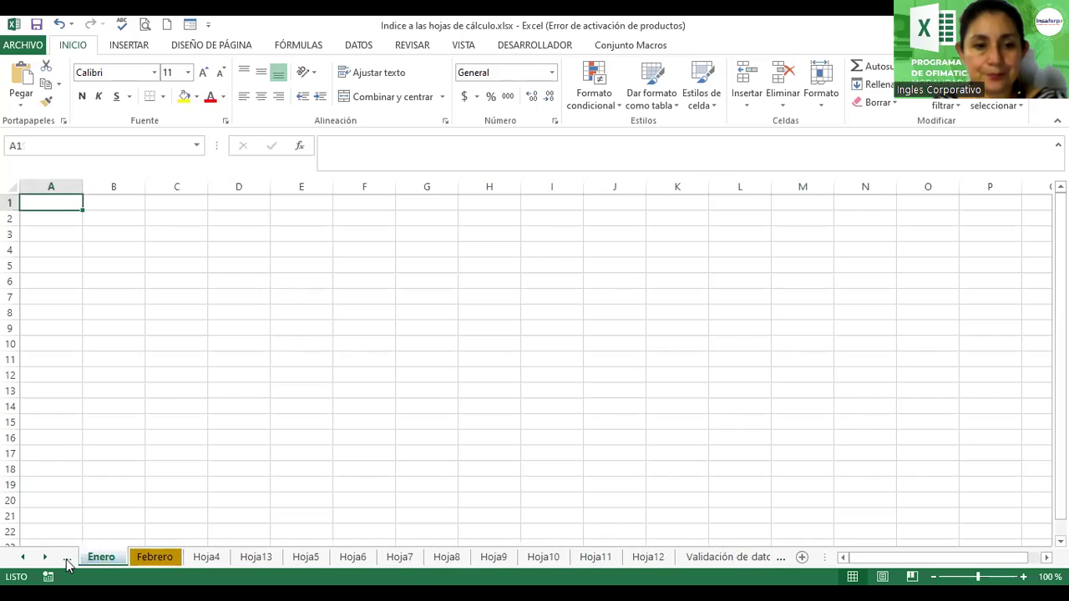
left_click(66, 560)
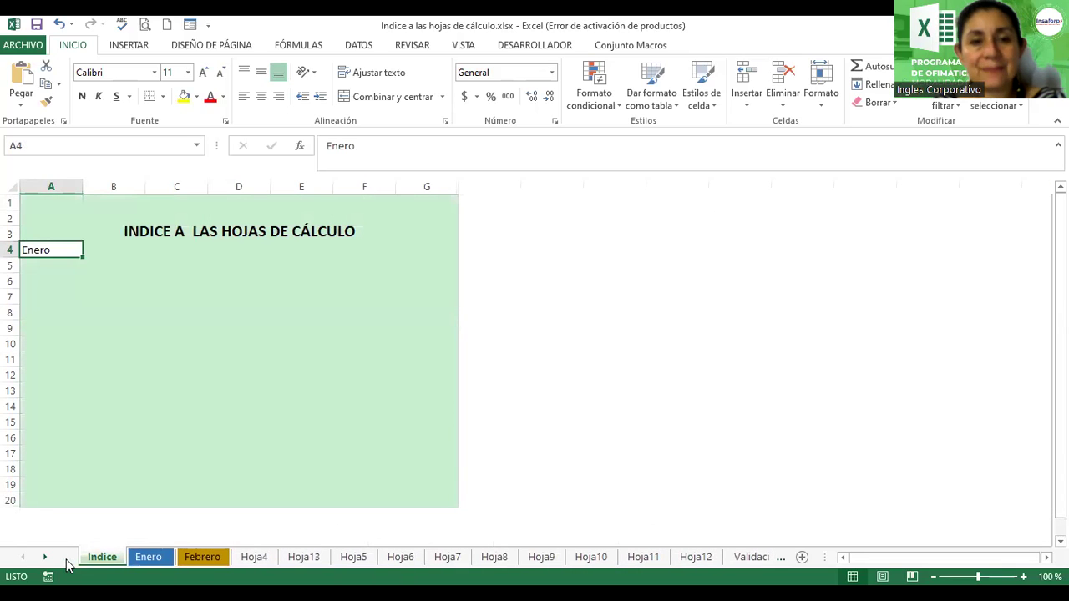
left_click(226, 327)
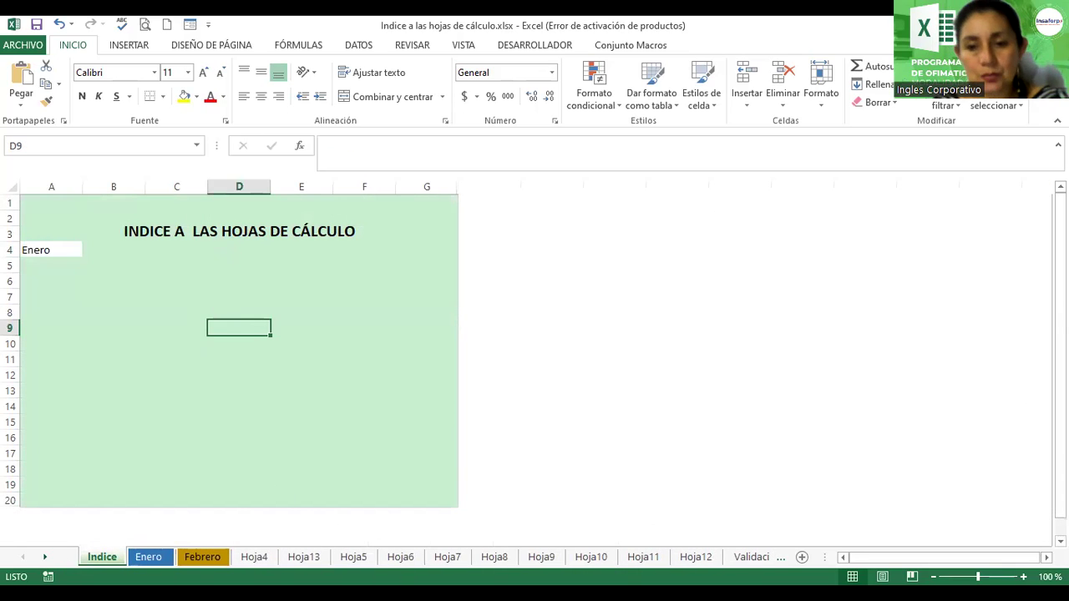
left_click(147, 560)
left_click(202, 560)
left_click(251, 560)
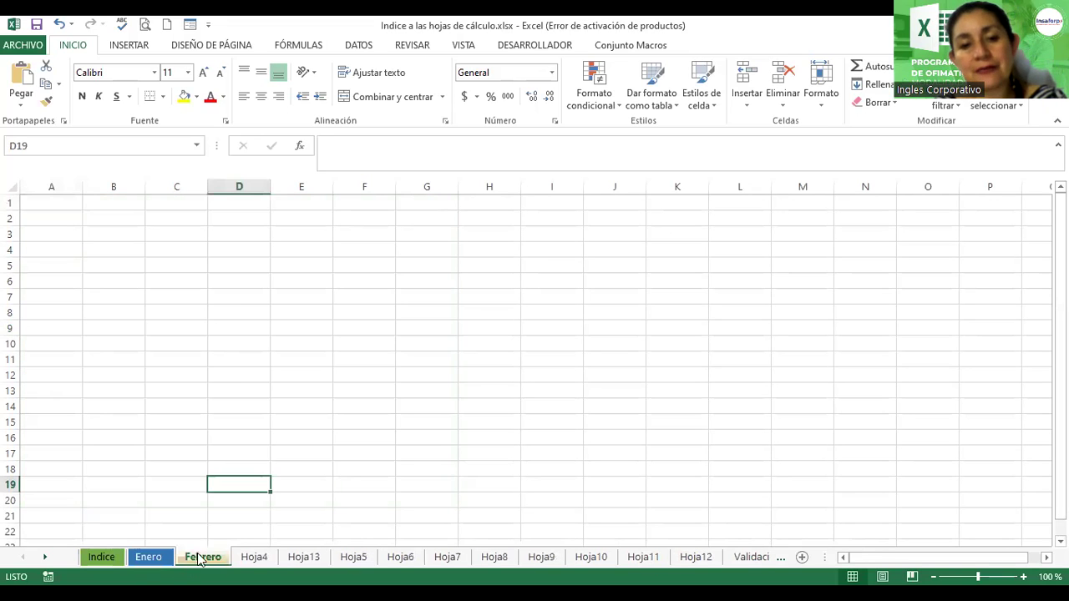
left_click(251, 560)
left_click(303, 560)
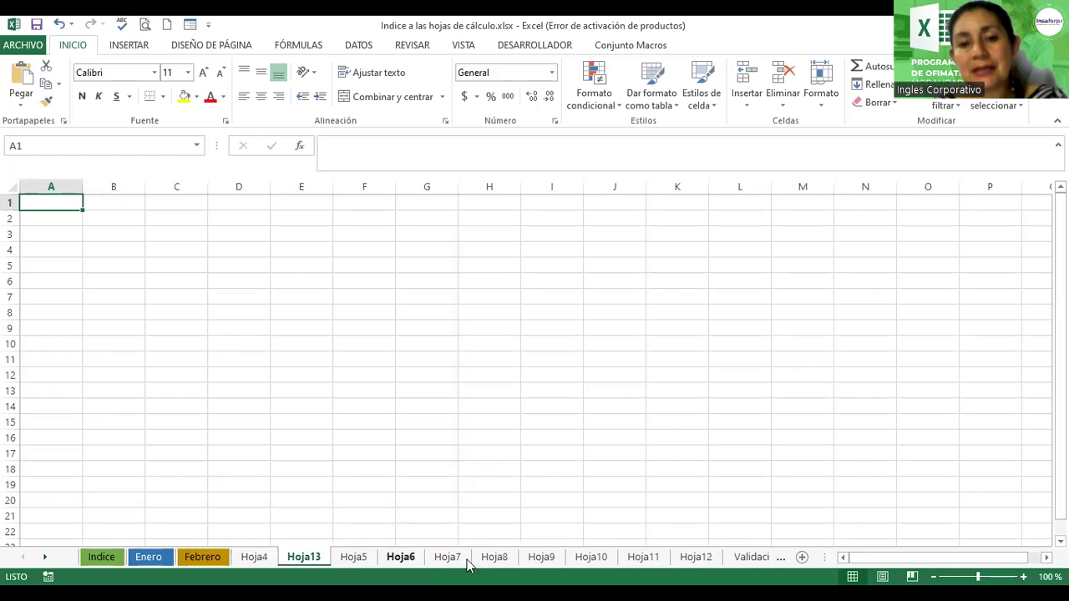
Rename sheets Hoja4 to Marzo and Hoja13 to Abril
double_click(255, 558)
type("Marzo")
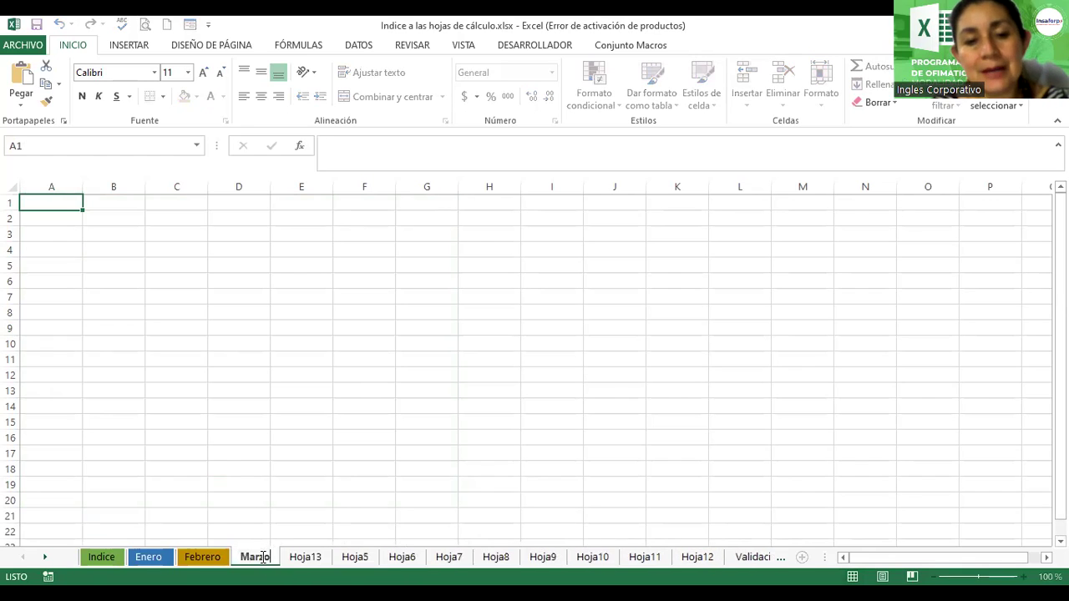
key("Return")
left_click(294, 557)
double_click(294, 557)
type("Abril")
key("Return")
Rename Hoja5, Hoja6 and Hoja7 to Mayo, Junio and Julio
double_click(350, 561)
type("Mayo")
key("Return")
double_click(390, 557)
type("Junio")
key("Return")
double_click(435, 557)
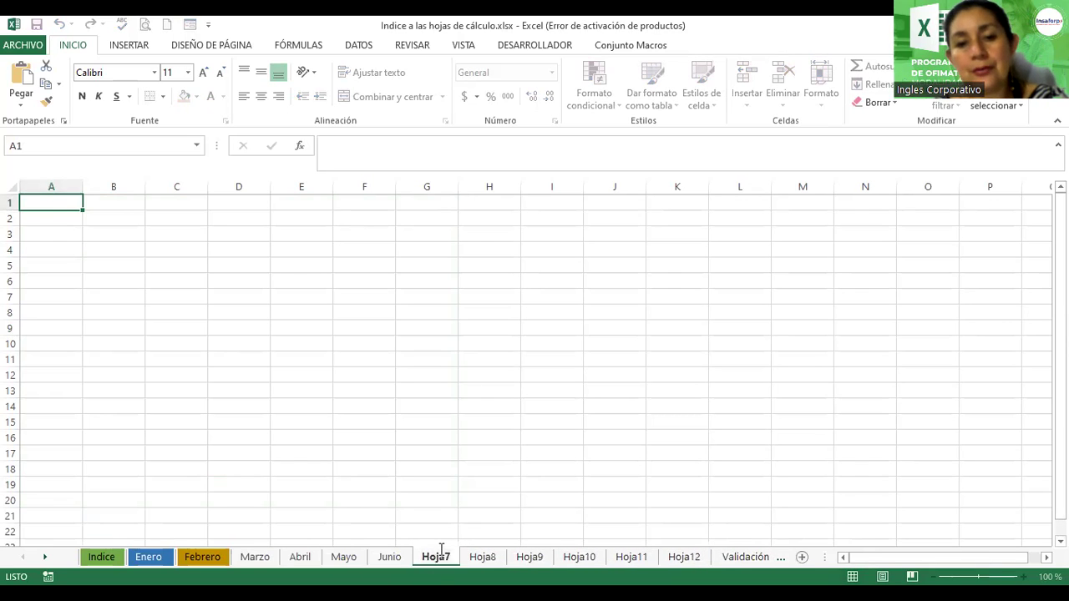
type("Julio")
key("Return")
Rename Hoja8 to Agosto and Hoja9 to Septiembre
left_click(473, 555)
double_click(476, 557)
type("Agosto")
key("Return")
left_click(526, 557)
double_click(527, 557)
type("S")
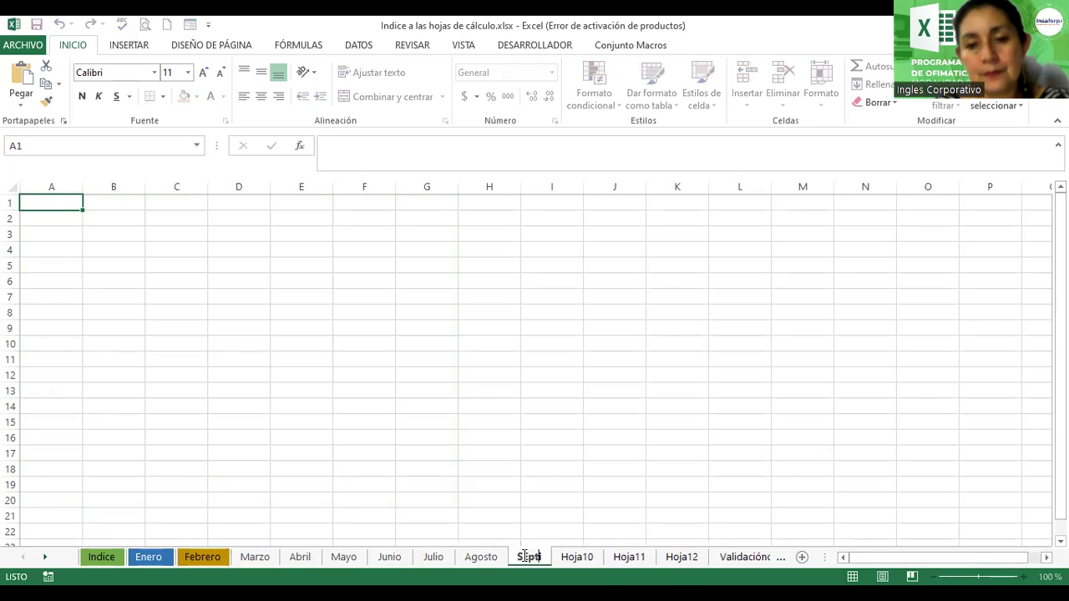
type("e")
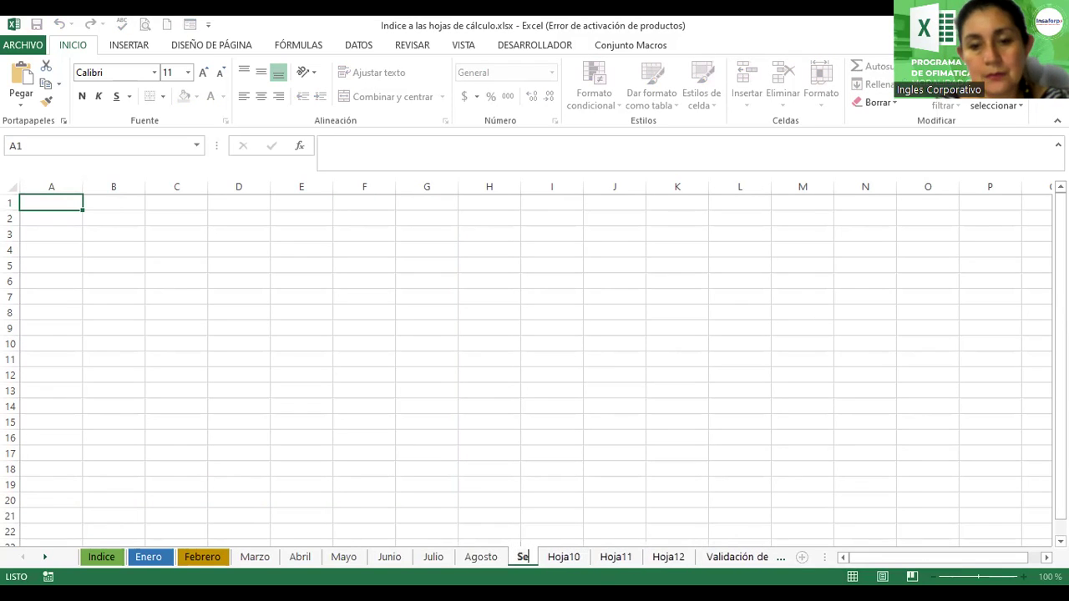
type("ptiembre")
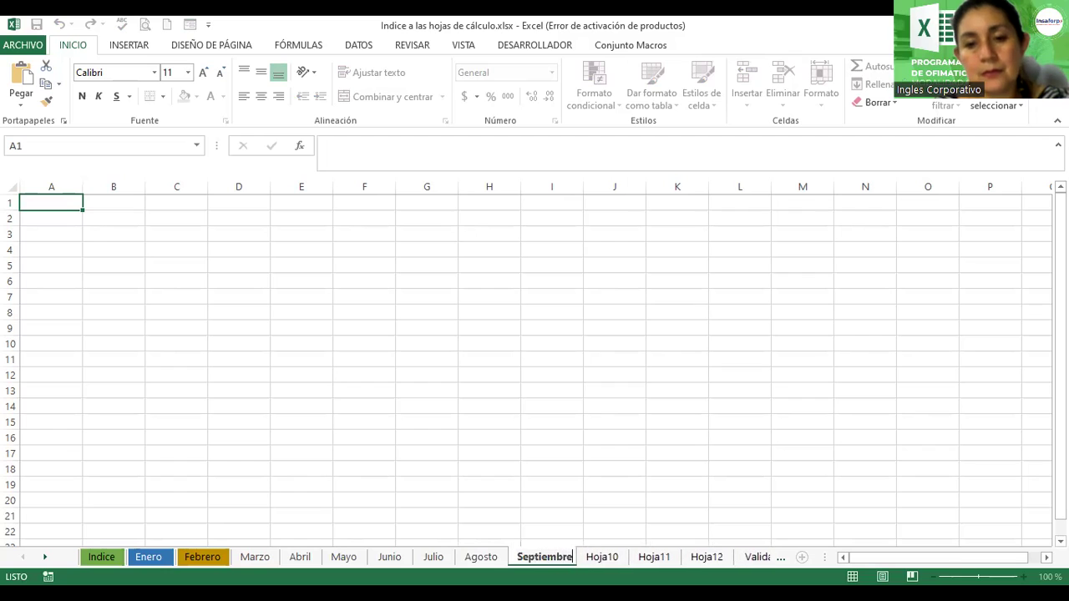
Rename Hoja10, Hoja11 and Hoja12 to Octubre, Noviembre and Diciembre
double_click(607, 557)
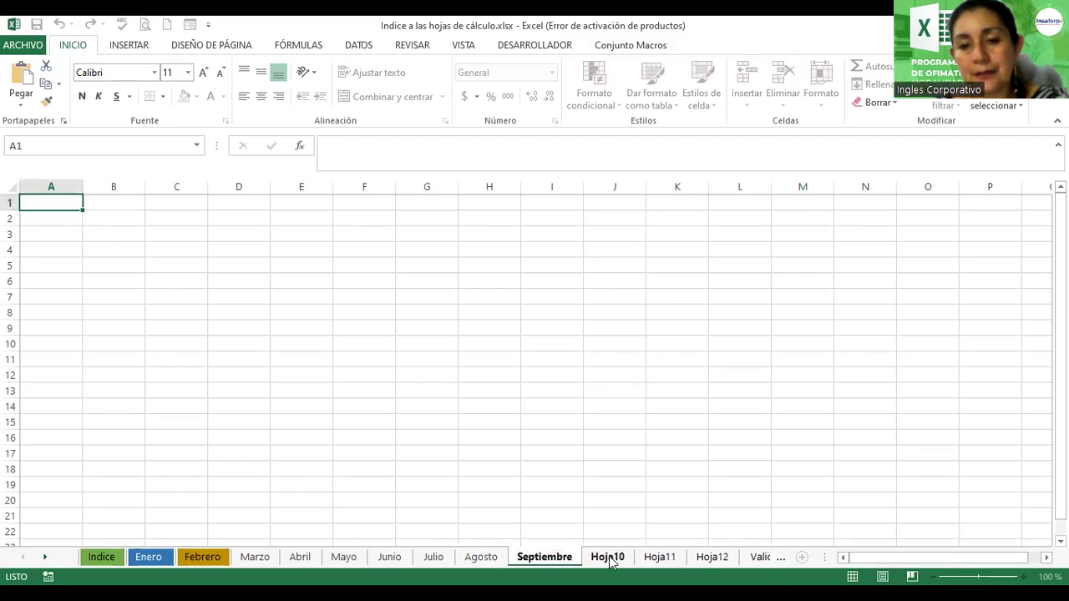
type("Octubre")
key("Return")
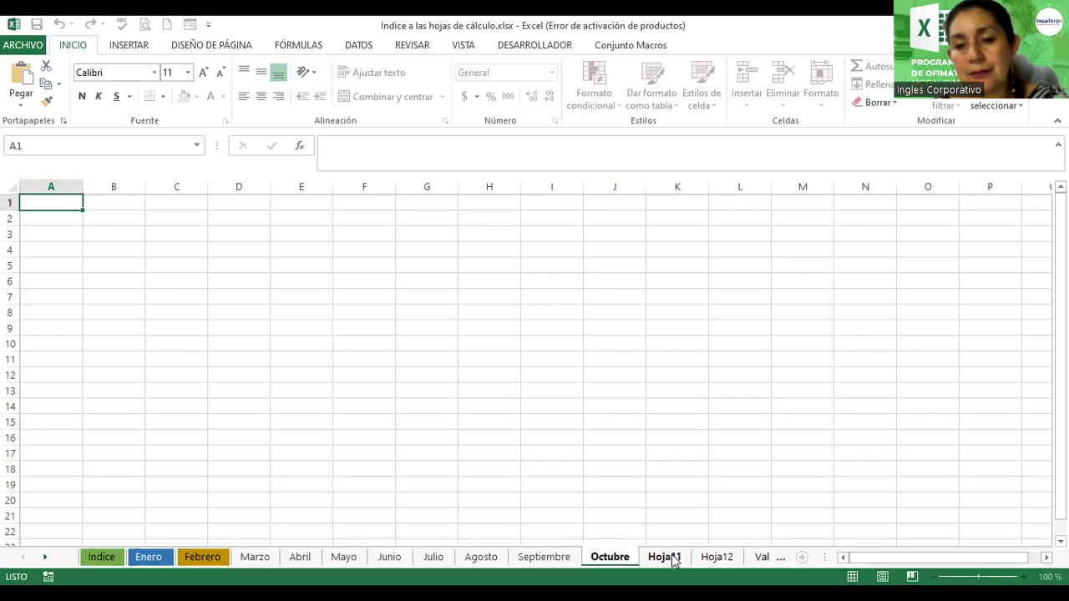
double_click(673, 558)
type("Nov")
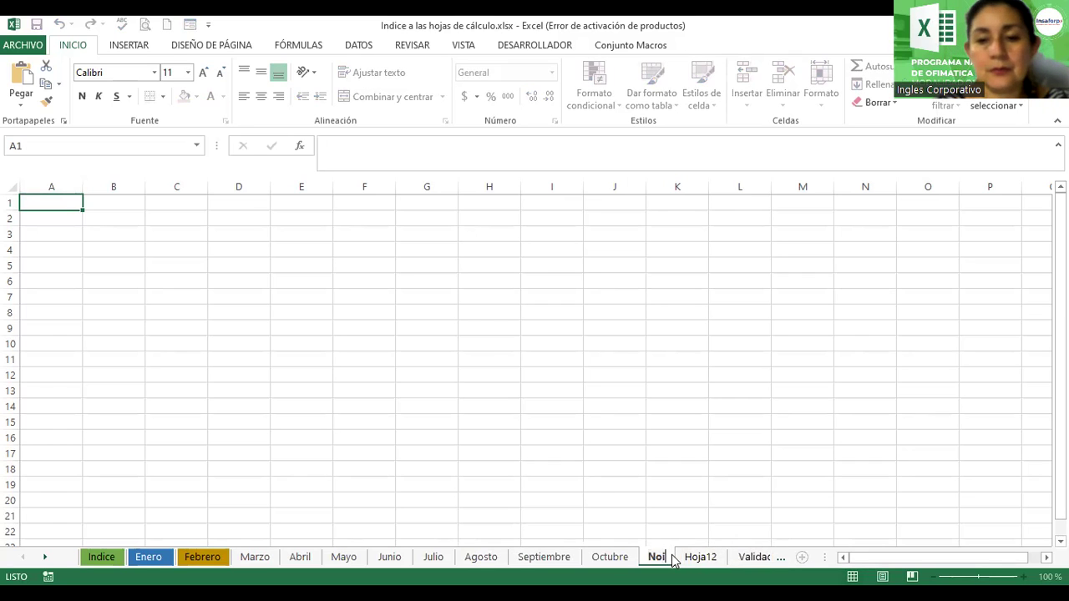
type("iembre")
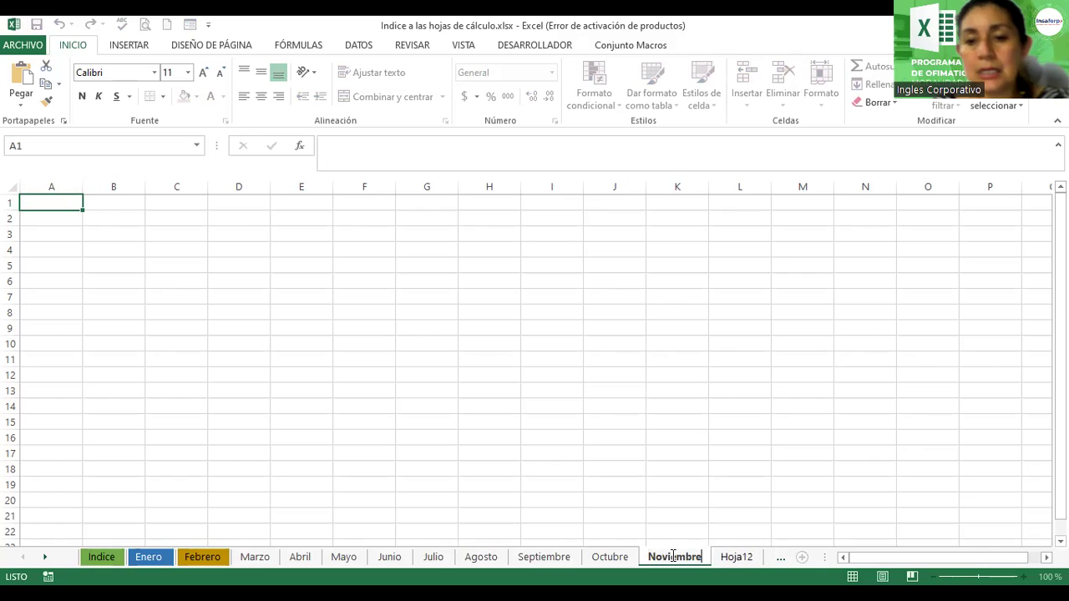
key("Return")
double_click(725, 565)
type("Diciembre")
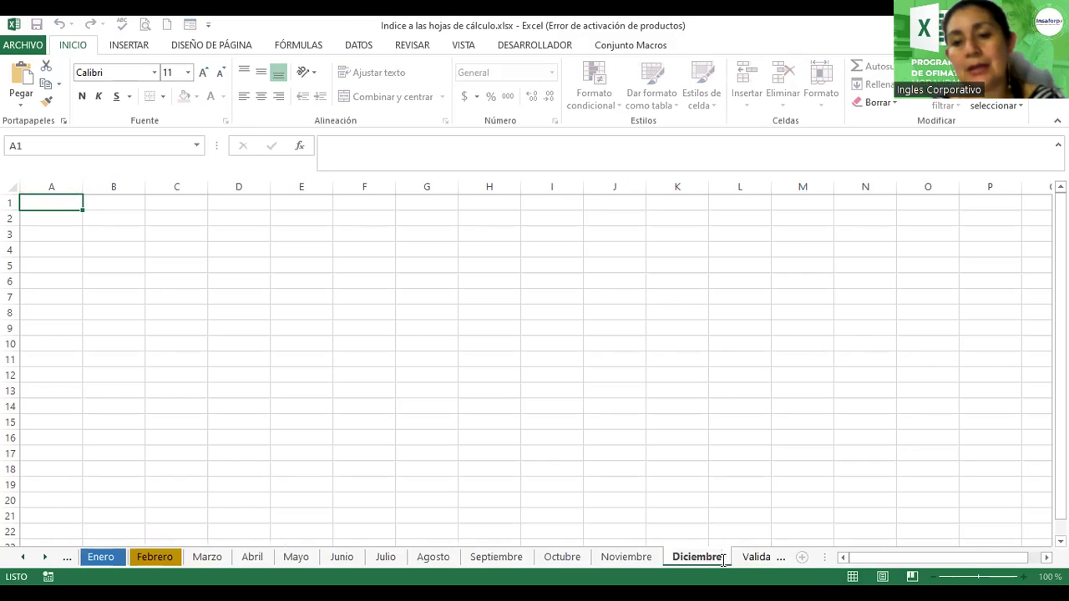
key("Return")
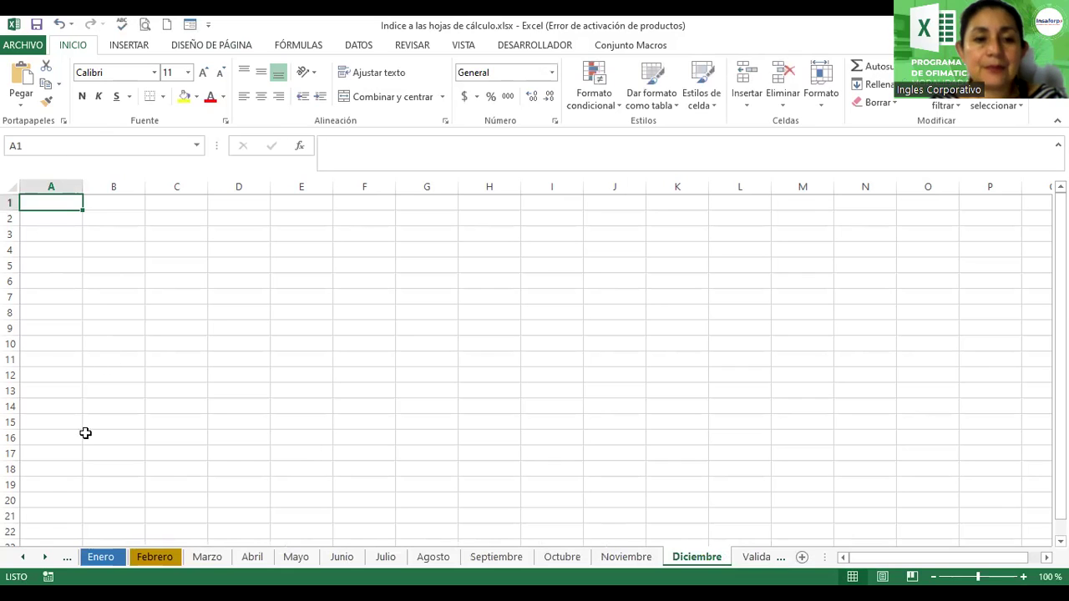
left_click(68, 560)
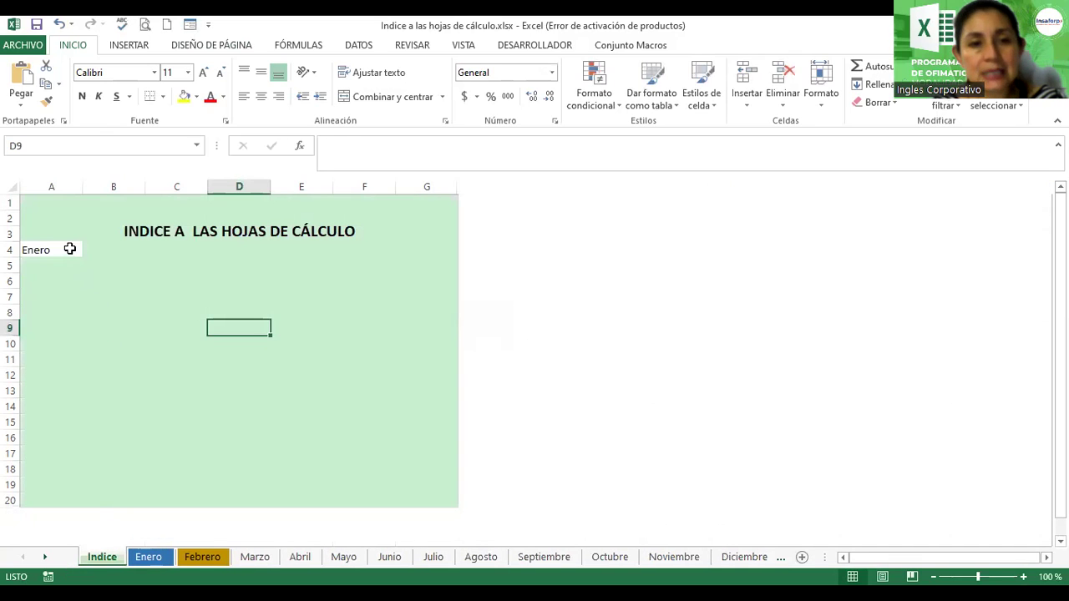
left_click(68, 247)
scroll(180, 333, "up", 1, "ctrl")
scroll(179, 333, "up", 3, "ctrl")
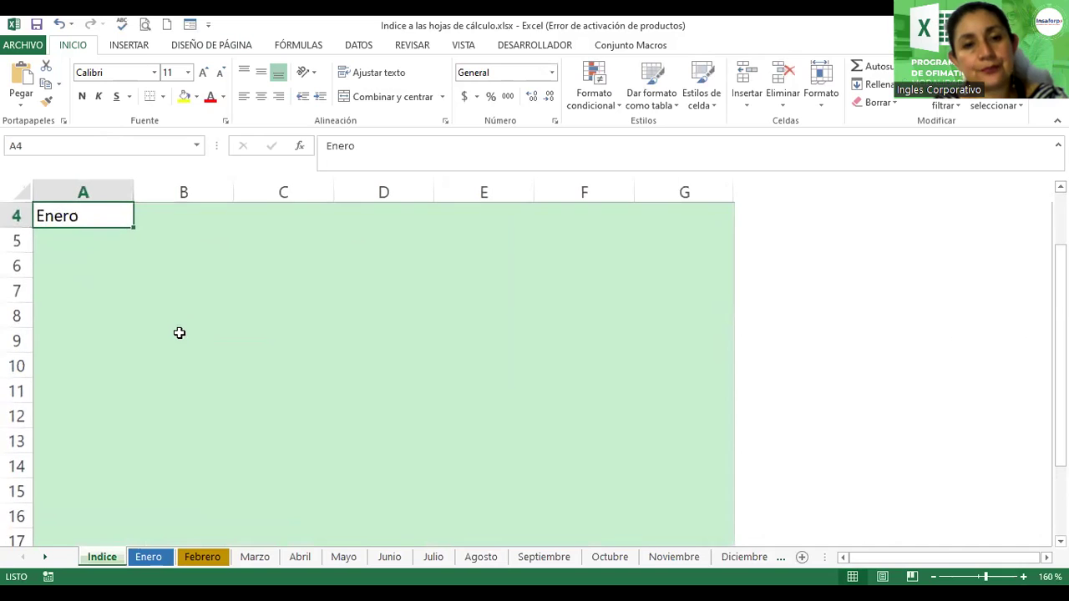
scroll(226, 369, "up", 2, "ctrl")
scroll(227, 369, "up", 1)
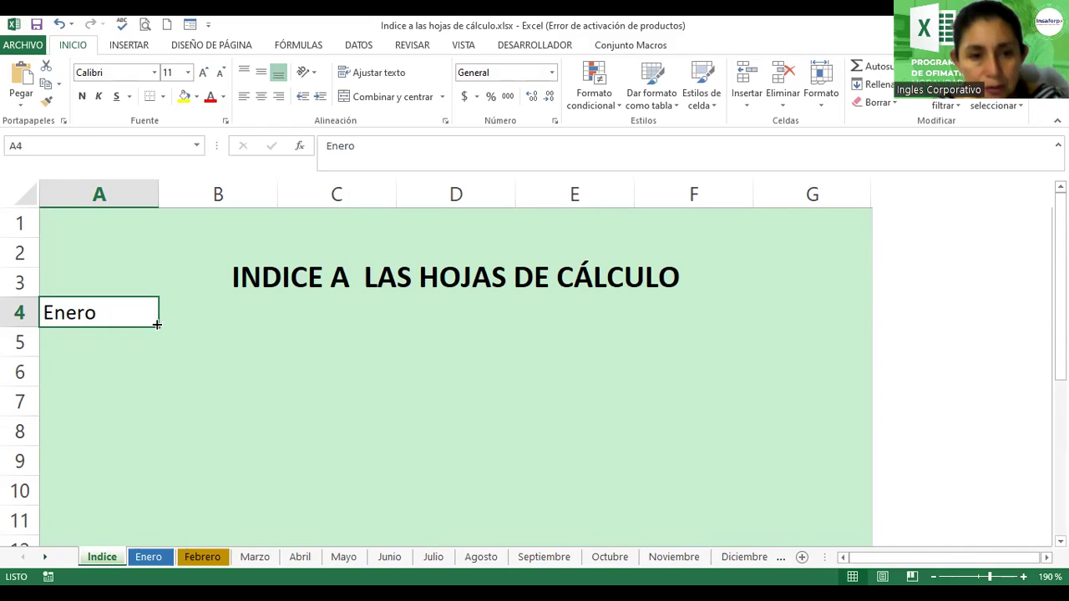
left_click_drag(157, 327, 152, 543)
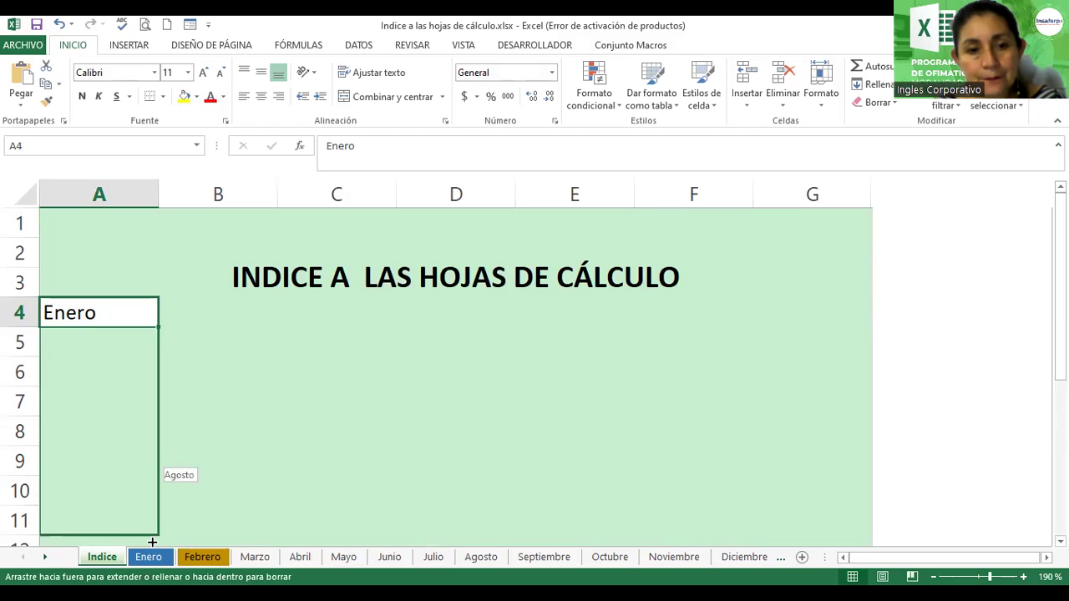
mouse_move(151, 497)
left_mouse_down()
mouse_move(152, 530)
mouse_move(146, 523)
left_mouse_up()
scroll(146, 522, "up", 1)
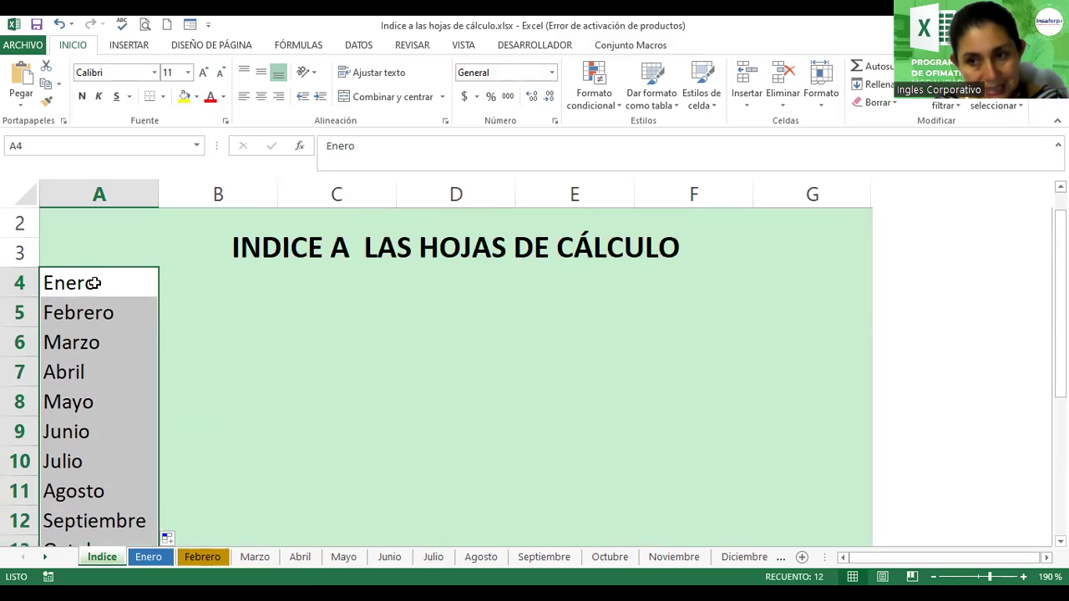
left_click(94, 284)
left_click(95, 312)
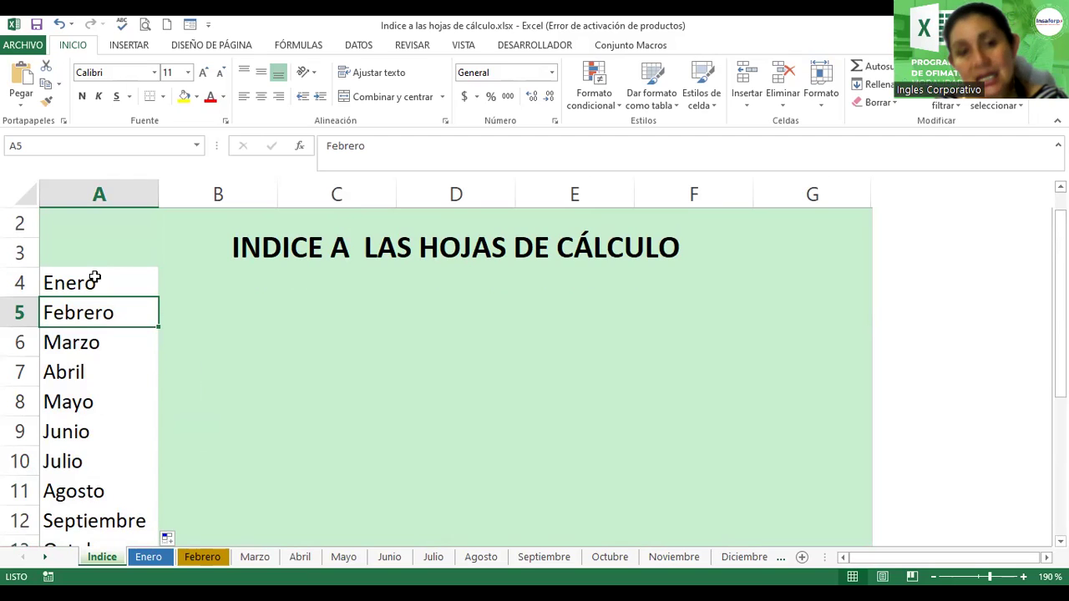
left_click(91, 283)
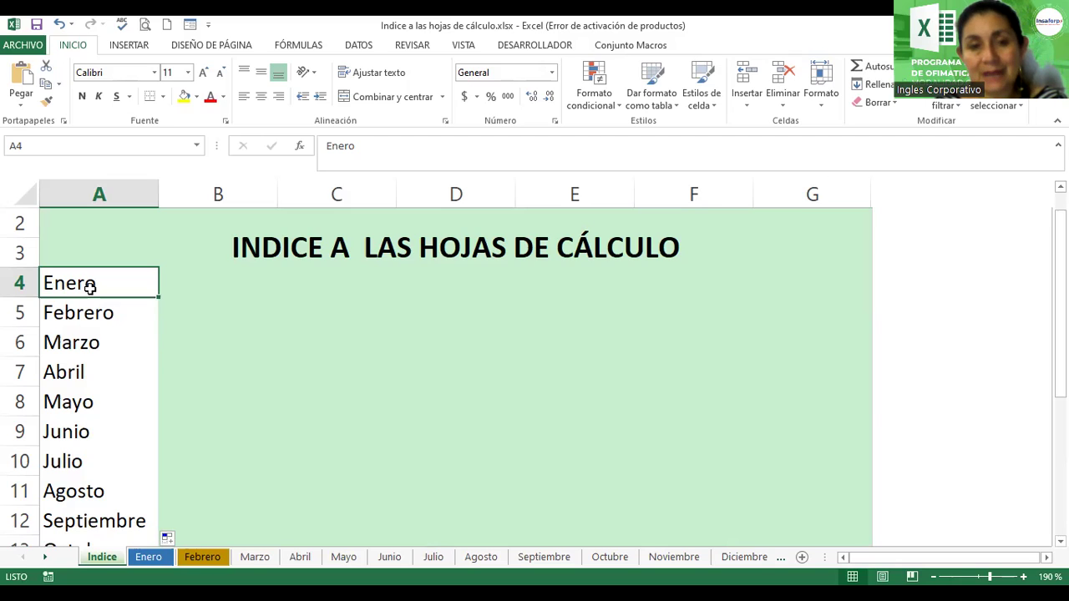
left_click(211, 288)
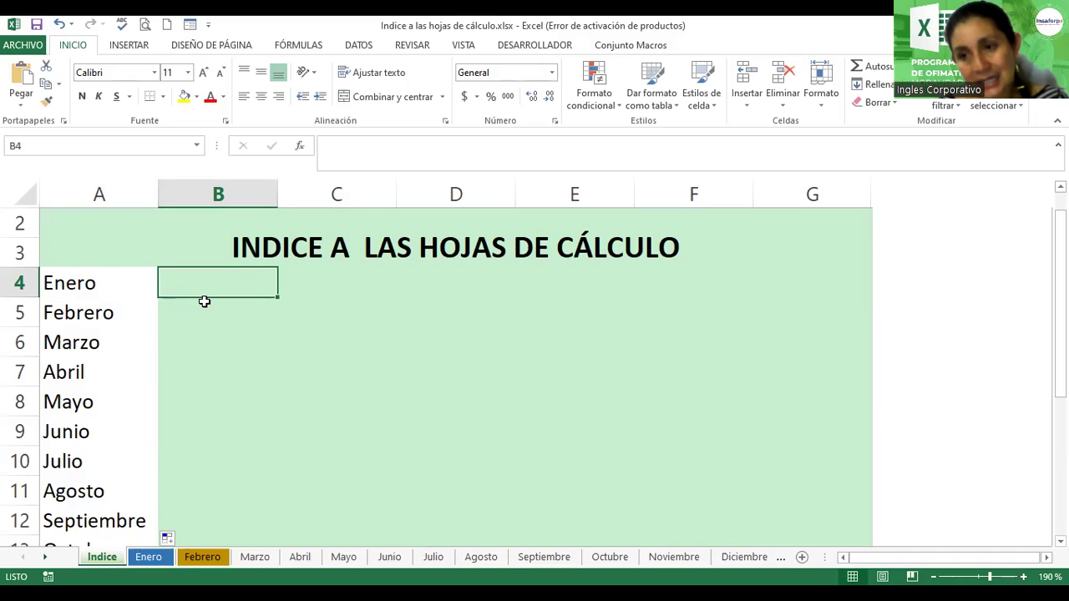
left_click(65, 284)
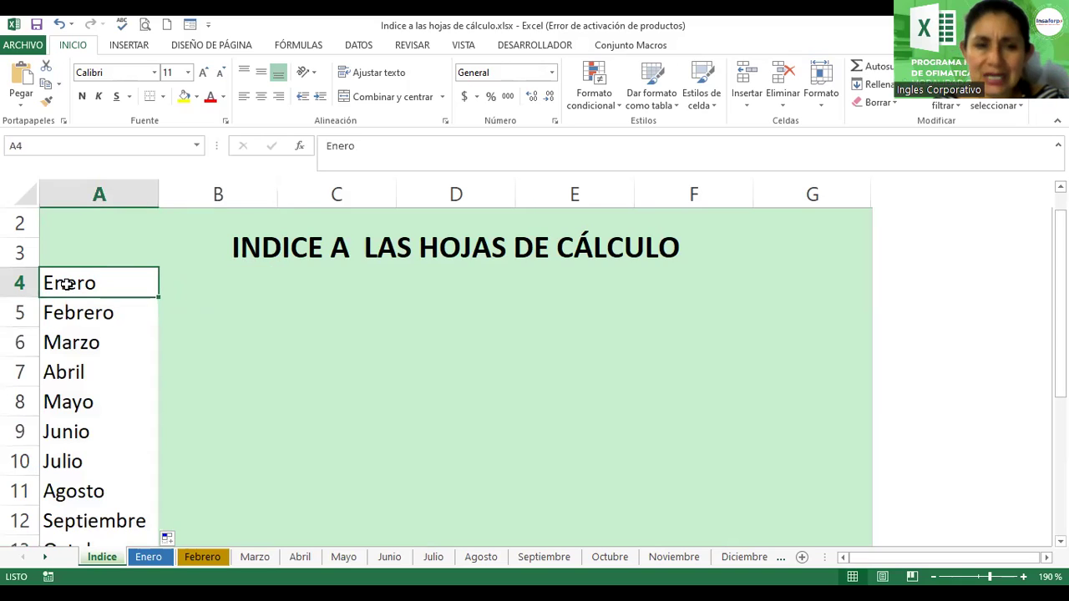
scroll(87, 291, "down", 2)
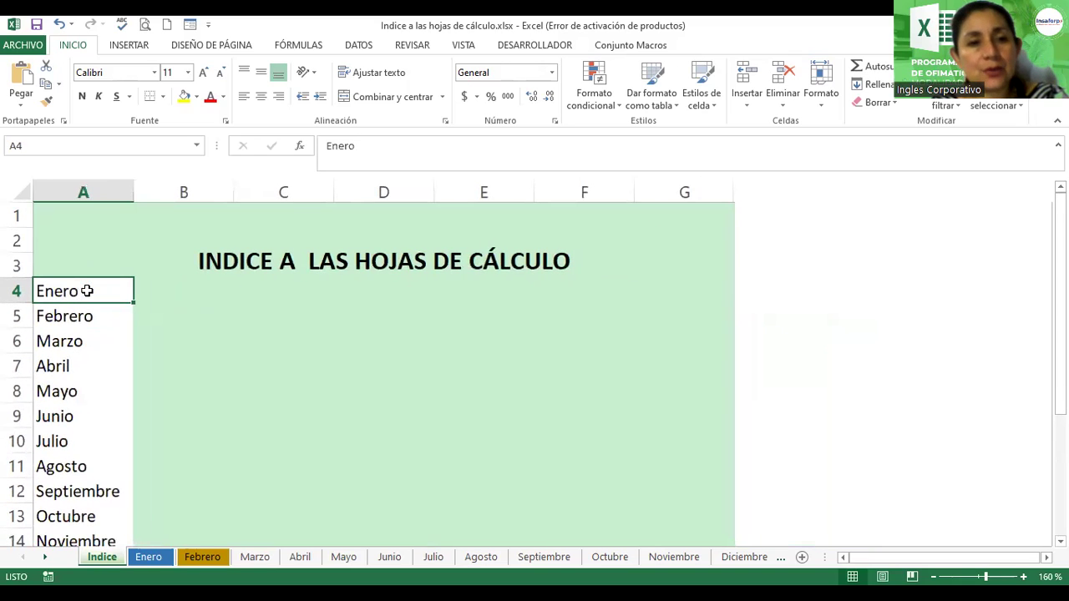
Open Excel Options from ARCHIVO and show the Avanzadas page
left_click(16, 42)
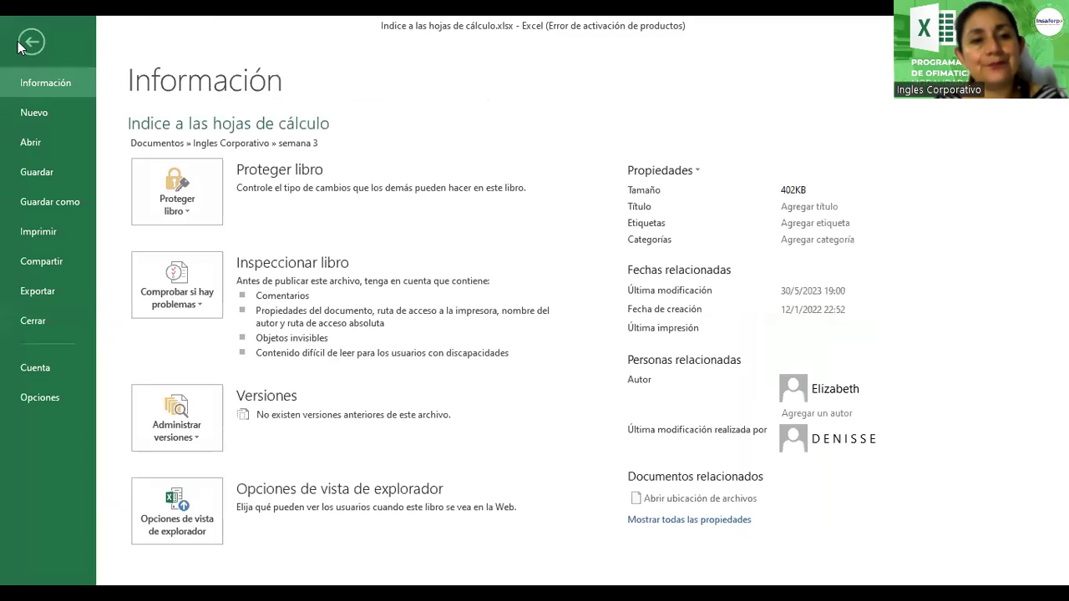
left_click(58, 390)
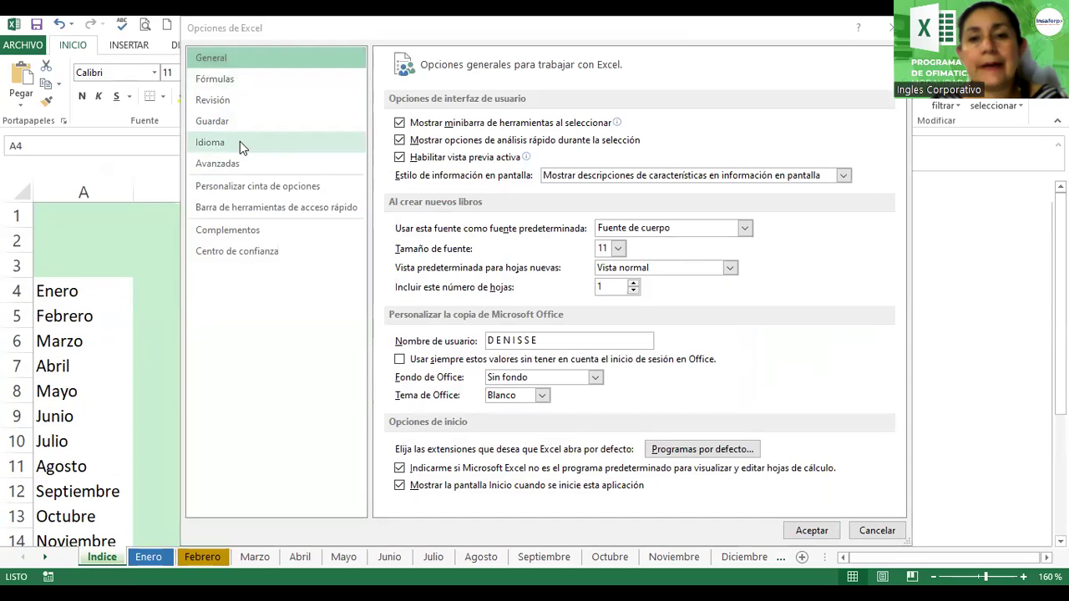
left_click(258, 168)
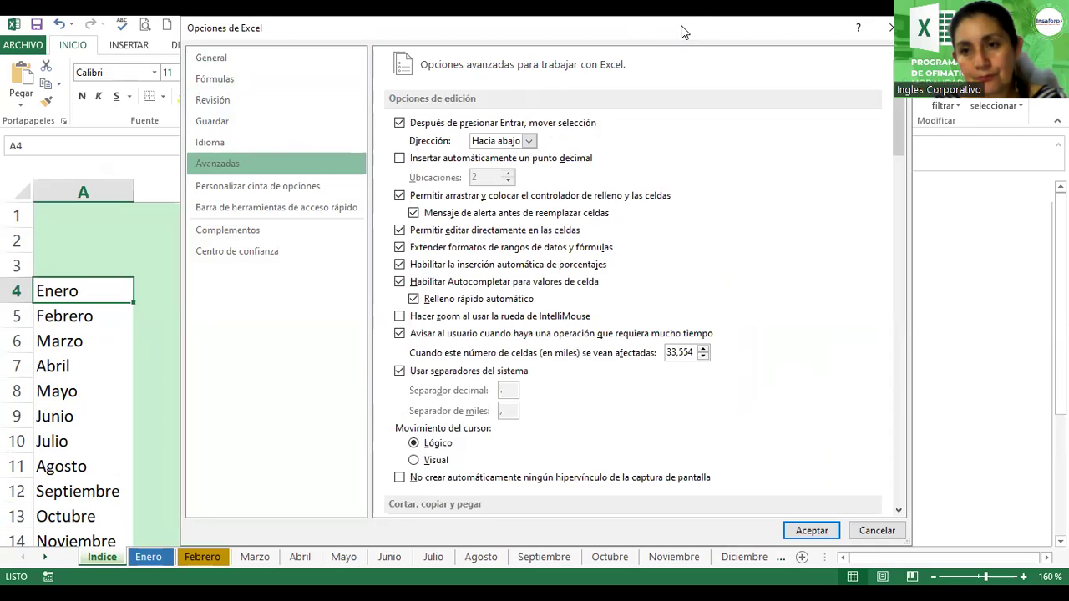
Go down to the General section and choose Modificar listas personalizadas
scroll(648, 260, "down", 3)
scroll(648, 259, "down", 5)
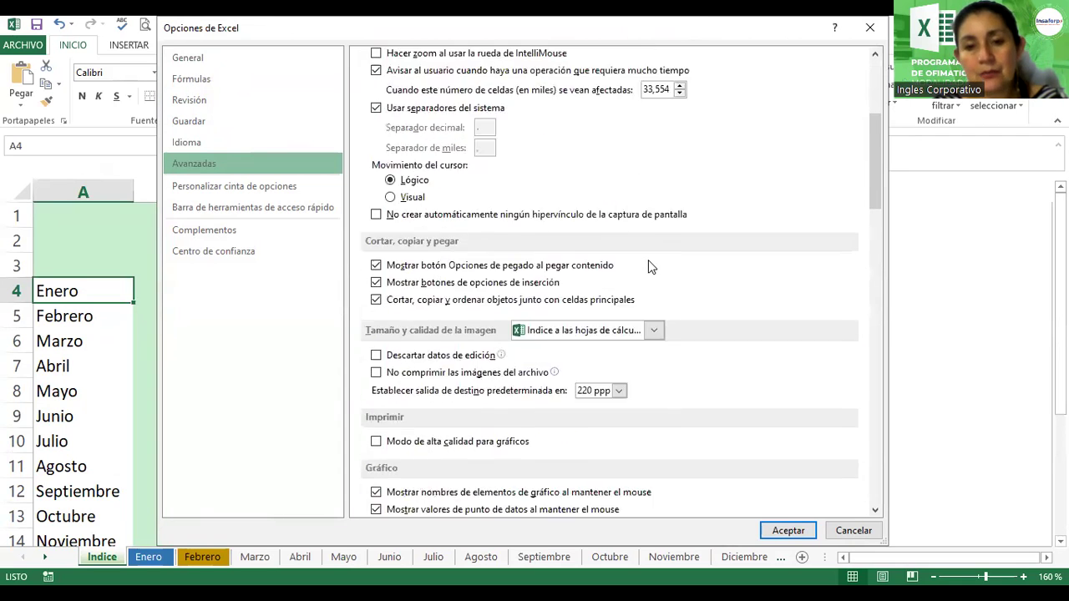
scroll(649, 264, "down", 2)
scroll(649, 264, "down", 2)
scroll(649, 264, "down", 2)
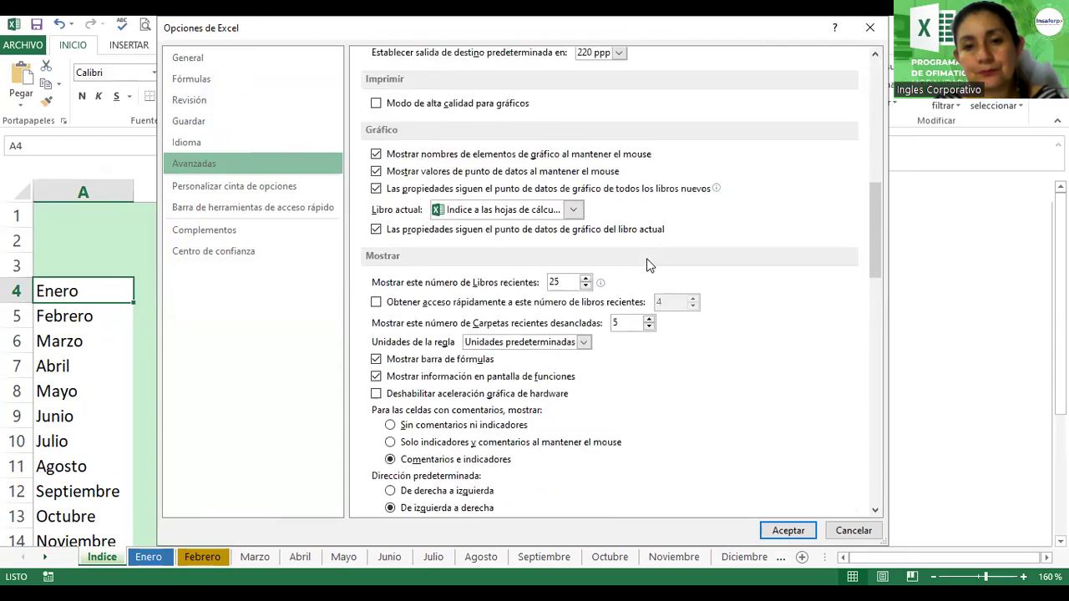
scroll(649, 264, "down", 4)
scroll(649, 265, "down", 1)
scroll(649, 266, "down", 6)
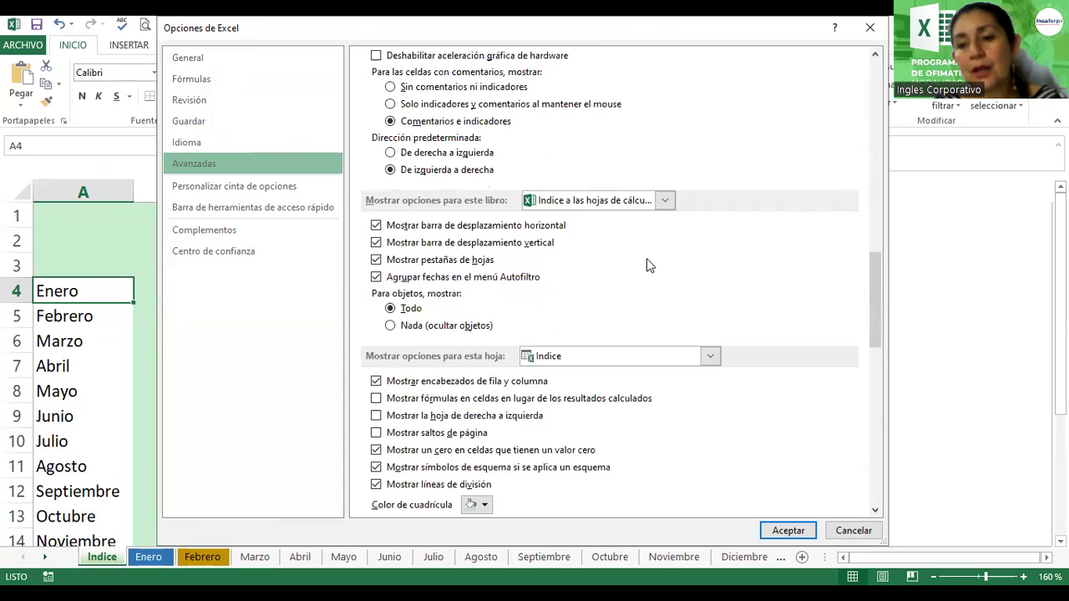
scroll(650, 265, "down", 3)
scroll(649, 265, "down", 4)
scroll(649, 265, "down", 1)
scroll(649, 265, "down", 1)
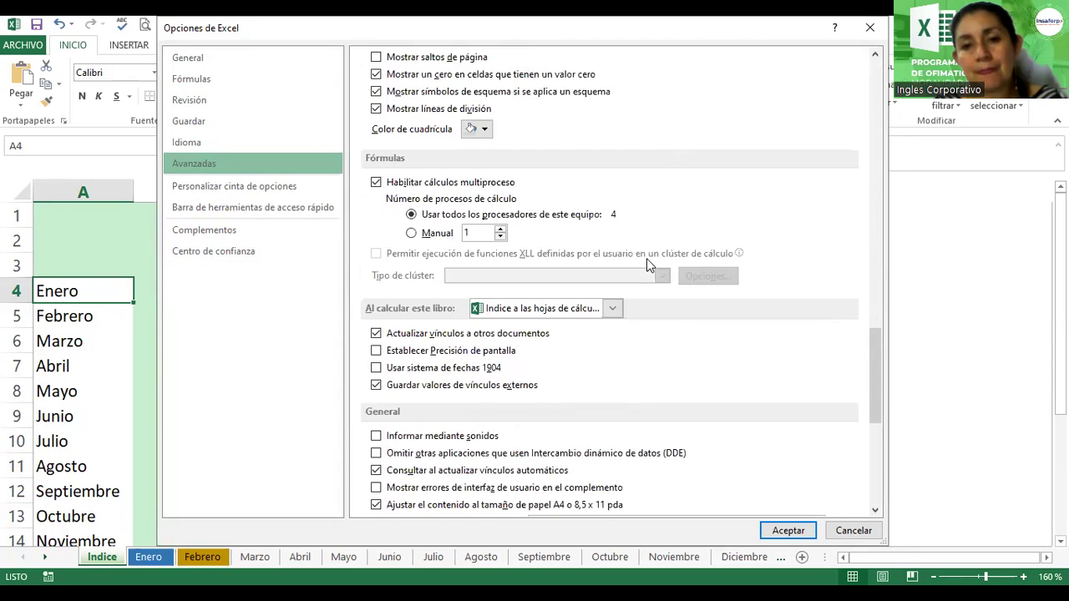
mouse_move(646, 259)
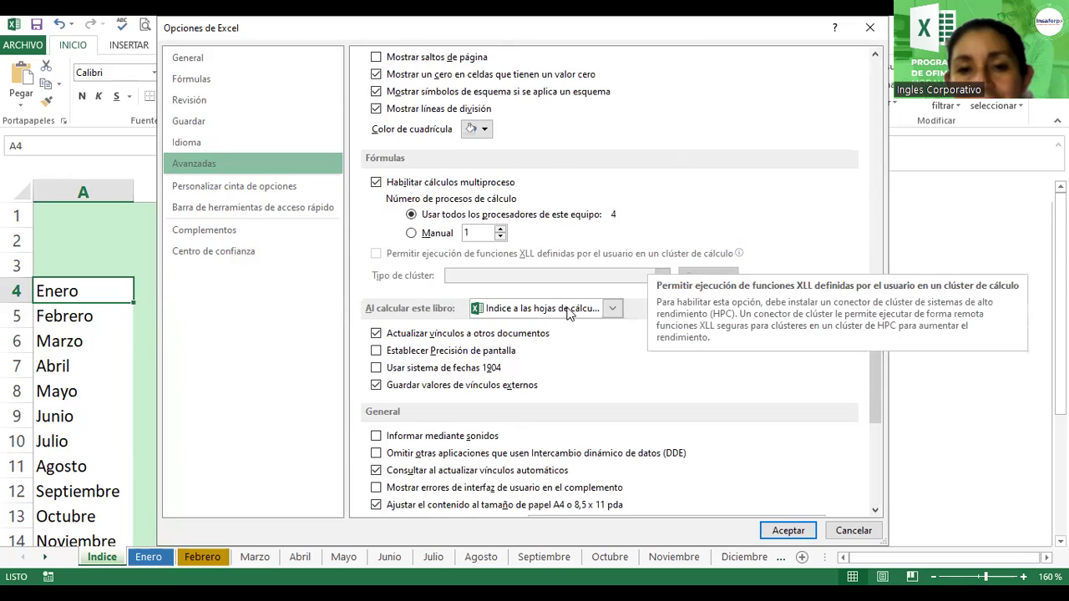
scroll(558, 284, "down", 2)
scroll(558, 282, "down", 2)
scroll(558, 282, "down", 1)
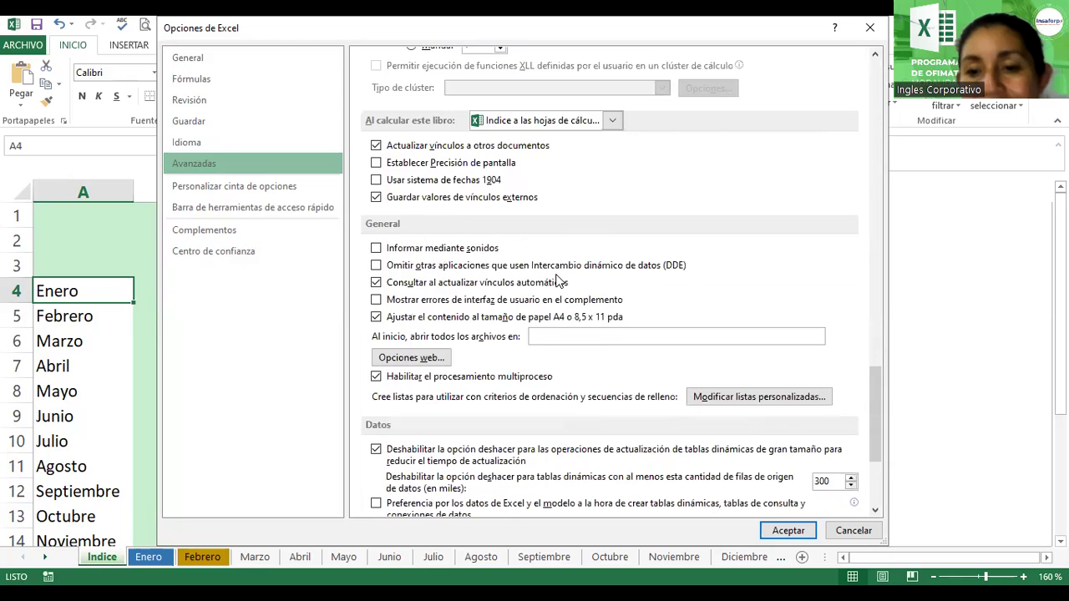
scroll(558, 281, "down", 1)
scroll(558, 281, "down", 1)
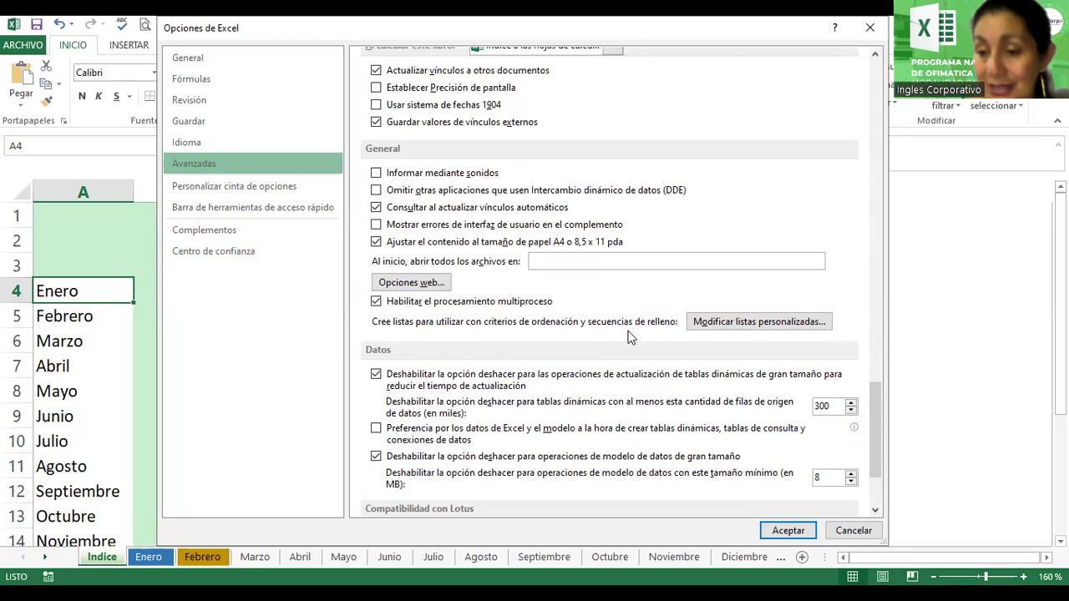
left_click(722, 323)
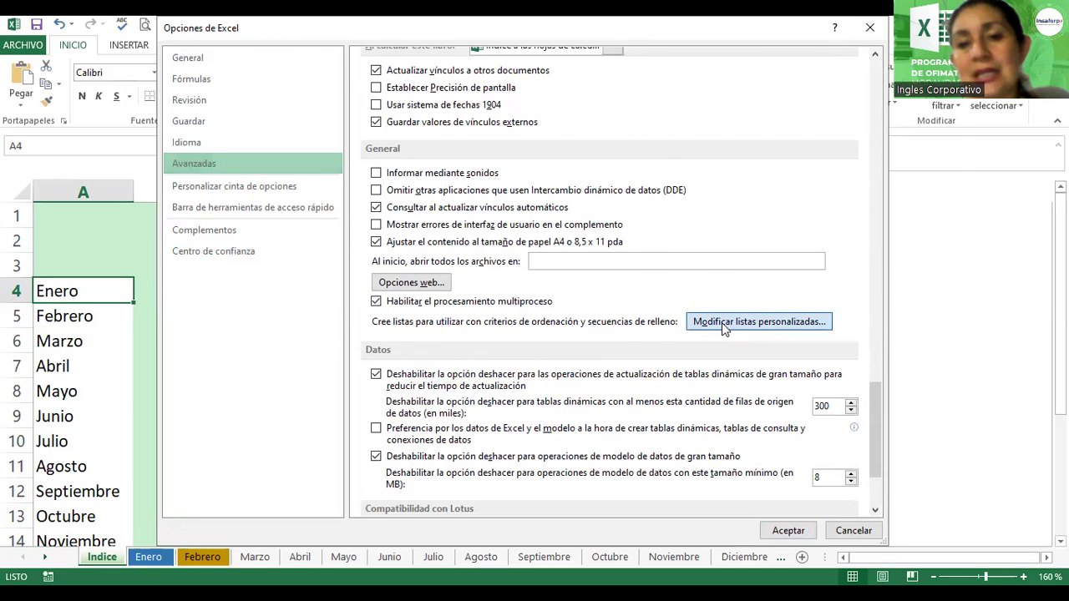
left_click(721, 323)
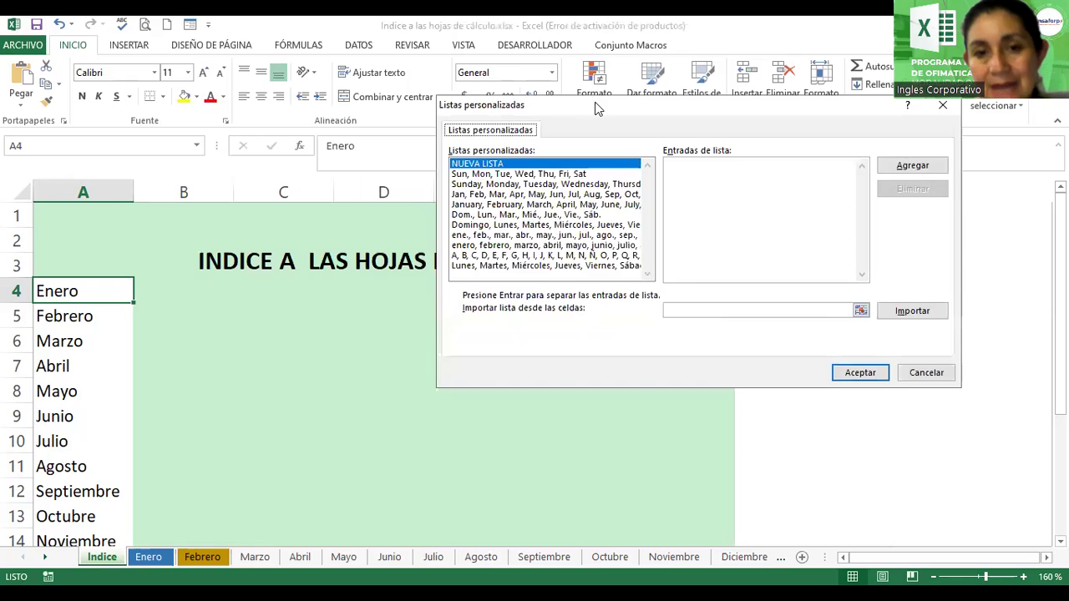
left_click_drag(598, 109, 490, 114)
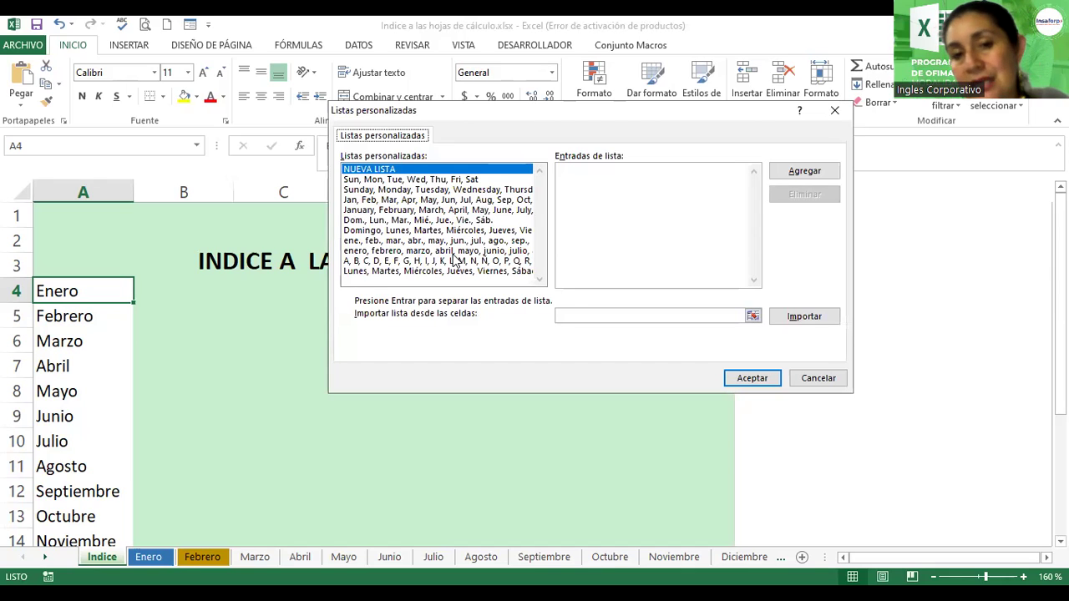
left_click(368, 180)
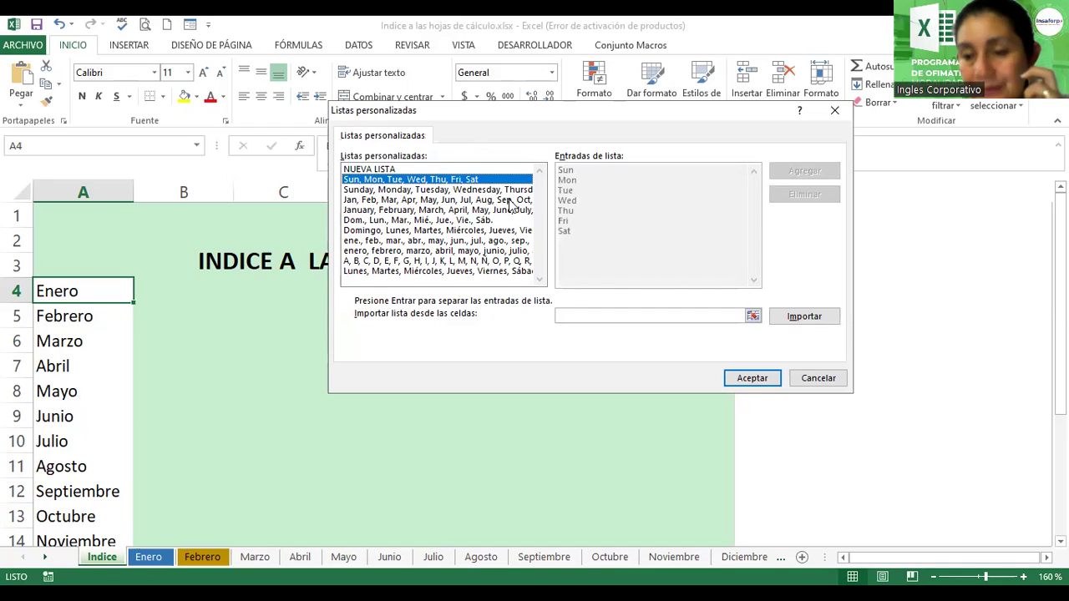
left_click(355, 191)
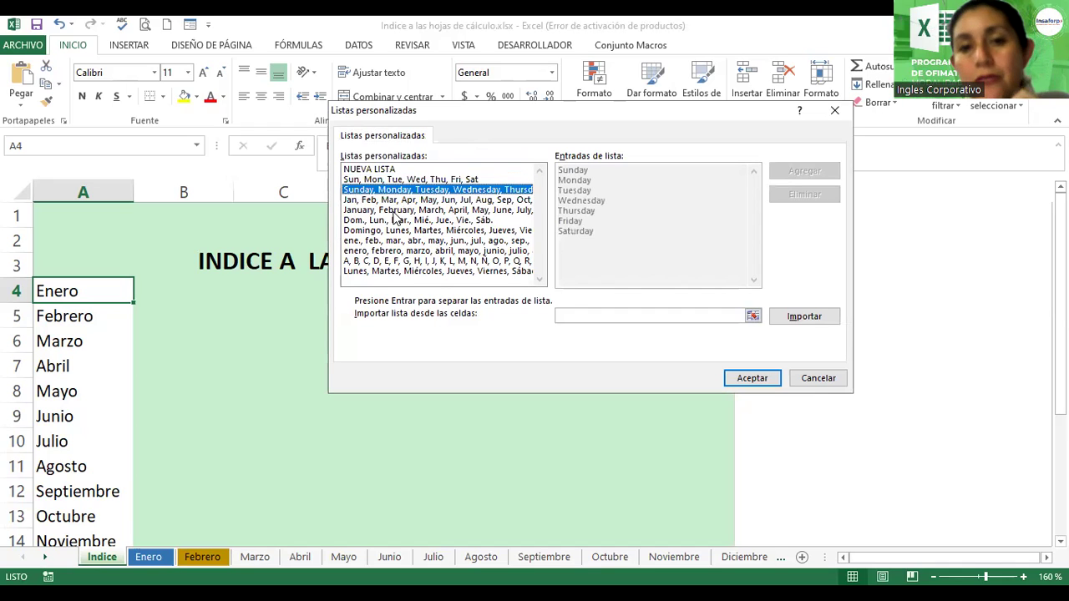
left_click(451, 260)
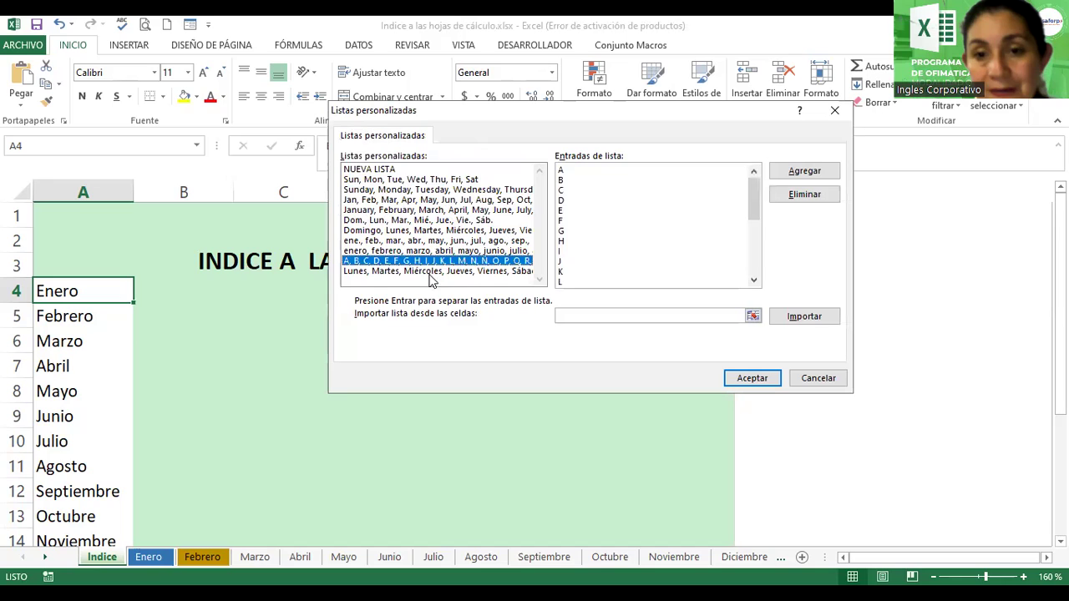
left_click(419, 272)
left_click(416, 261)
left_click(408, 272)
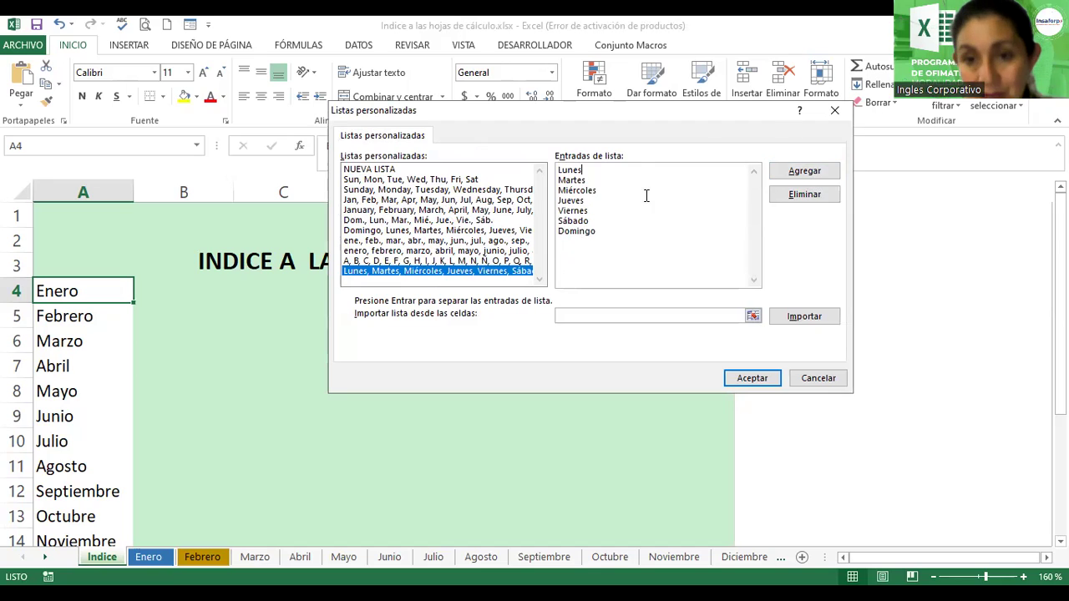
left_click(494, 261)
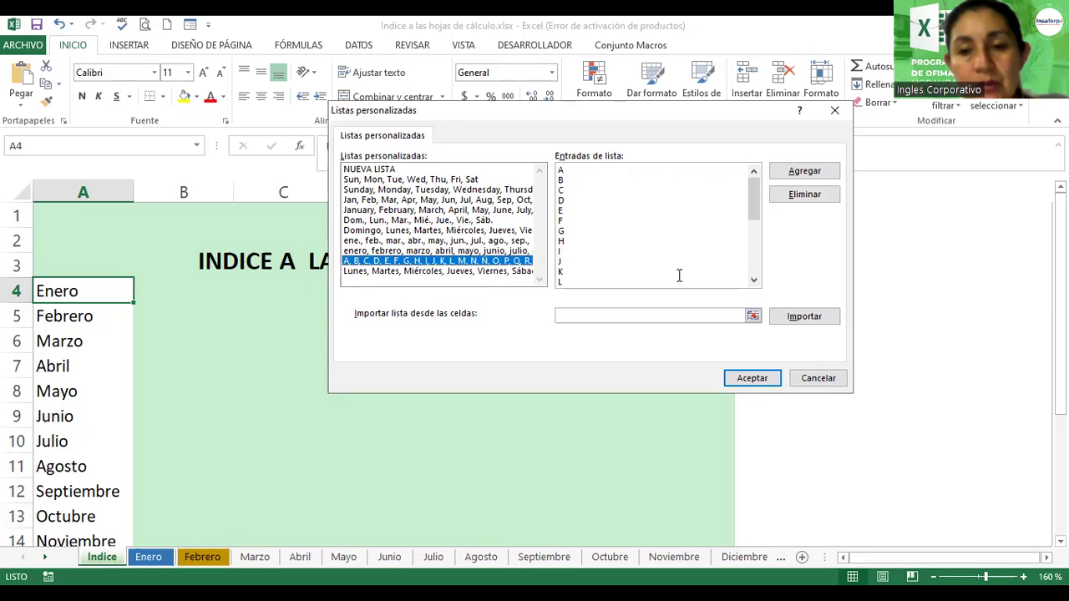
left_click(819, 378)
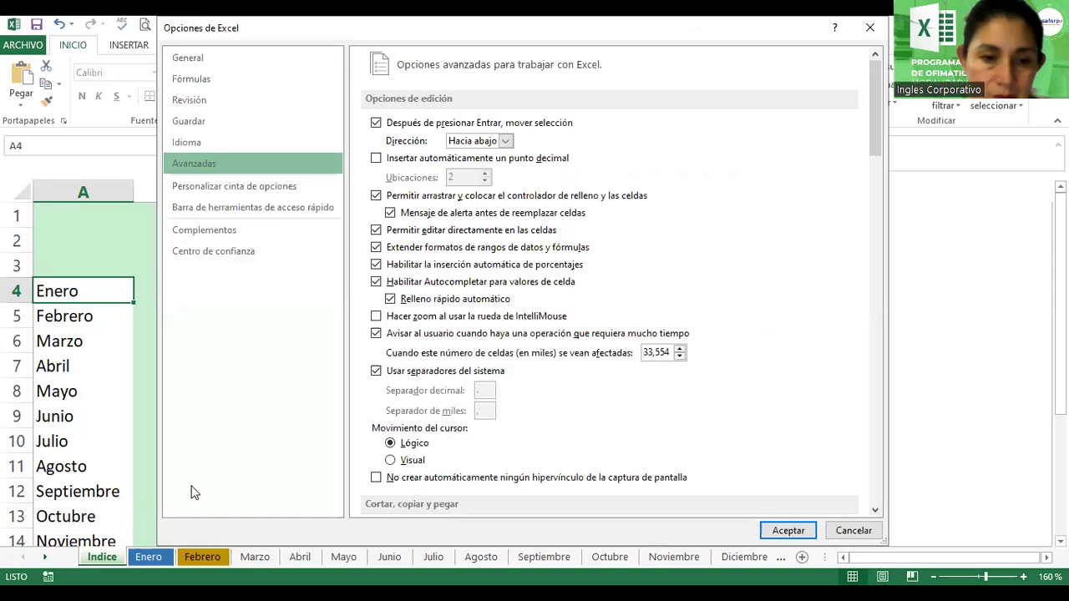
left_click(863, 533)
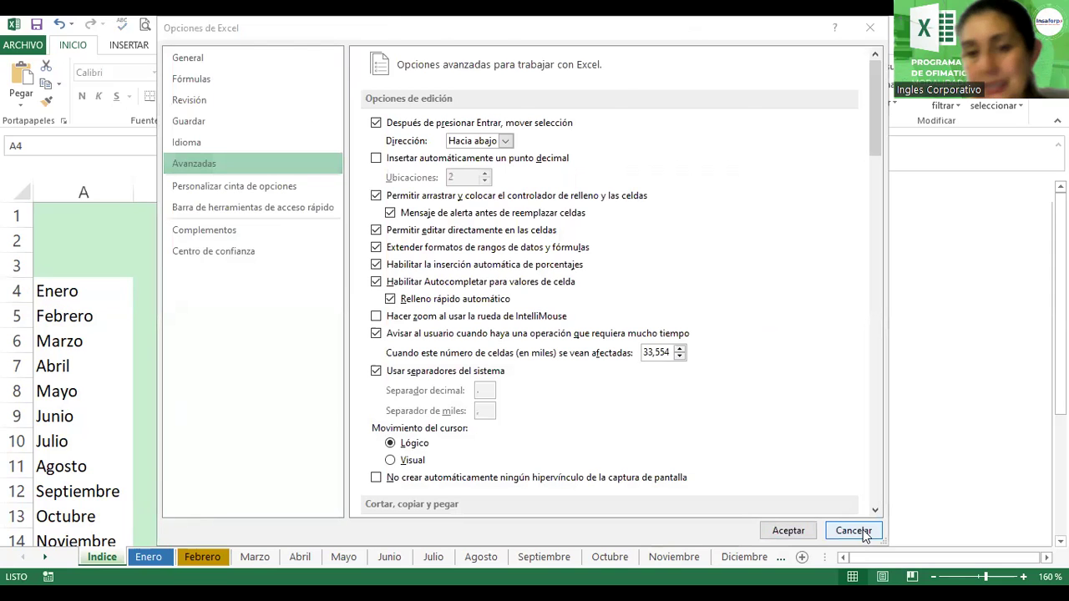
Select Enero in cell A4 on the Indice sheet and make it bold
left_click(172, 300)
scroll(170, 301, "down", 2)
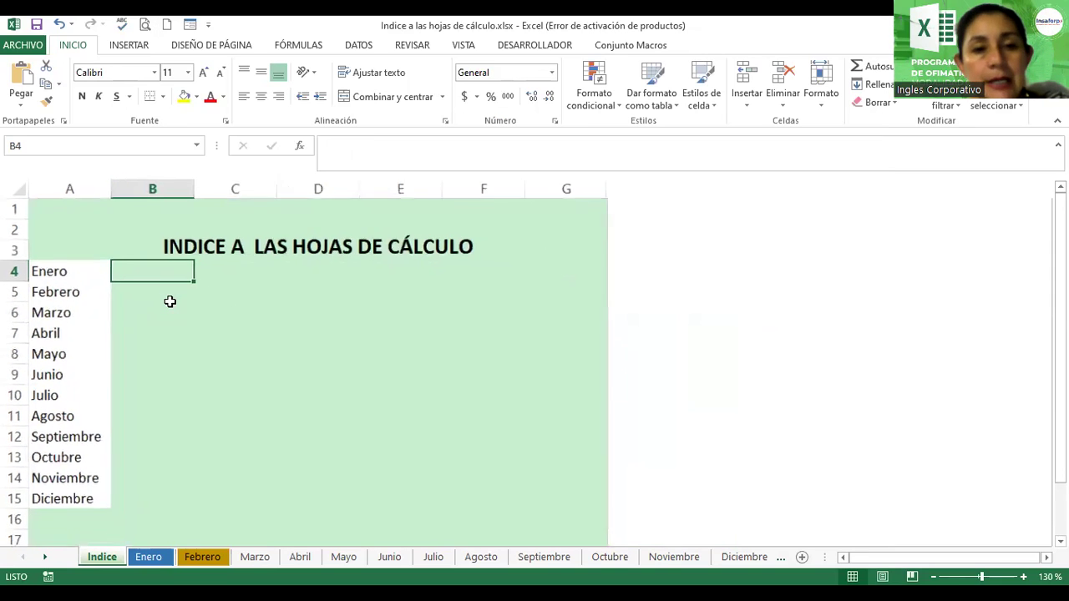
scroll(172, 301, "down", 1)
left_click(69, 261)
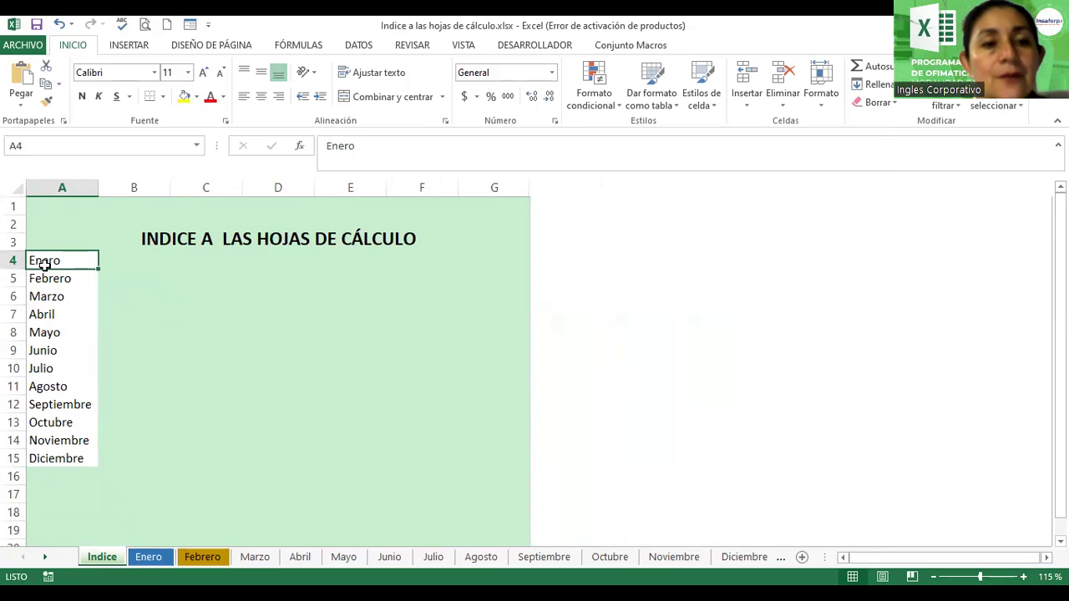
right_click(45, 262)
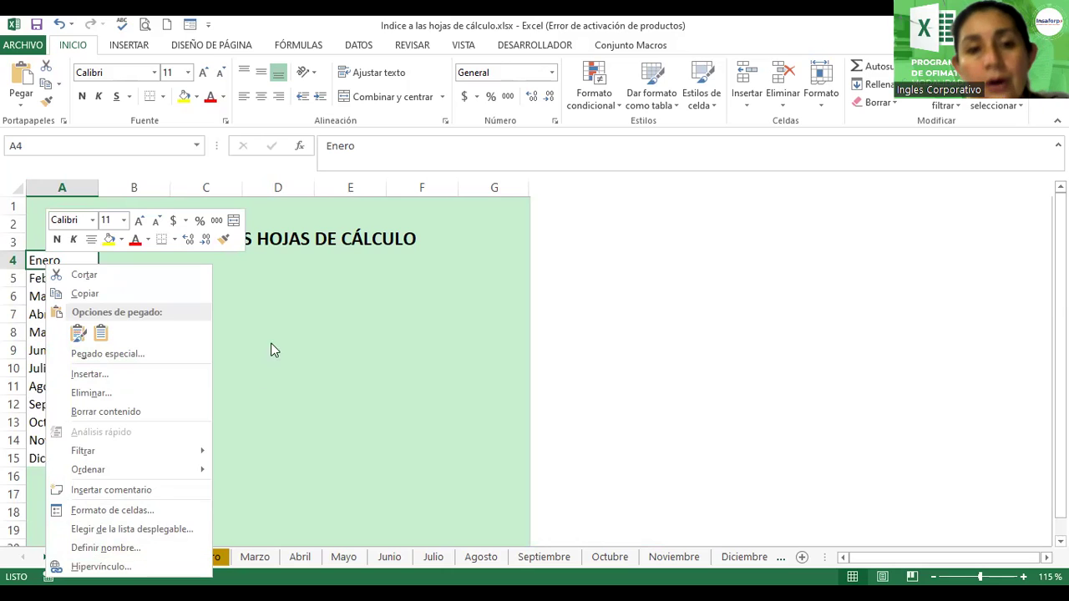
key("Escape")
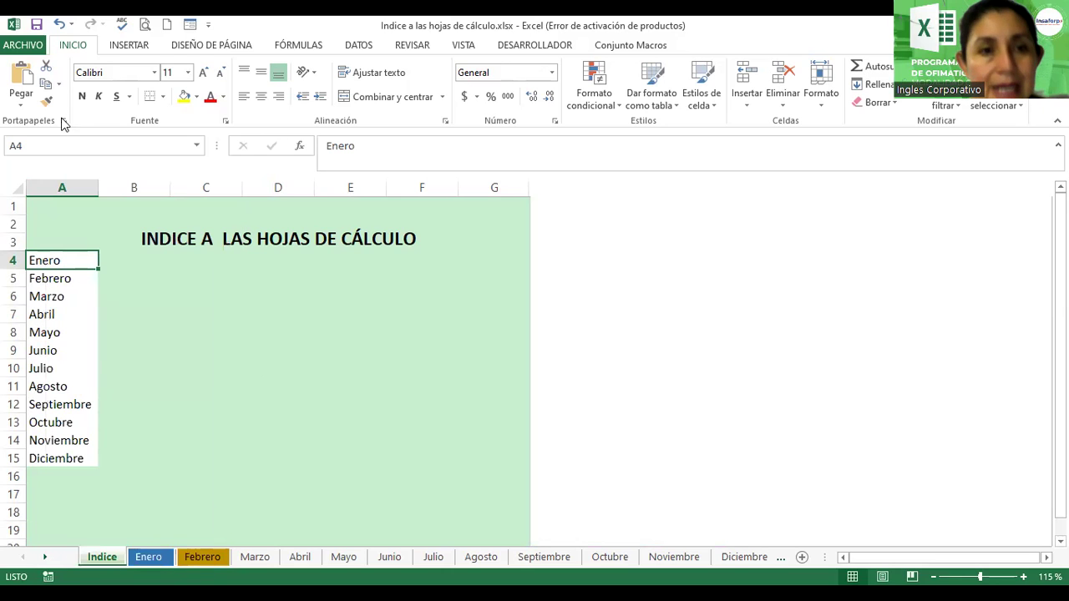
left_click(82, 96)
scroll(134, 301, "up", 2, "ctrl")
scroll(133, 301, "up", 3, "ctrl")
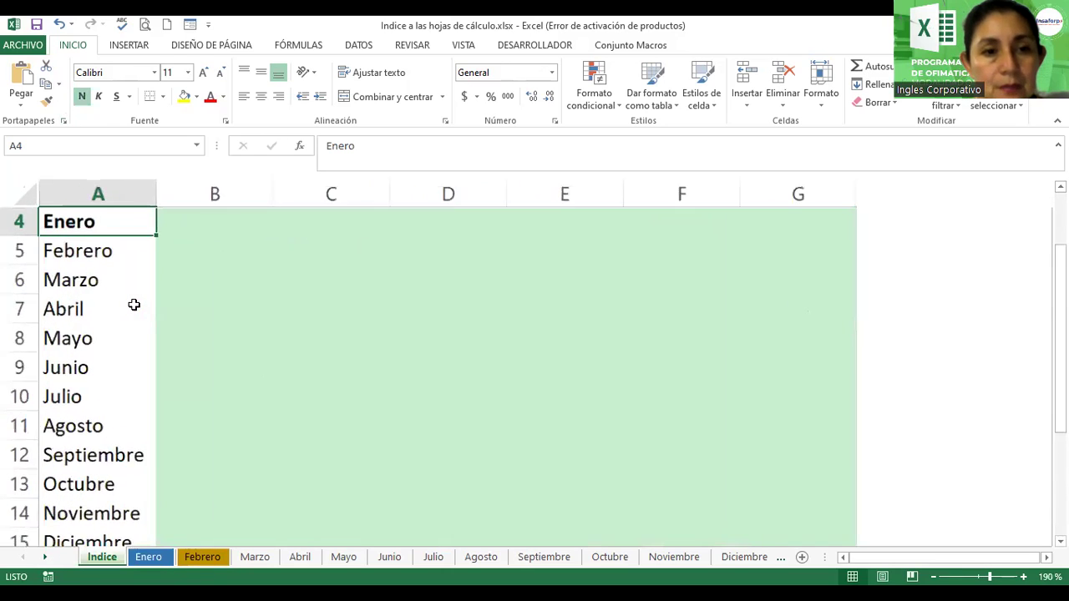
scroll(148, 287, "up", 1)
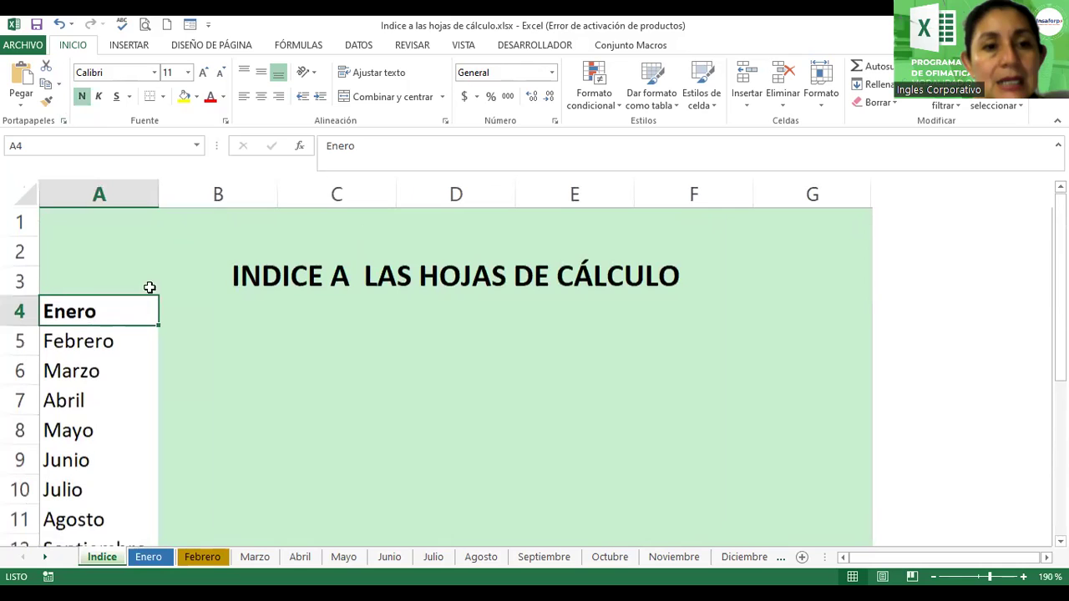
Open INSERTAR > Hipervínculo for cell A4 and select the Enero display text
left_click(134, 46)
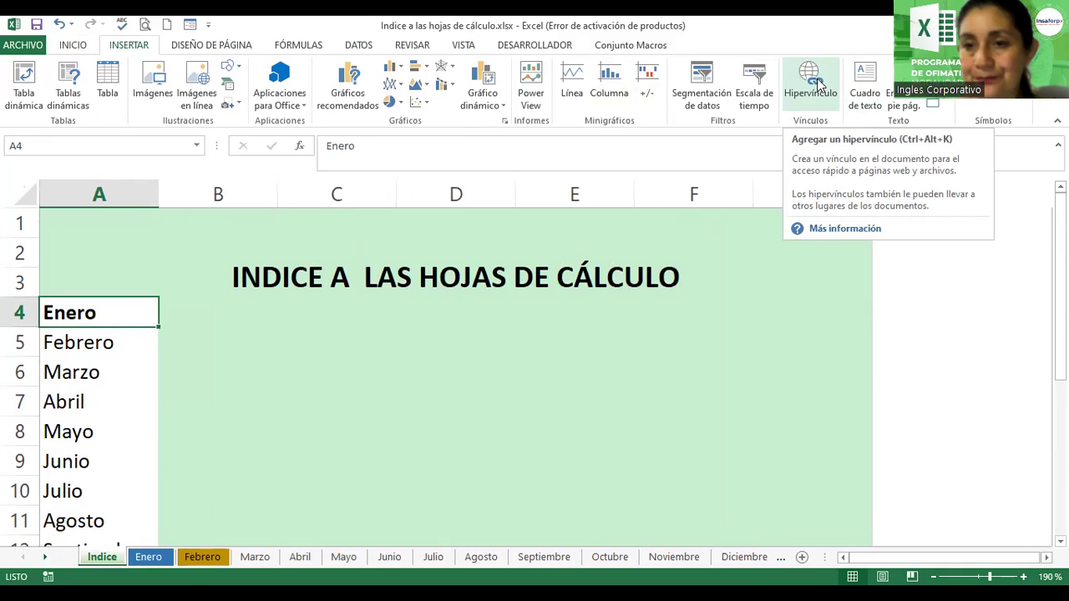
left_click(819, 86)
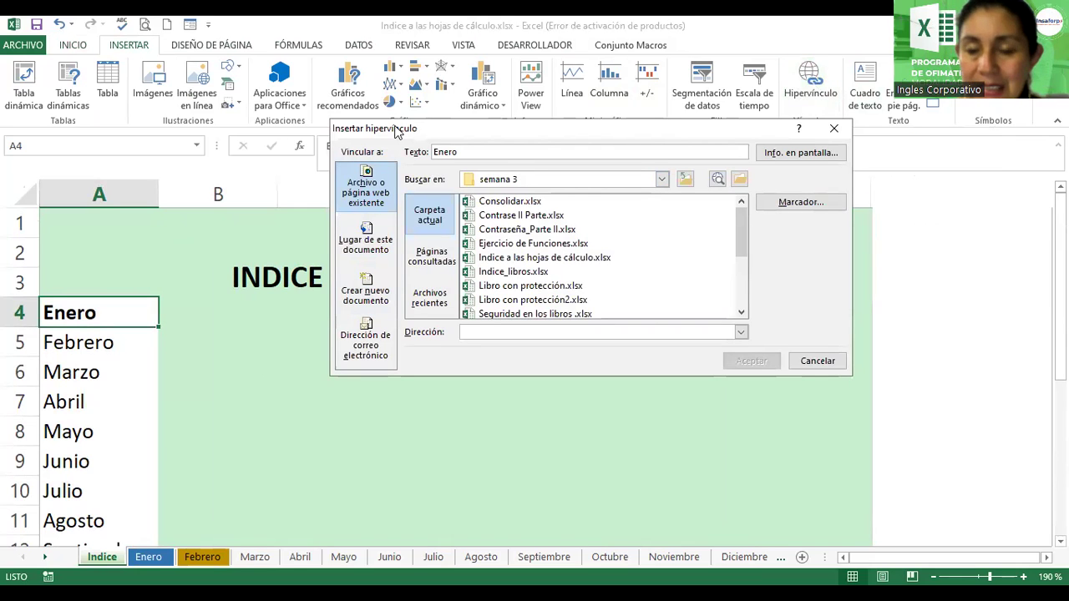
left_click_drag(398, 133, 328, 114)
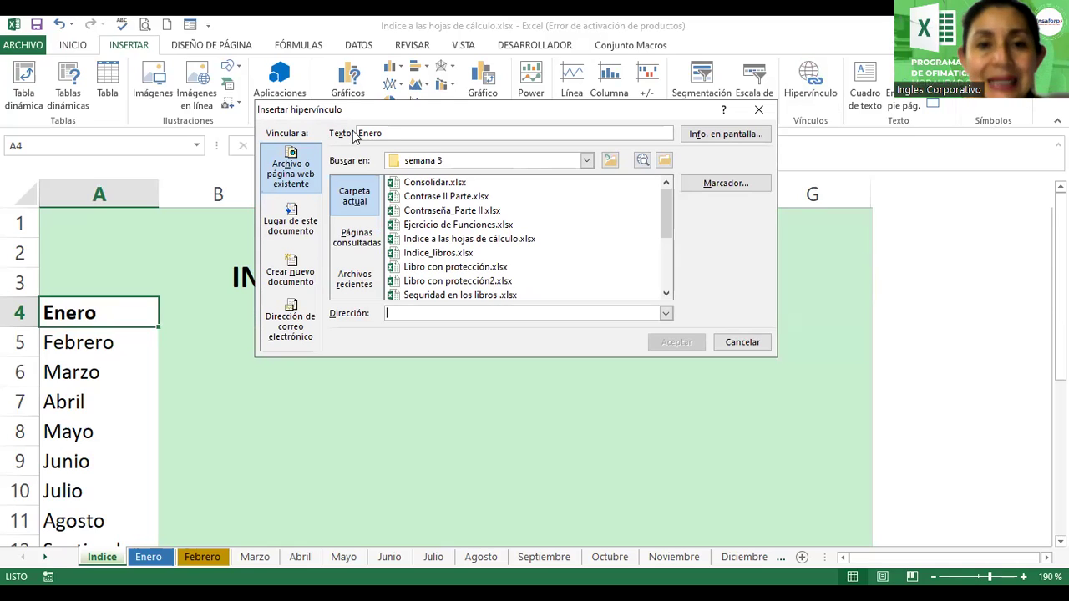
left_click_drag(386, 133, 351, 136)
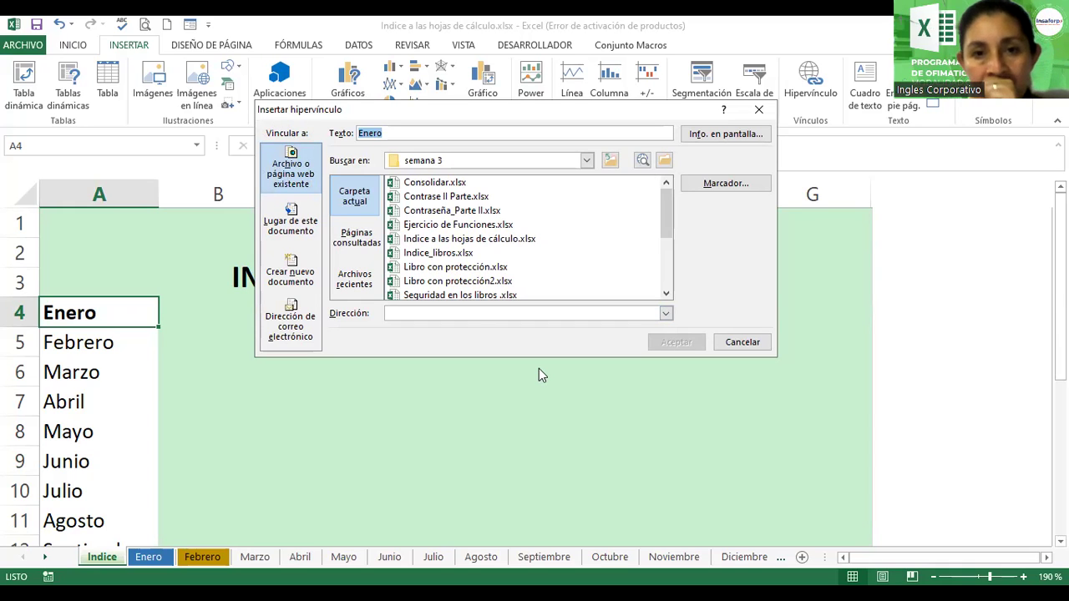
left_click_drag(253, 124, 330, 360)
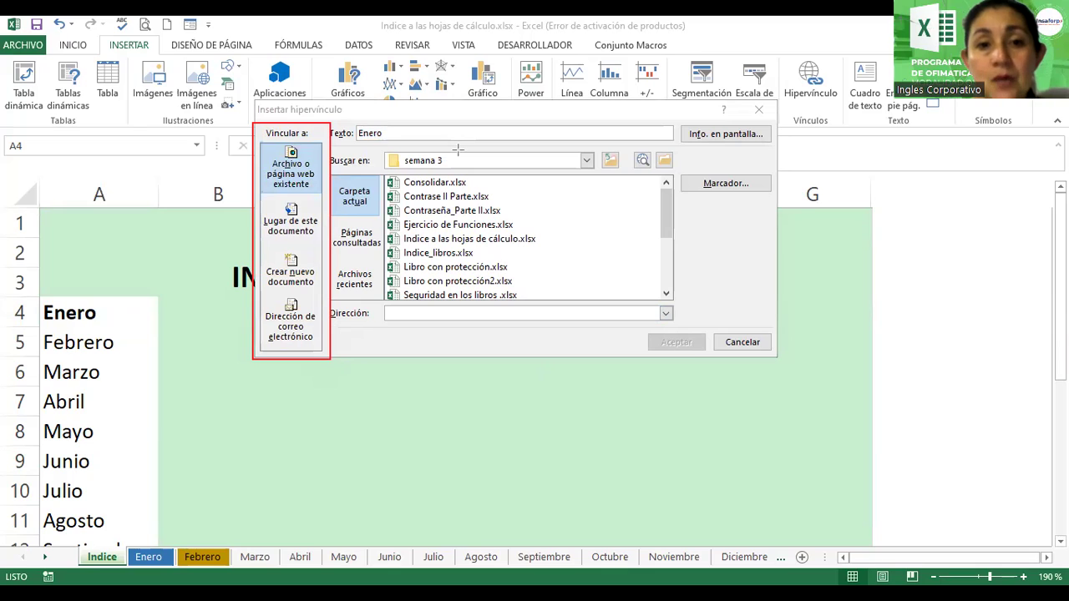
left_click_drag(203, 165, 218, 166)
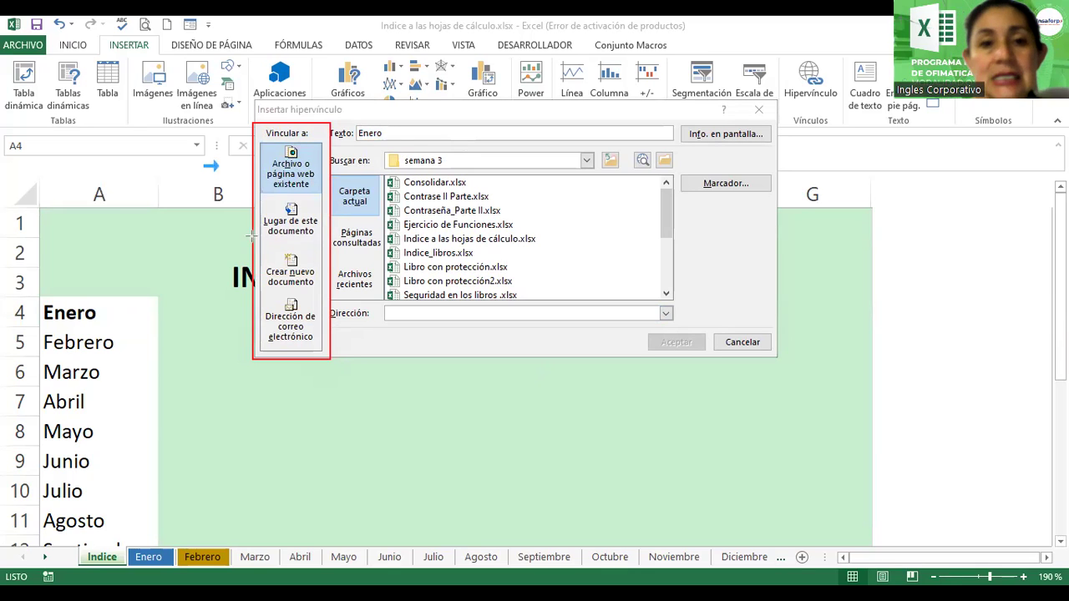
left_click_drag(192, 229, 266, 214)
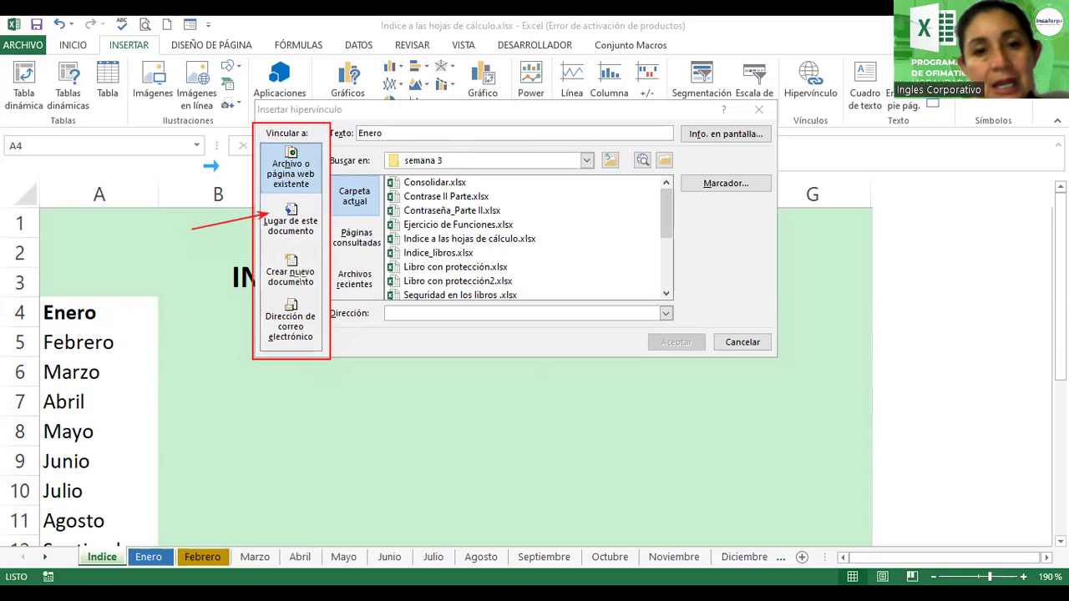
left_click_drag(198, 294, 276, 266)
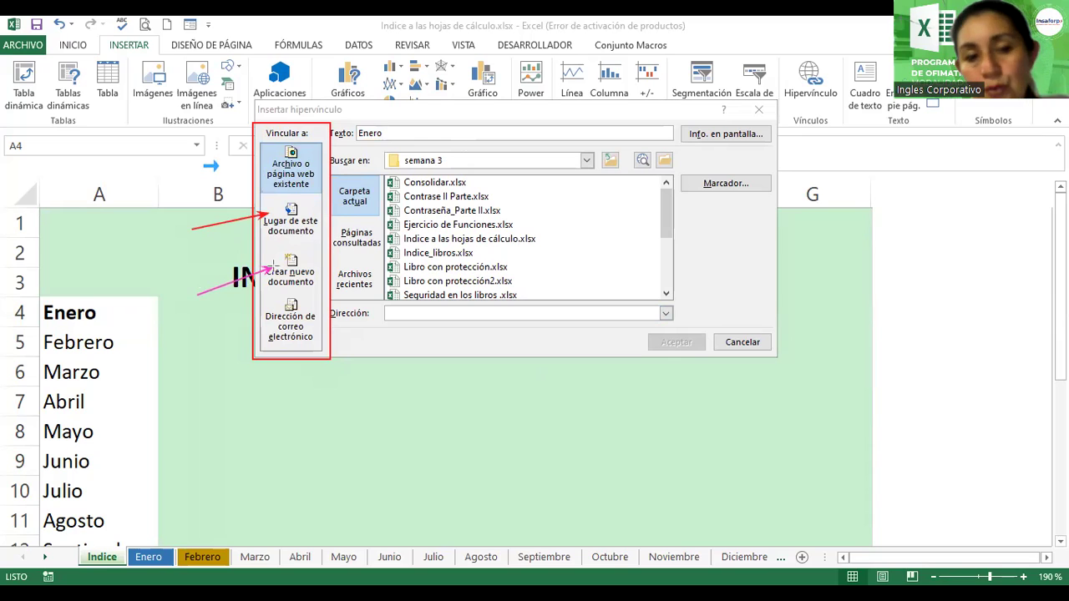
left_click_drag(216, 350, 268, 327)
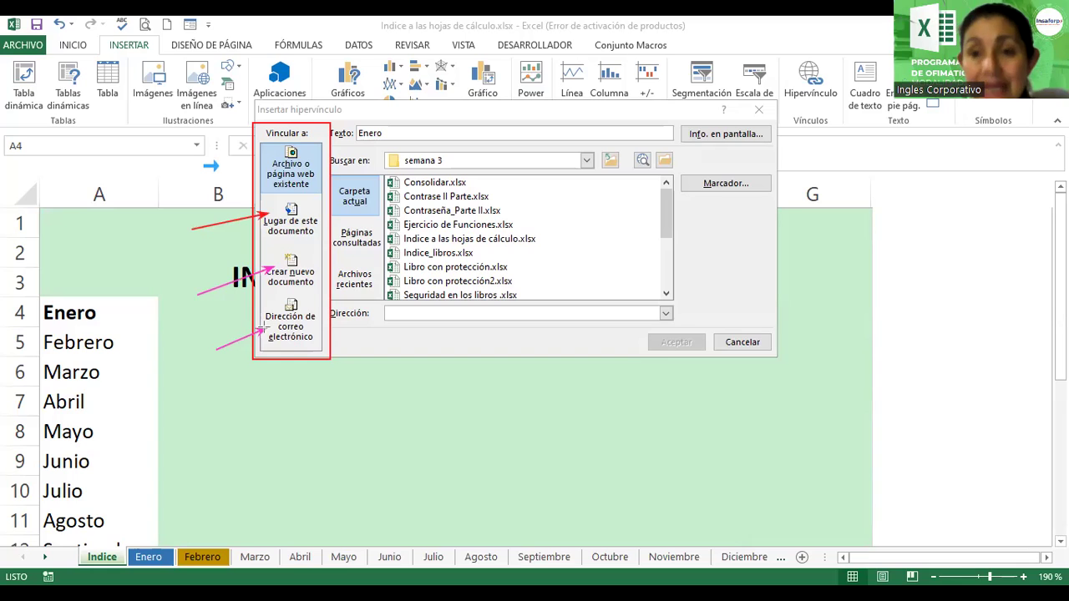
key("Escape")
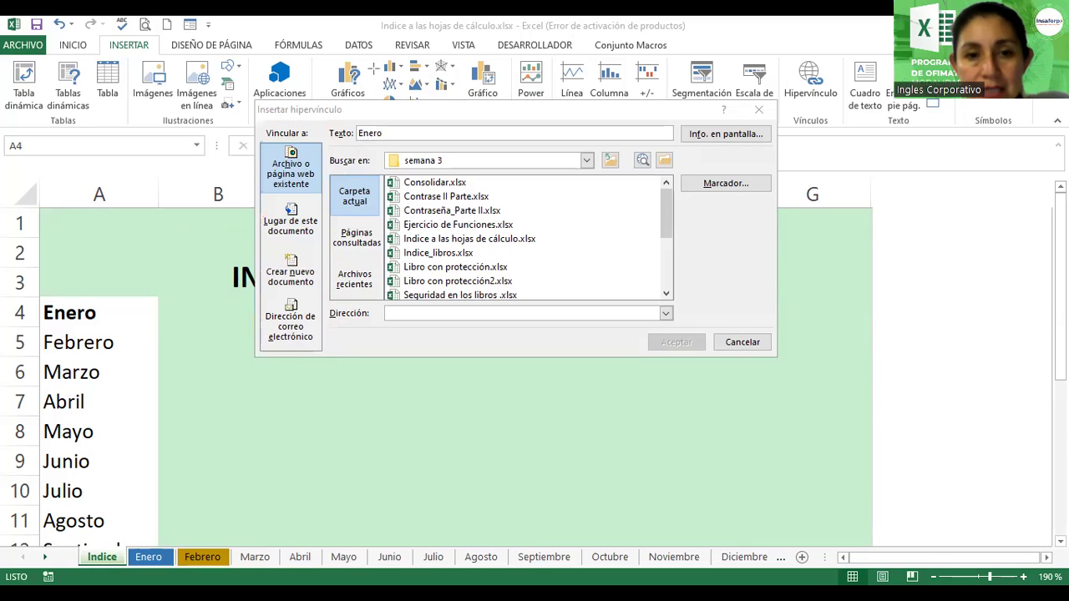
Link Enero in A4 to the Enero sheet via Lugar de este documento
left_click(300, 226)
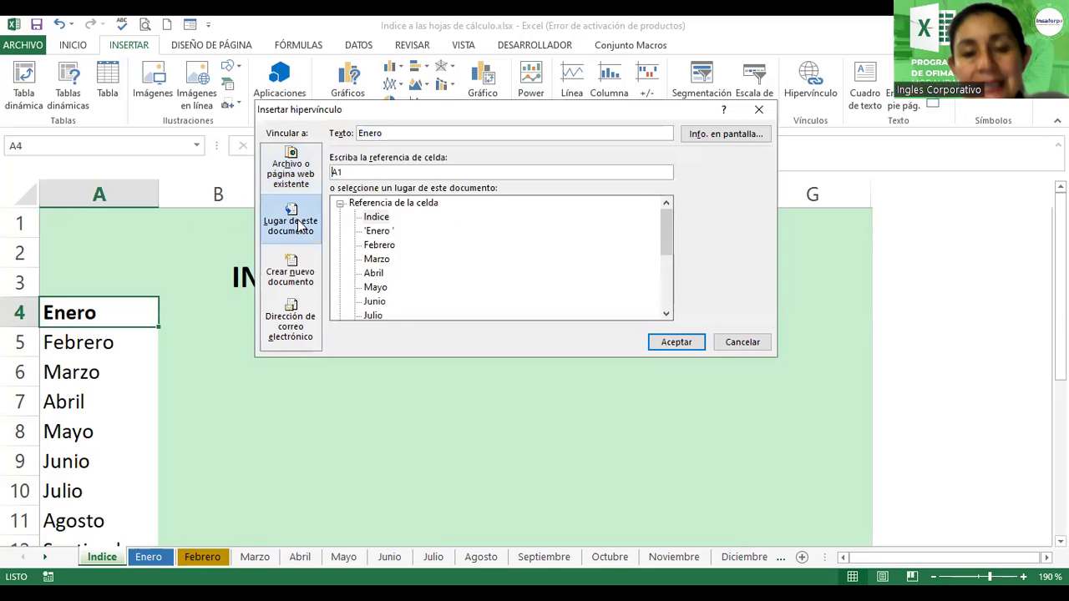
left_click(286, 175)
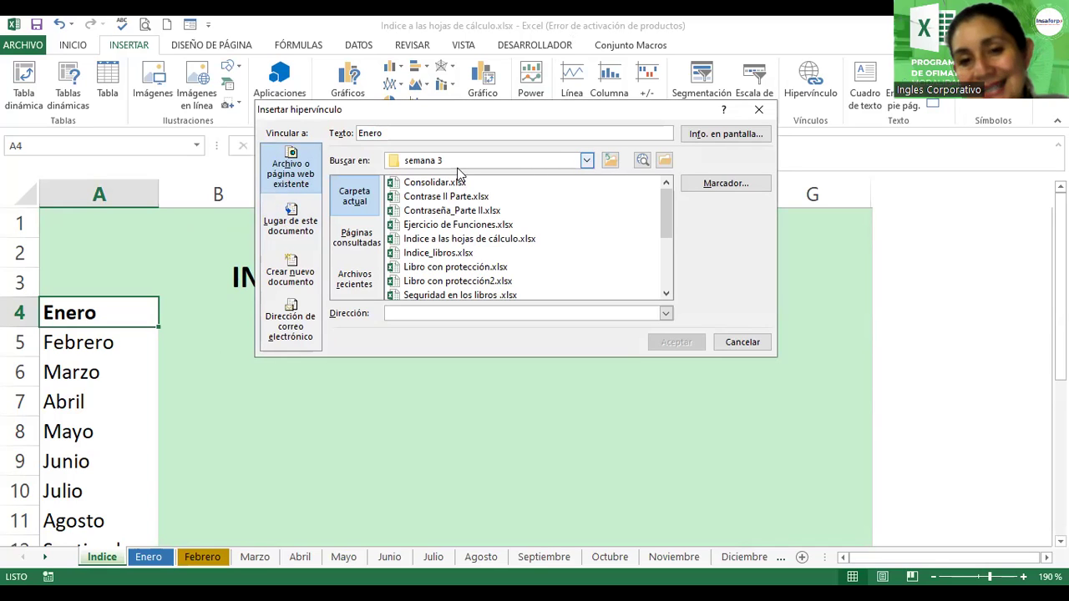
left_click(588, 162)
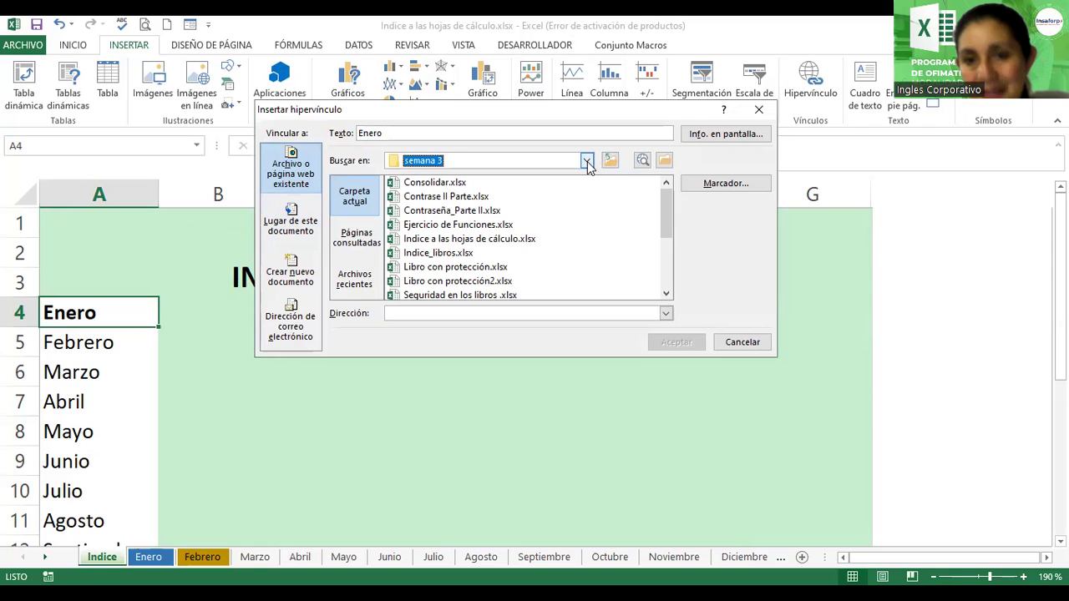
left_click(588, 163)
left_click(285, 212)
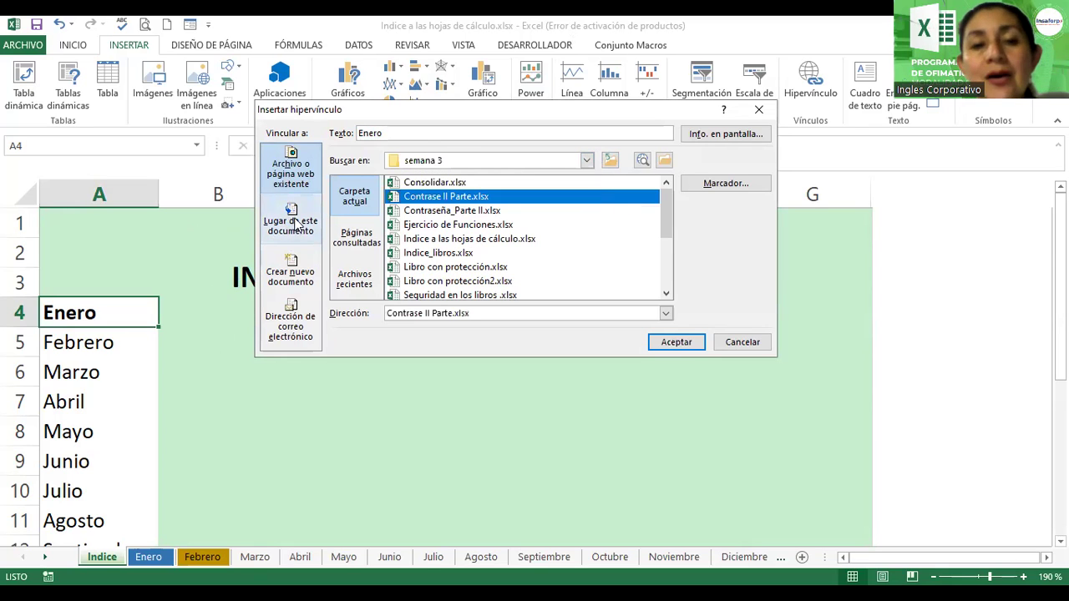
left_click(290, 220)
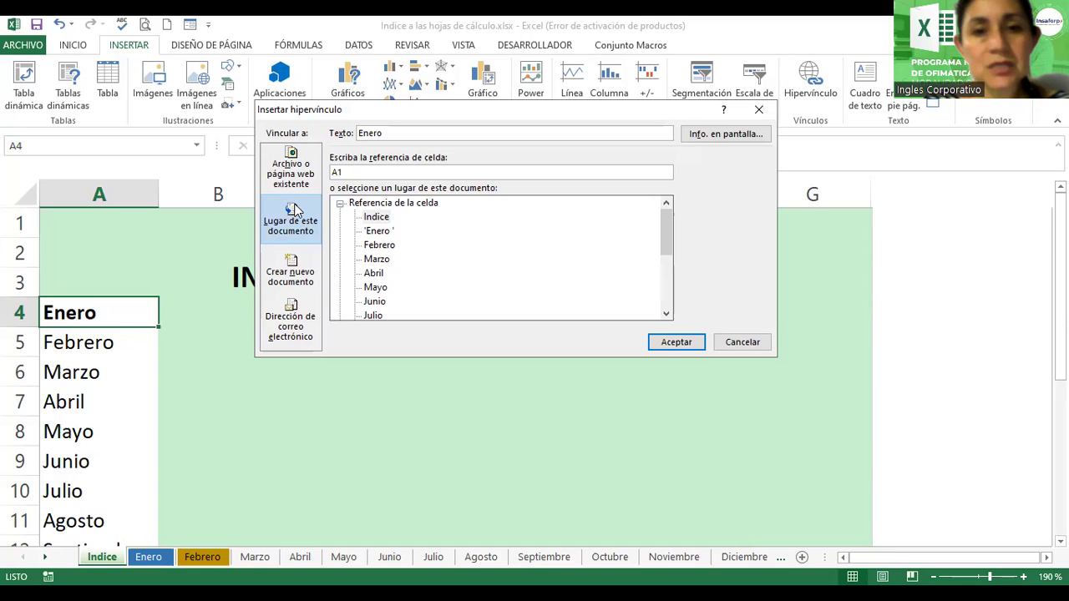
left_click(376, 234)
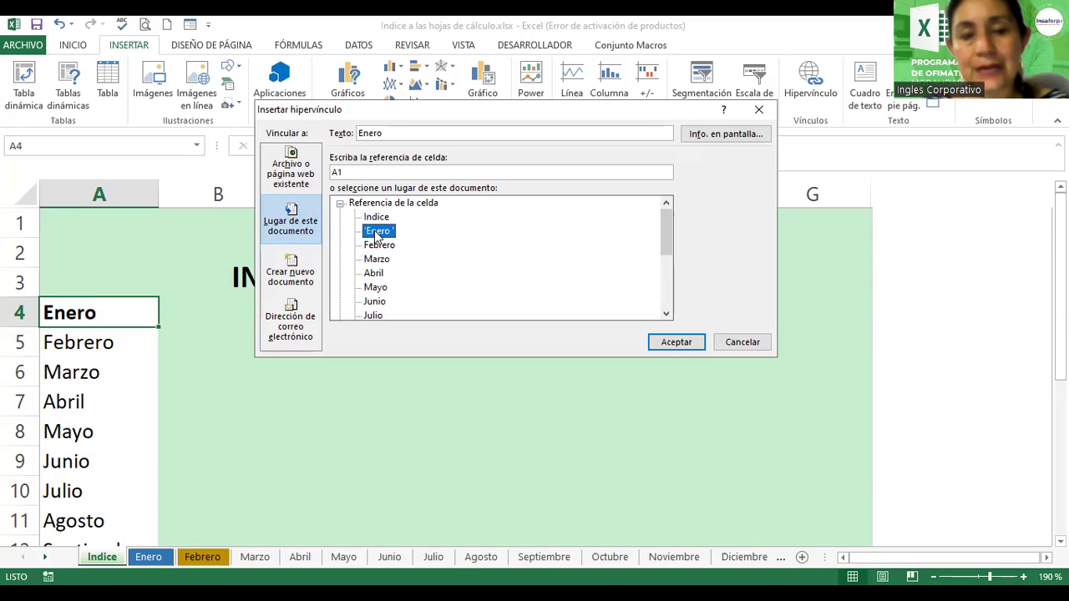
left_click(668, 340)
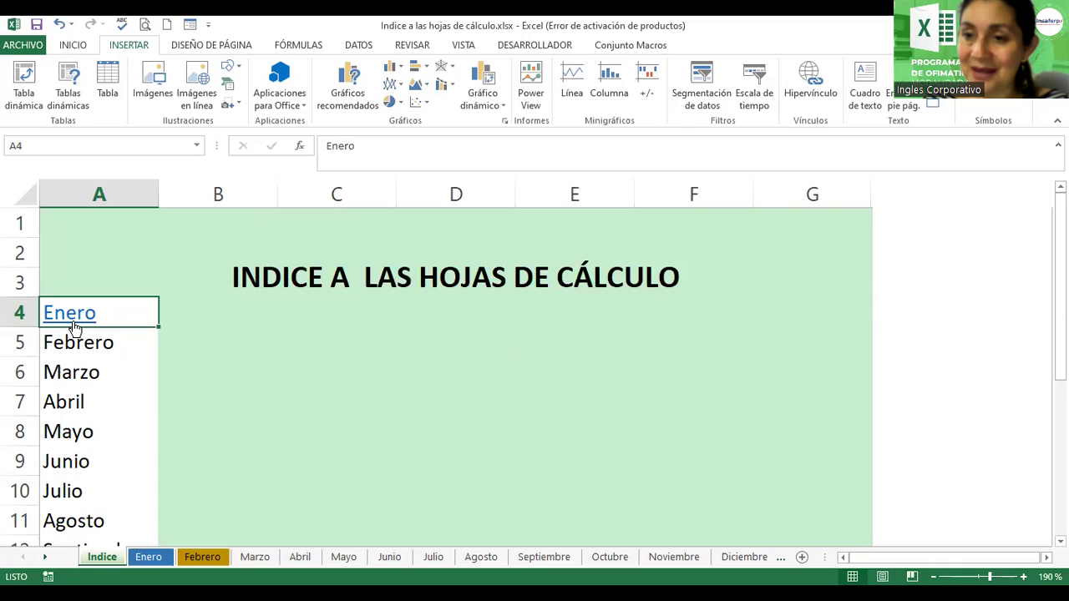
left_click(213, 312)
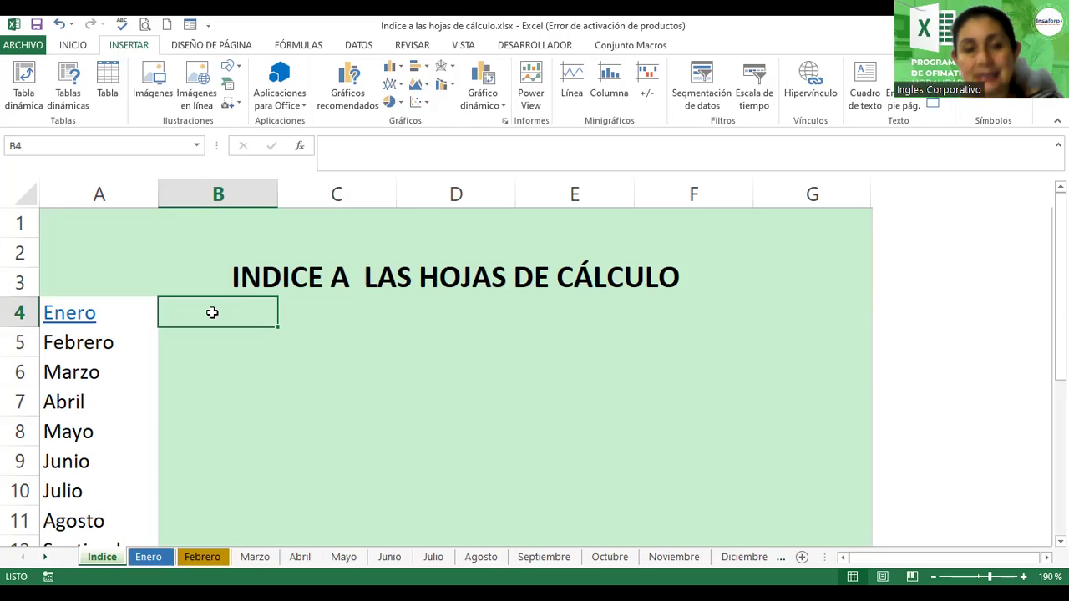
Link Febrero, Marzo and Abril in A5:A7 to their matching month sheets
left_click(74, 341)
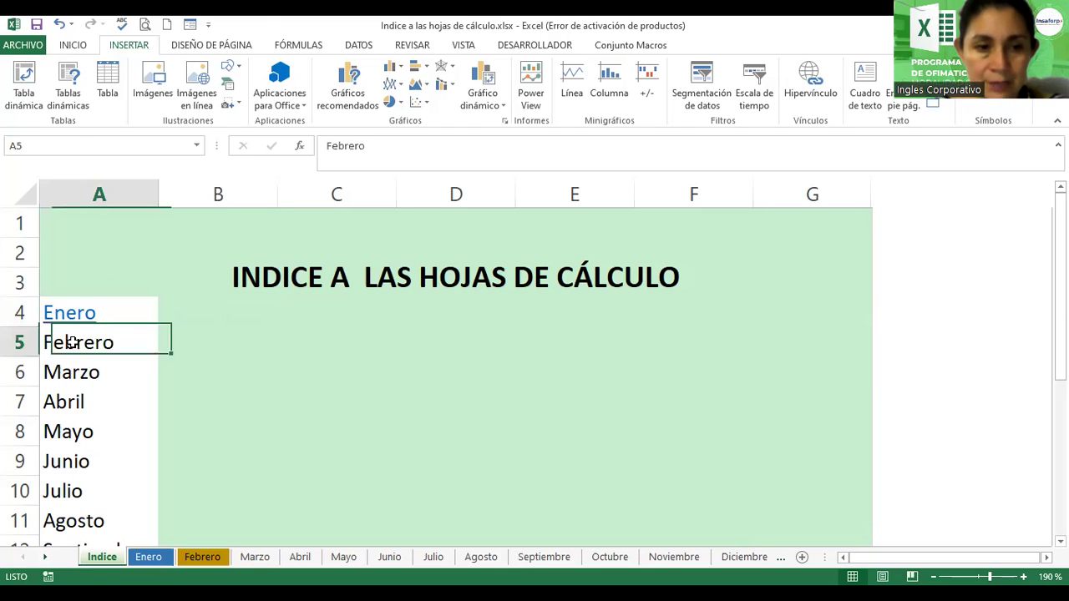
left_click(813, 77)
left_click(383, 246)
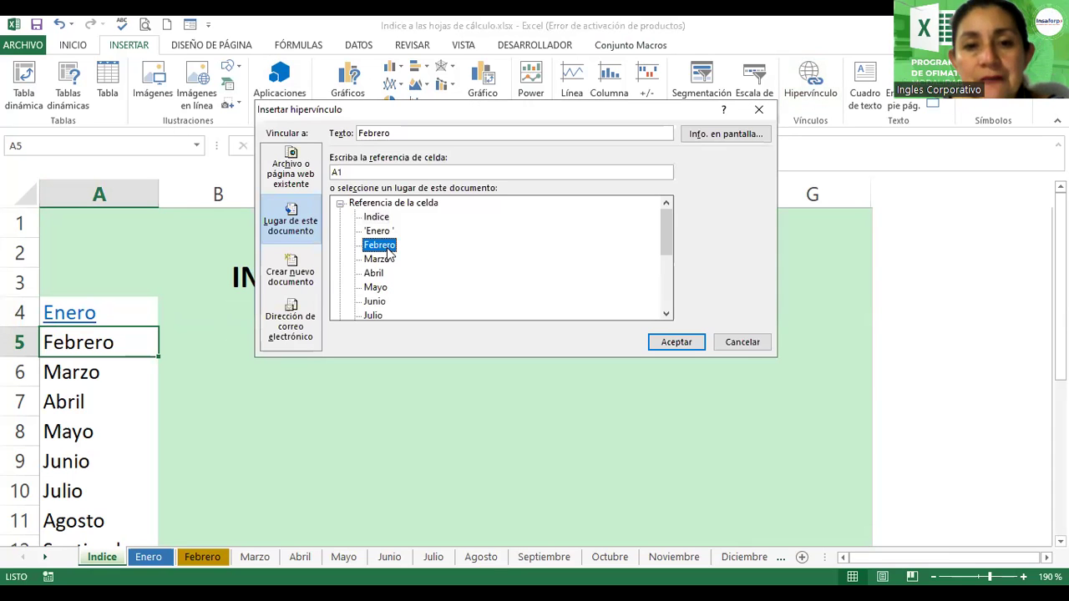
left_click(672, 344)
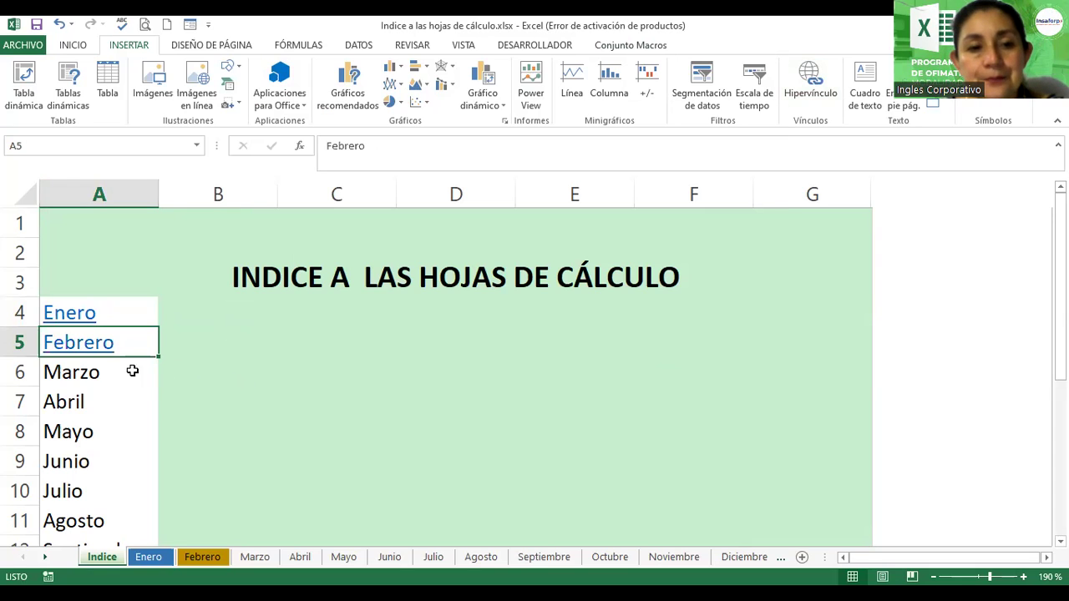
left_click(112, 376)
left_click(823, 80)
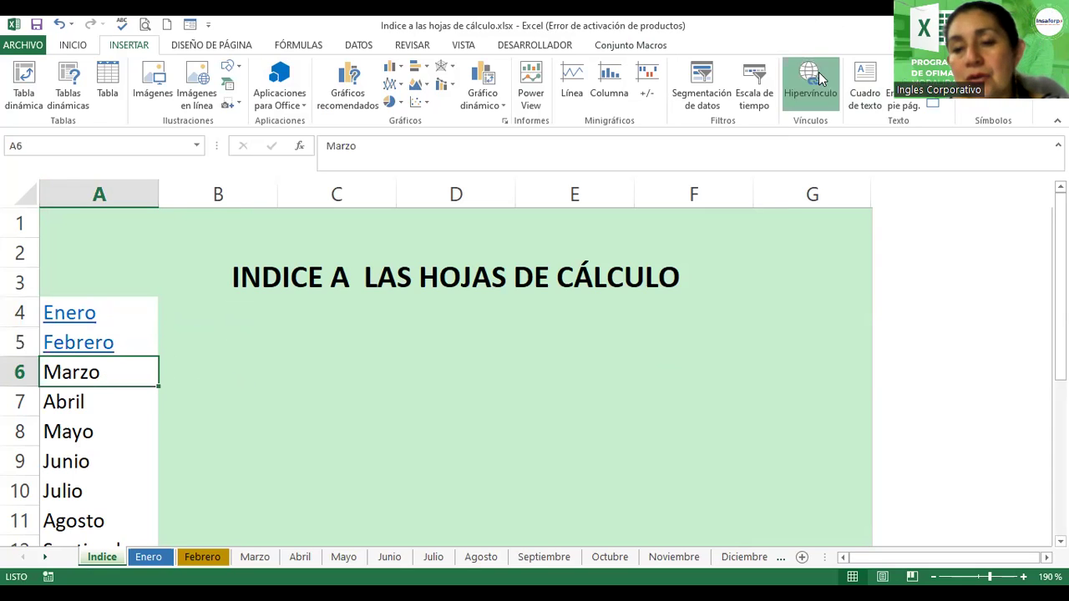
left_click(377, 261)
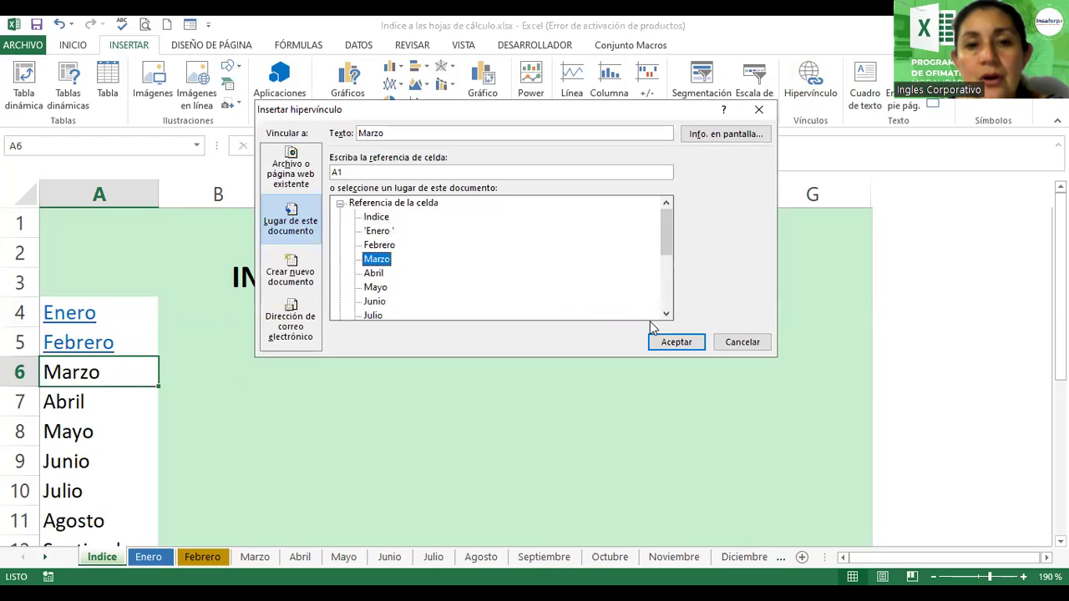
left_click(681, 342)
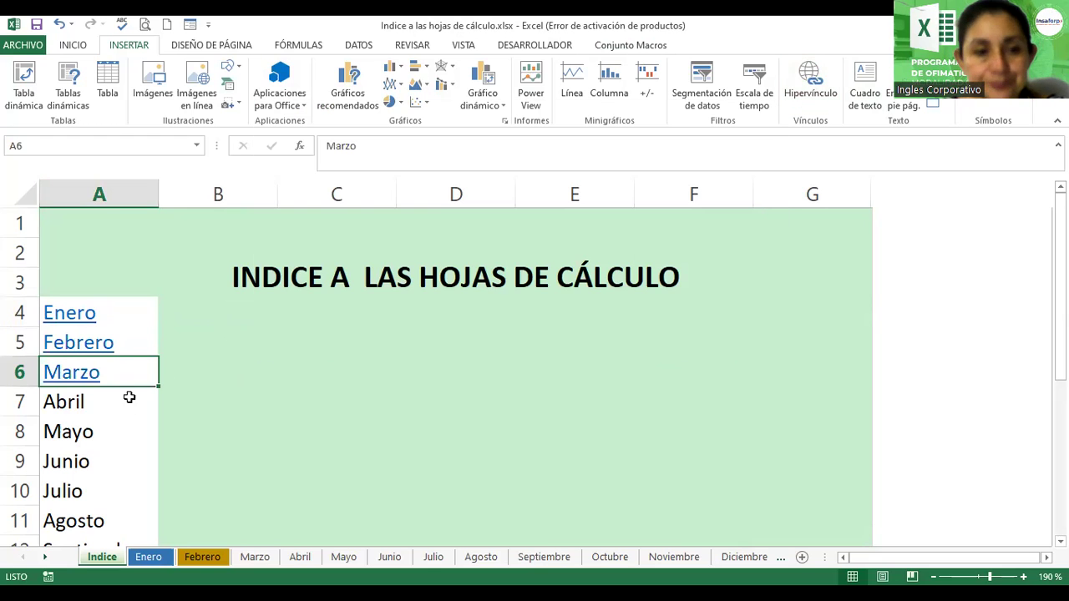
left_click(63, 398)
left_click(808, 77)
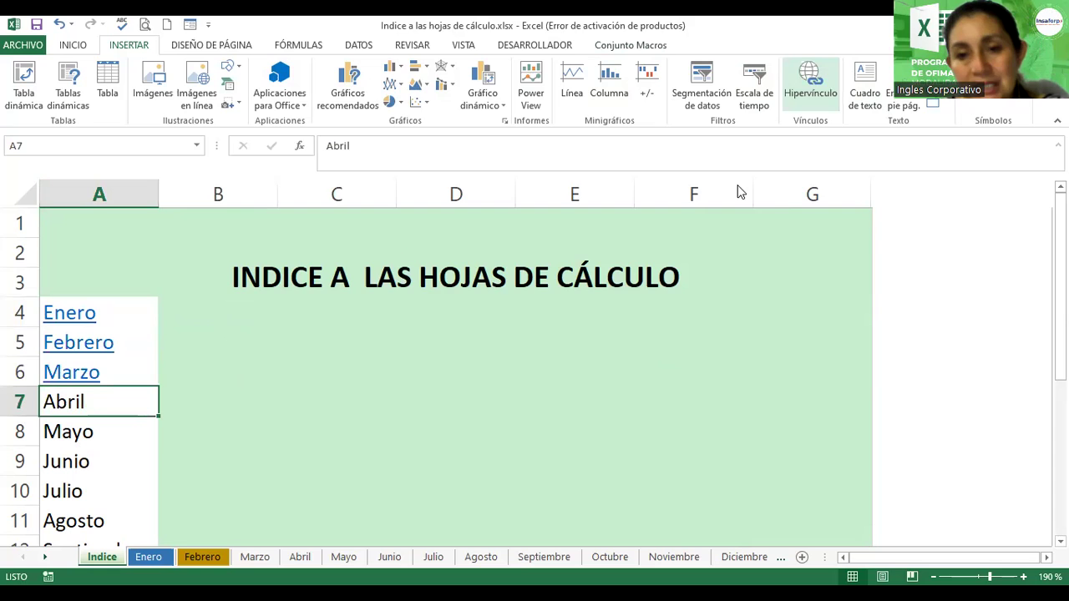
left_click(374, 273)
left_click(668, 344)
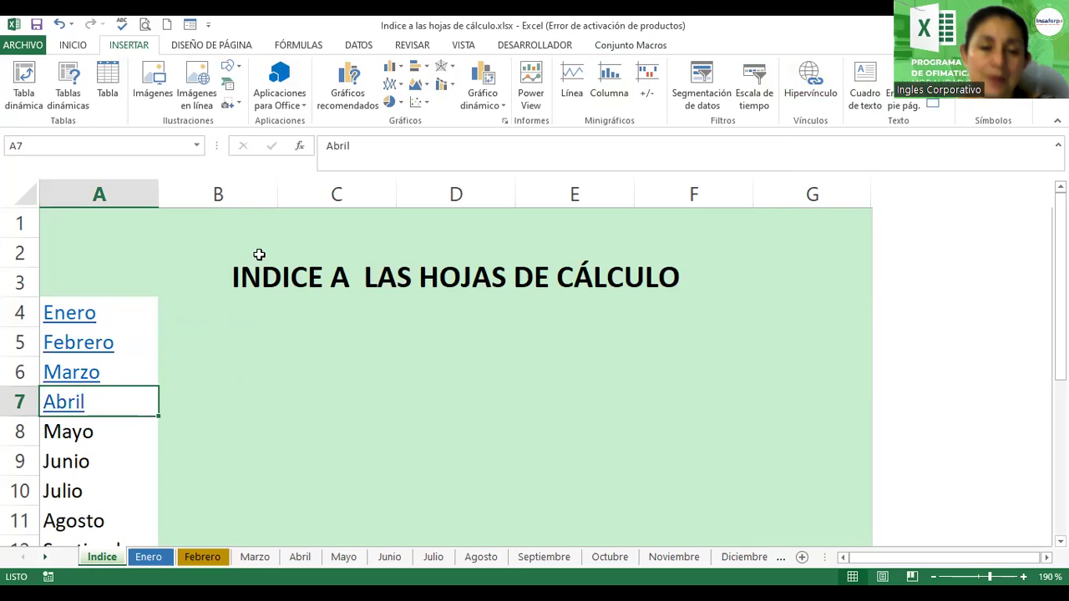
left_click(304, 355)
Follow the Enero link, return to Indice, then follow the Febrero link
scroll(304, 355, "down", 1, "ctrl")
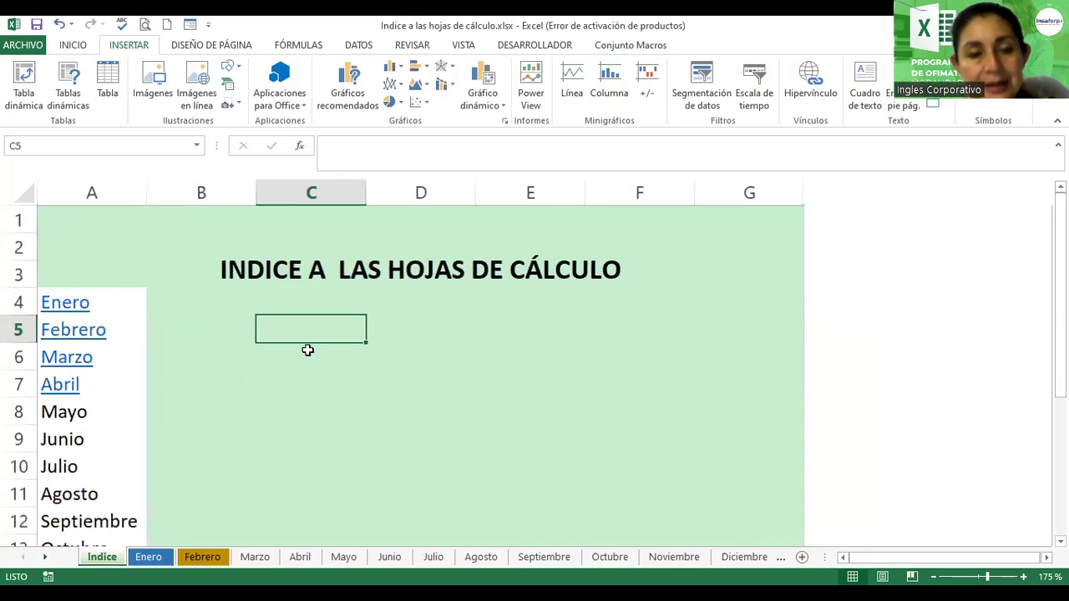
left_click(67, 305)
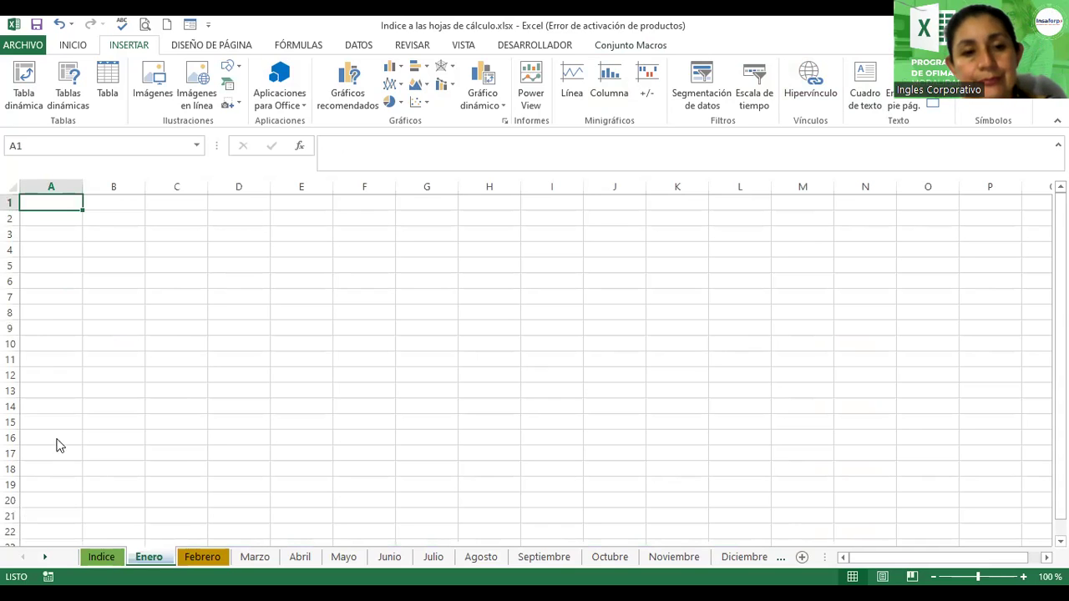
left_click(100, 568)
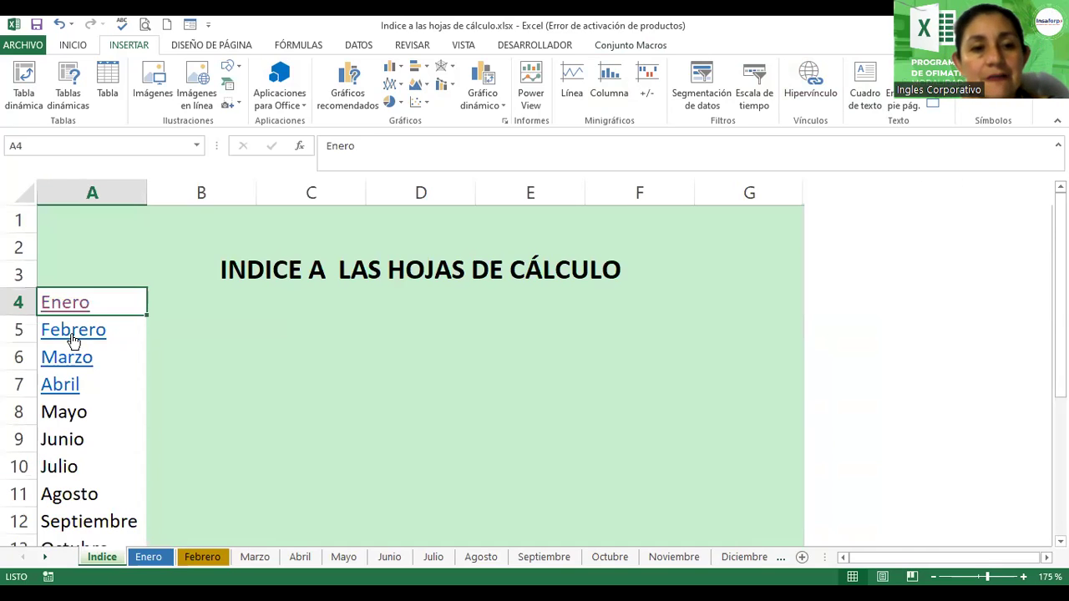
left_click(71, 334)
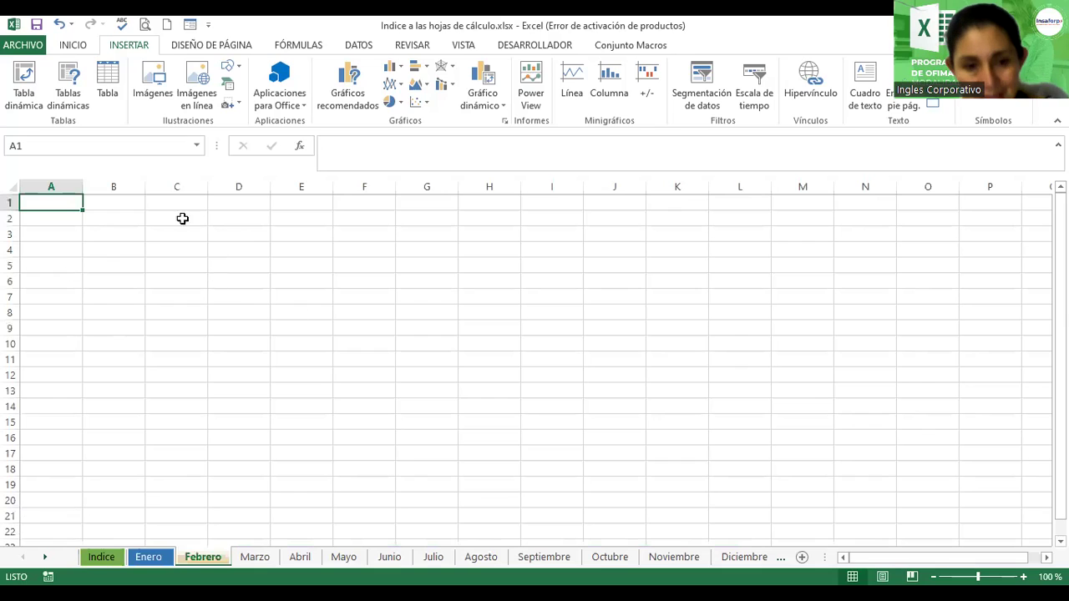
Draw a many-pointed star on the Febrero sheet containing the text 'Ir al menú PRINCIPAL'
left_click(239, 68)
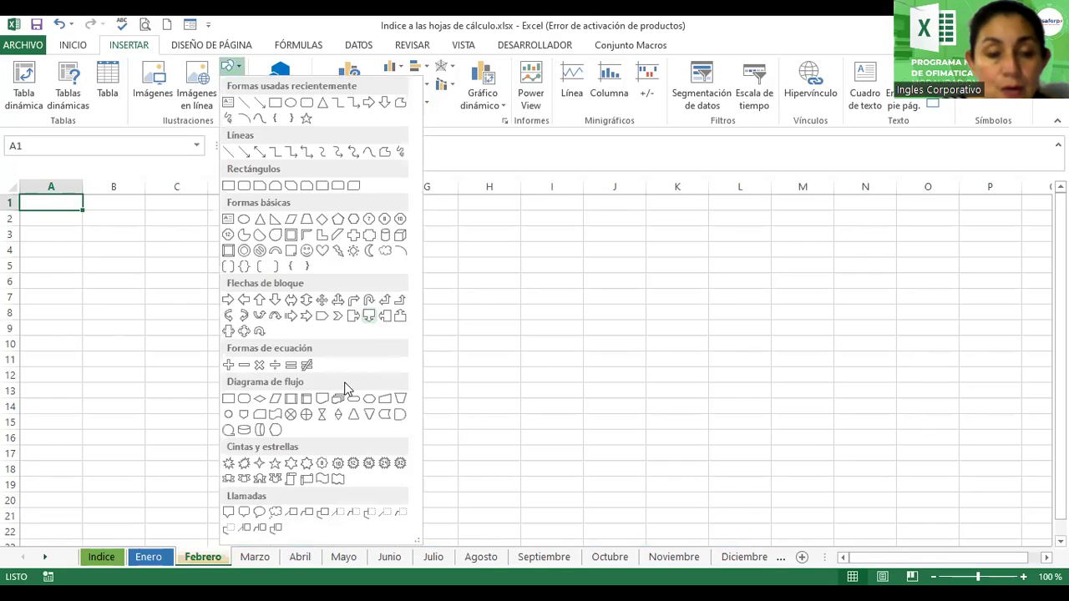
left_click(370, 468)
left_click_drag(233, 232, 419, 387)
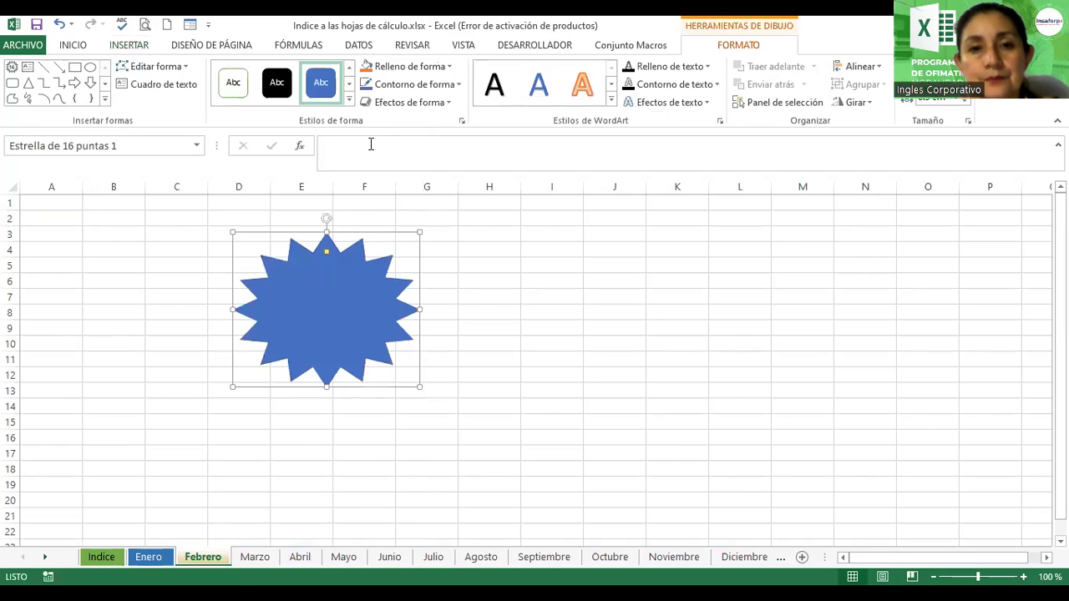
type("Ir al menú ")
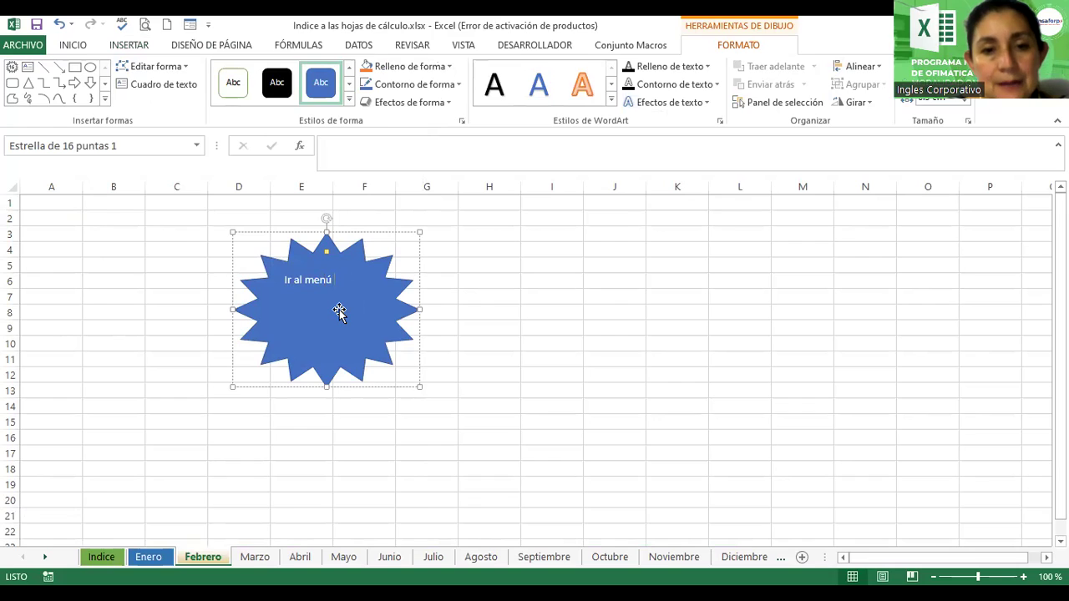
type("PRINCIPAL")
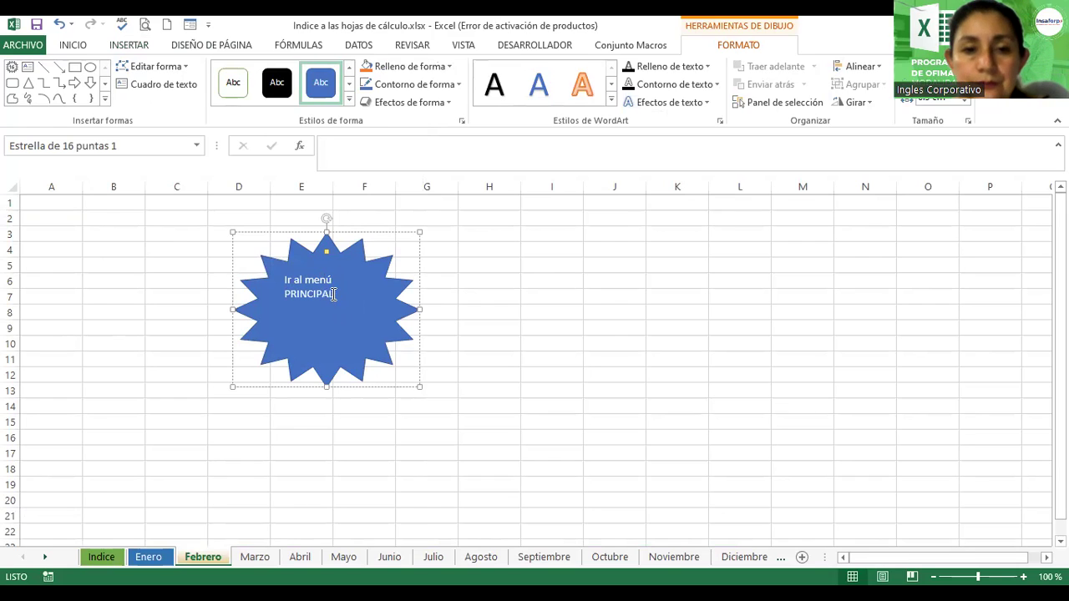
Make the star's text bold at size 18 and centre it inside the star
left_click_drag(336, 295, 280, 280)
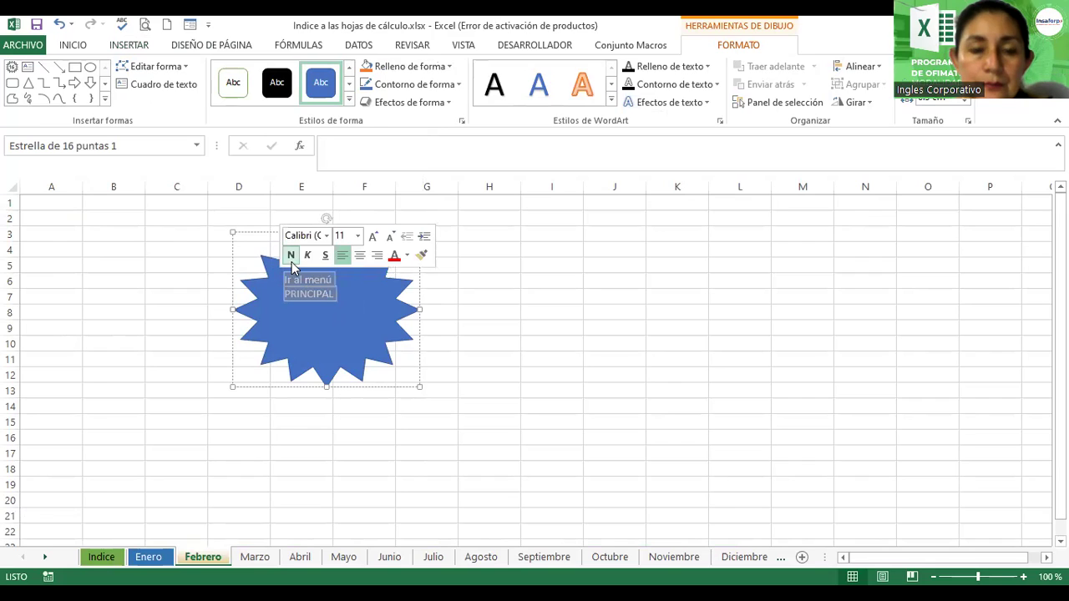
left_click(291, 254)
left_click(374, 238)
left_click(373, 238)
left_click(374, 238)
left_click(373, 238)
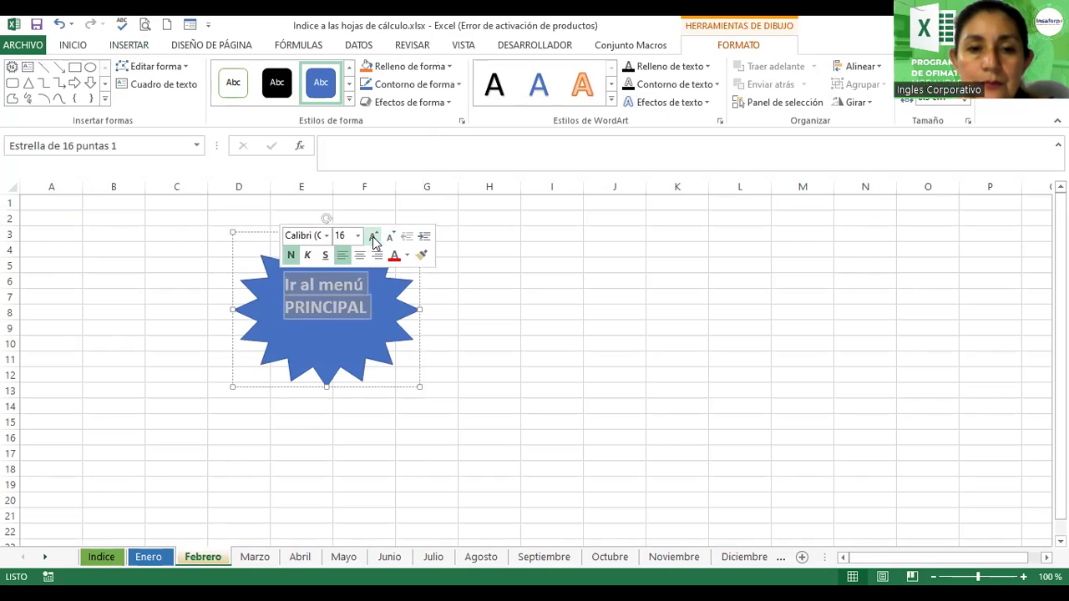
left_click(373, 238)
left_click(389, 238)
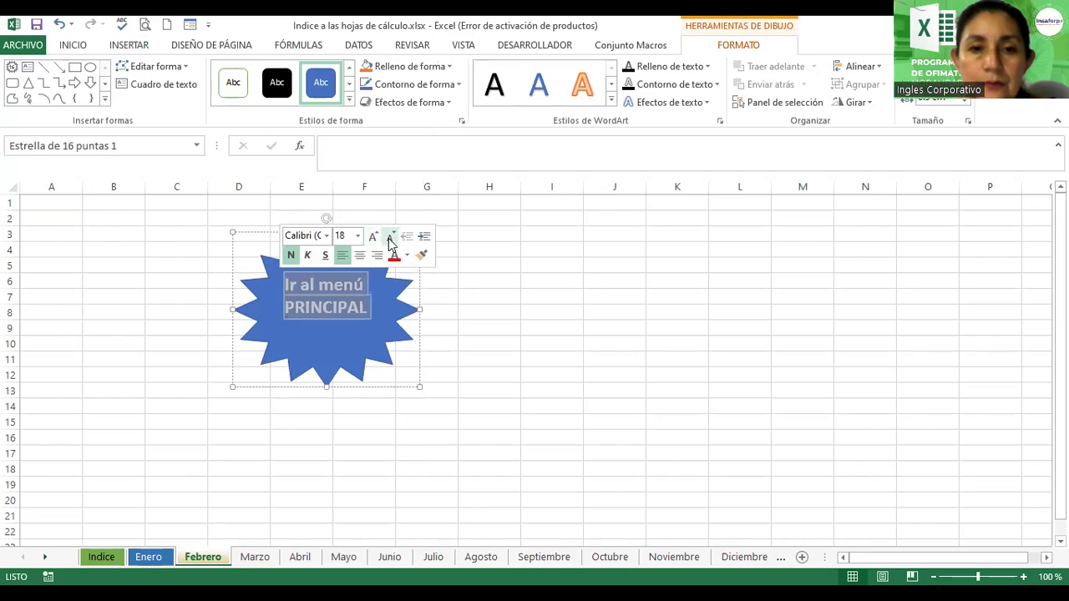
left_click(359, 255)
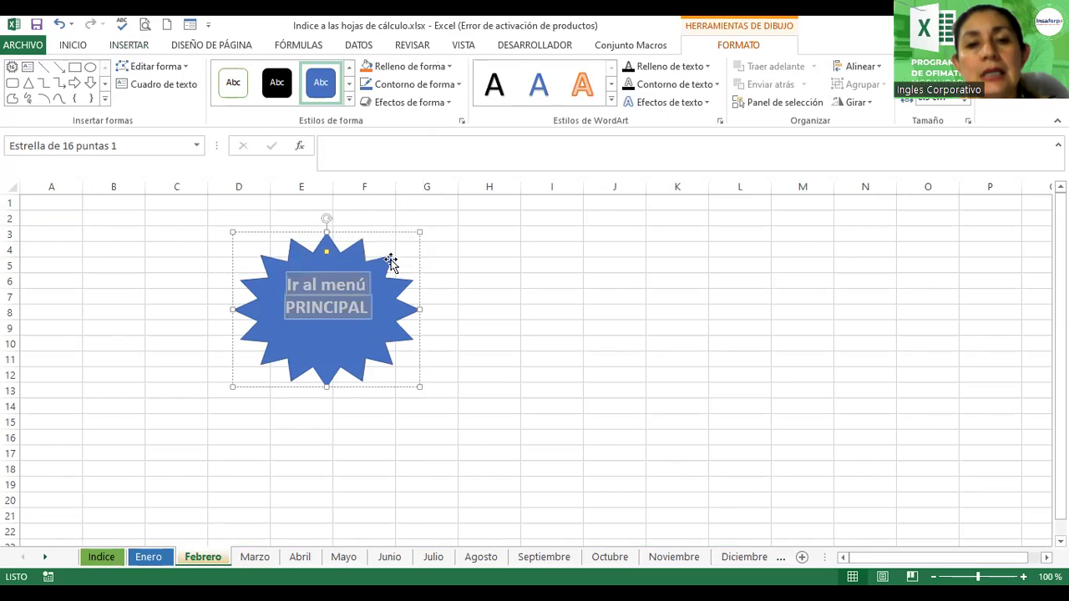
Reposition the star, shorten it to end around row 10, and fill it yellow
mouse_move(327, 254)
left_mouse_down()
mouse_move(325, 264)
mouse_move(353, 248)
left_mouse_up()
left_click_drag(329, 387, 337, 351)
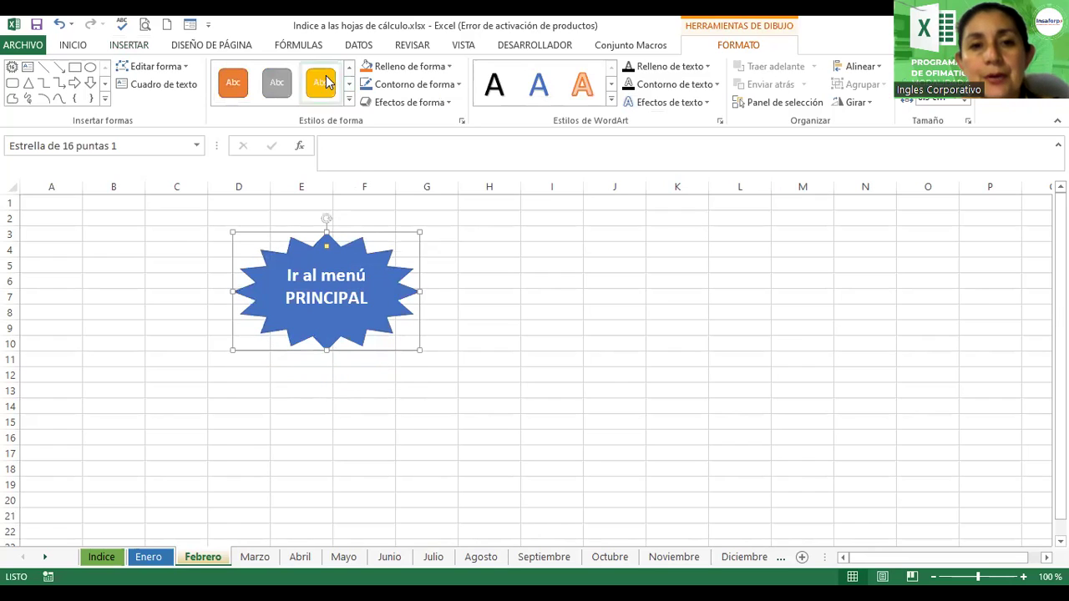
left_click(321, 82)
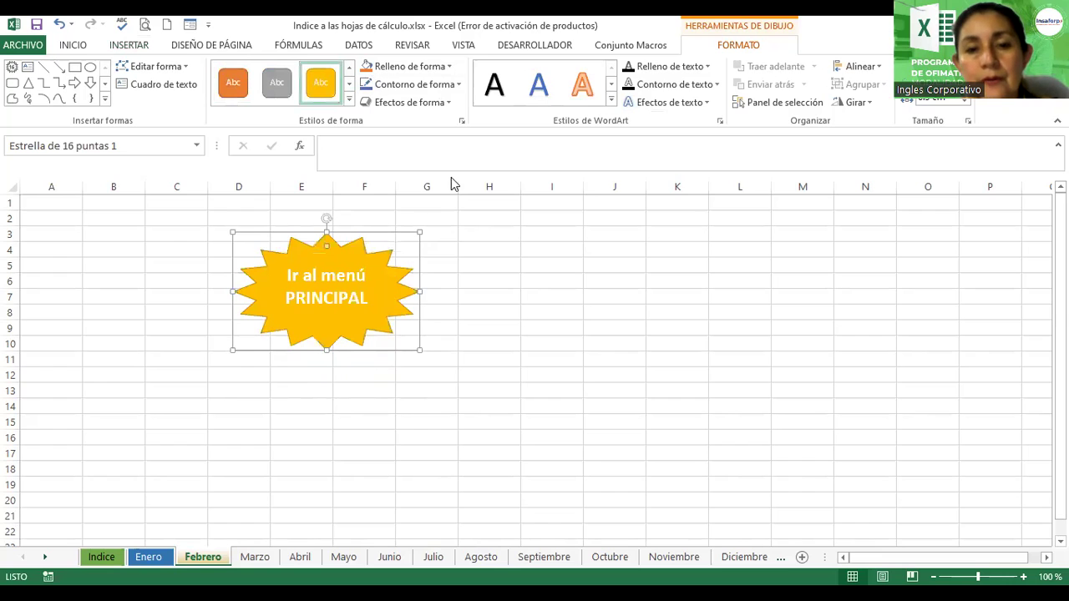
Give the star a beveled edge from Shape Effects > Bevel
left_click(434, 104)
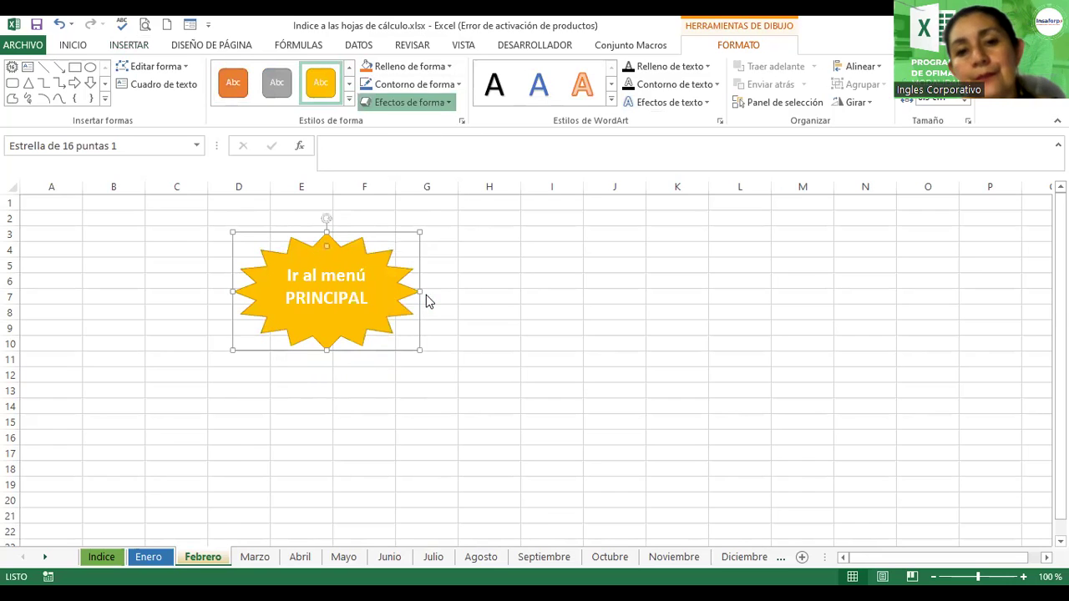
mouse_move(429, 303)
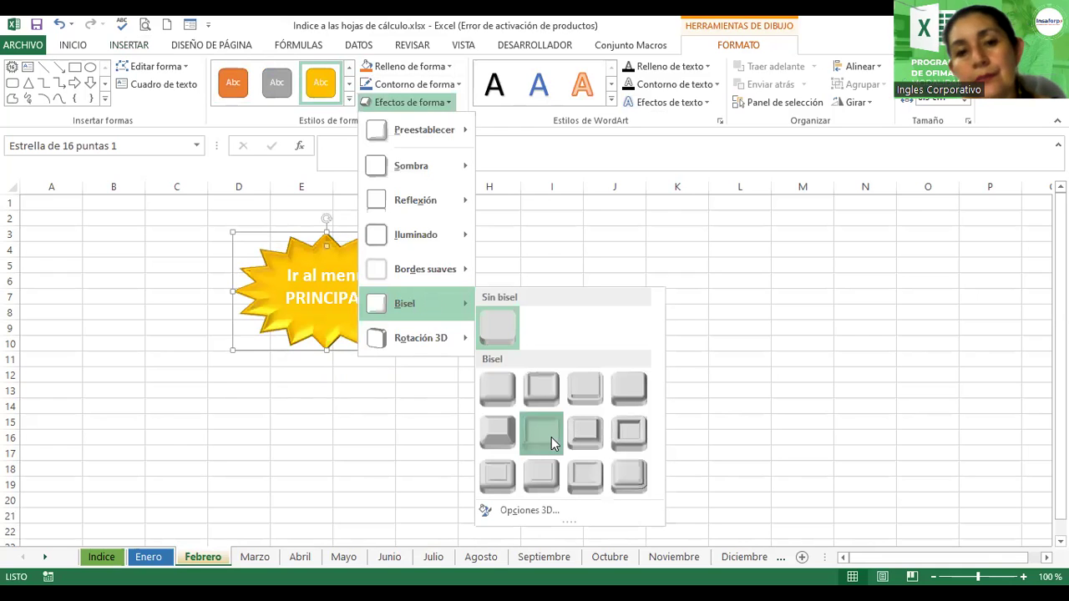
left_click(508, 325)
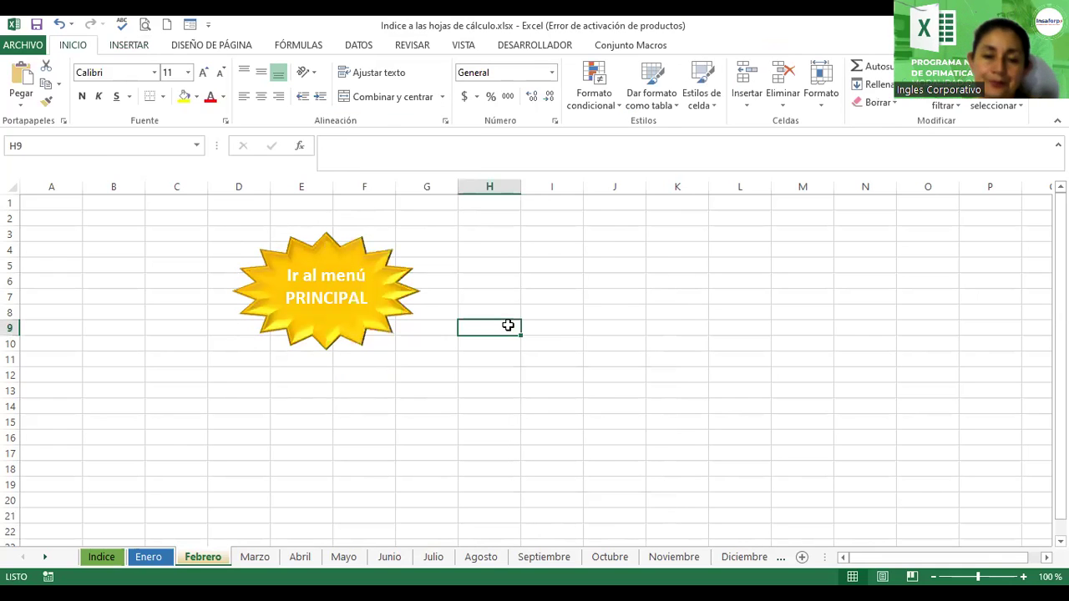
left_click(396, 289)
double_click(395, 289)
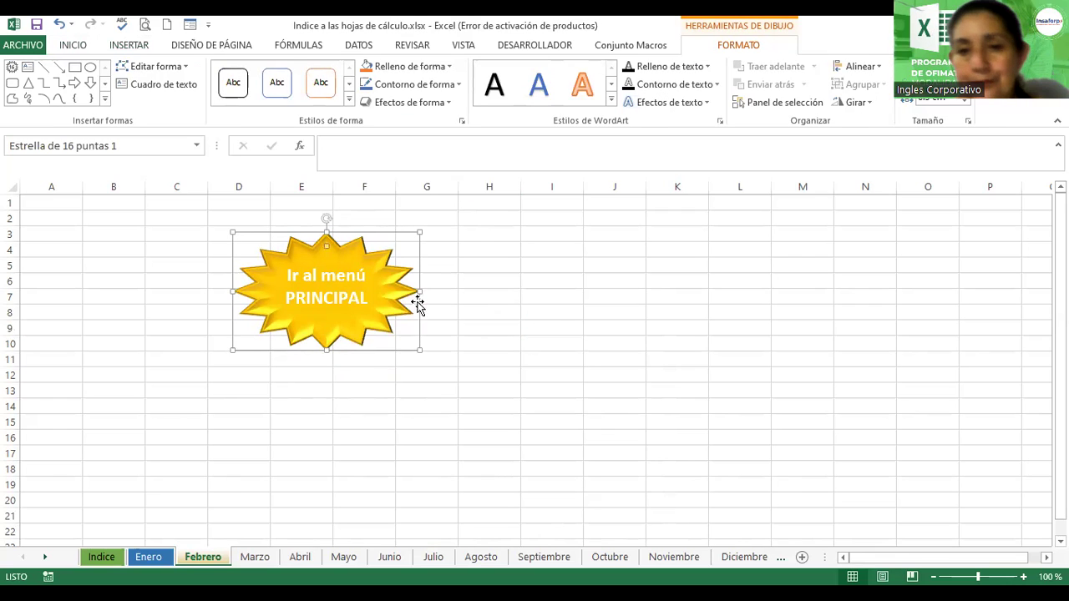
left_click(134, 49)
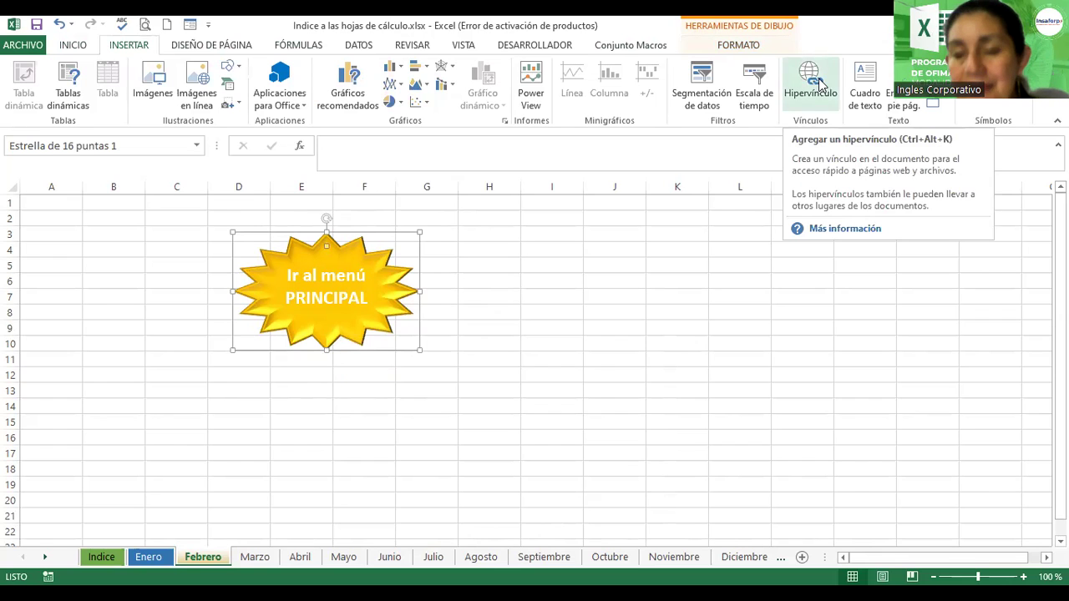
Hyperlink the star to the Indice sheet within this document
right_click(398, 285)
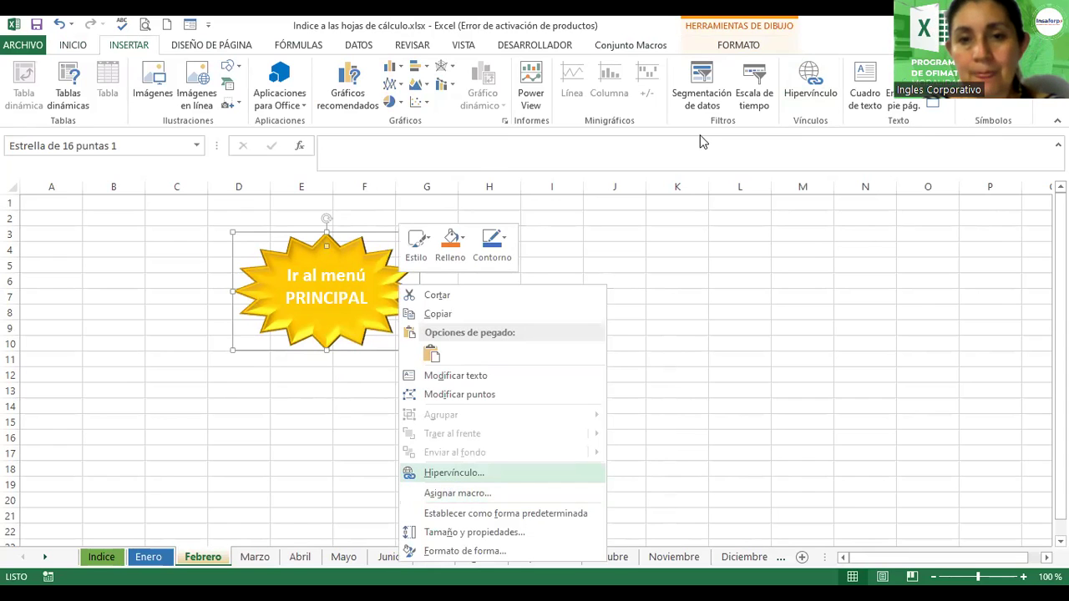
key("Return")
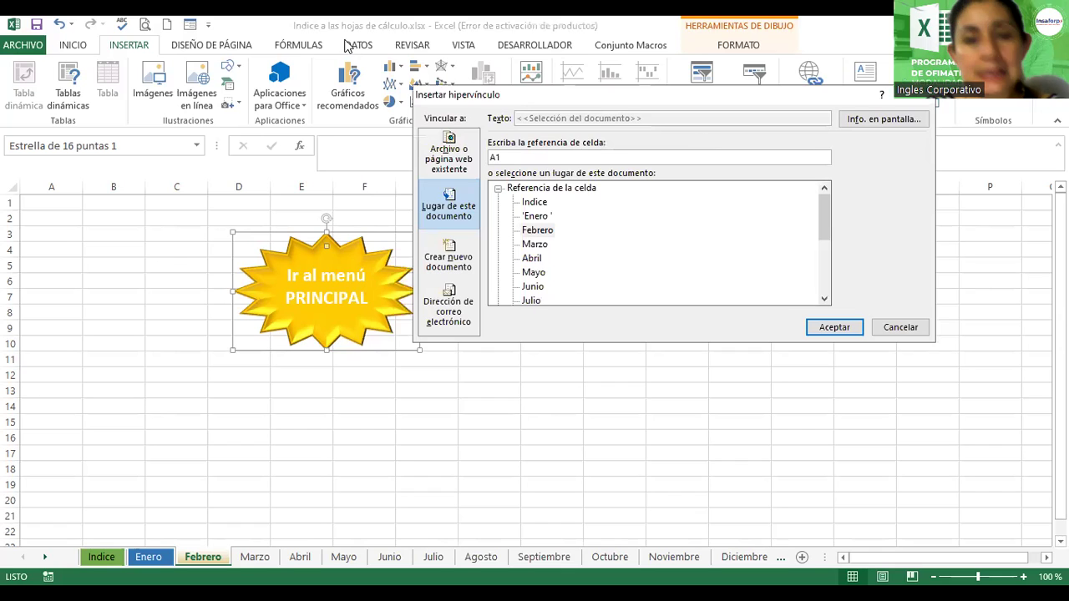
left_click(532, 205)
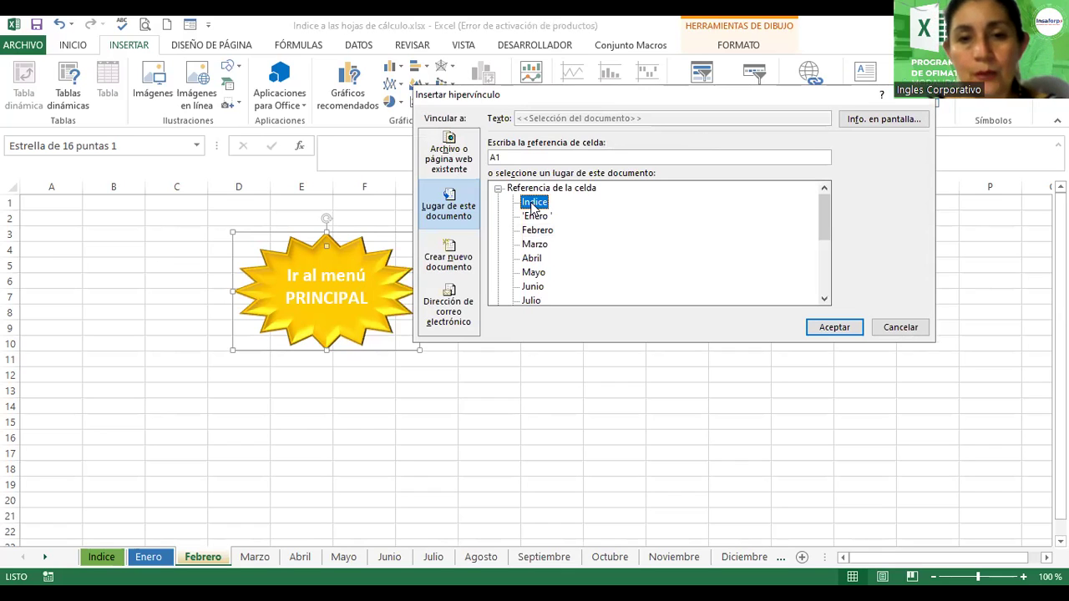
left_click(819, 327)
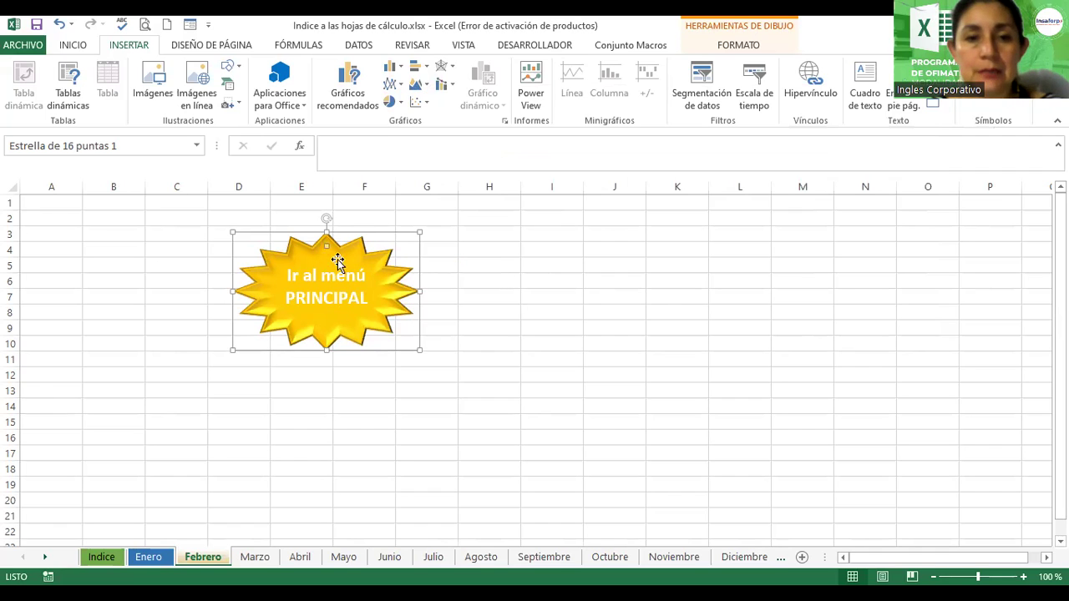
left_click(309, 298)
left_click(267, 298)
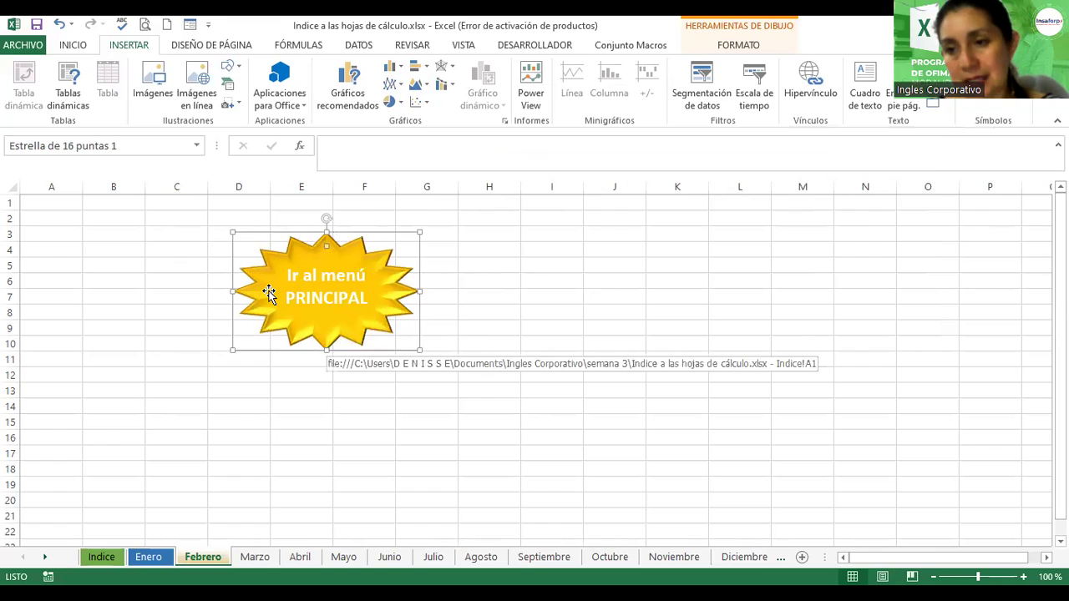
left_click(491, 264)
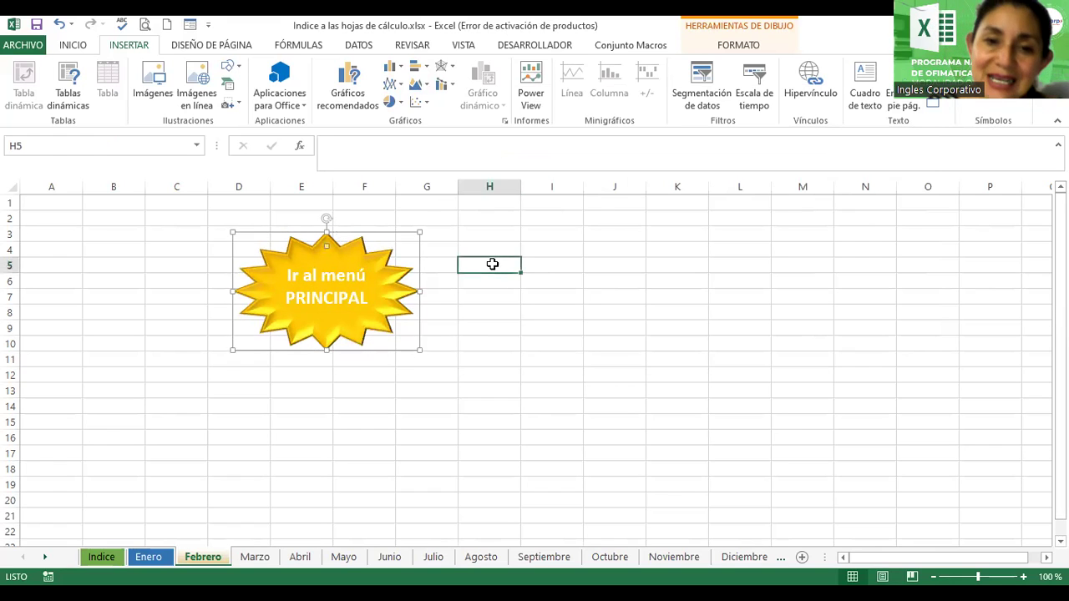
Test the links: star to Indice, Indice's Enero link, then back to Indice
mouse_move(381, 283)
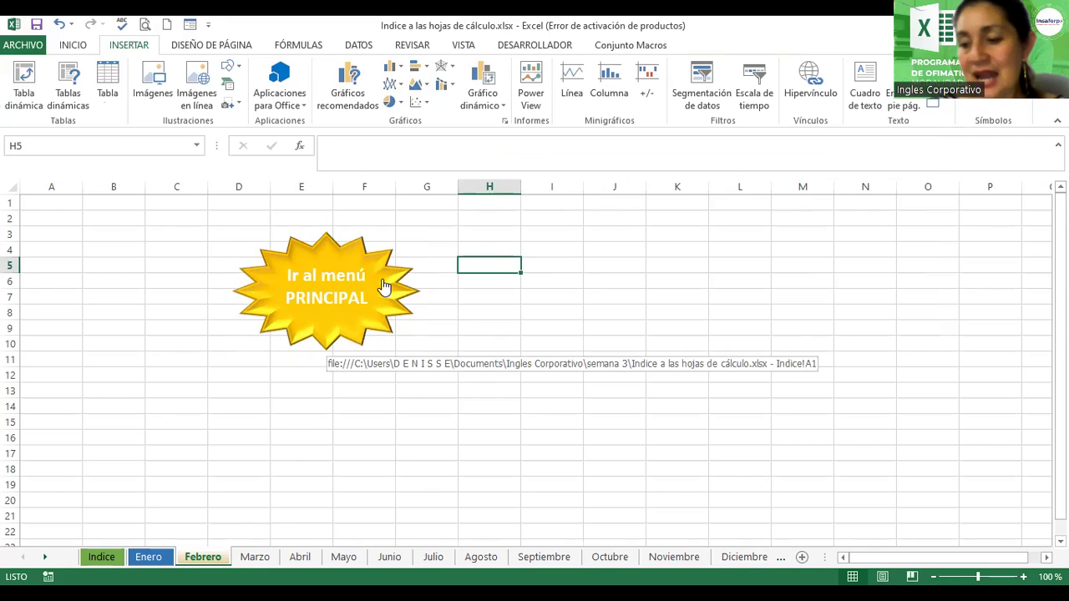
left_click(382, 282)
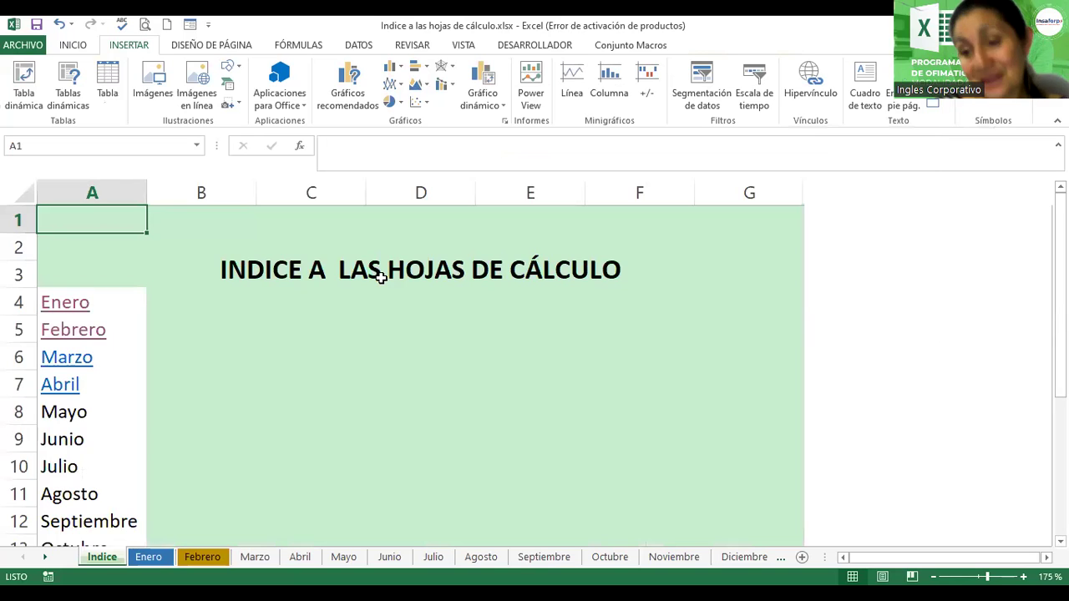
left_click(74, 302)
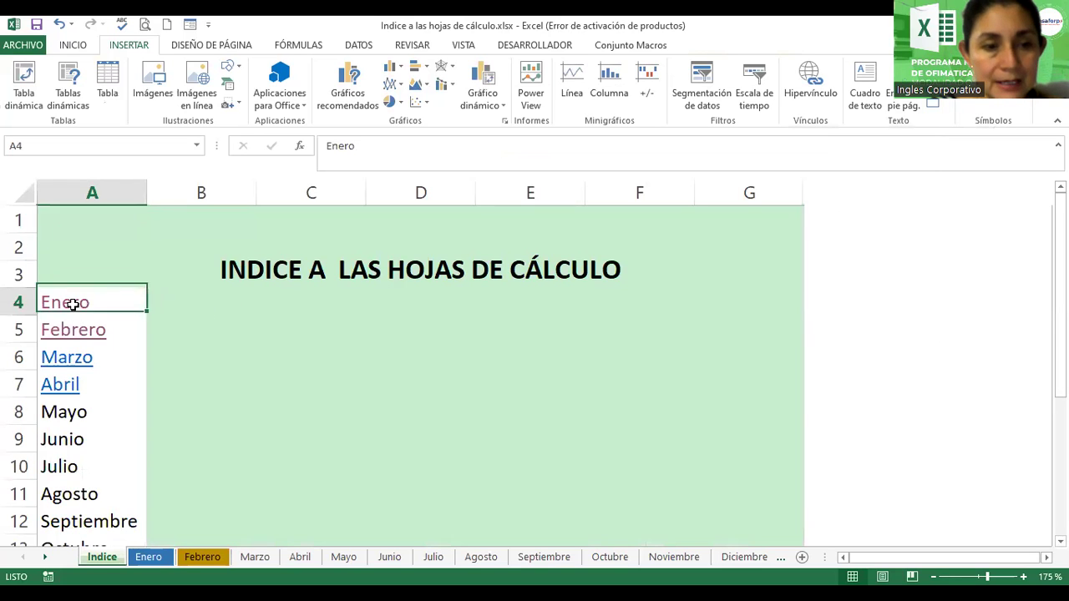
left_click(104, 557)
On Febrero, replace 'menú' with 'indice' so the star reads 'Ir al índice PRINCIPAL'
left_click(68, 334)
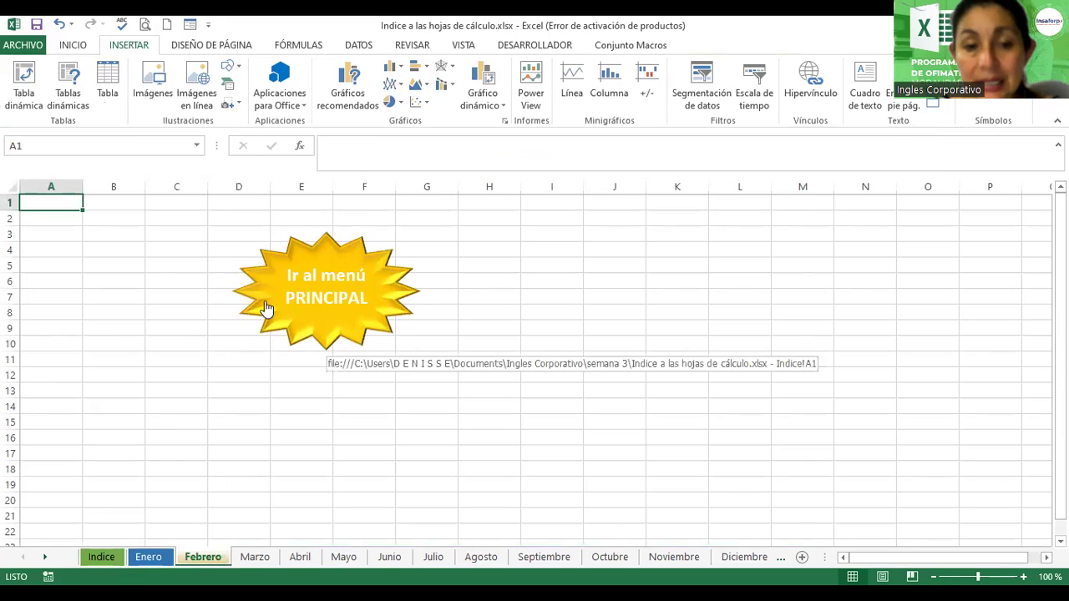
left_click(354, 286, "ctrl")
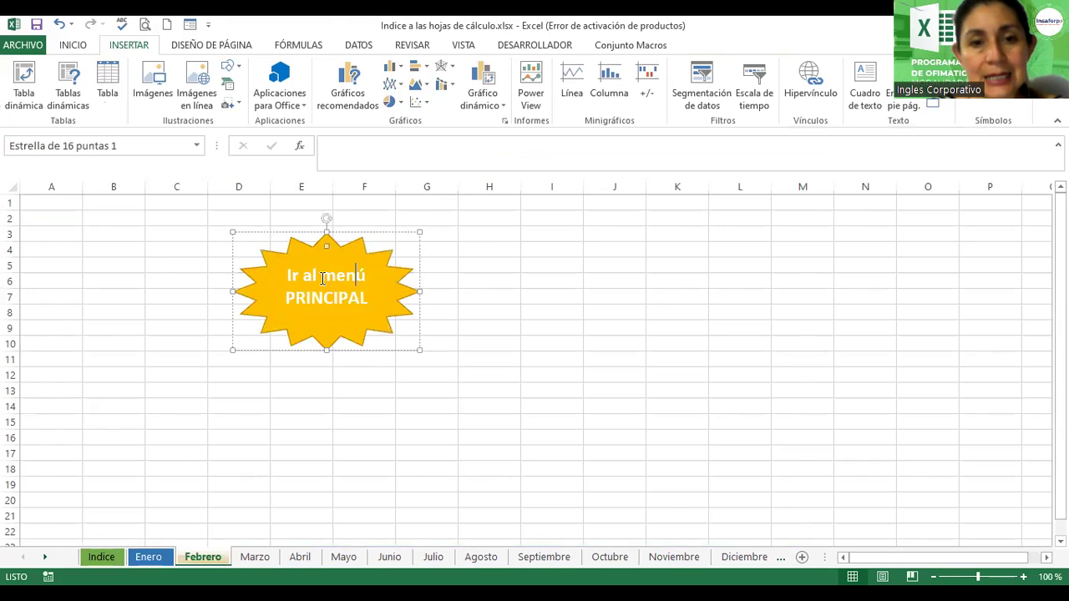
left_click_drag(322, 279, 366, 288)
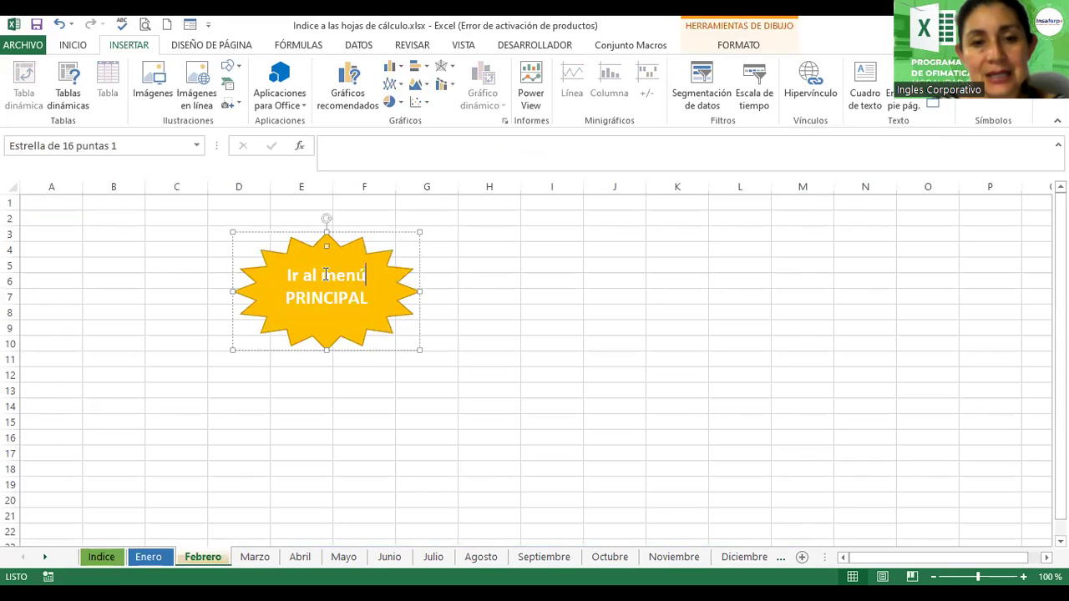
left_click_drag(320, 275, 362, 275)
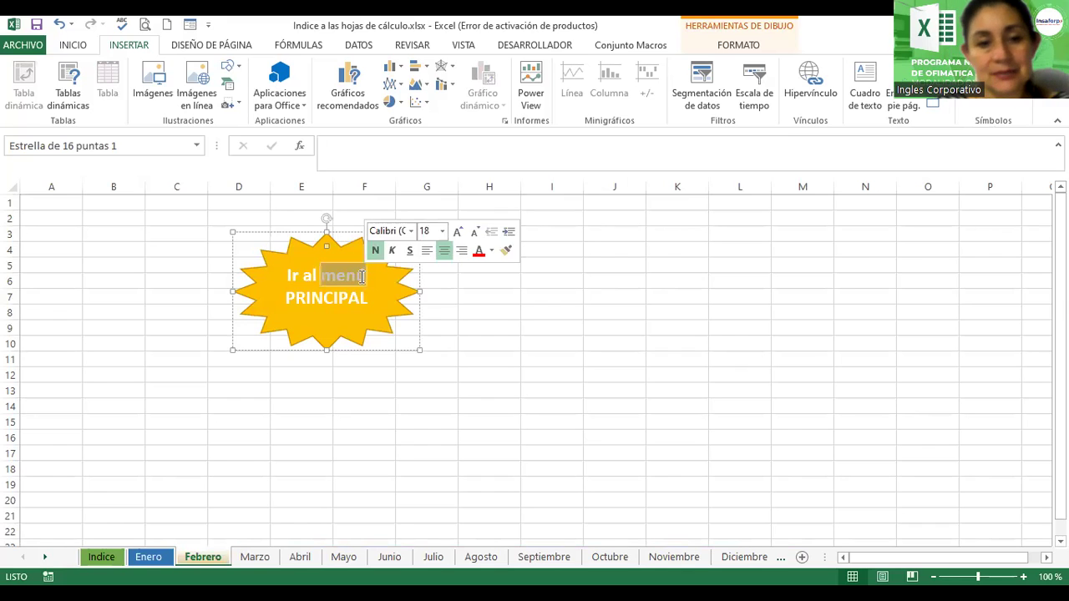
type("INDICE")
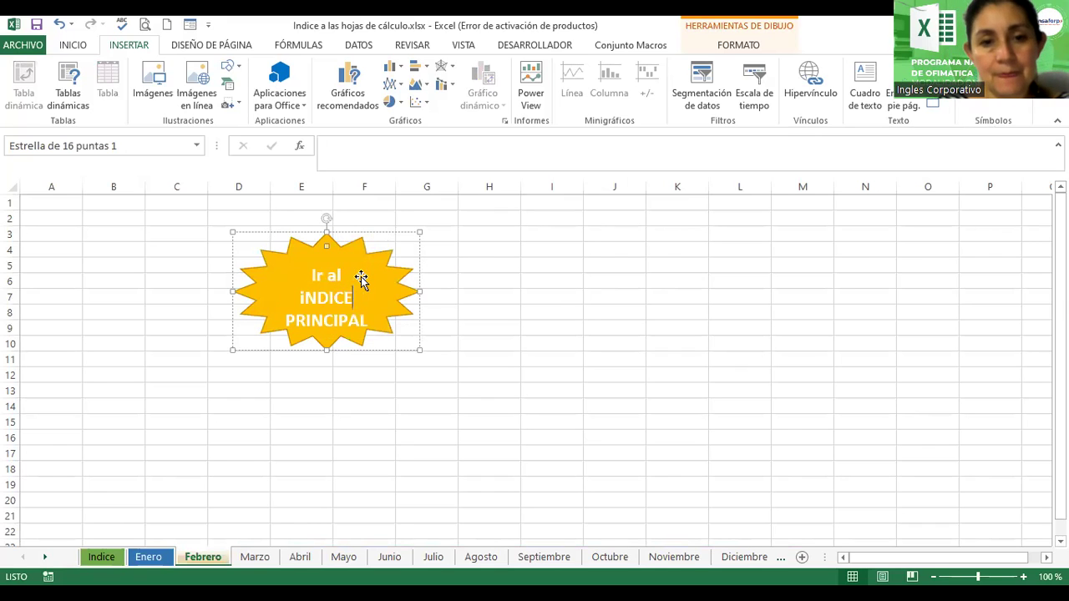
key("BackSpace")
key("BackSpace")
key("BackSpace")
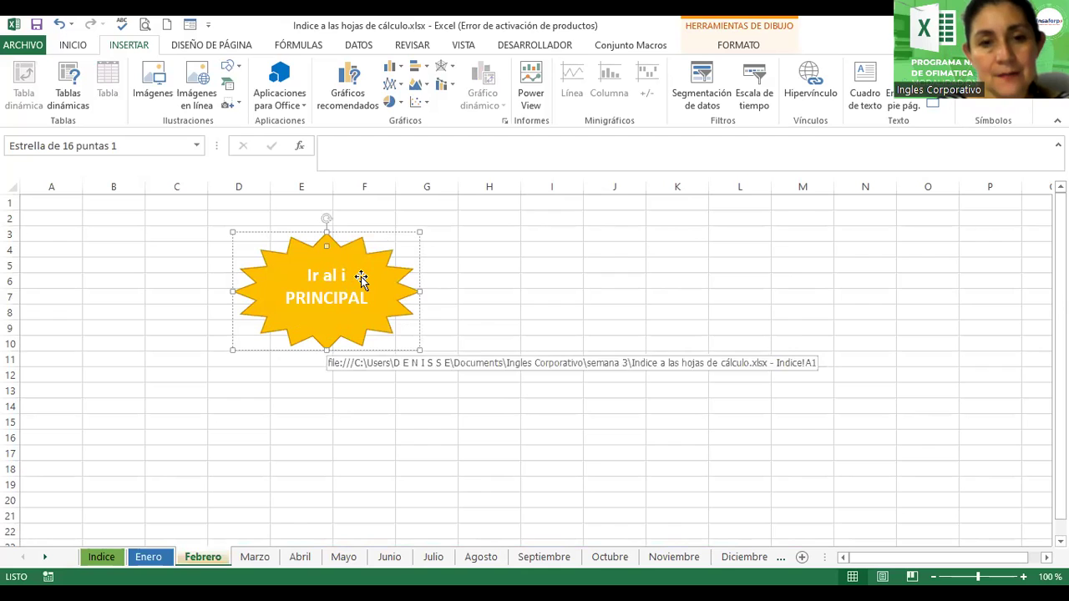
type("{in")
key("BackSpace")
key("BackSpace")
key("BackSpace")
type("indice")
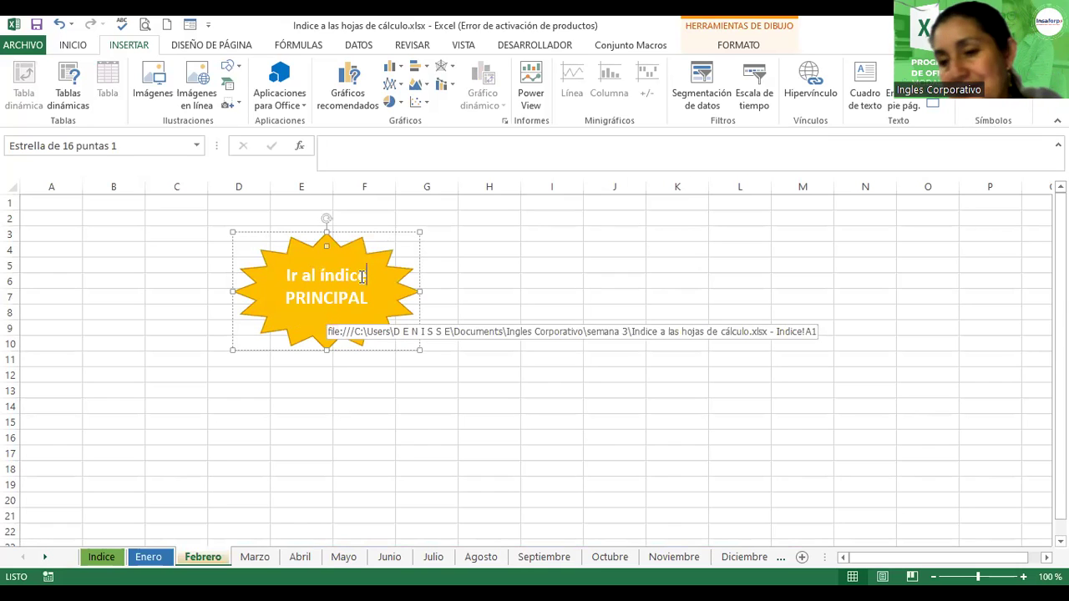
left_click(498, 262)
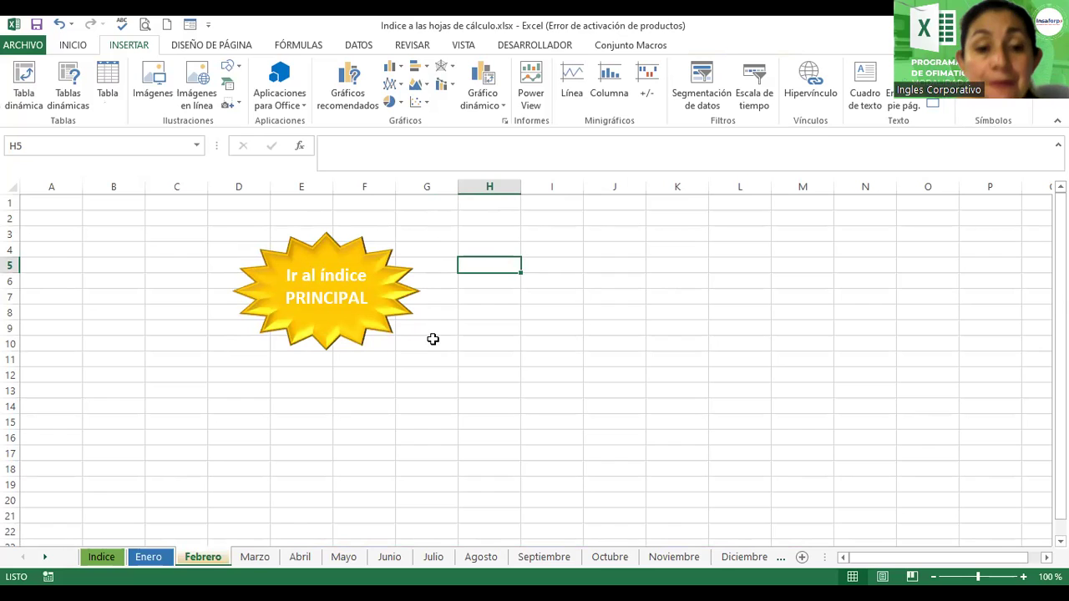
Colour the Marzo, Mayo and Junio tabs green, dark blue and navy, then return to Febrero
left_click(247, 558)
right_click(247, 560)
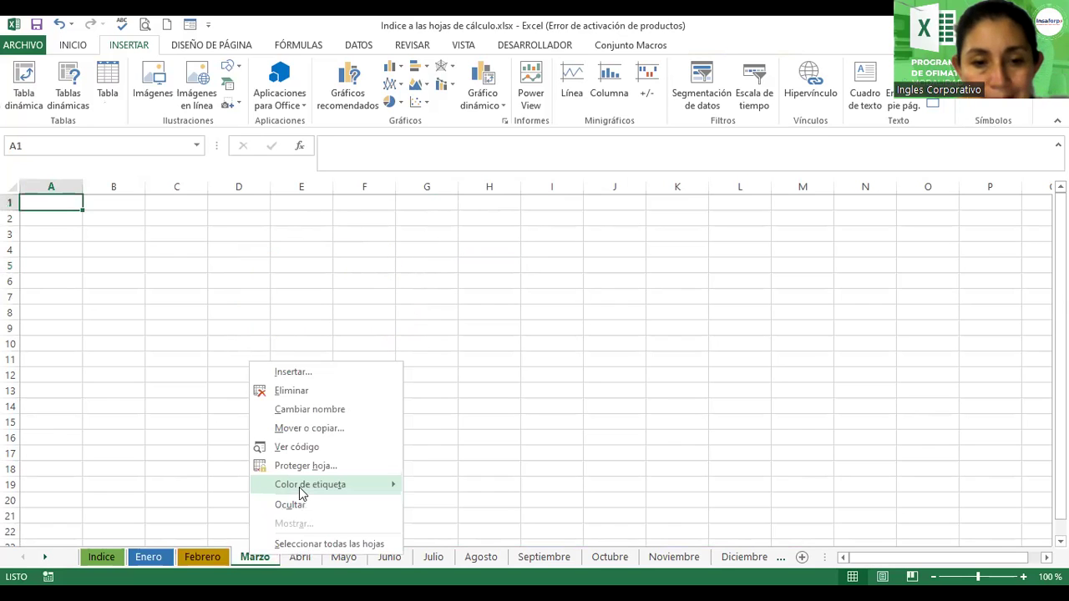
mouse_move(305, 487)
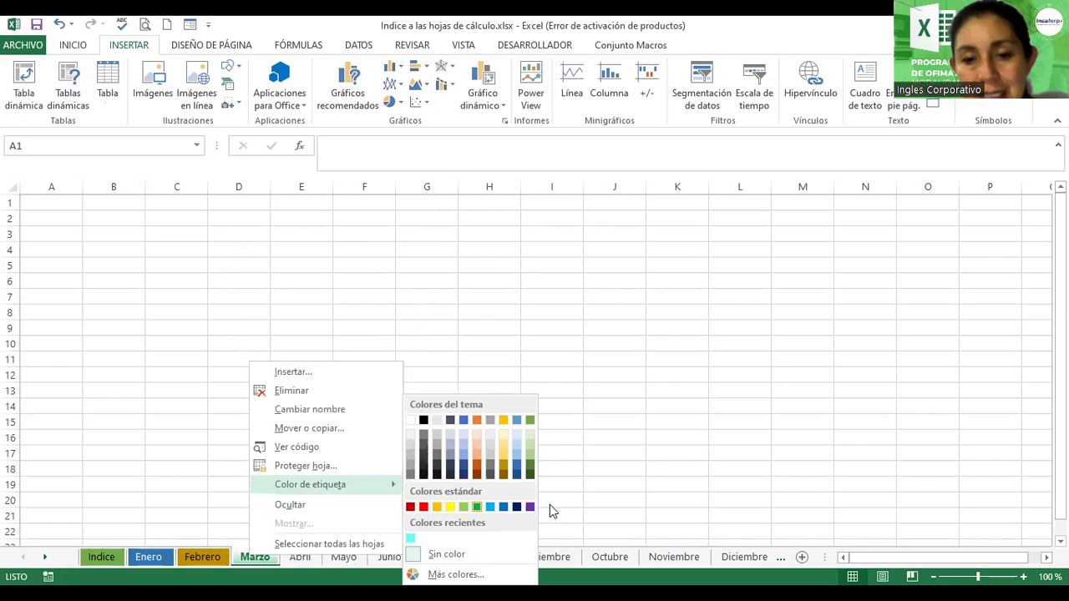
right_click(355, 562)
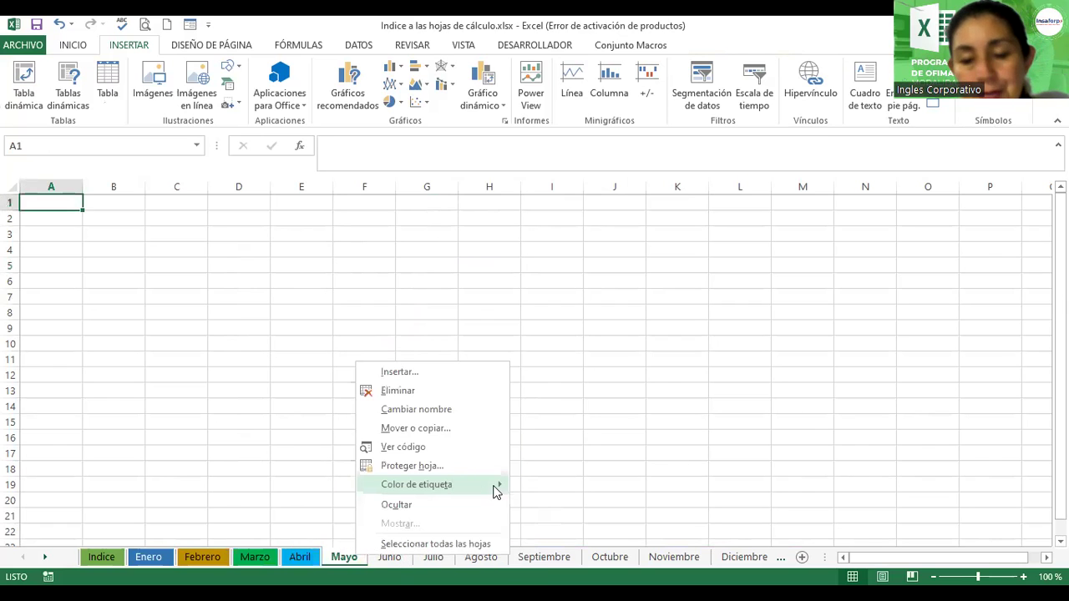
mouse_move(496, 491)
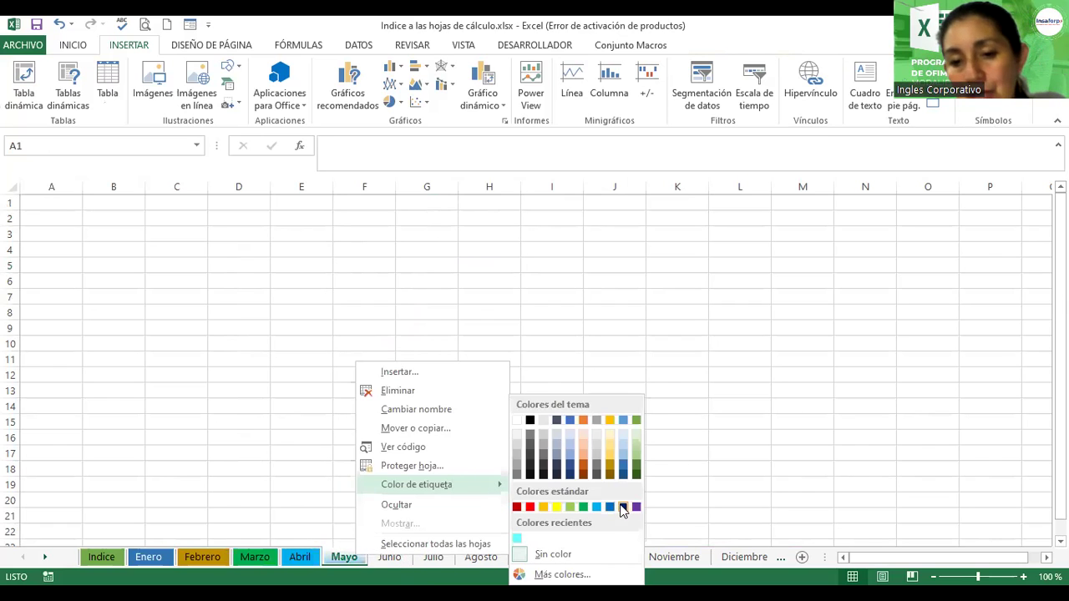
right_click(386, 558)
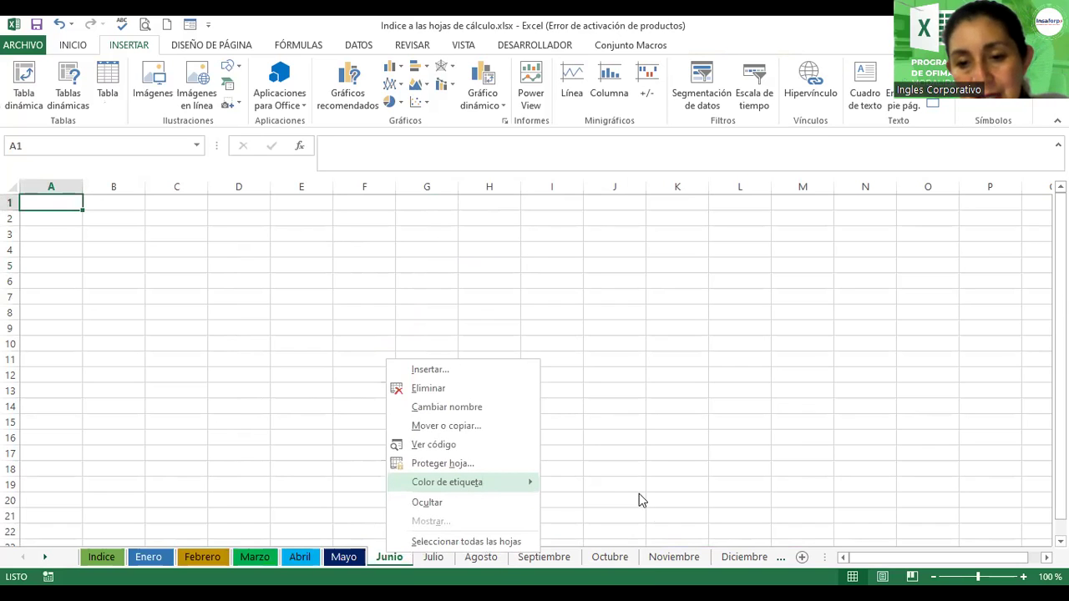
mouse_move(656, 511)
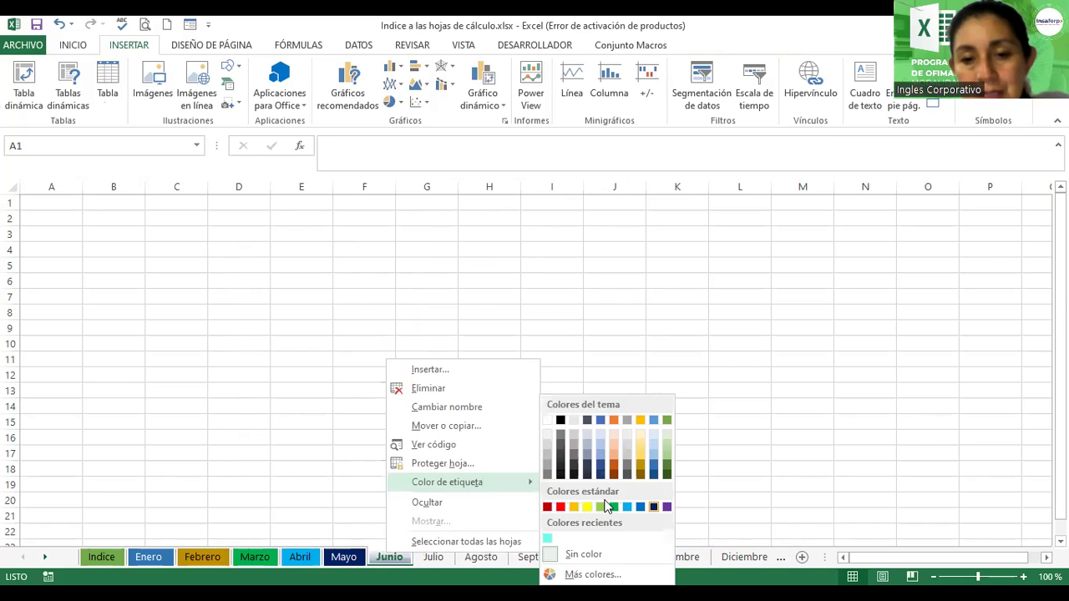
left_click(202, 558)
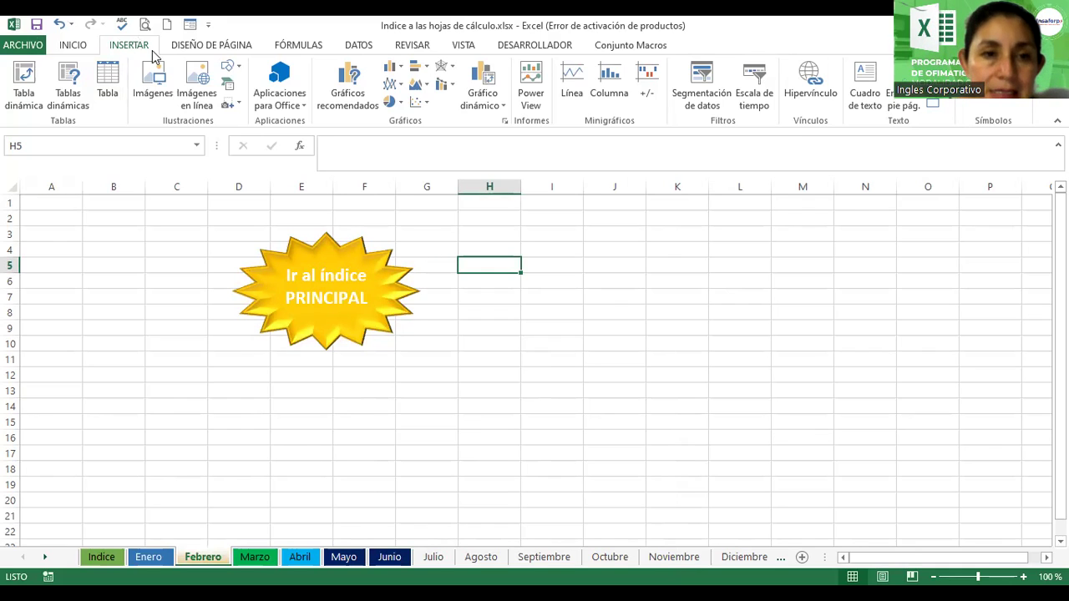
Open Modificar hipervínculo for the Febrero star, showing its link to cell A1
left_click(240, 68)
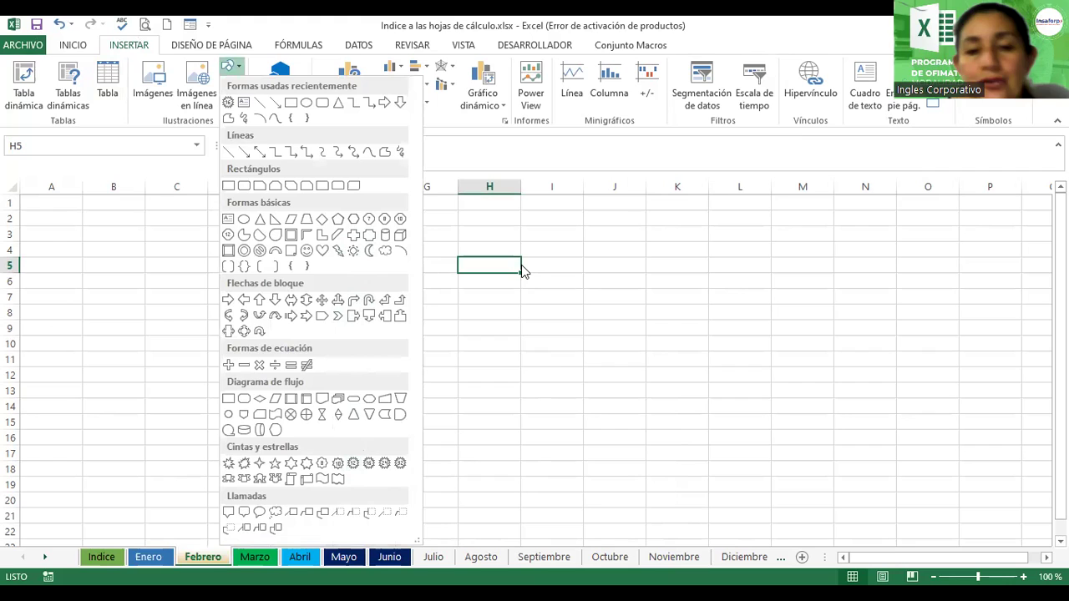
key("Escape")
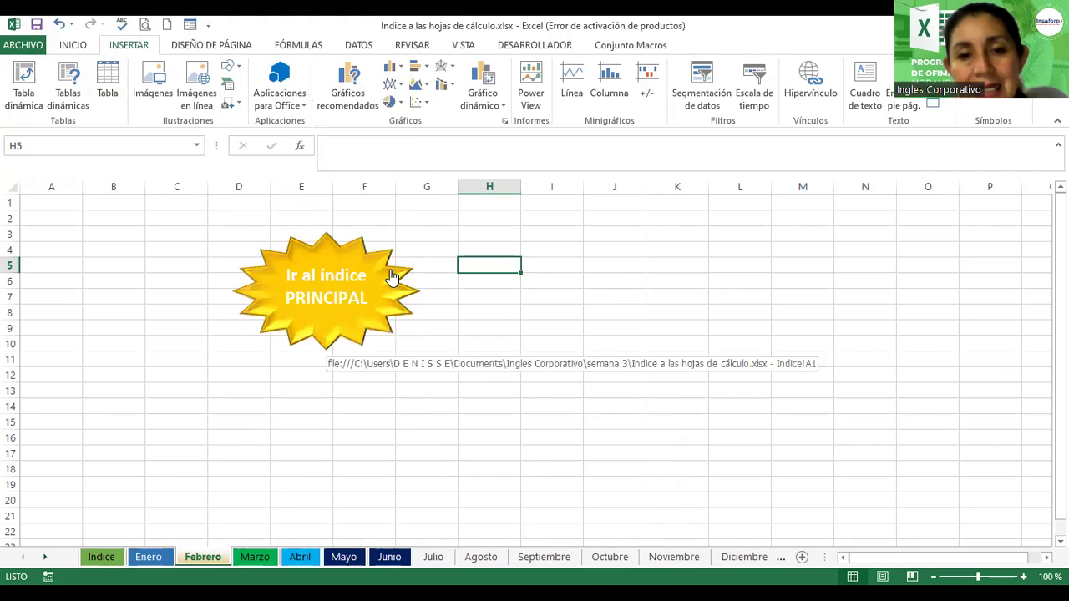
right_click(392, 276)
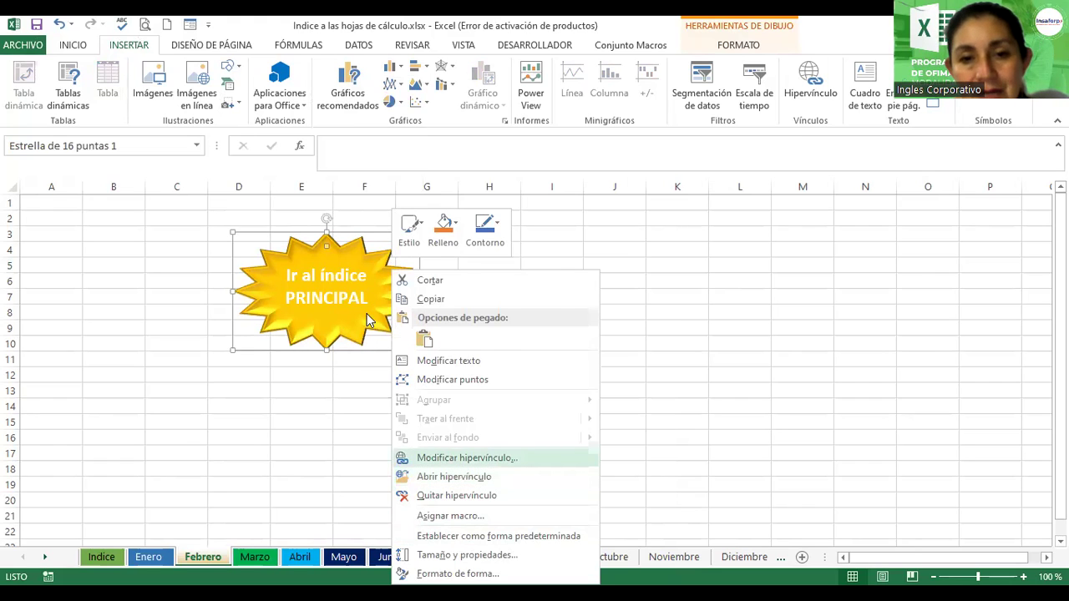
key("Return")
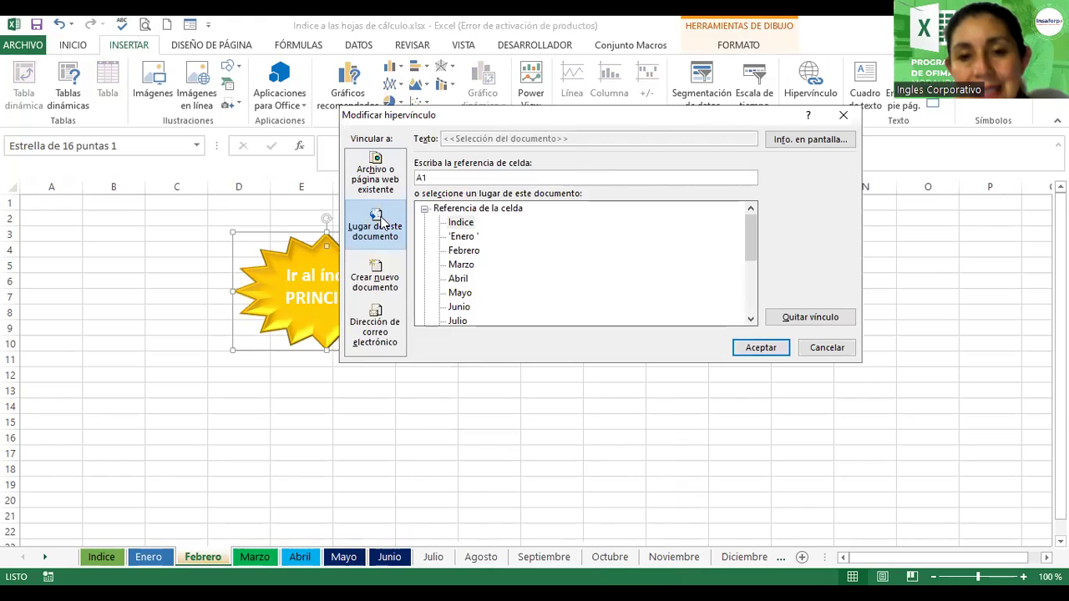
Keep Indice as the star's link target under Lugar de este documento and close the dialog
left_click(462, 226)
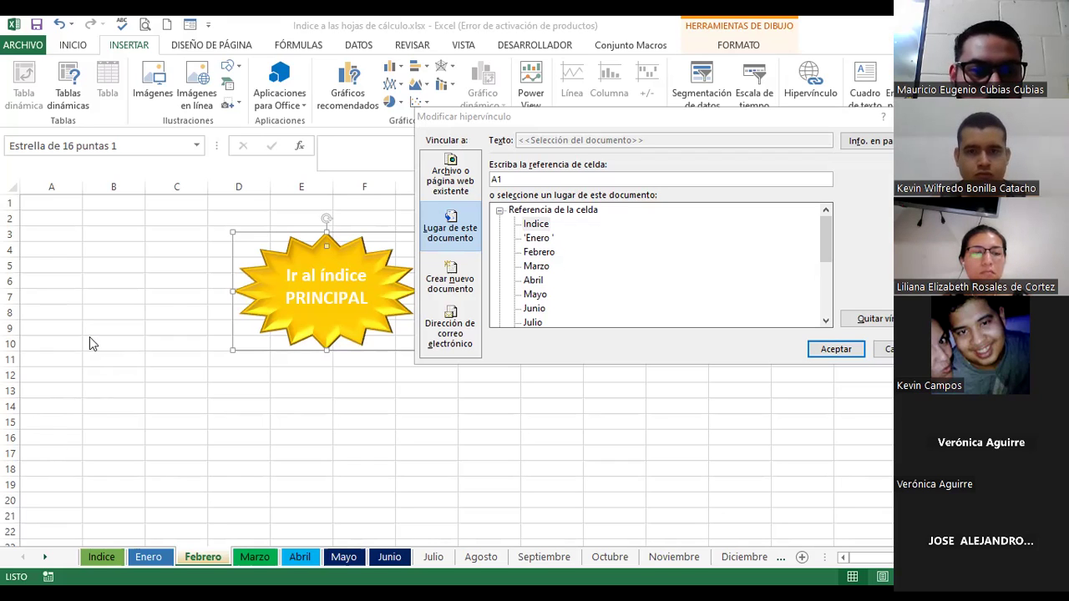
left_click(496, 140)
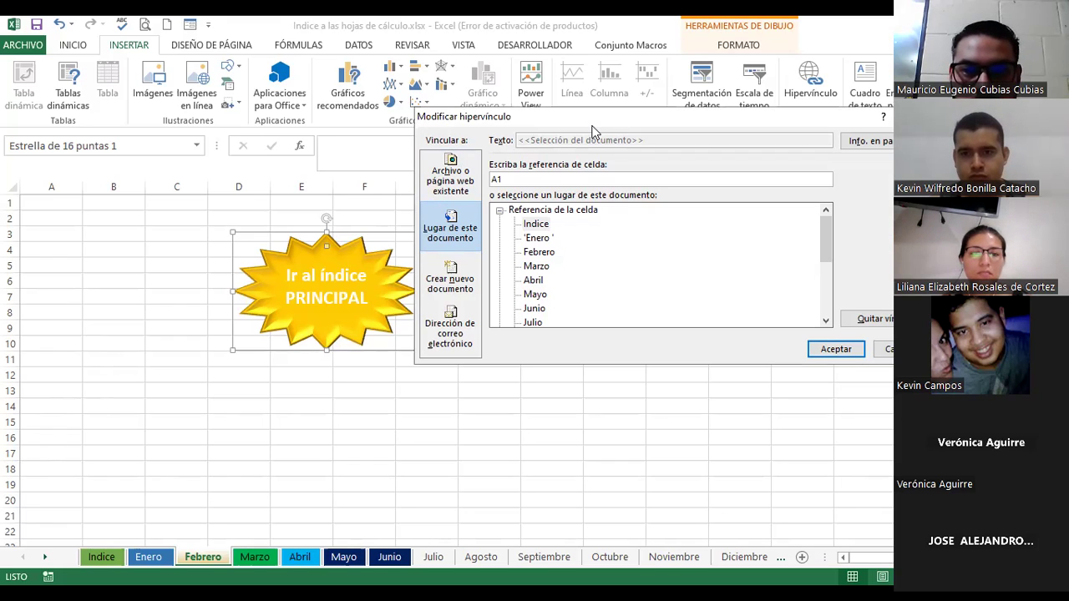
left_click_drag(568, 117, 237, 150)
key("Return")
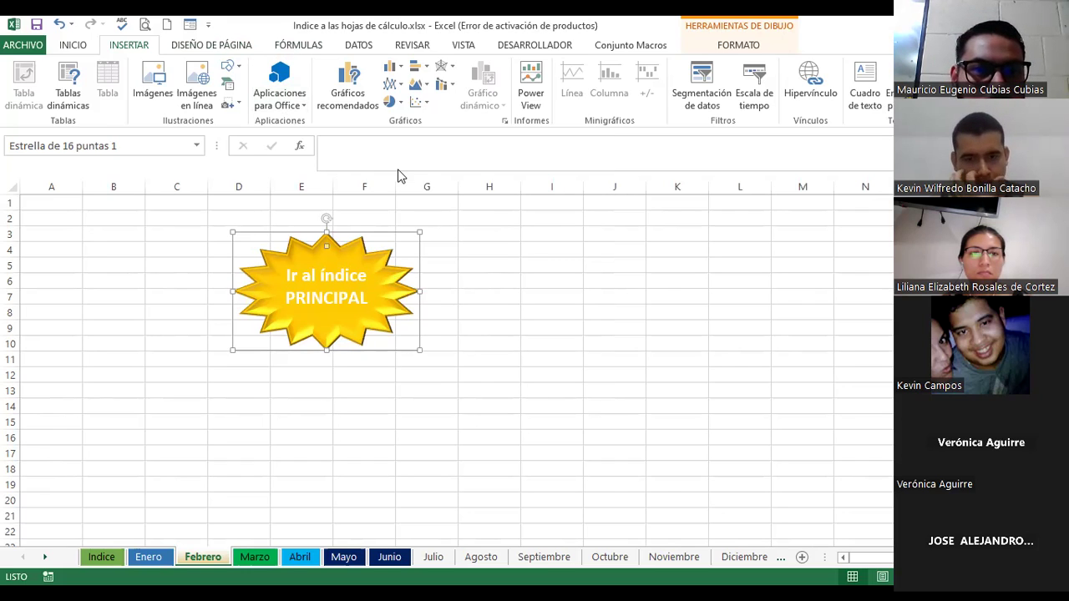
Apply a blue swatch from the Formato tab's full shape-style gallery to the star
left_click(735, 47)
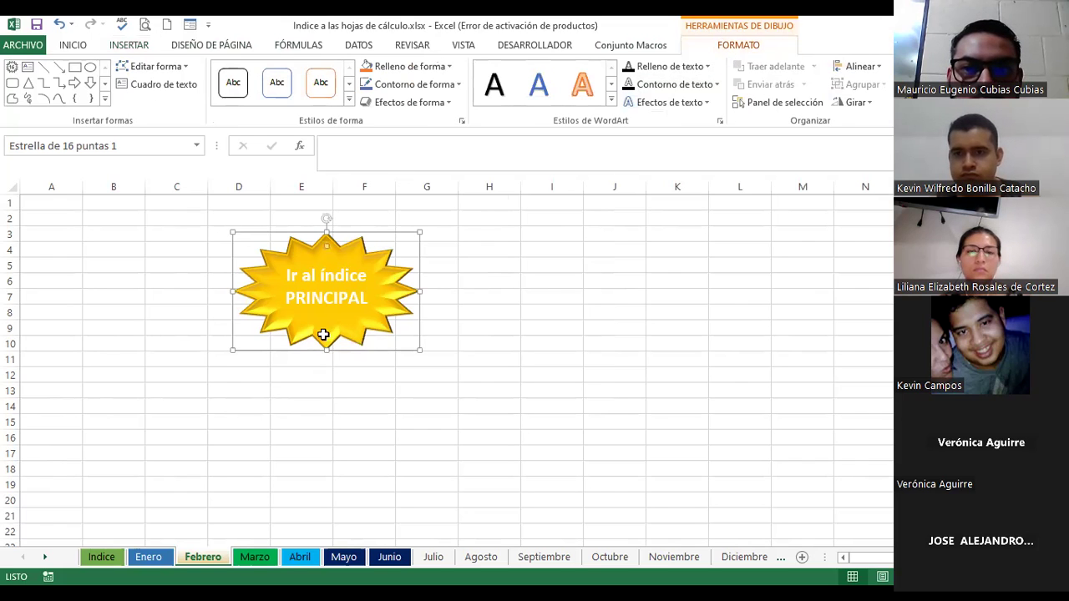
left_click(351, 100)
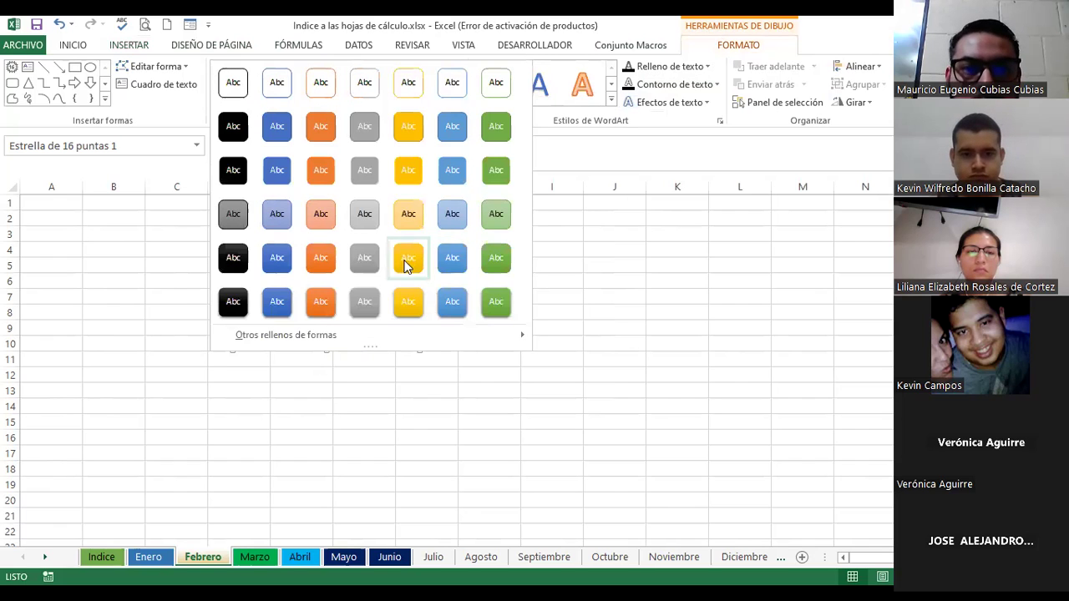
left_click(450, 264)
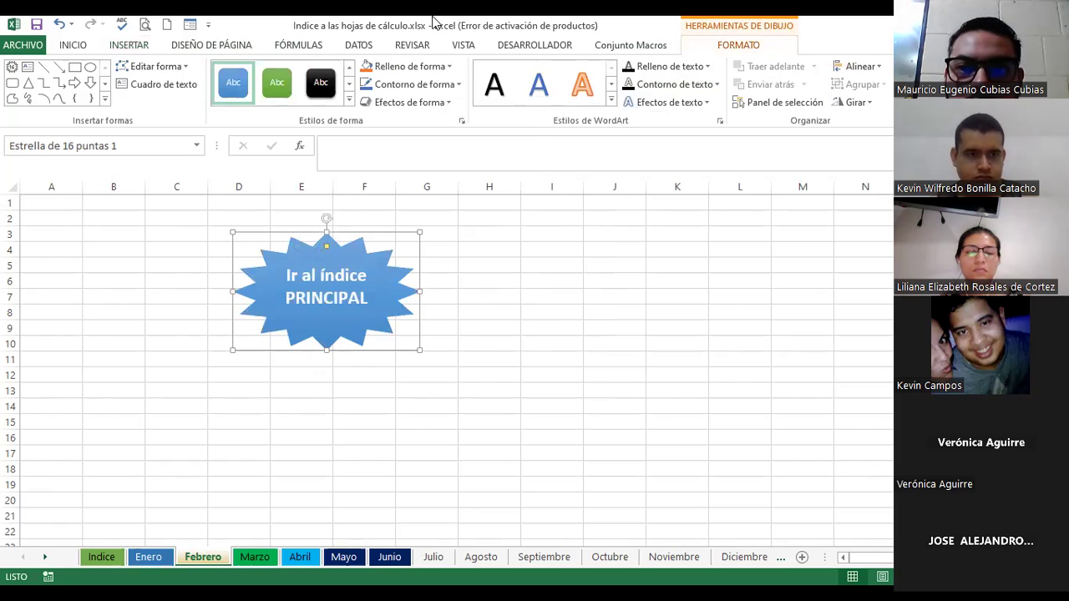
left_click(447, 103)
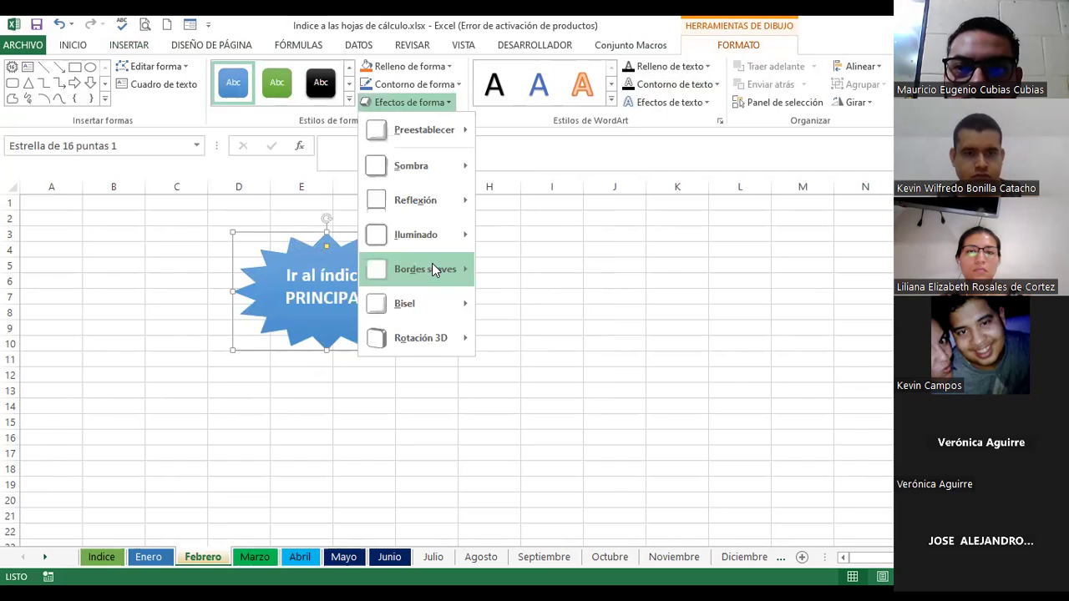
mouse_move(406, 305)
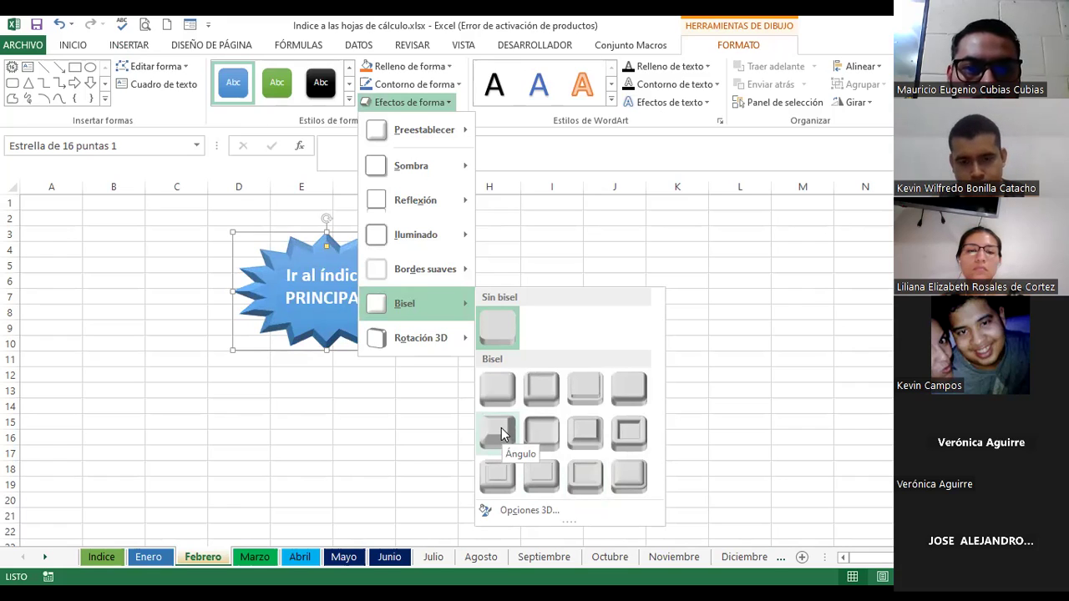
left_click(286, 251)
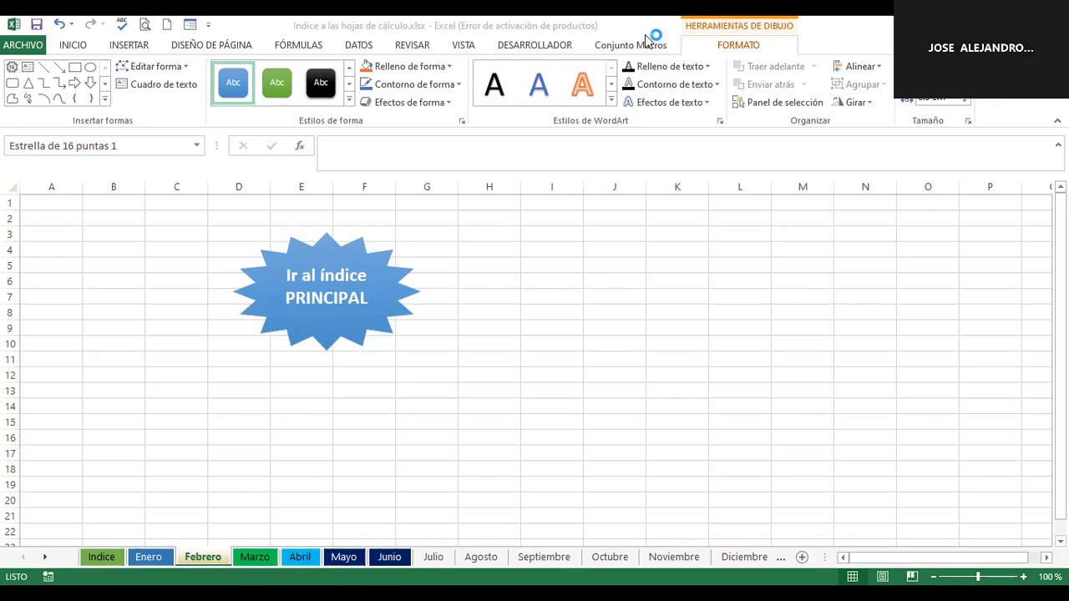
Re-link the Febrero star to the Indice sheet through its hyperlink settings
left_click(336, 308)
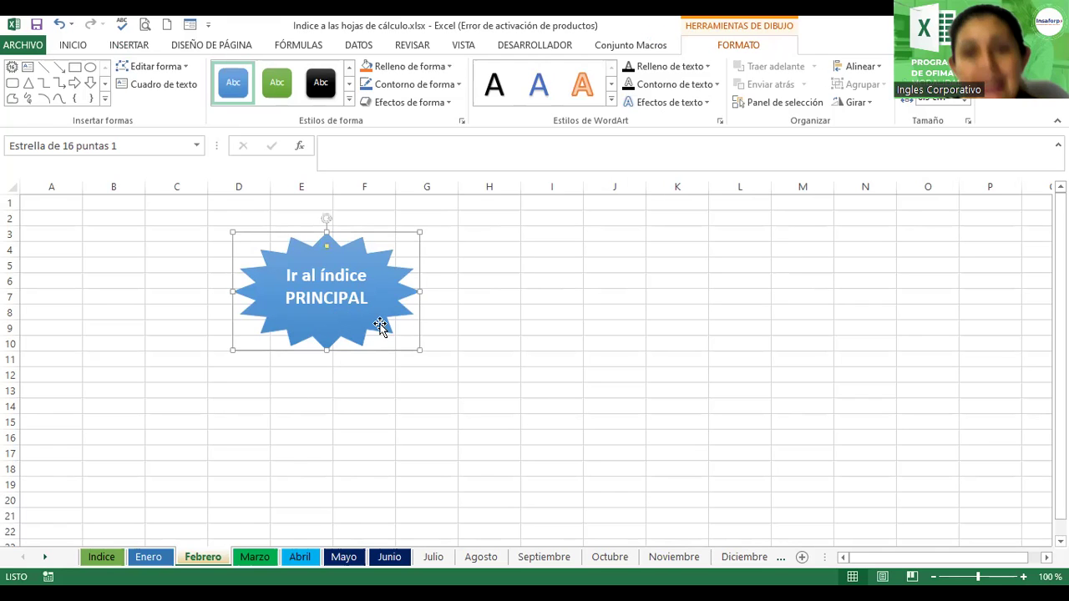
key("Escape")
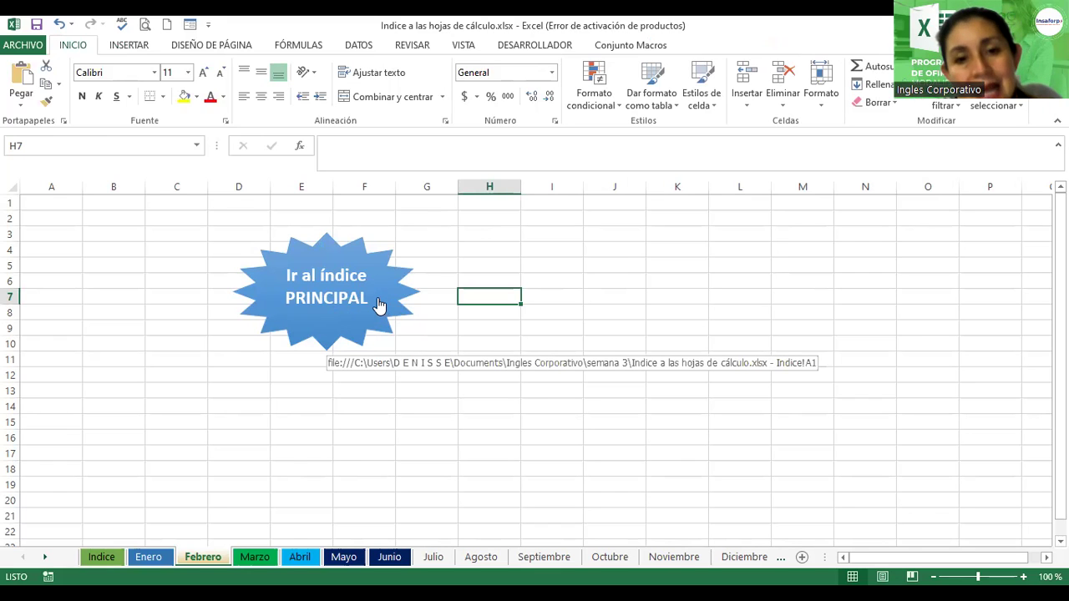
right_click(374, 298)
key("Escape")
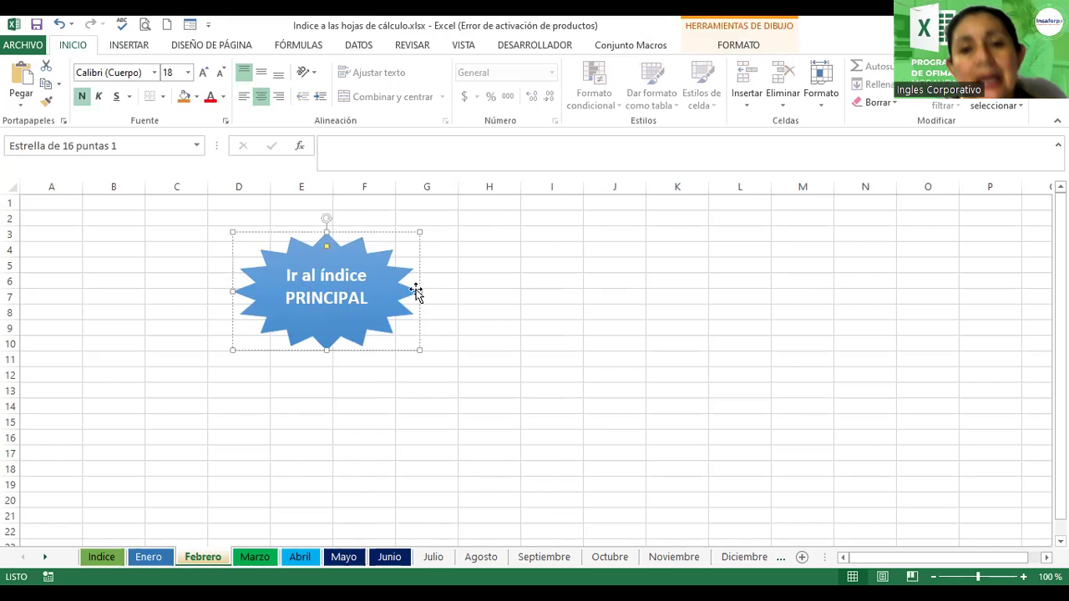
left_click(494, 329)
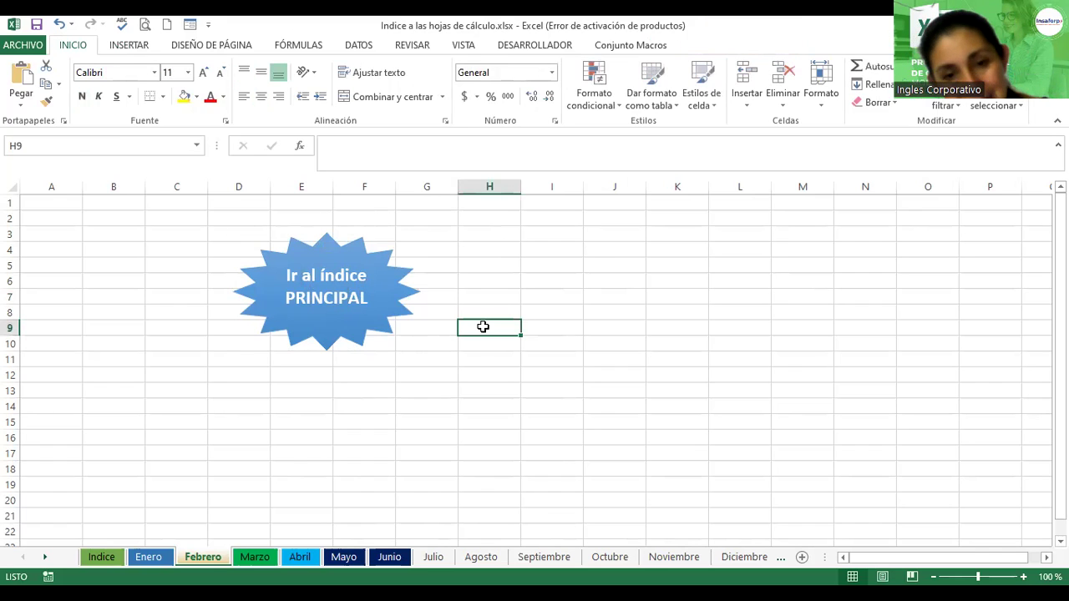
left_click(385, 300, "ctrl")
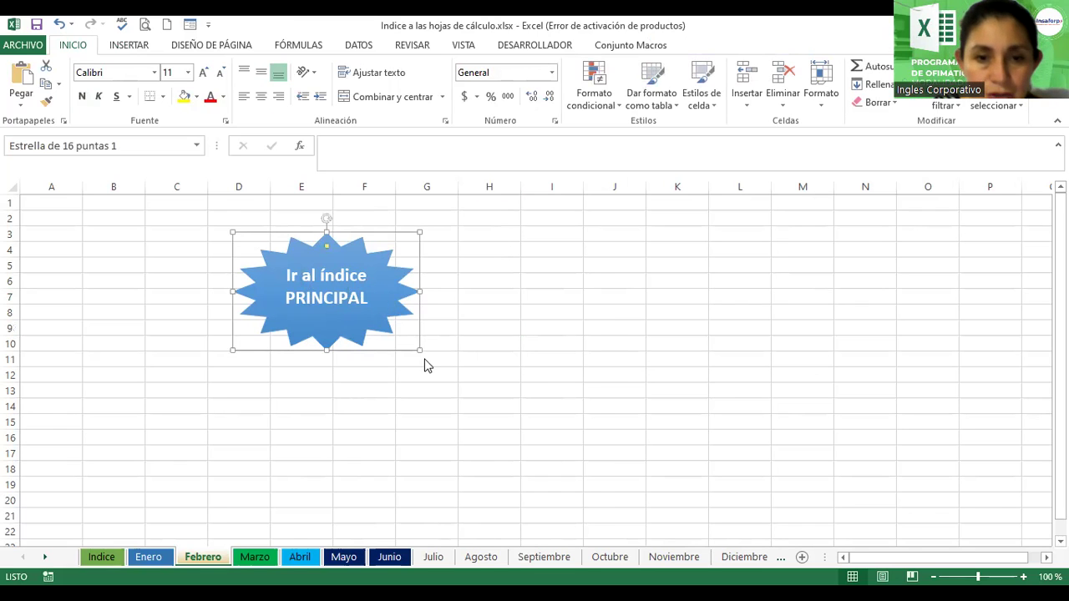
right_click(389, 272)
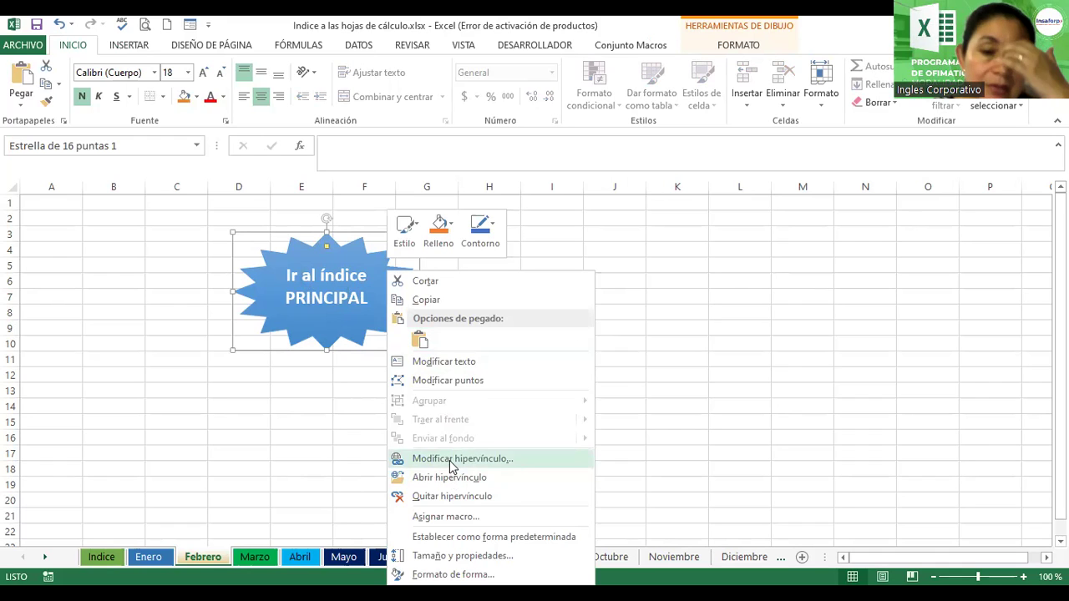
key("Return")
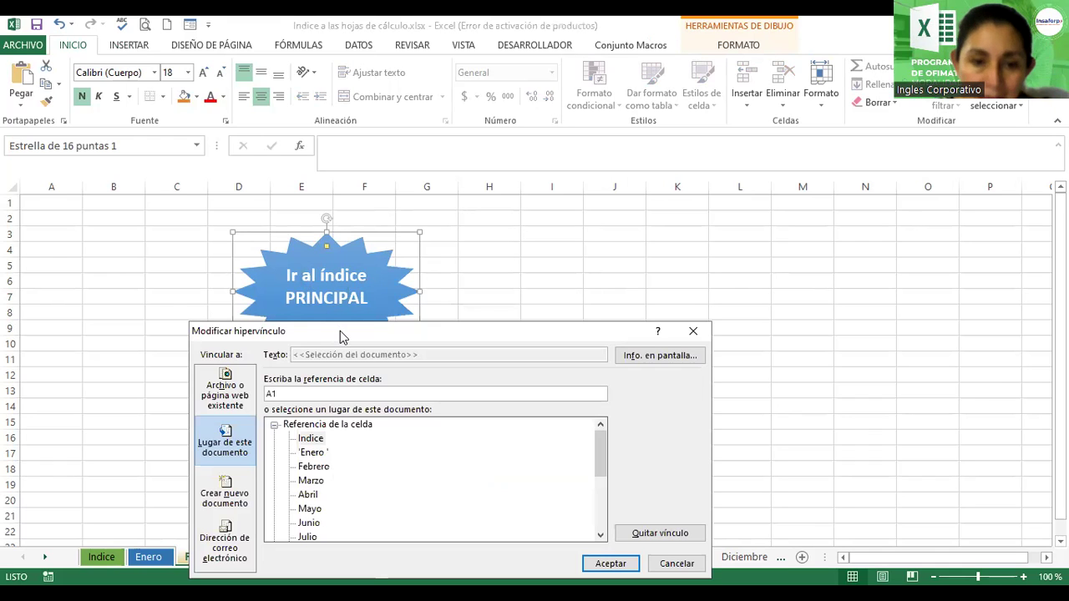
left_click_drag(502, 331, 743, 258)
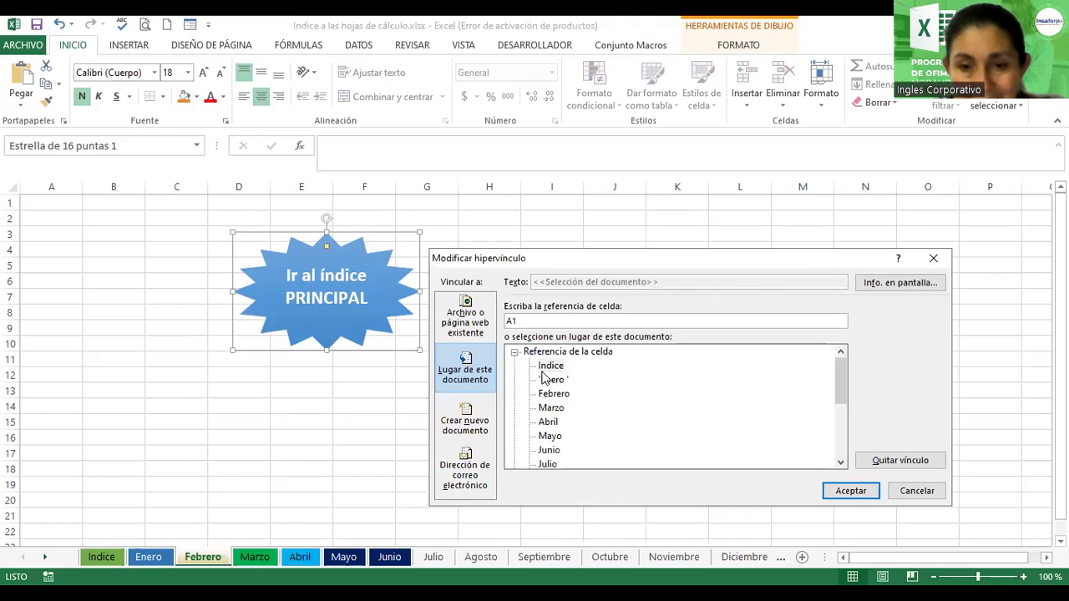
left_click(550, 367)
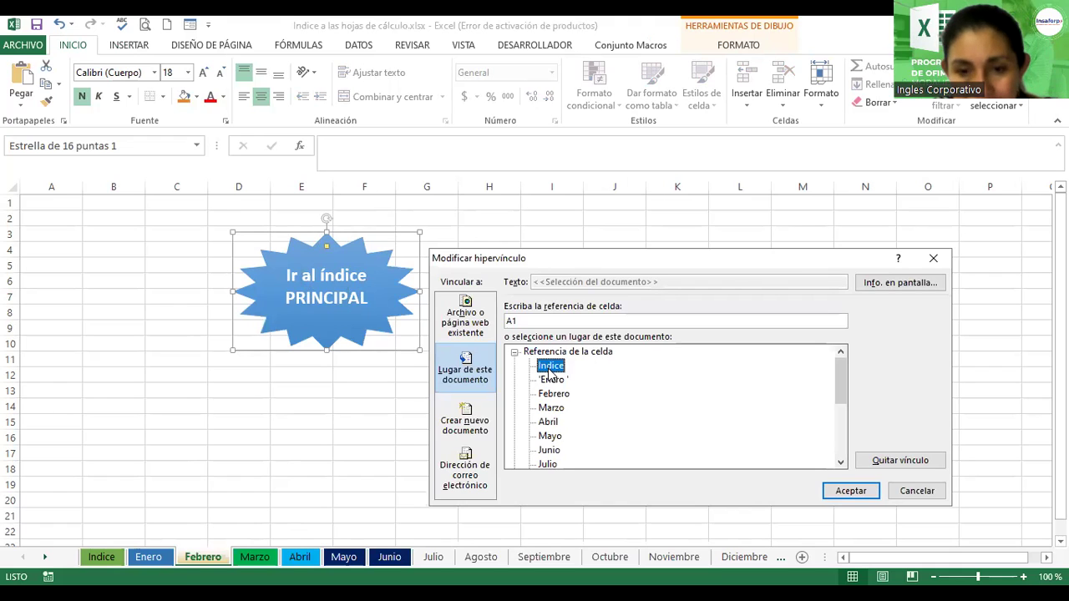
left_click(845, 491)
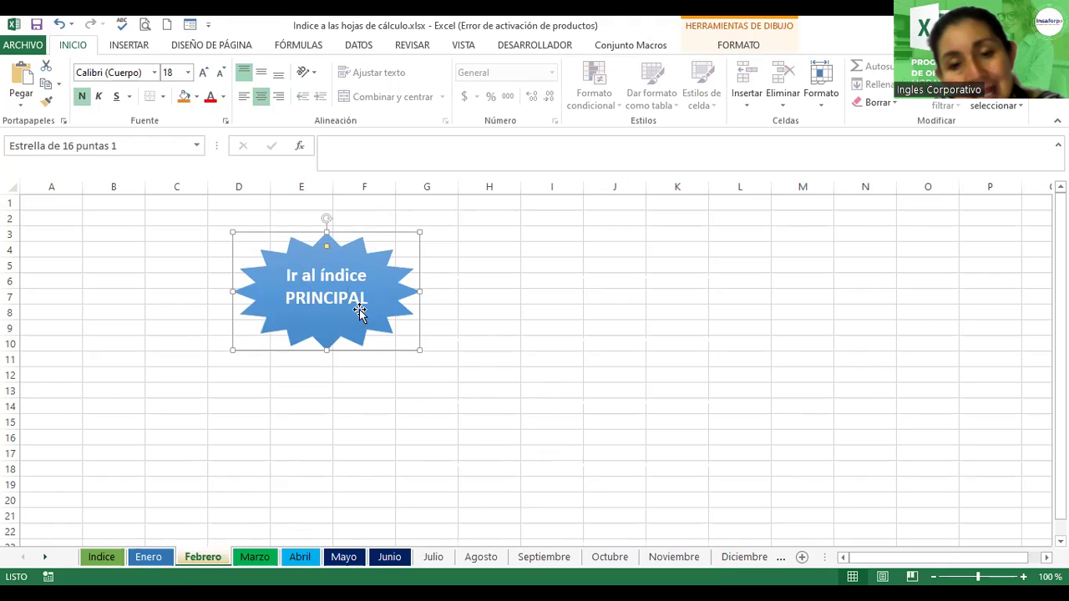
left_click(493, 293)
Follow the star's link to Indice, then view Febrero and switch to the blank Marzo sheet
mouse_move(349, 294)
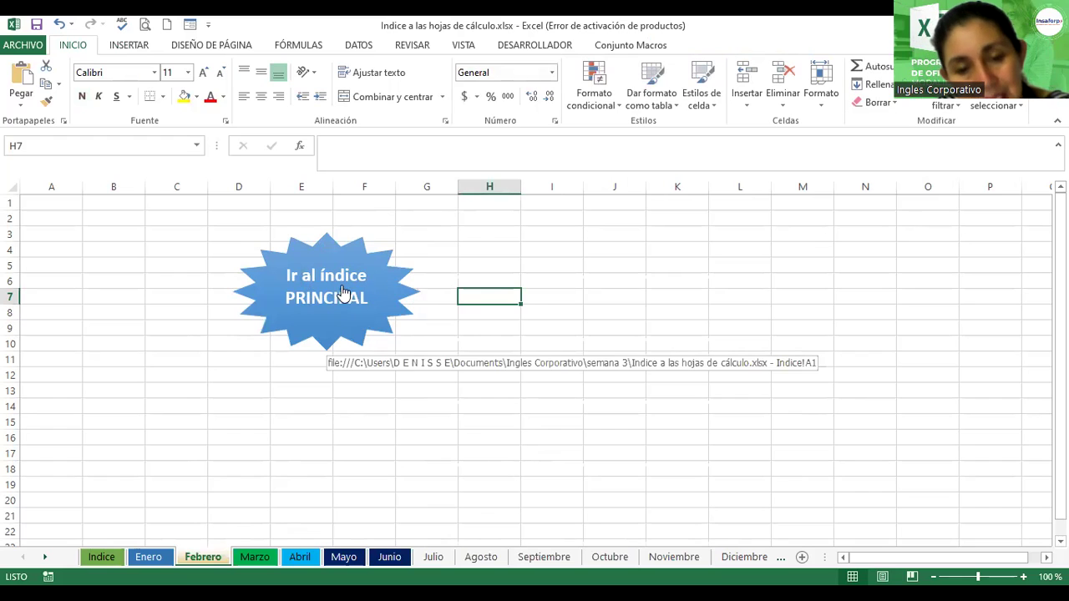
left_click(305, 284)
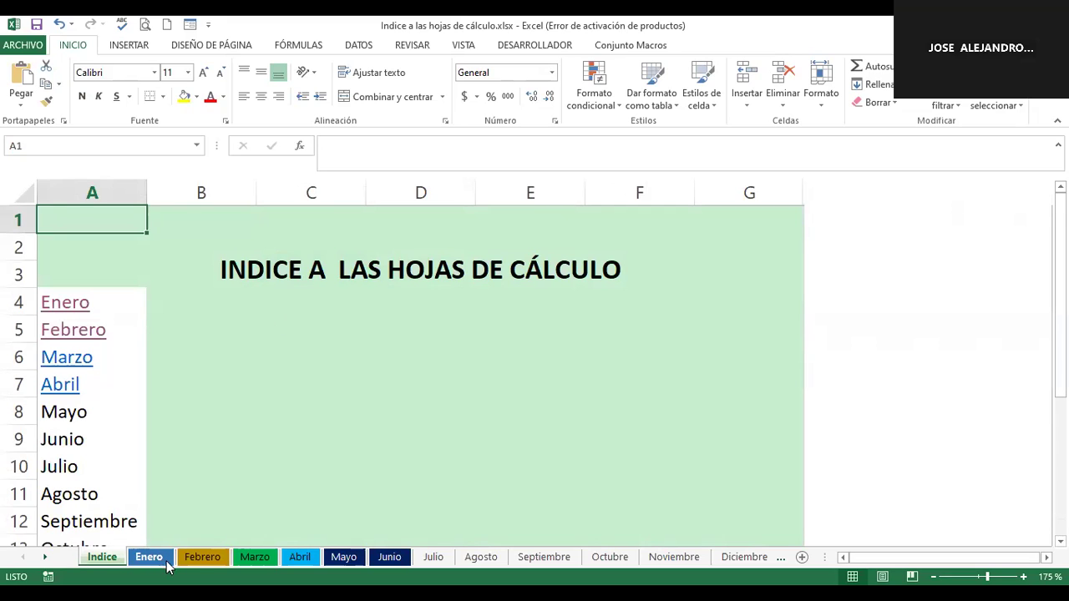
left_click(202, 561)
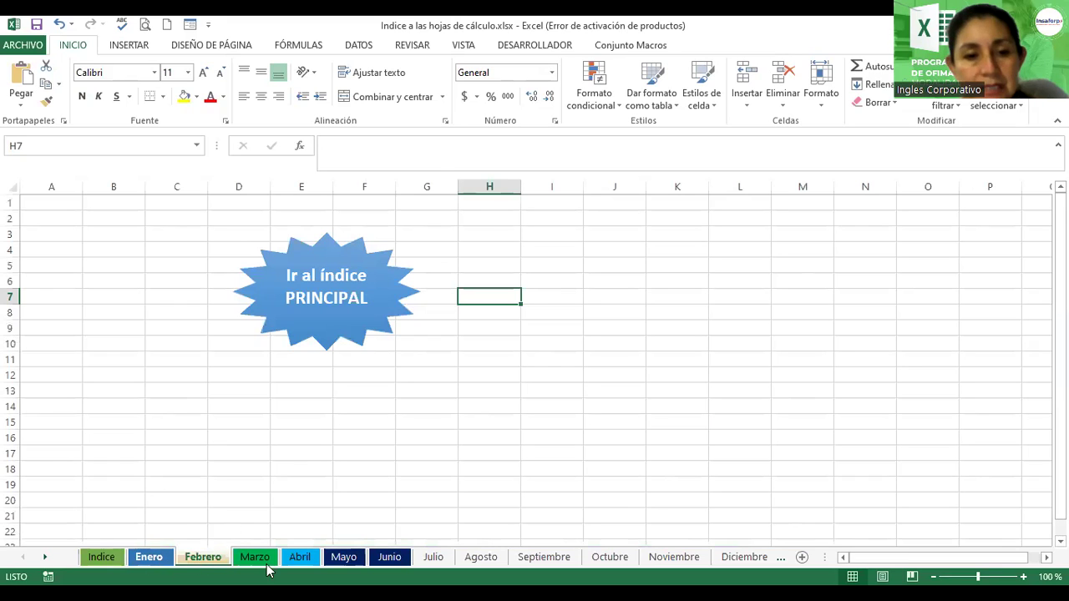
left_click(254, 558)
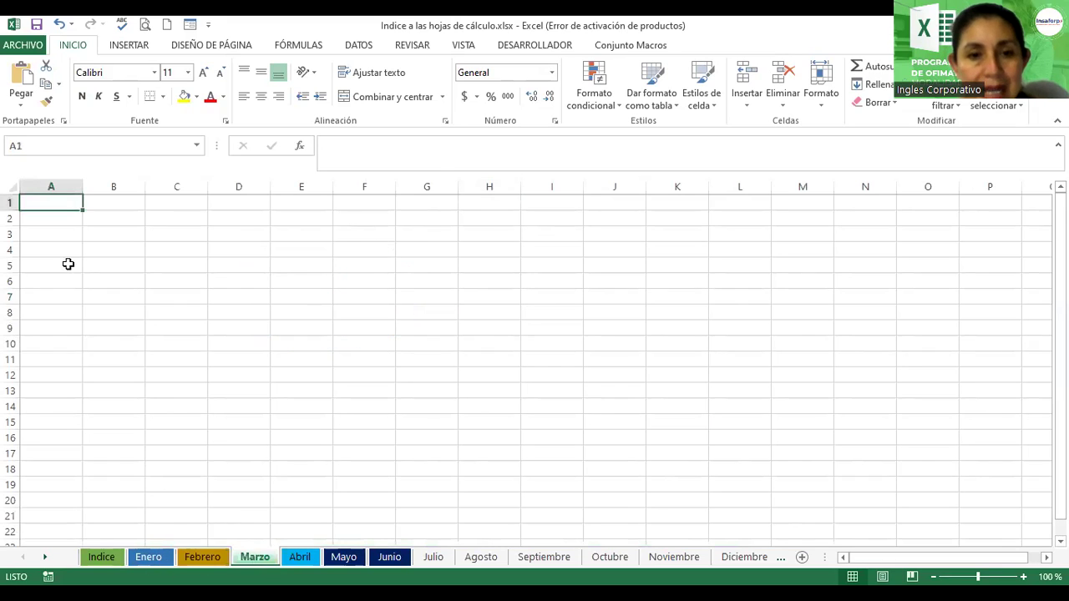
Draw a cloud near Marzo's top-left, give it a black style and a bevel effect
left_click(129, 47)
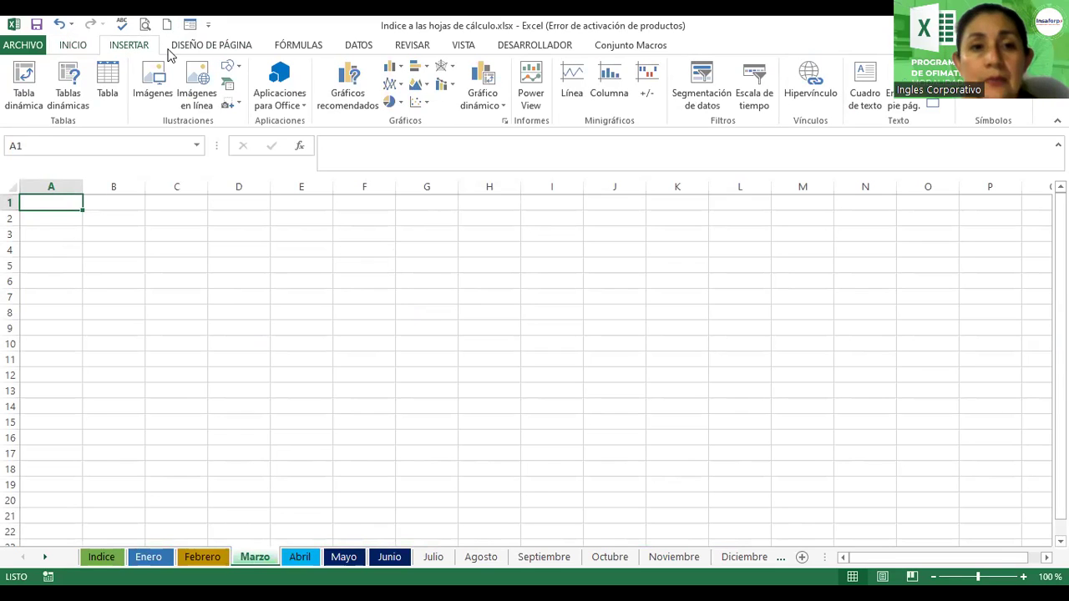
left_click(240, 68)
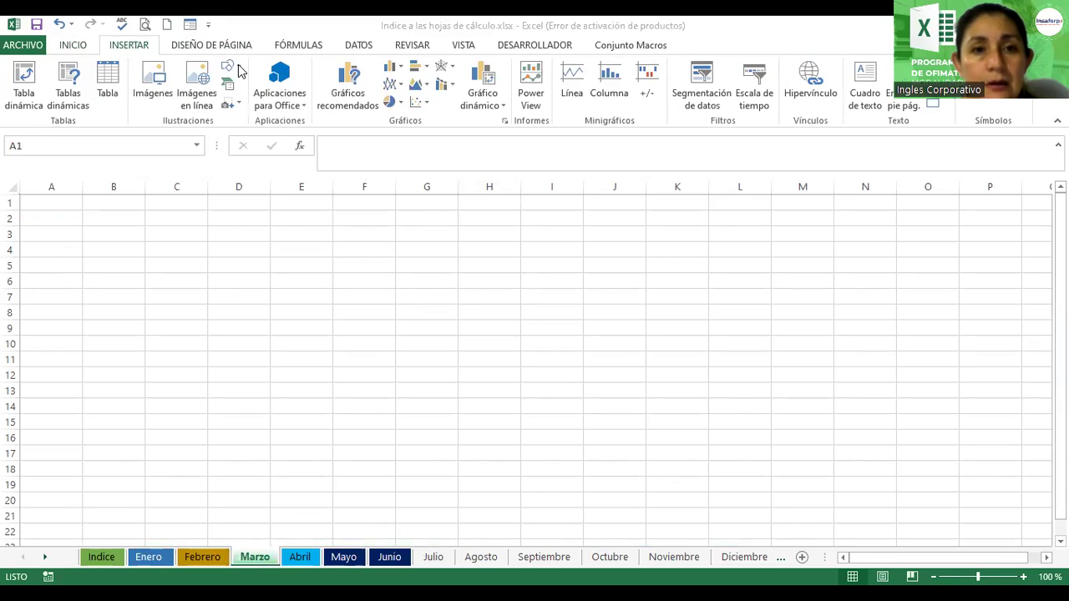
left_click(238, 68)
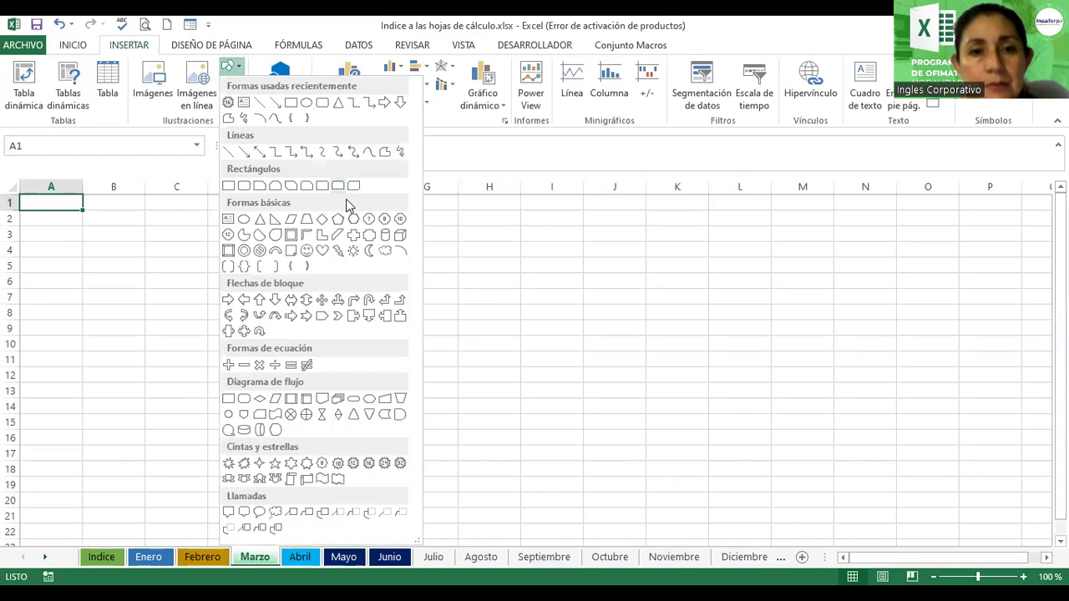
left_click(386, 253)
left_click_drag(95, 216, 215, 299)
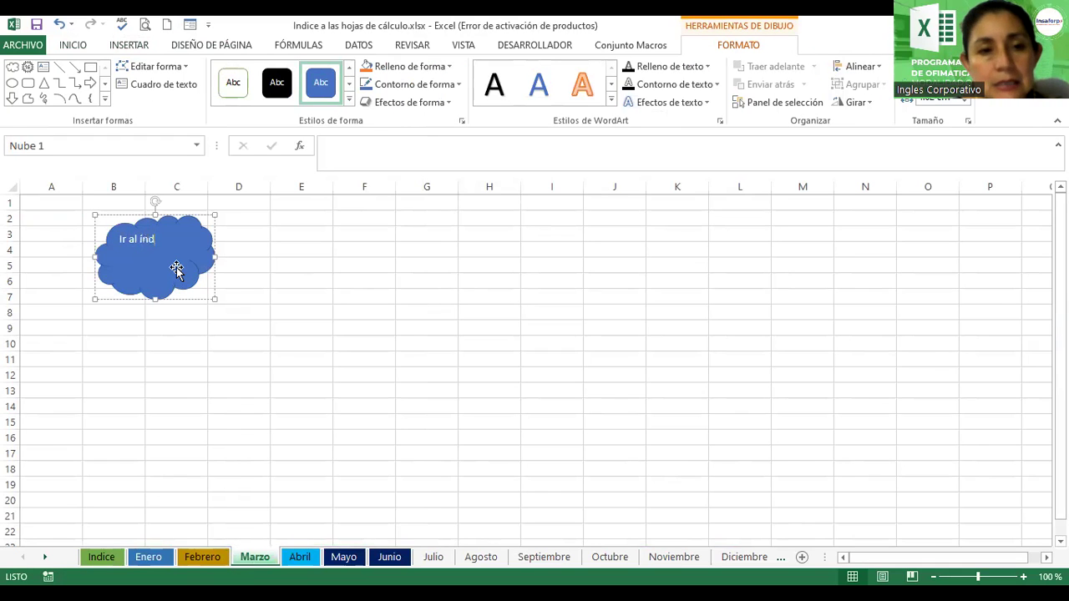
mouse_move(215, 299)
left_mouse_down()
mouse_move(212, 291)
mouse_move(217, 314)
left_mouse_up()
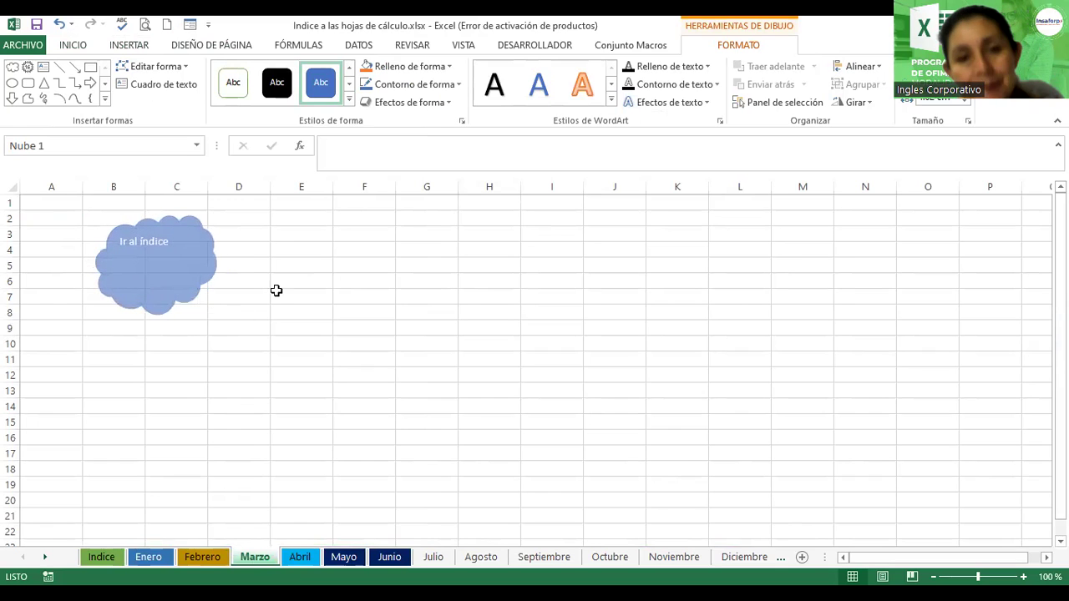
left_click(271, 77)
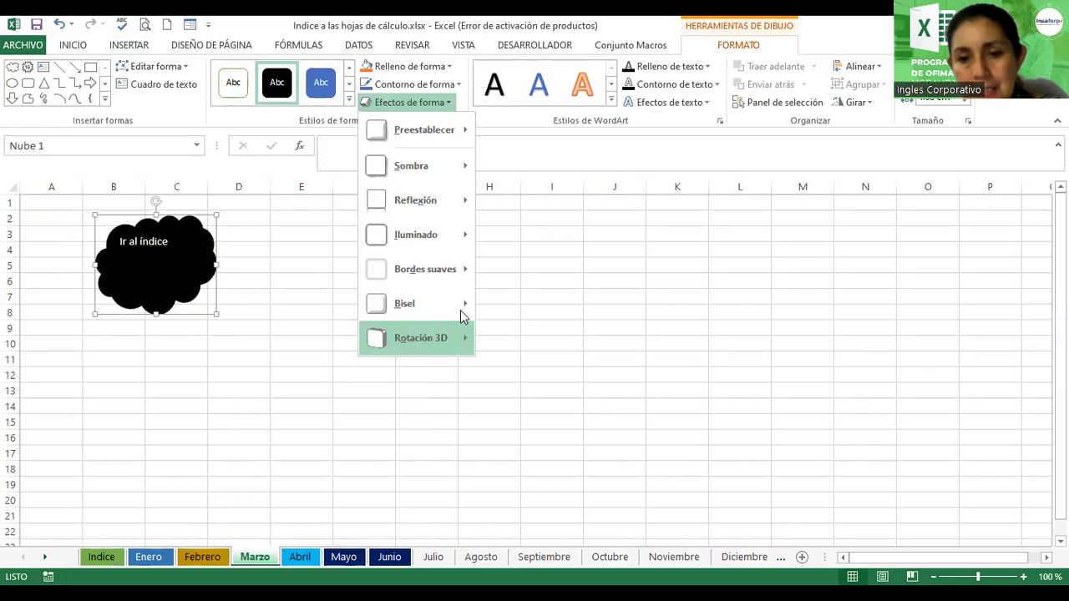
mouse_move(418, 303)
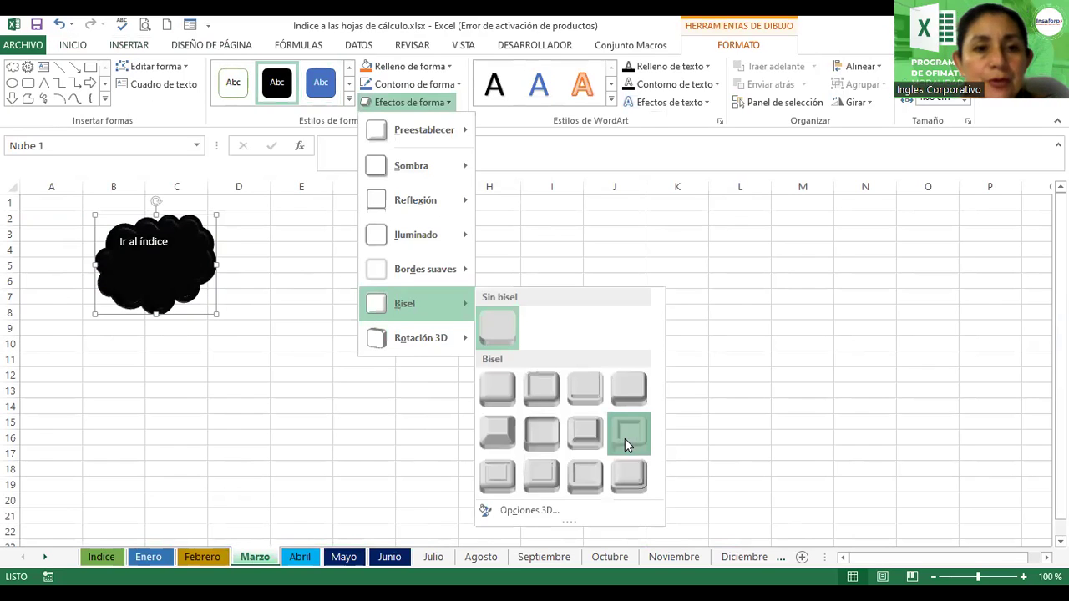
left_click(628, 443)
Enlarge the cloud's 'Ir al índice' text to 18, centre it, and widen the cloud
left_click_drag(169, 242, 117, 241)
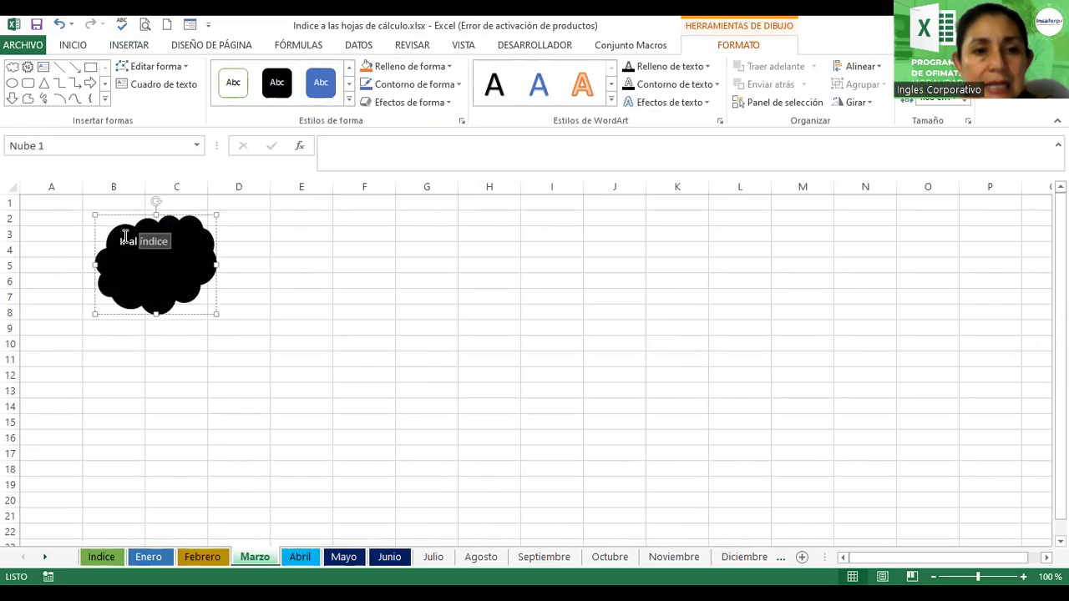
left_click(67, 47)
left_click(203, 73)
left_click(203, 72)
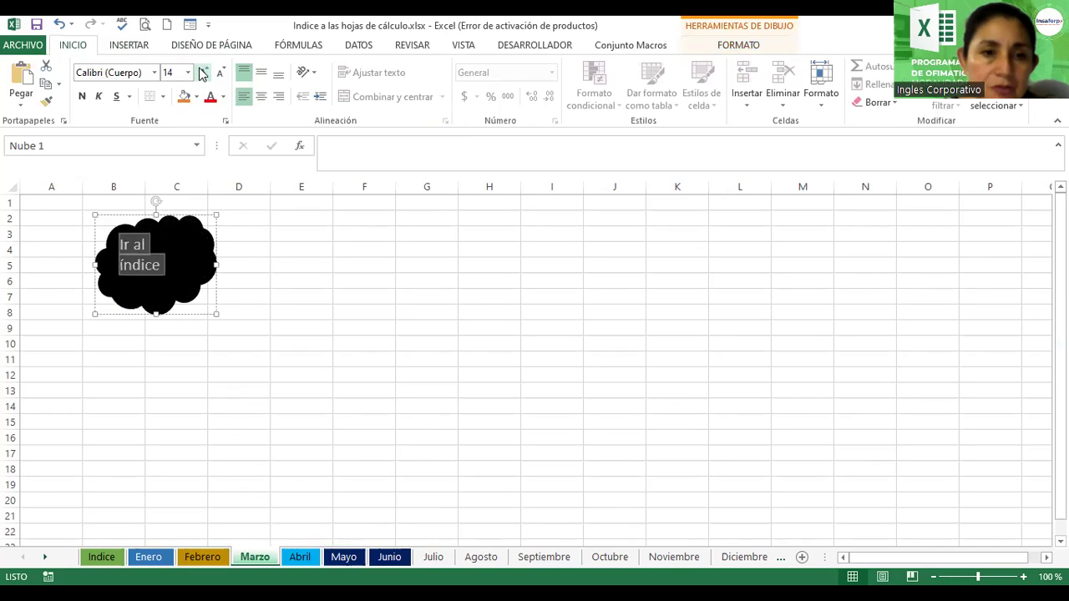
left_click(203, 72)
left_click(261, 96)
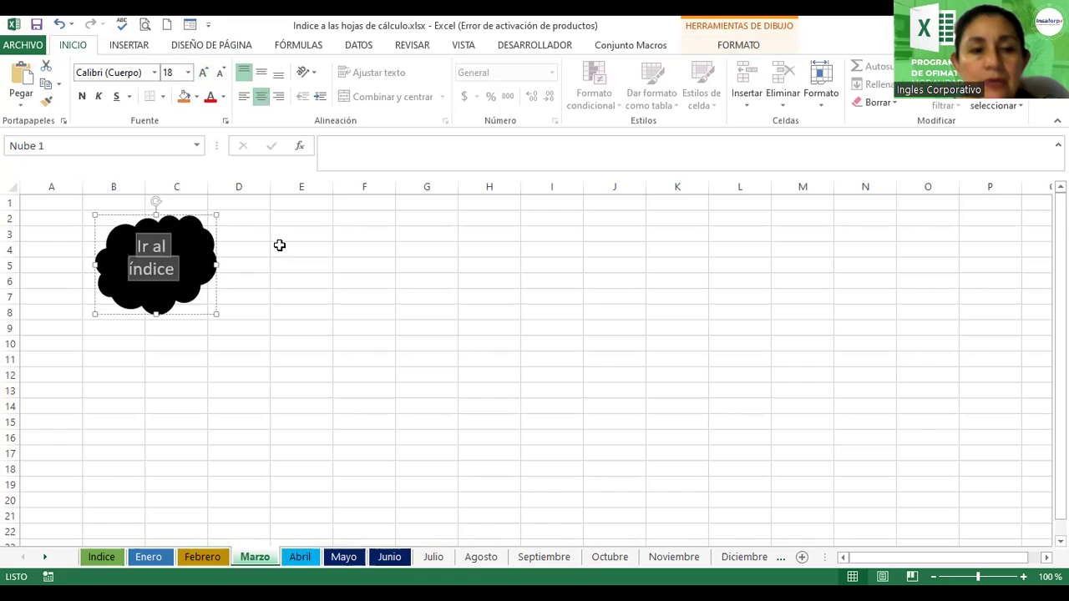
left_click_drag(225, 264, 239, 265)
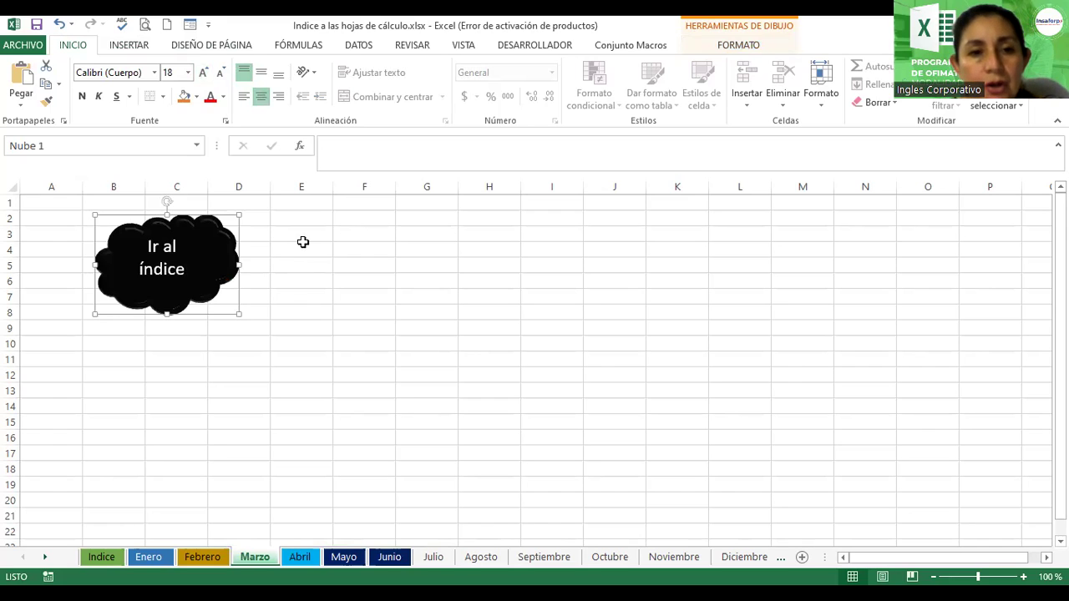
left_click(138, 46)
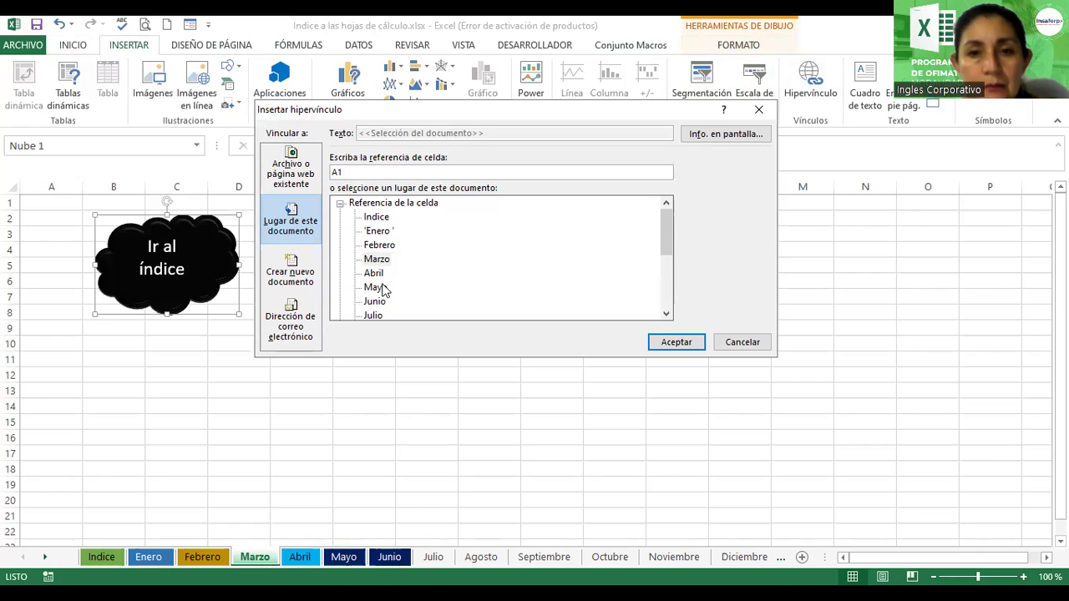
Hyperlink the black 'Ir al índice' cloud on Marzo to cell A1 of the Indice sheet
left_click(188, 125)
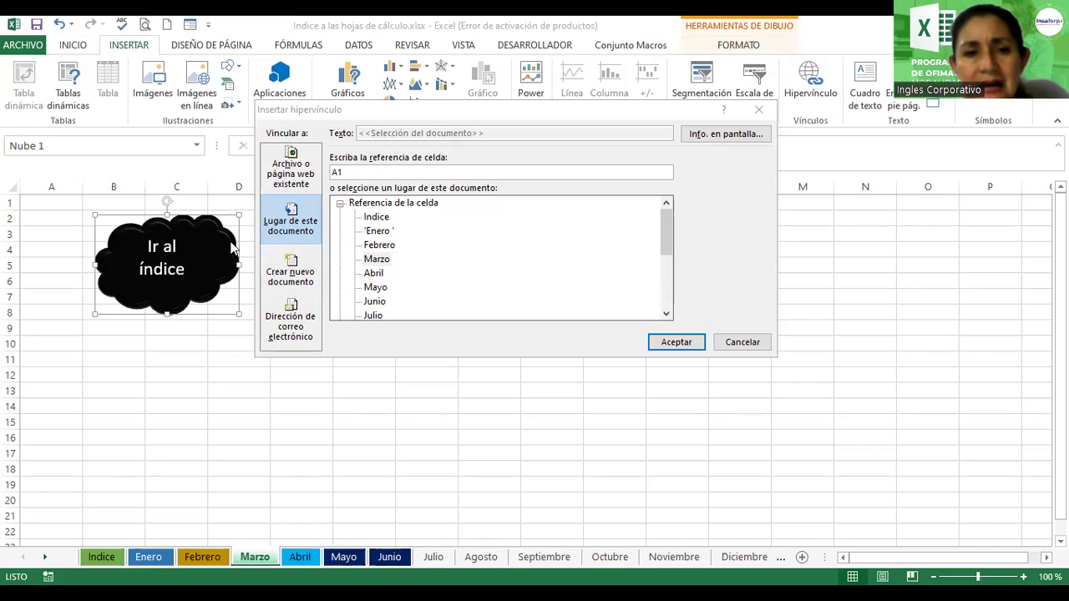
left_click(216, 247)
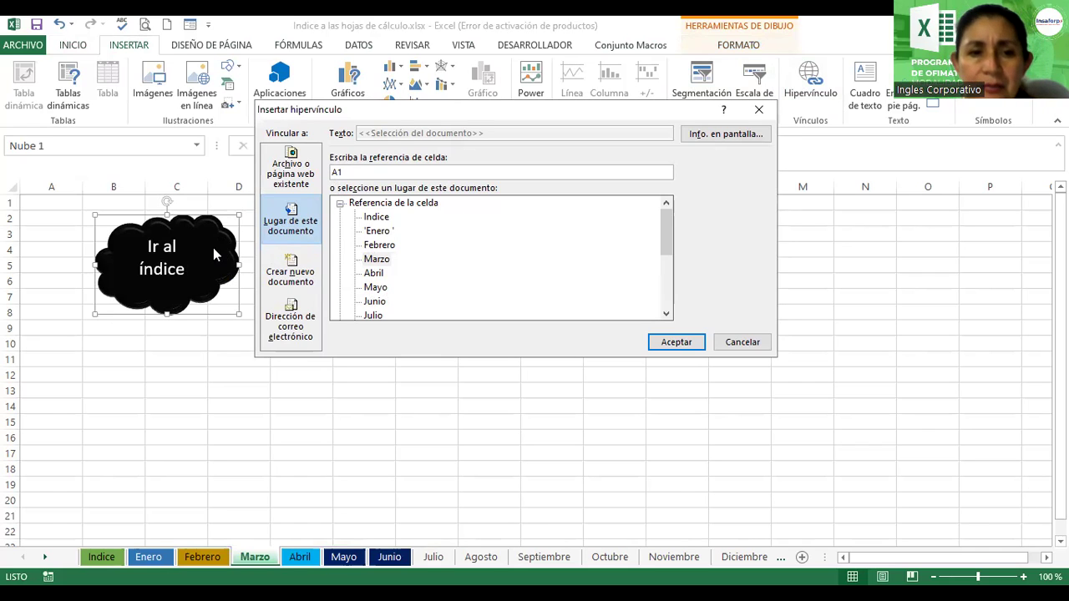
left_click(378, 218)
left_click(669, 343)
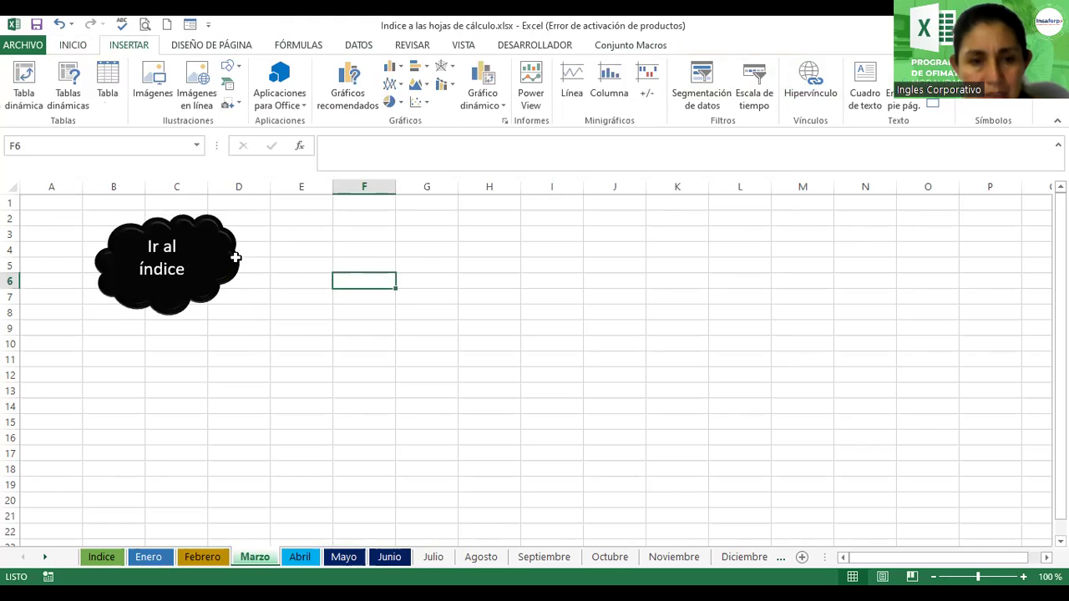
Follow the cloud's link to Indice and scroll through the Enero–Diciembre month list
left_click(201, 249)
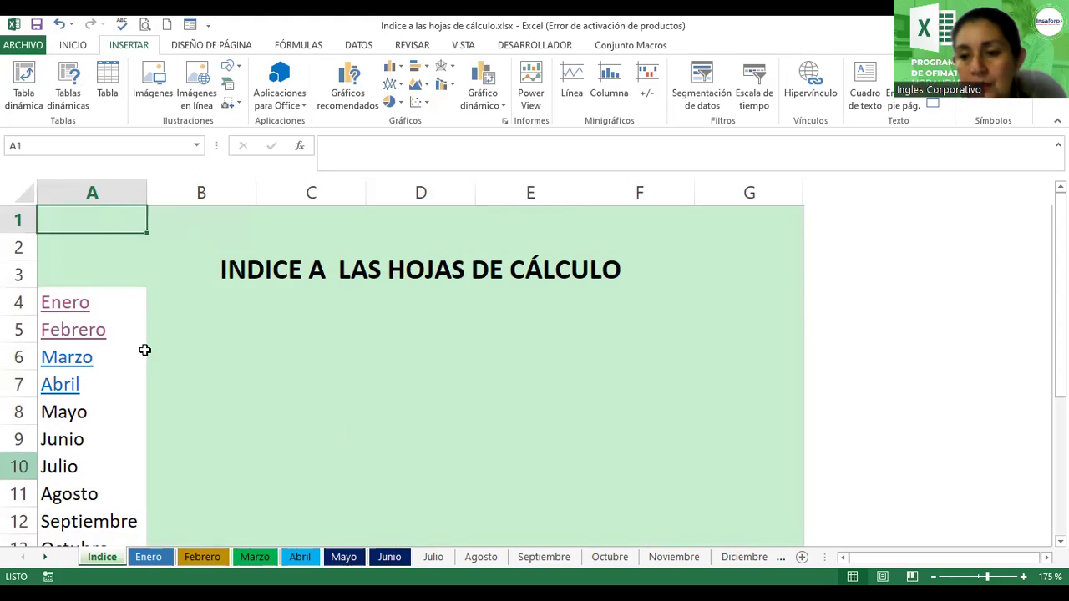
left_click(690, 296)
scroll(232, 413, "down", 3)
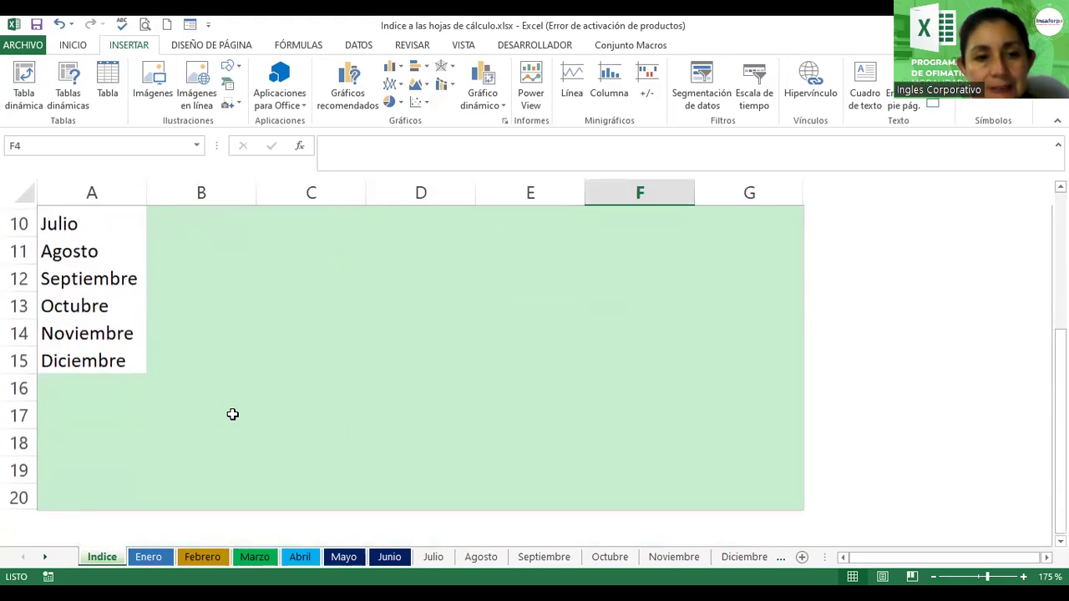
scroll(93, 358, "up", 2)
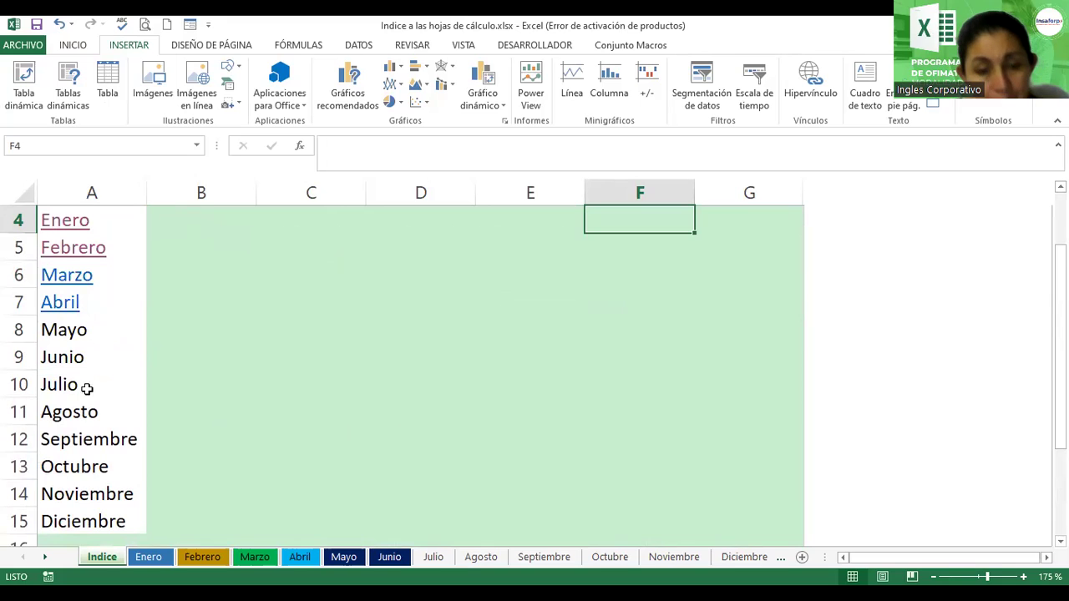
scroll(97, 419, "down", 1)
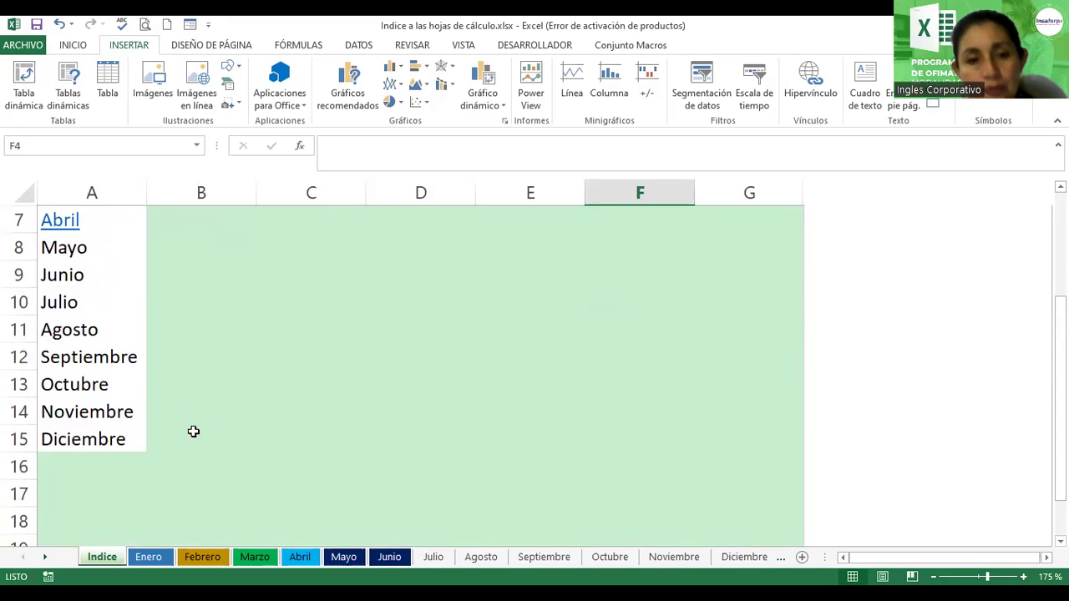
Colour the Julio sheet tab yellow and the Agosto tab navy
right_click(441, 558)
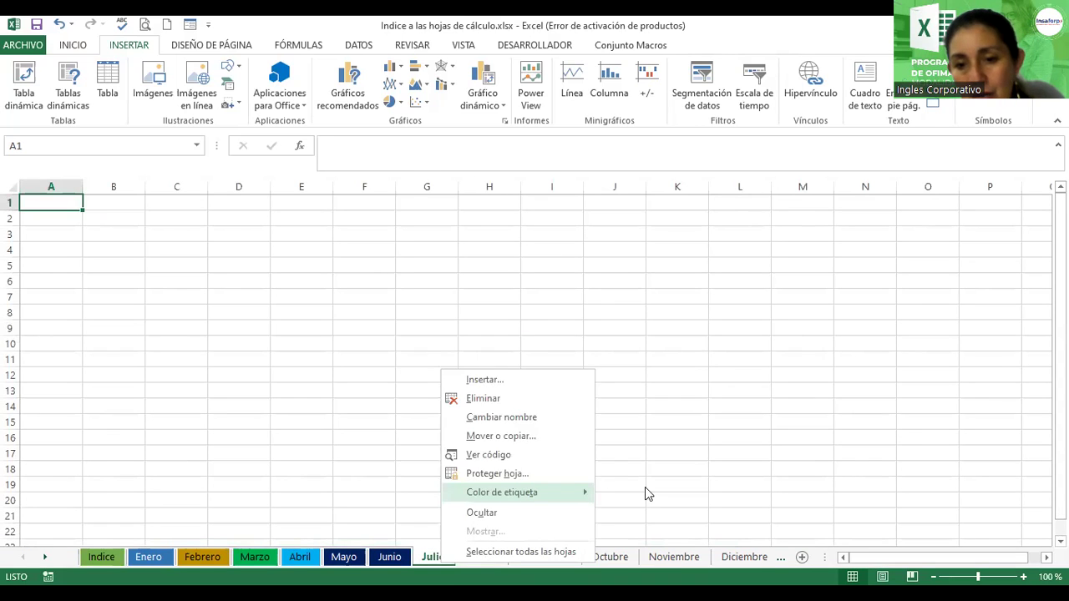
right_click(483, 558)
mouse_move(543, 486)
right_click(554, 559)
mouse_move(645, 494)
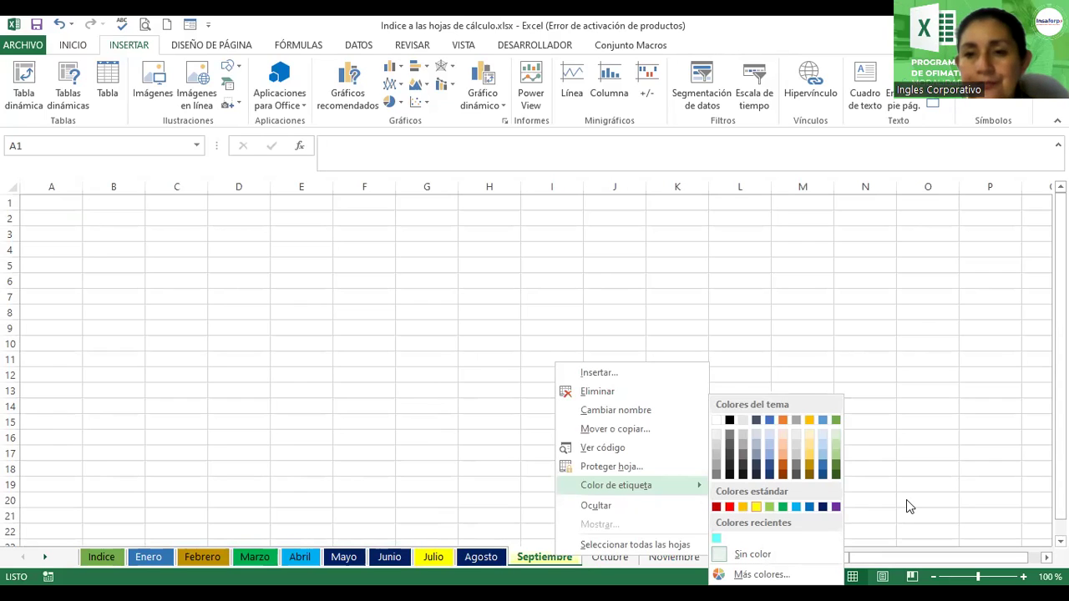
key("Escape")
key("ctrl+Page_Down")
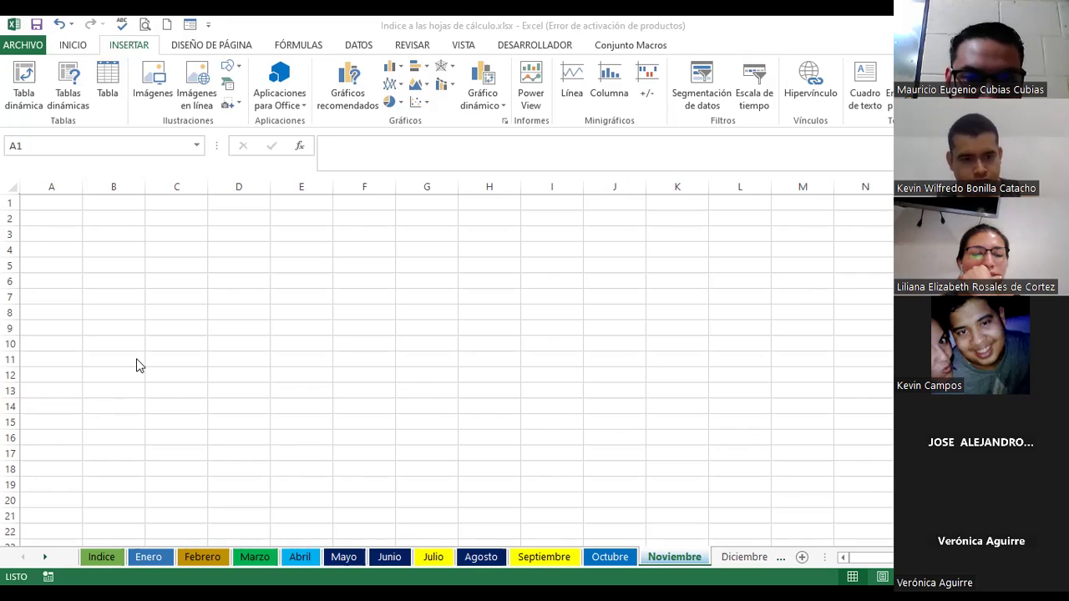
View the Diciembre, Validación de datos 3 and Validación 4 sheets
left_click(740, 566)
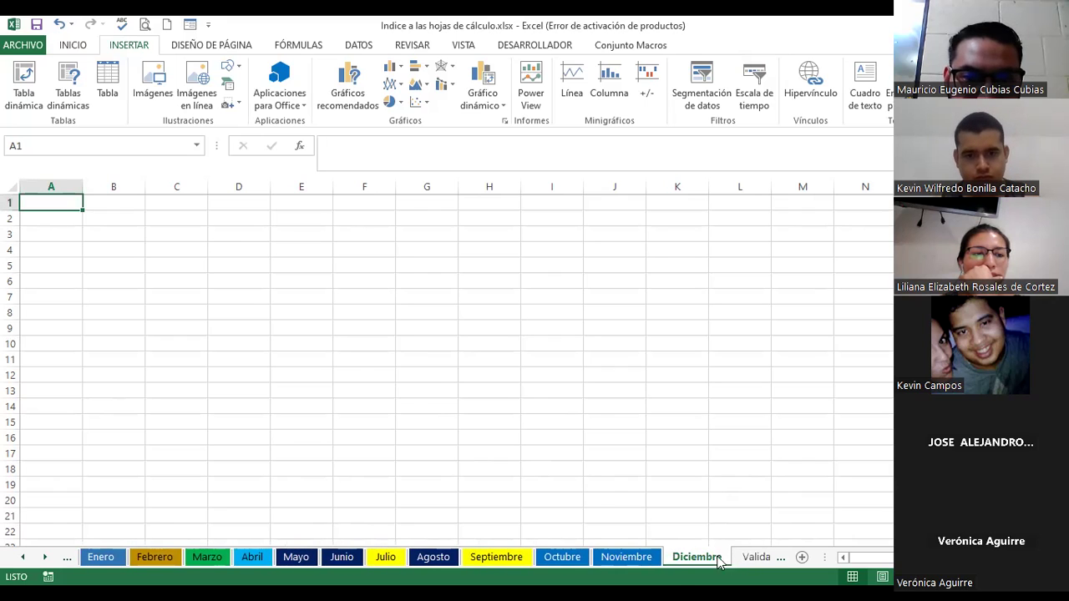
left_click(749, 557)
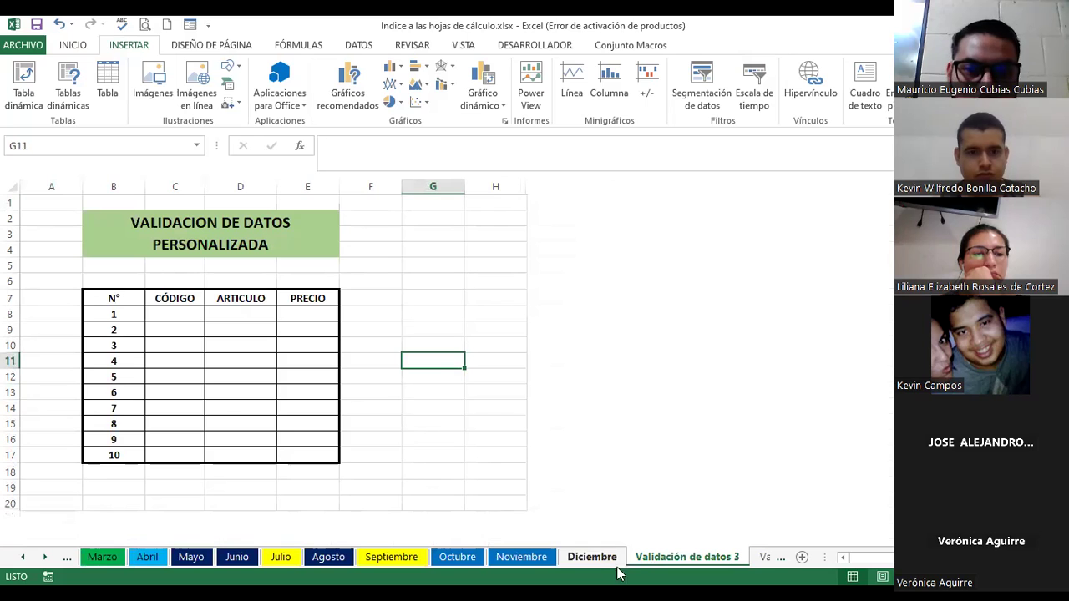
left_click(760, 559)
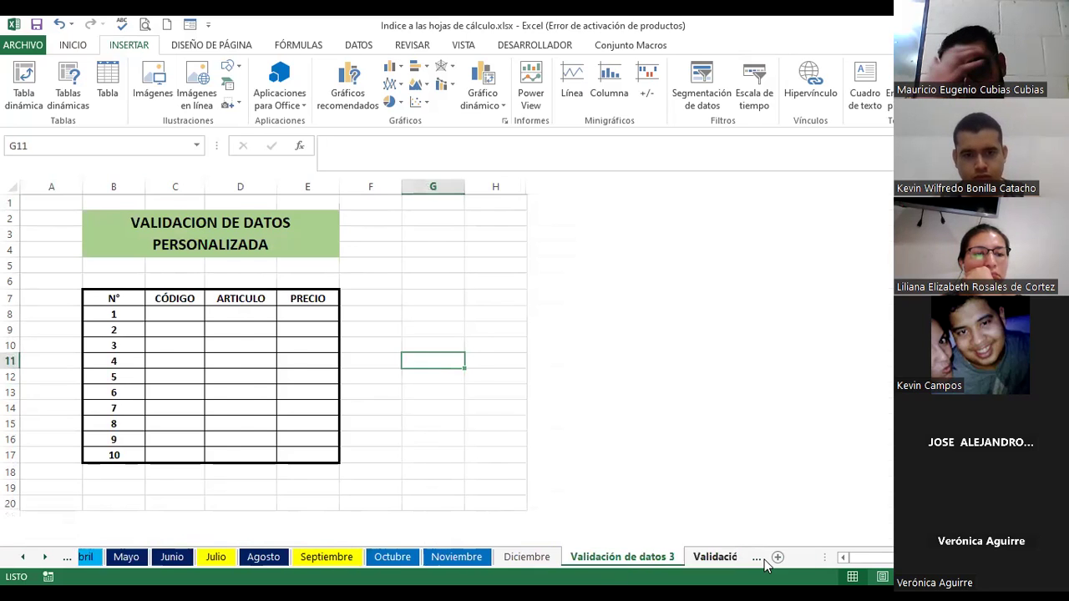
left_click(762, 559)
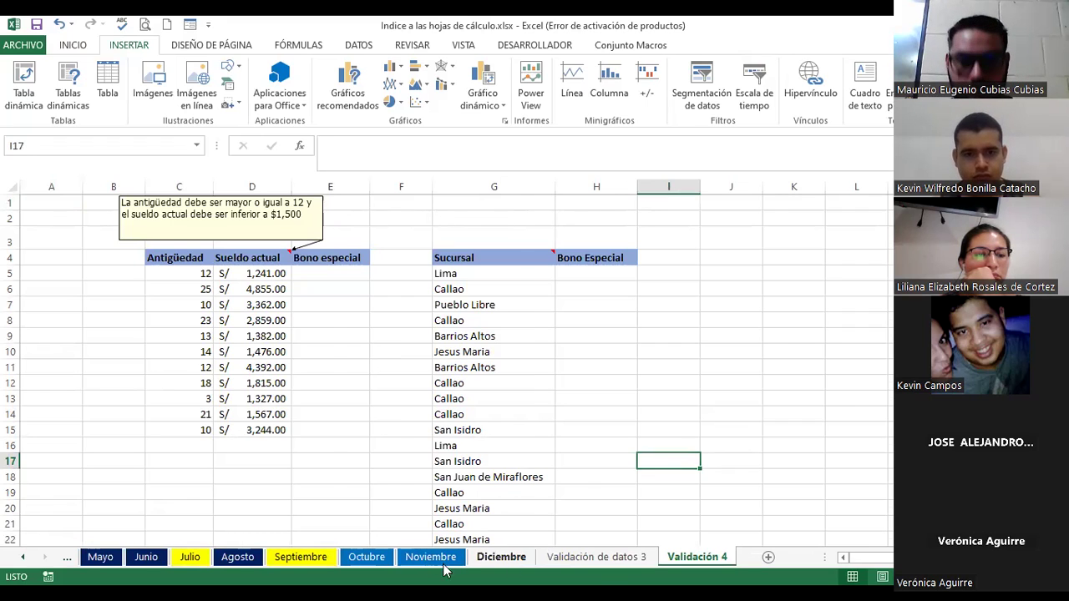
Check the Octubre, Septiembre, Agosto and Junio sheets, then revisit both validation sheets
left_click(360, 567)
left_click(299, 570)
left_click(245, 567)
left_click(159, 567)
left_click(634, 560)
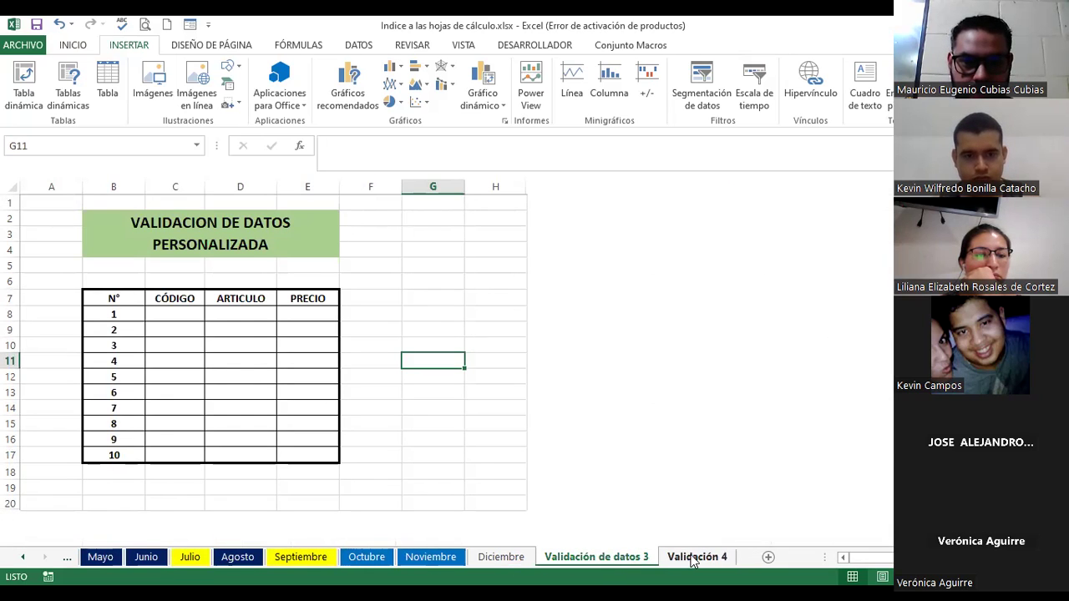
left_click(692, 560)
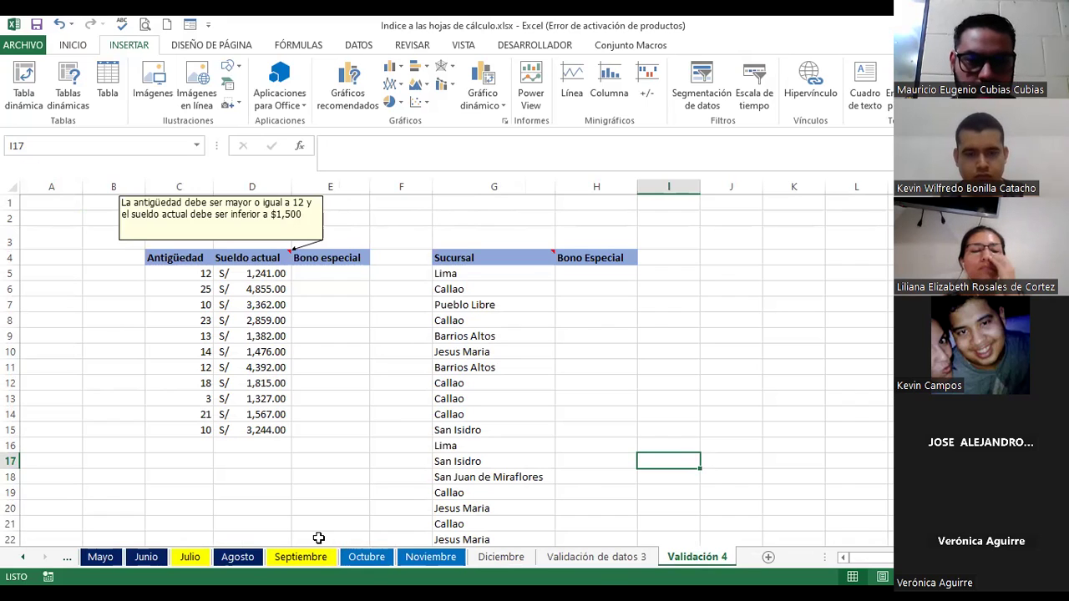
Step back from Agosto through Enero to Indice and select the Octubre entry in A13
left_click(252, 564)
left_click(147, 558)
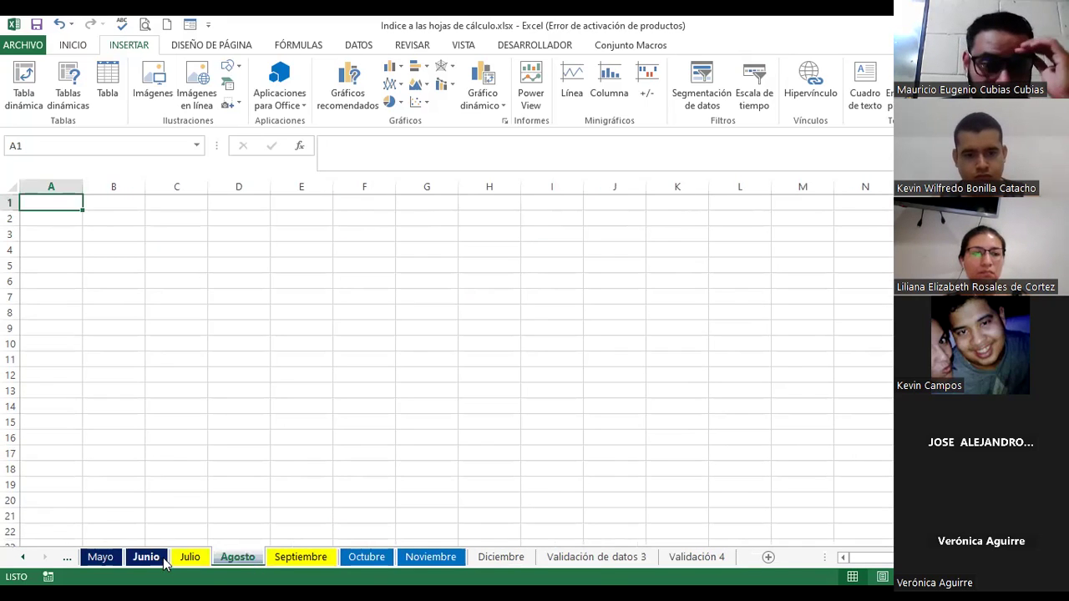
left_click(100, 558)
left_click(75, 563)
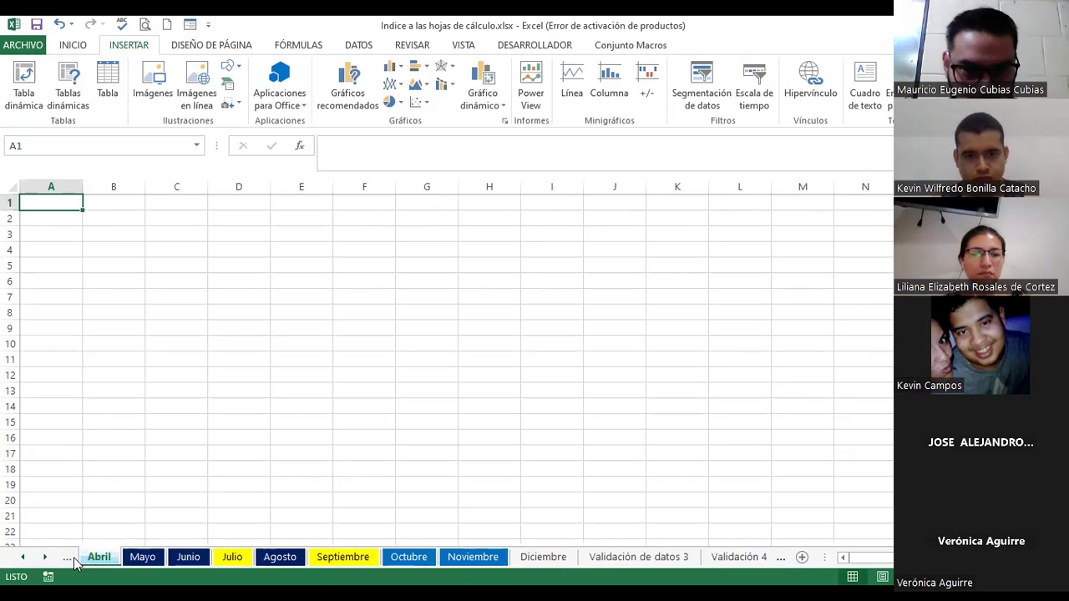
left_click(75, 564)
left_click(74, 563)
left_click(74, 564)
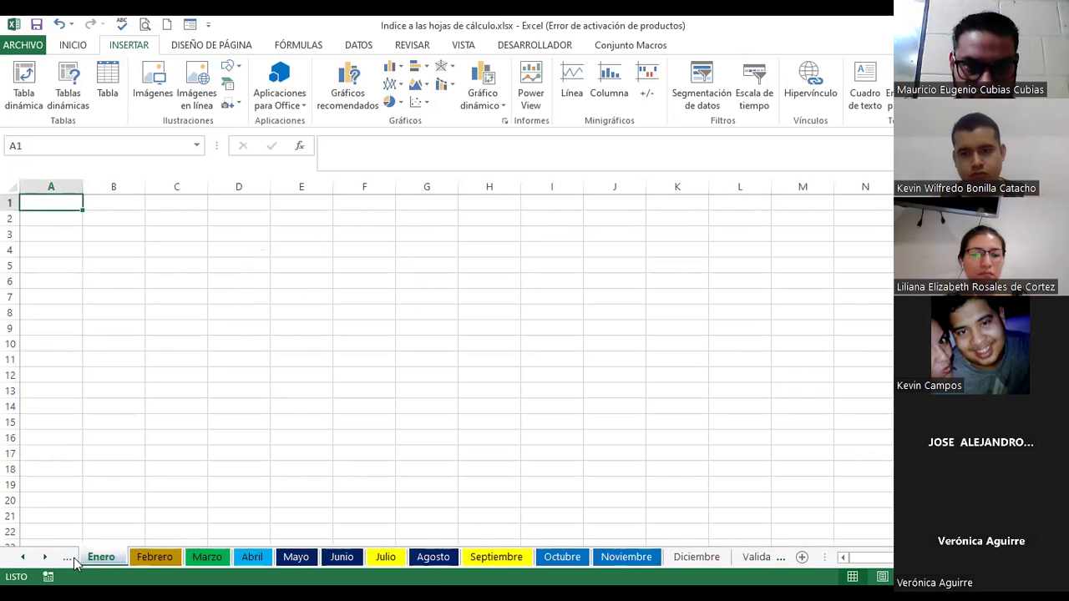
left_click(74, 564)
left_click(88, 383)
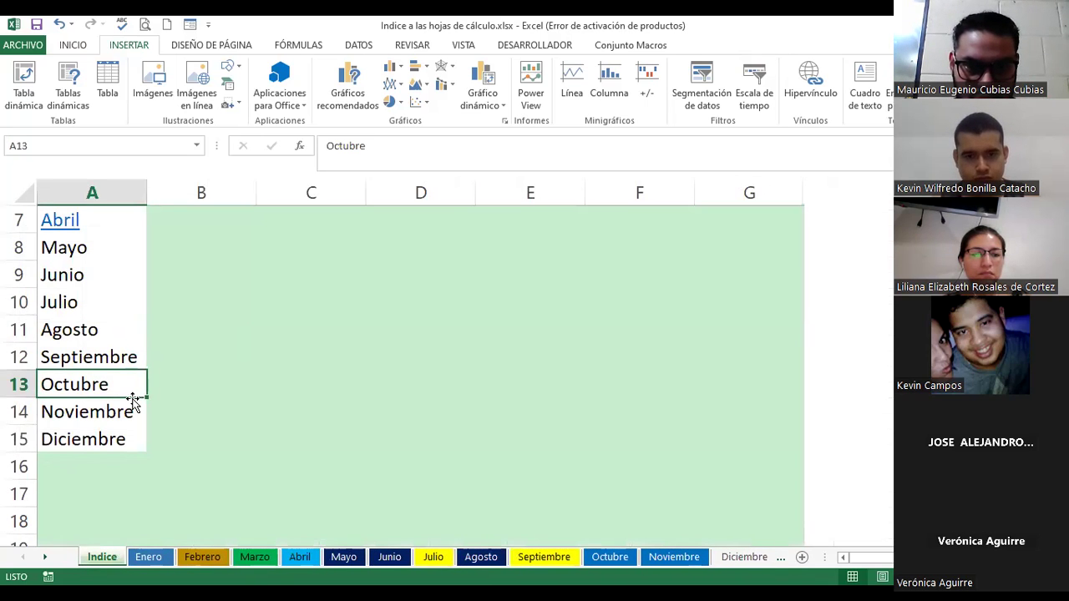
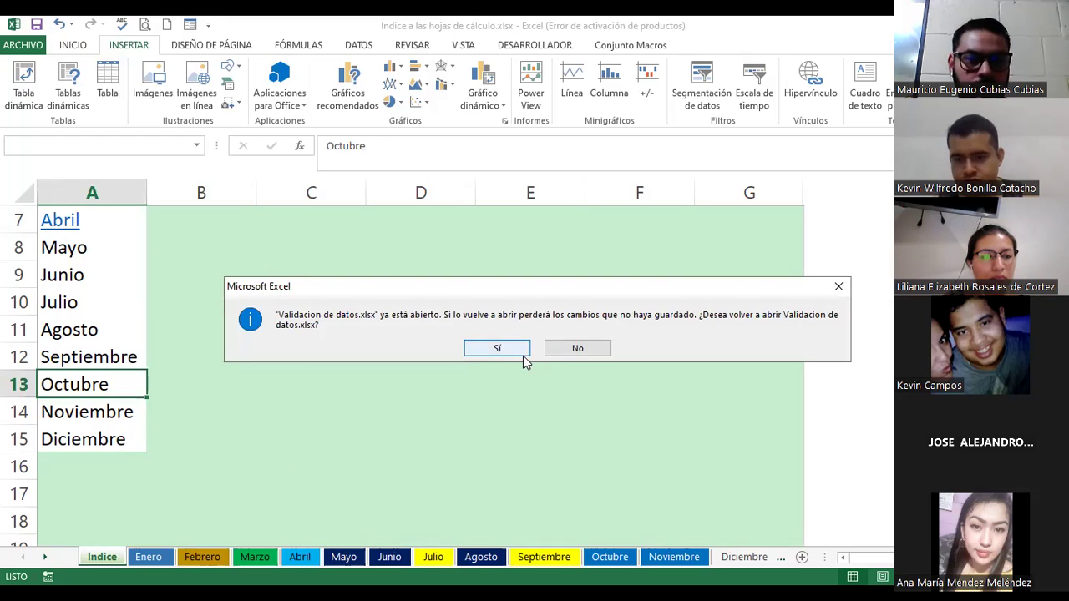
Keep the already-open Validacion de datos.xlsx instead of reopening it
left_click(575, 349)
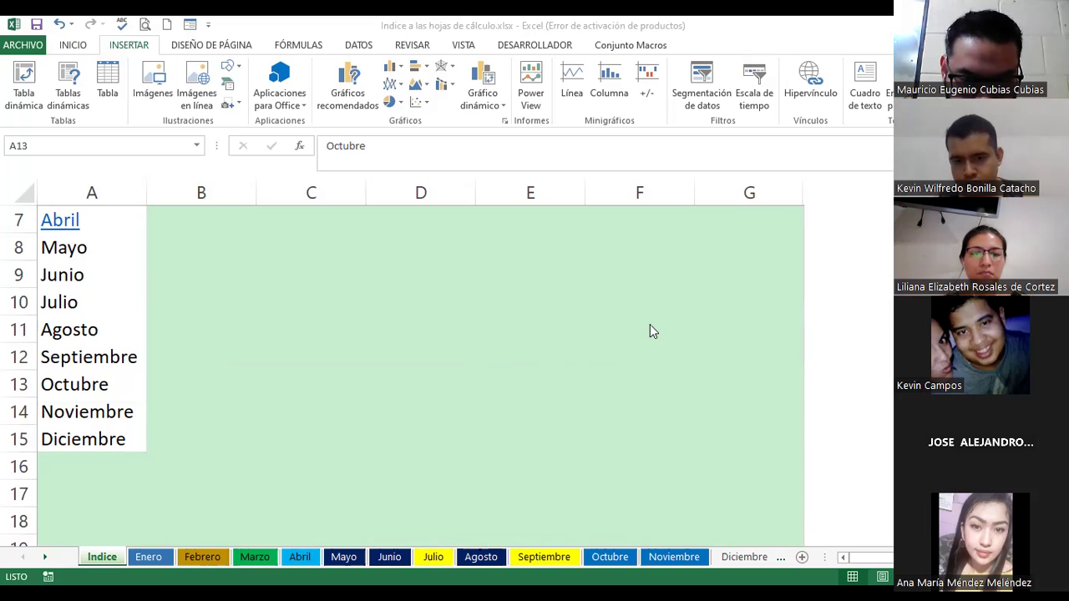
Scroll through the later sheet tabs to Validación 4 and select a Bono especial cell
left_click(717, 557)
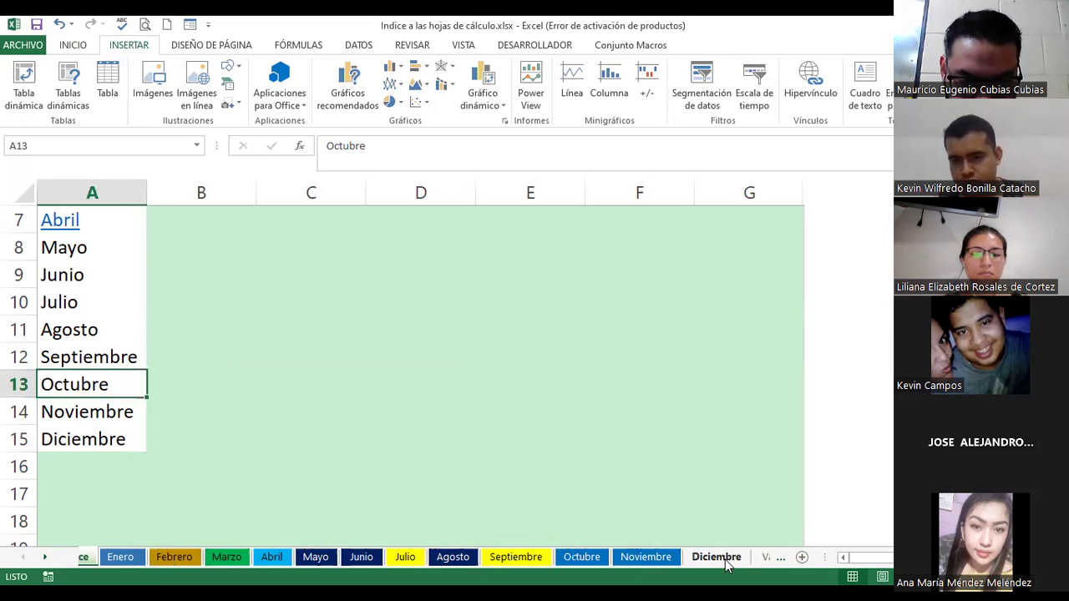
left_click(738, 558)
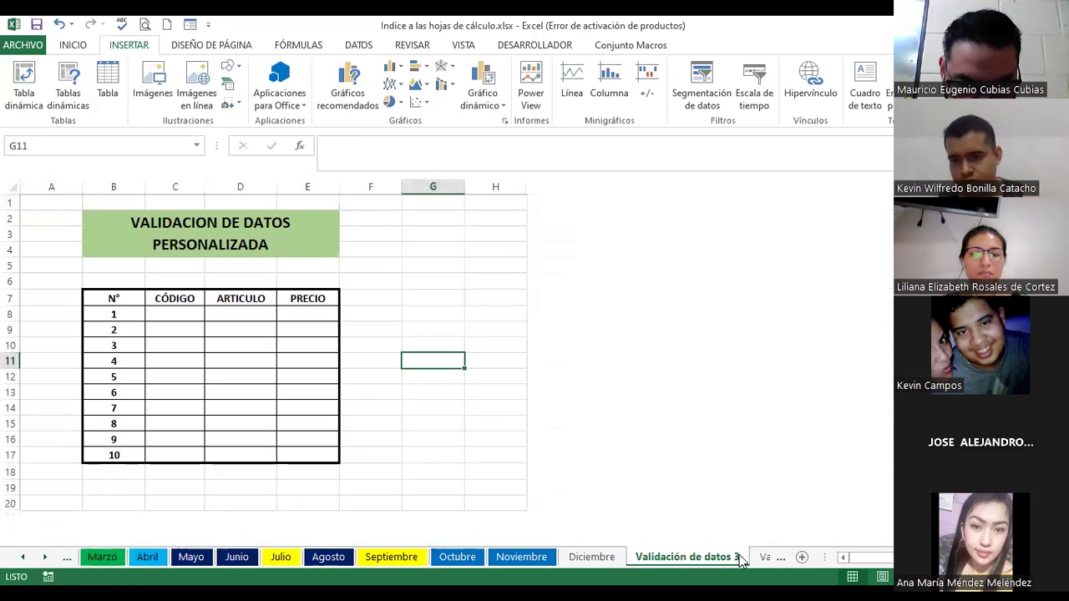
left_click(763, 557)
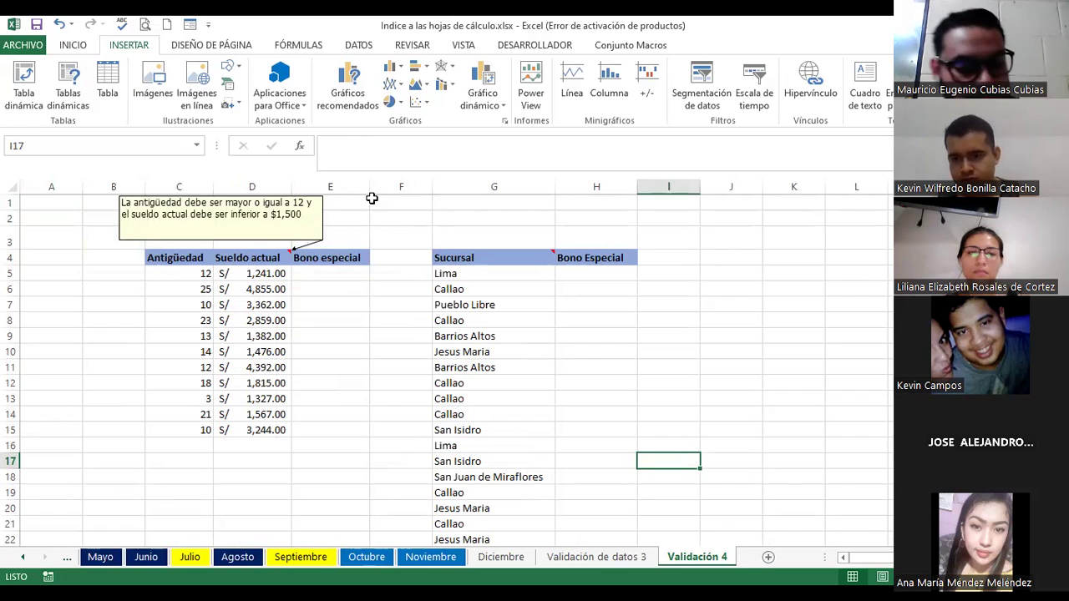
left_click(626, 558)
left_click(674, 558)
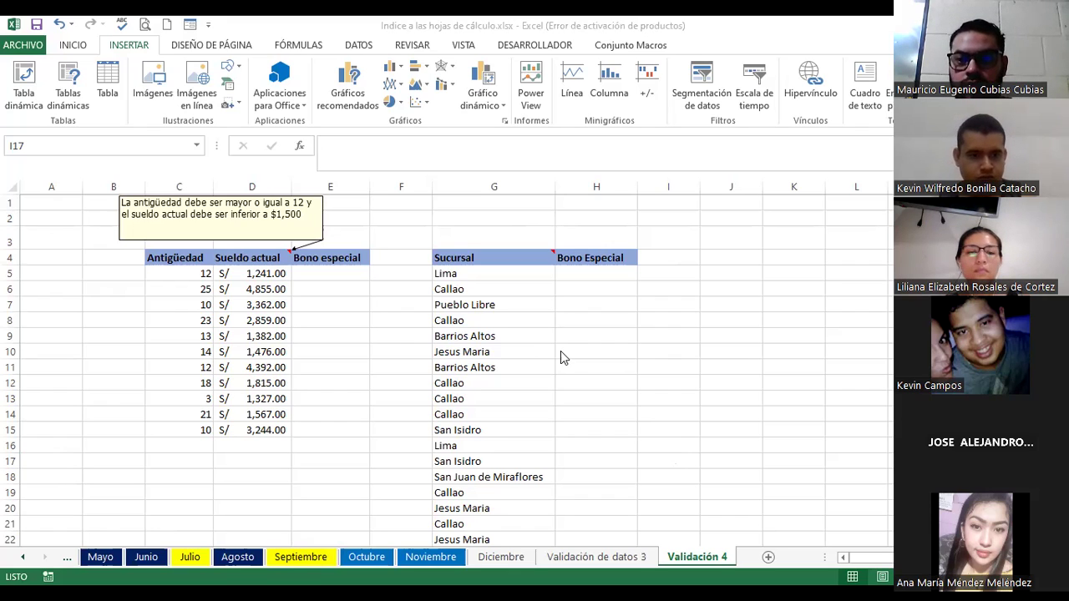
left_click(334, 336)
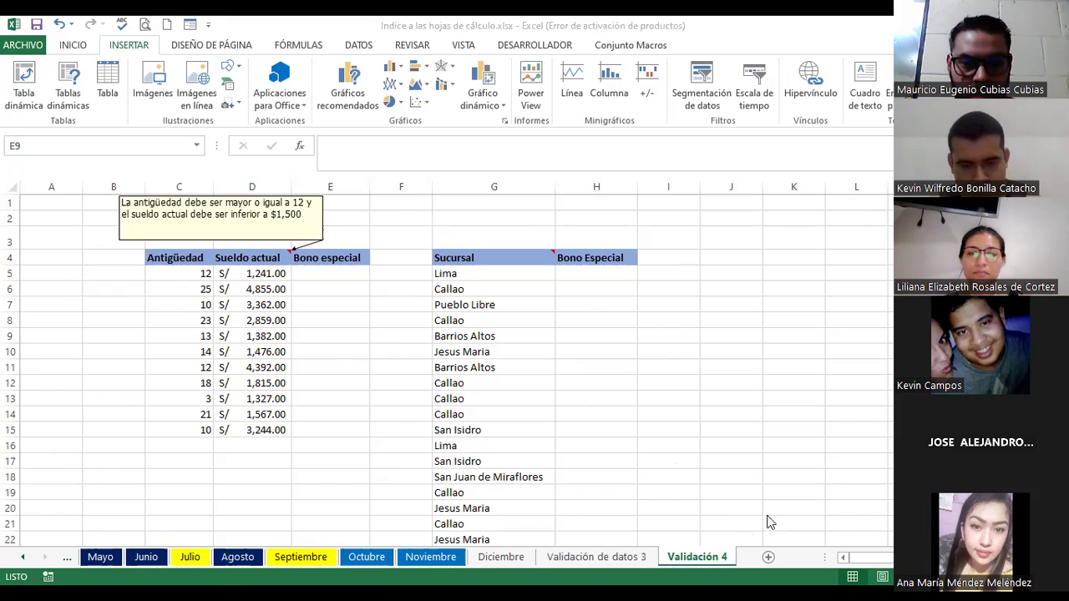
Edit the end of the bonus-condition comment's text
left_click(298, 336)
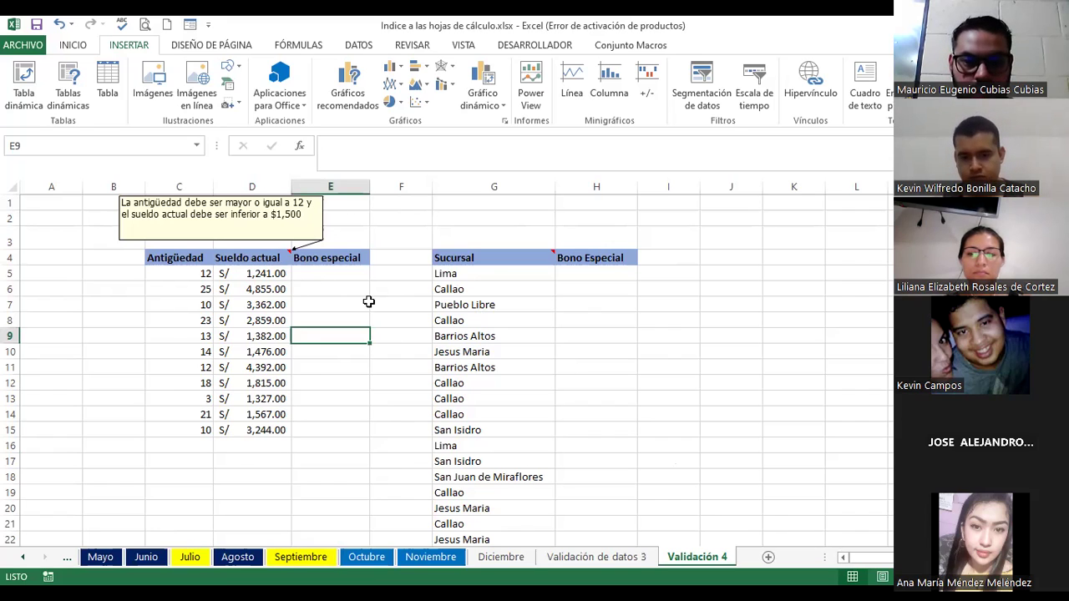
left_click(192, 242)
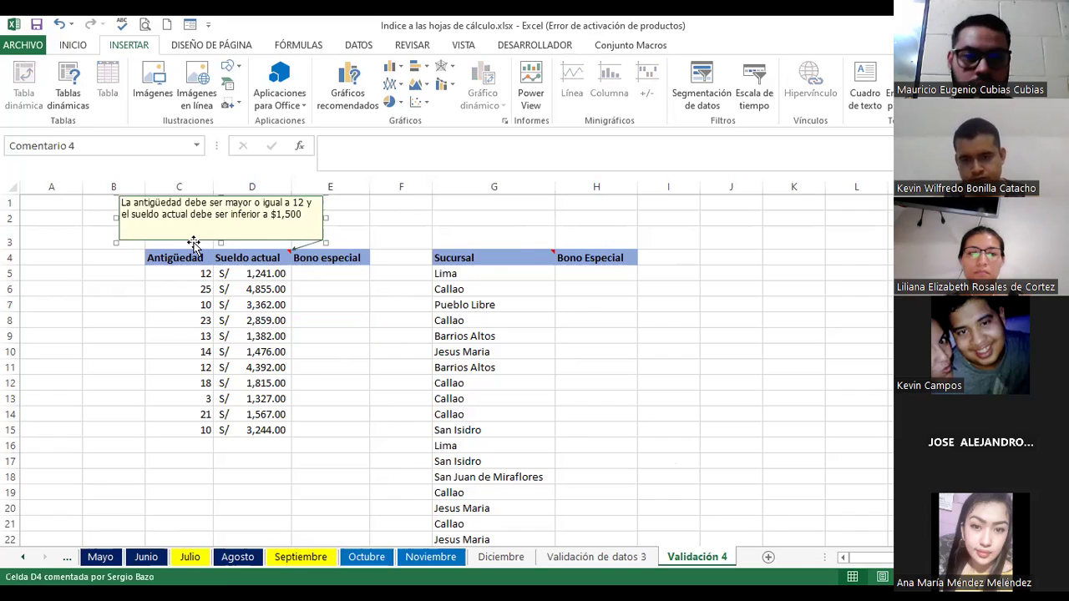
left_click(518, 257)
left_click(276, 226)
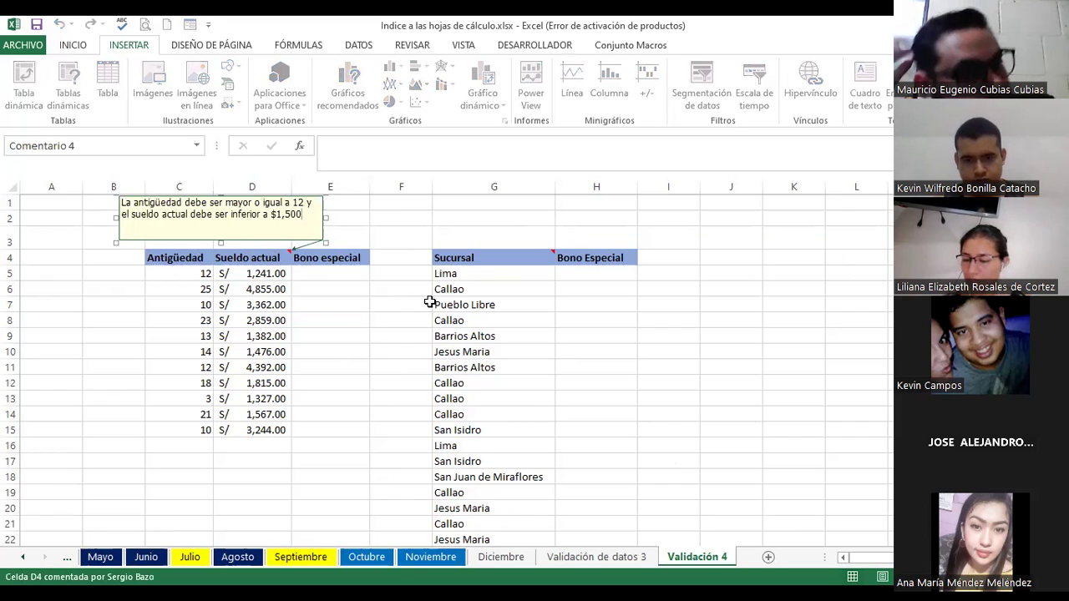
left_click(339, 312)
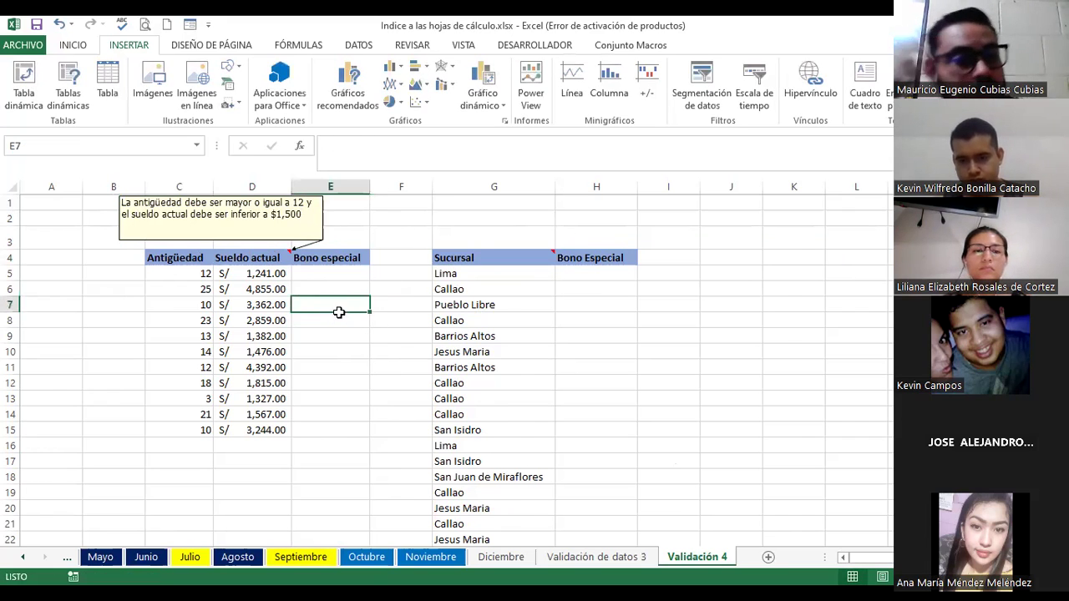
Format the Sueldo actual salaries D5:D15 as $ accounting amounts
scroll(339, 312, "up", 2)
scroll(364, 307, "up", 1)
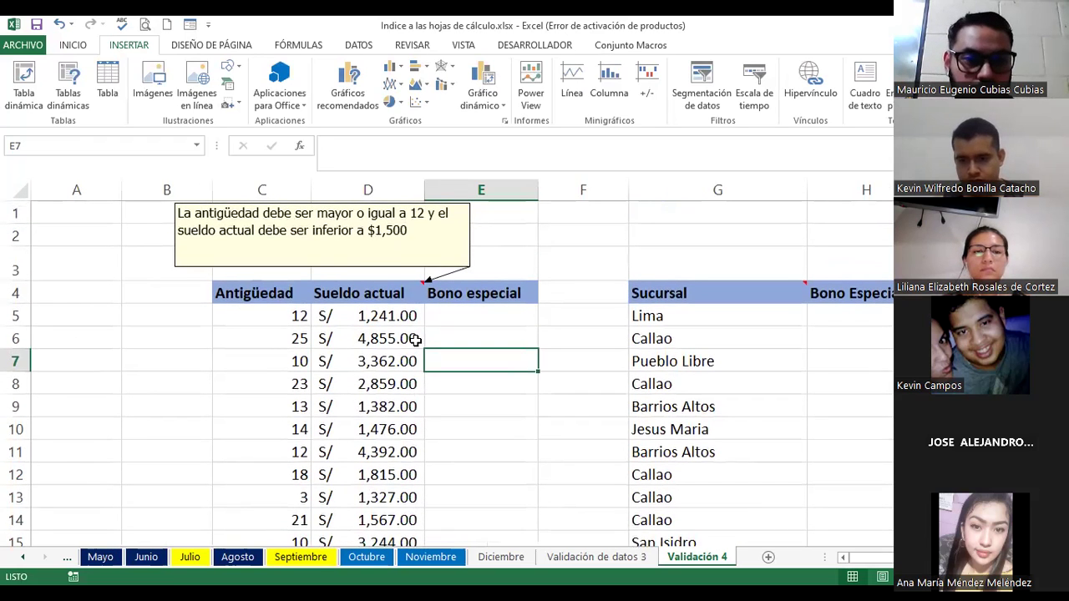
left_click(347, 316)
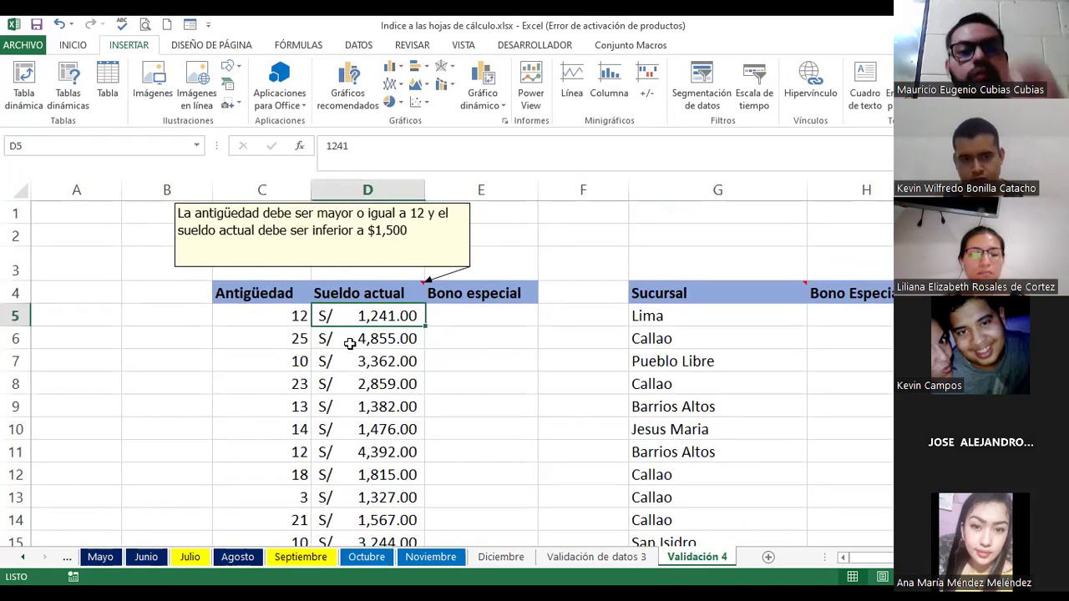
left_click_drag(350, 344, 373, 487)
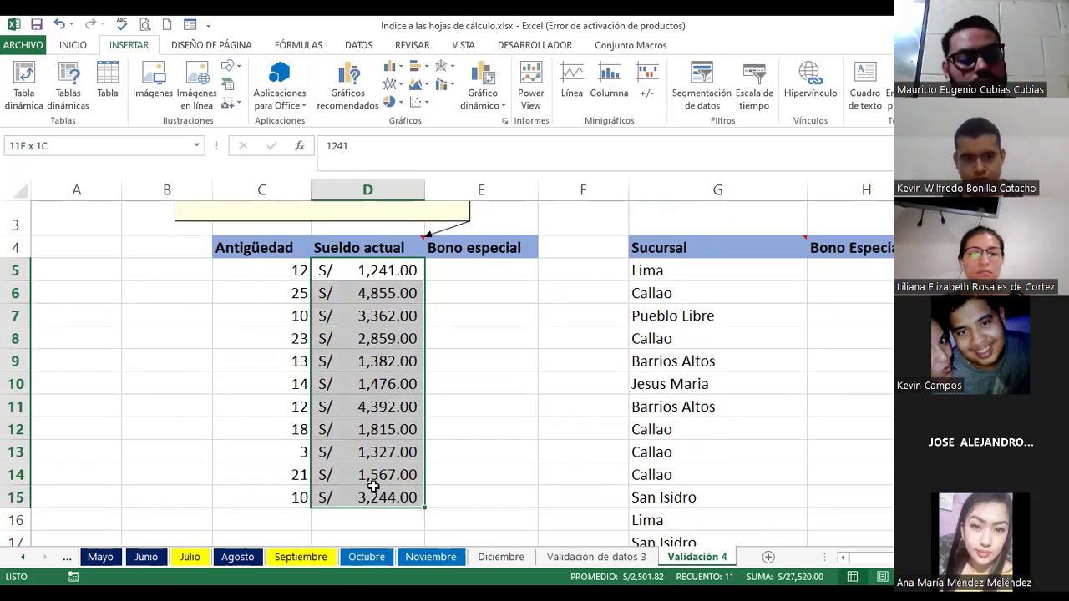
left_click_drag(374, 486, 372, 498)
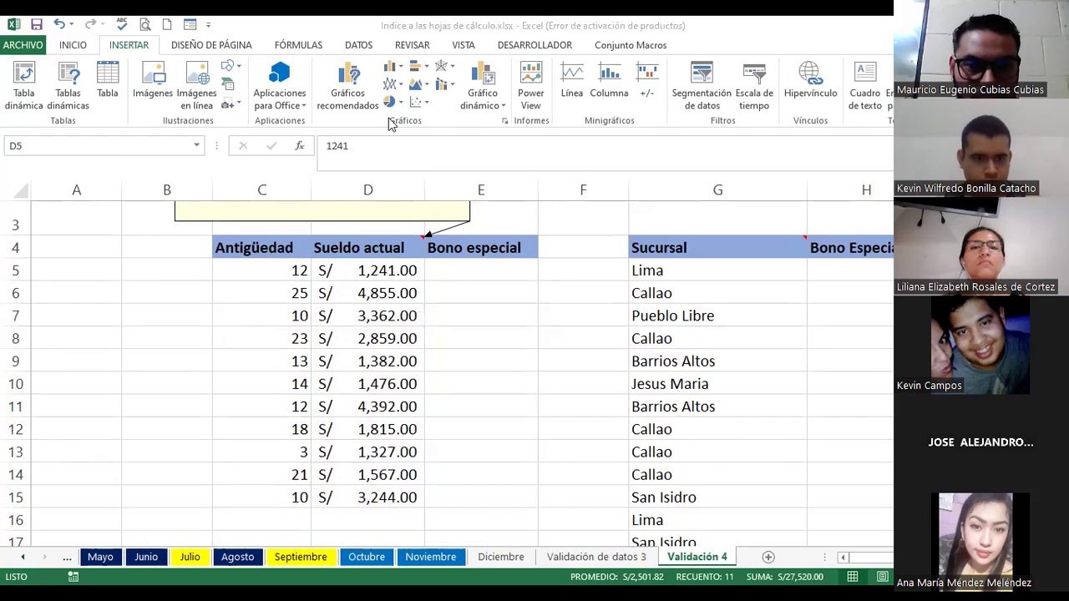
left_click(67, 46)
left_click(462, 97)
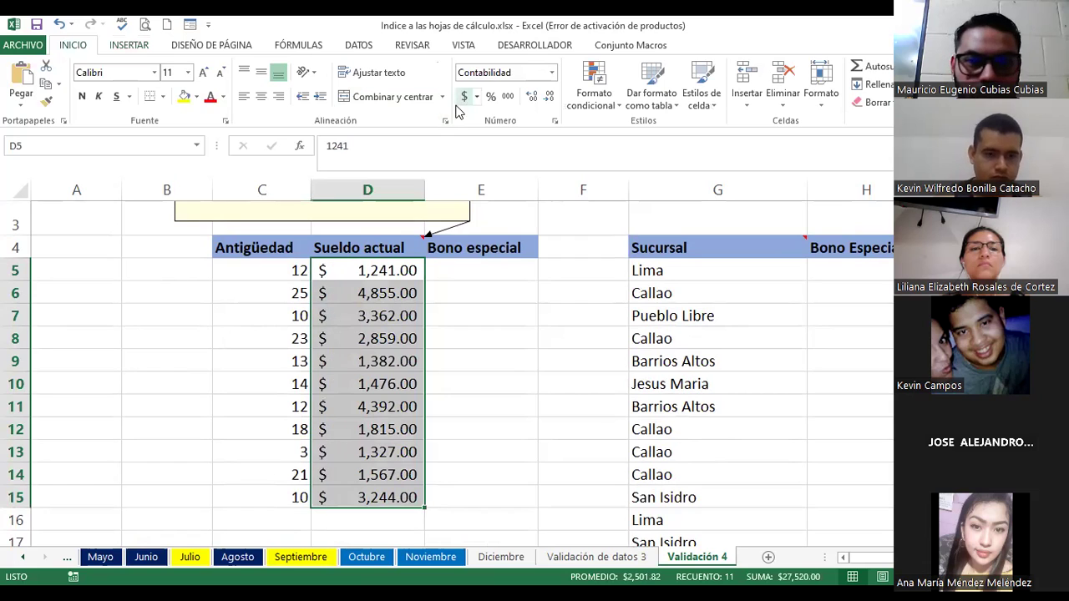
left_click(473, 287)
scroll(473, 286, "up", 1)
left_click(375, 229)
mouse_move(408, 230)
left_mouse_down()
mouse_move(188, 213)
mouse_move(170, 223)
left_mouse_up()
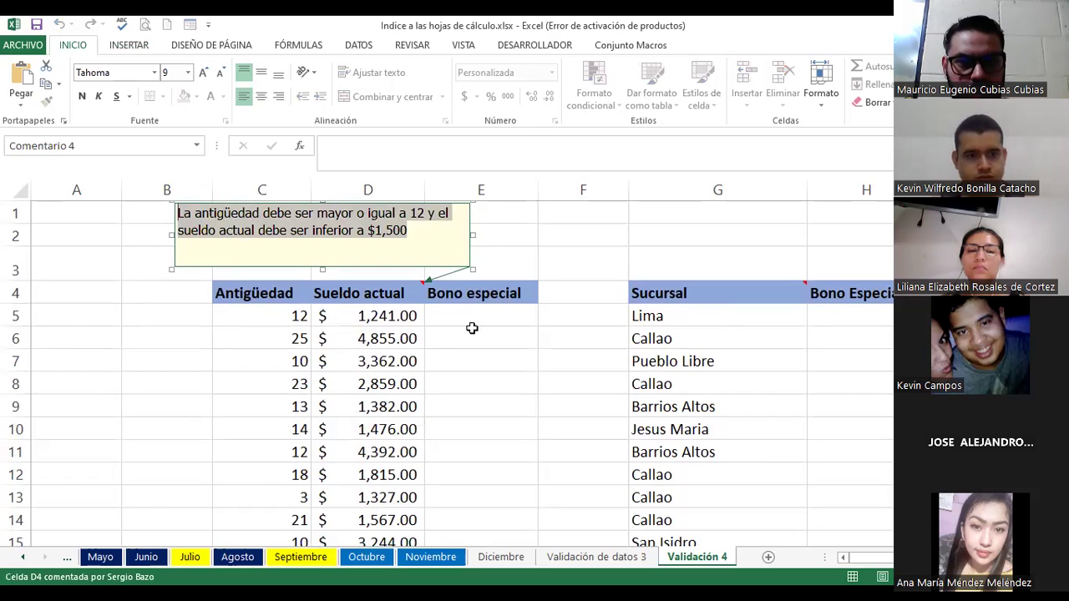
left_click(497, 325)
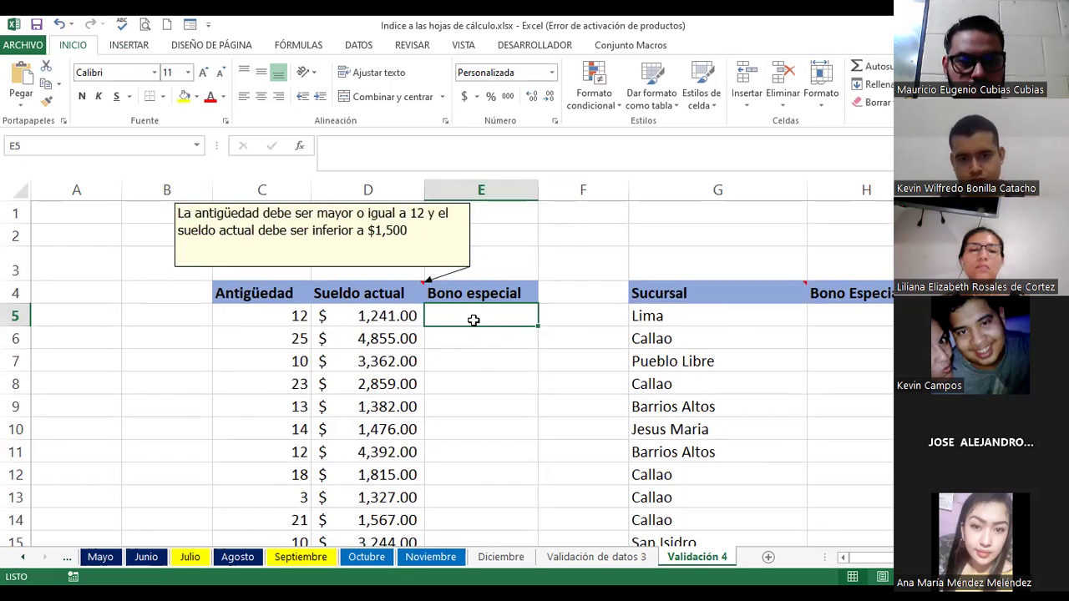
Enter =SI(Y(C5>=12;D5<1500);"Tiene Bono Especial";"No aplica") in E5
type("=")
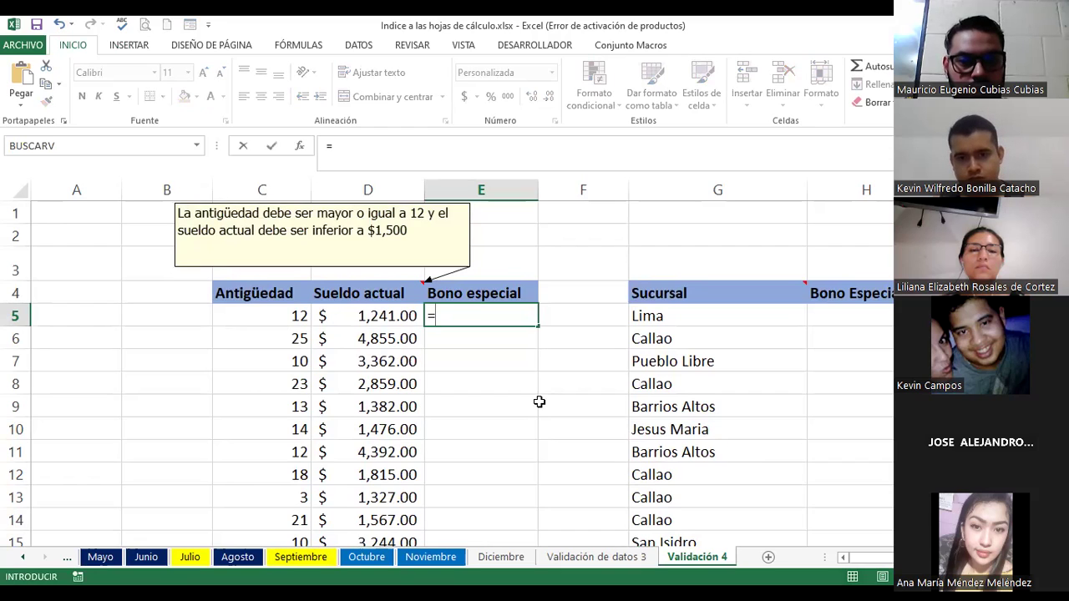
type("S")
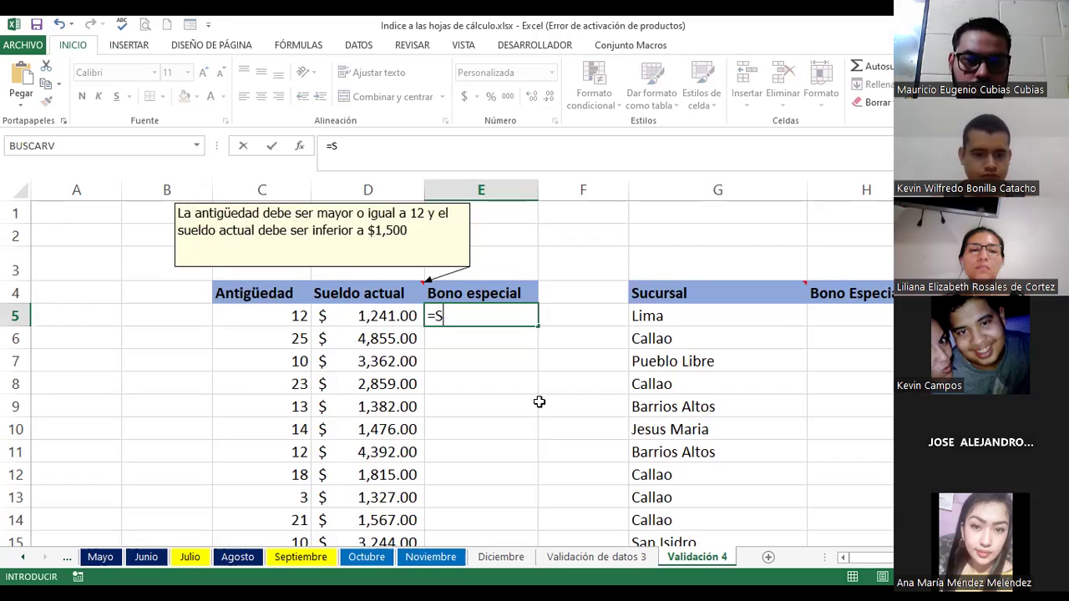
type("i(Y")
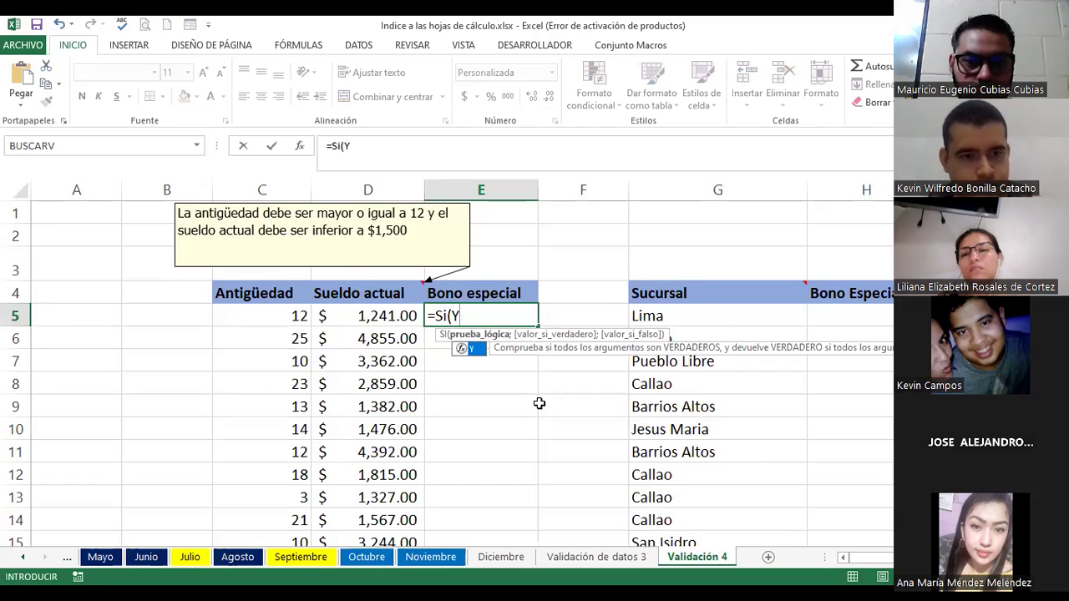
type("(")
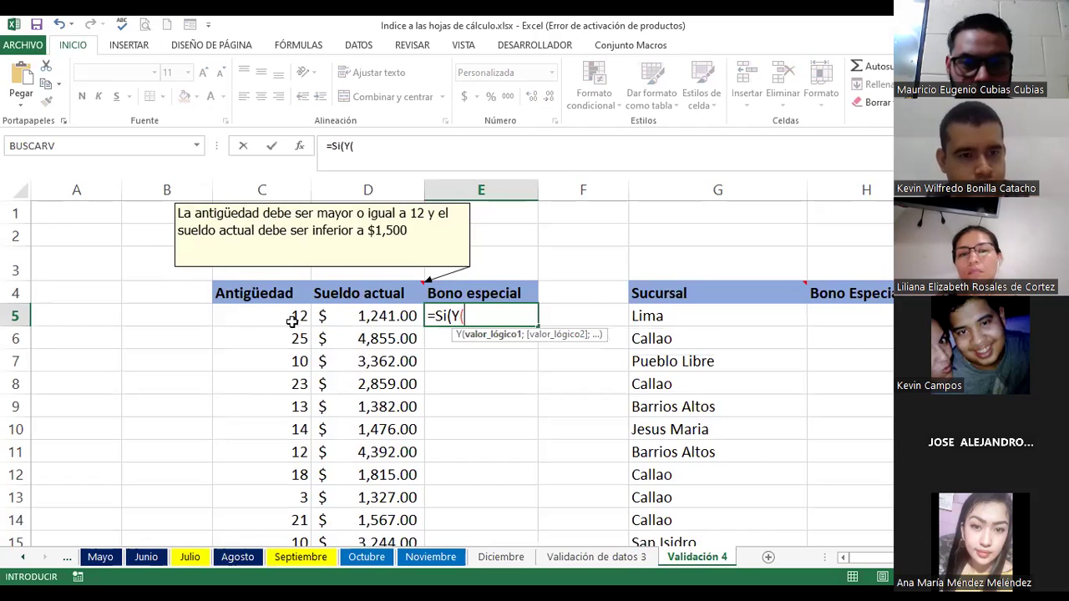
left_click(261, 314)
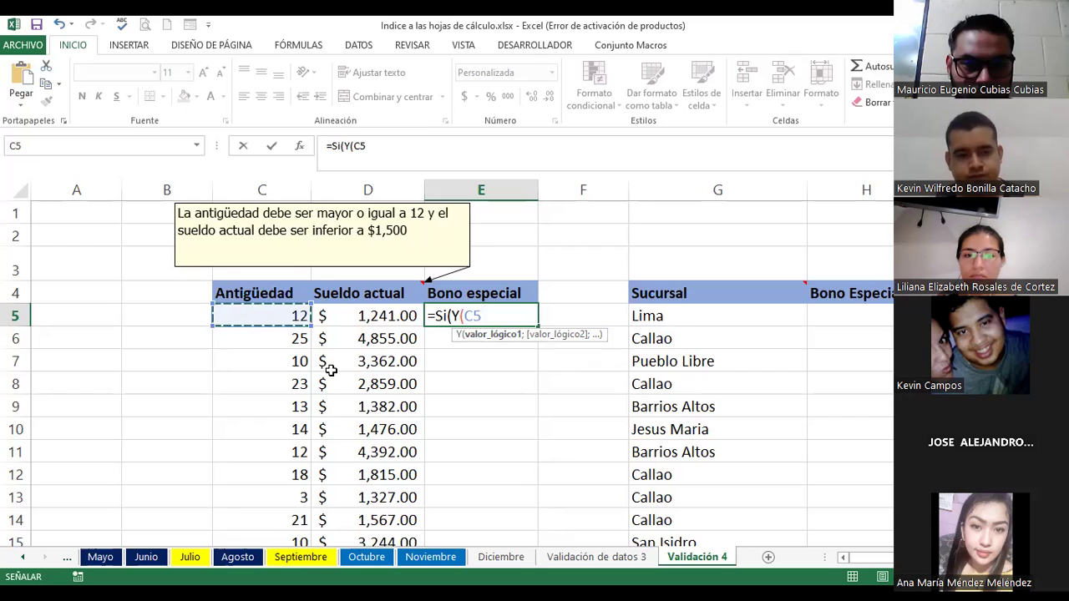
type(">")
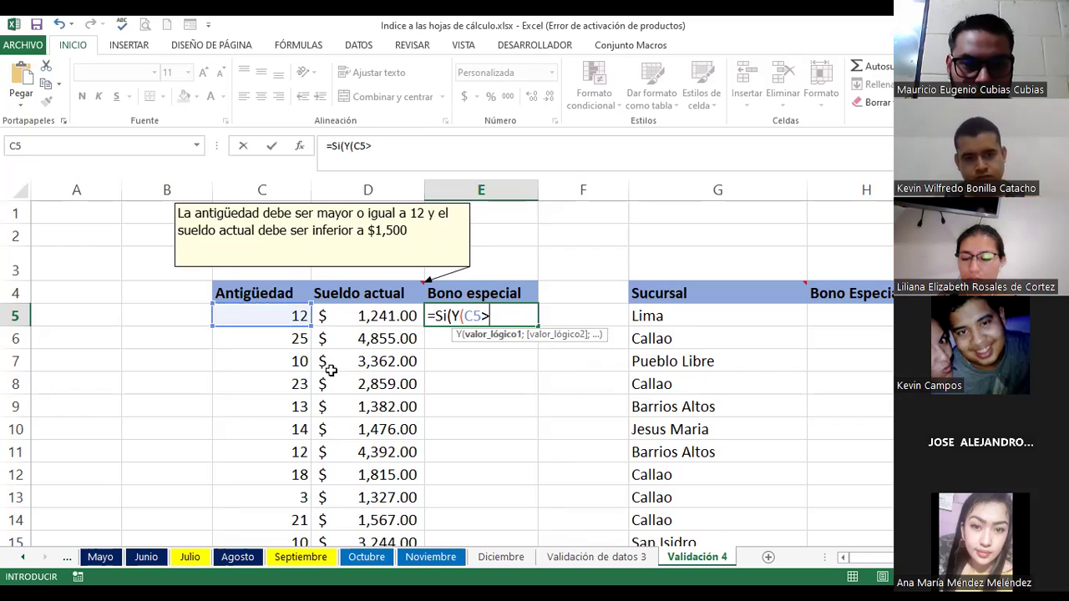
type("=12")
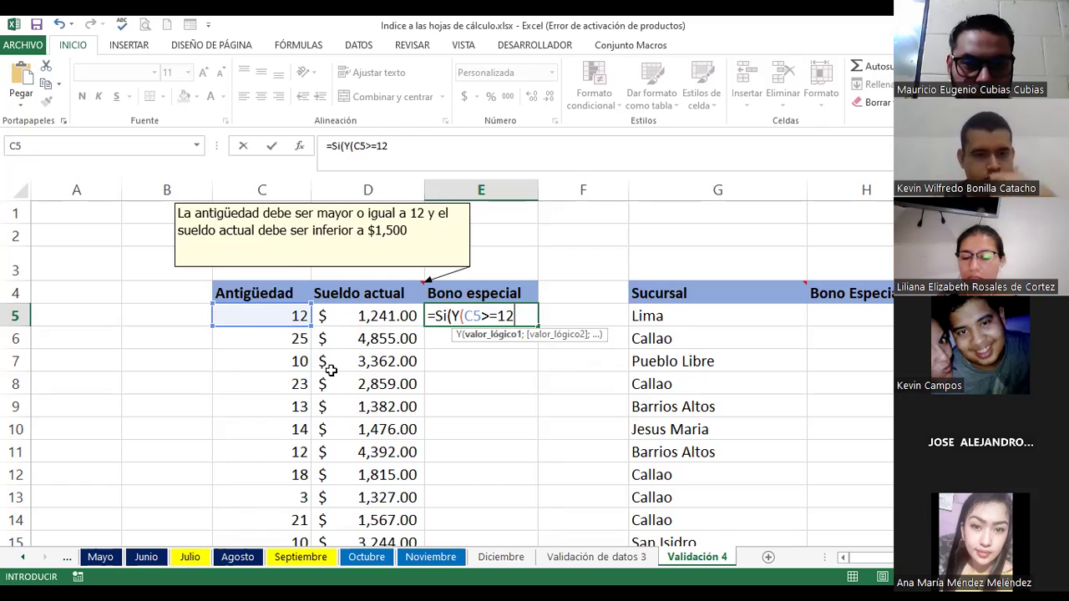
type(";")
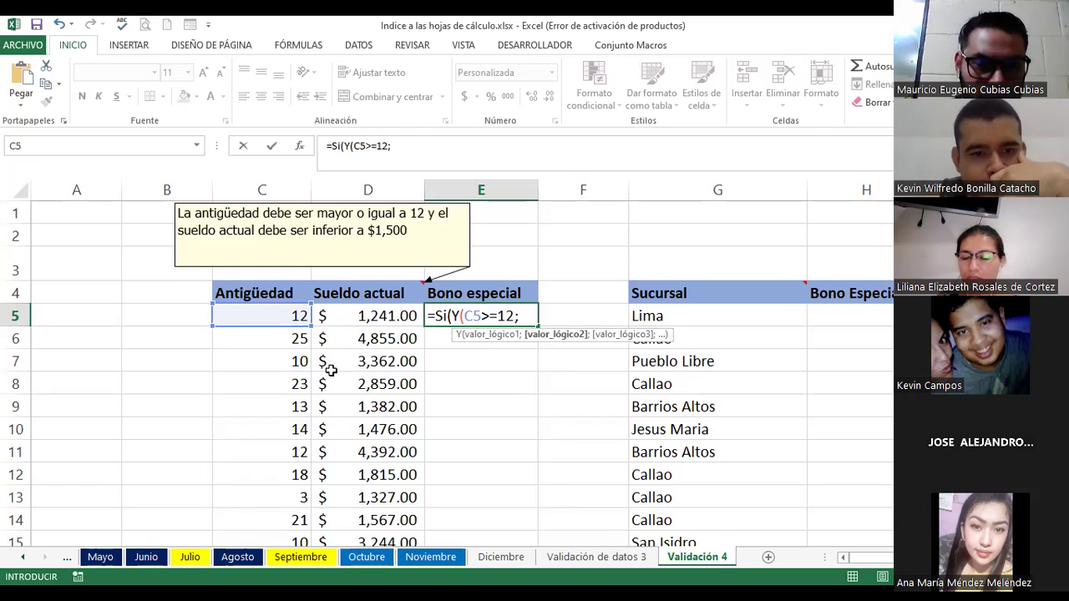
left_click(359, 314)
type("<")
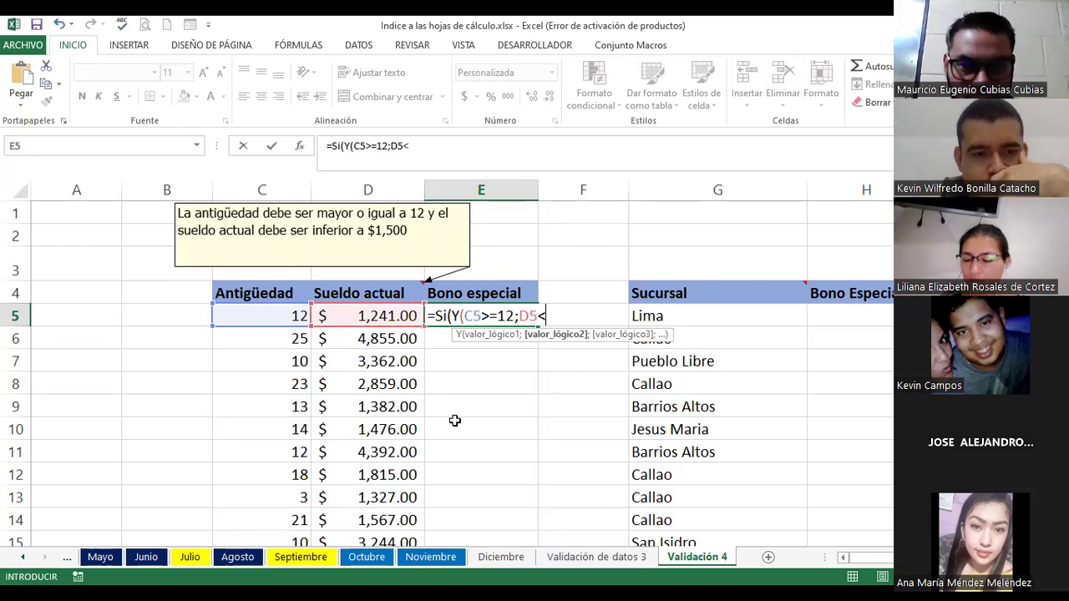
type("1500)")
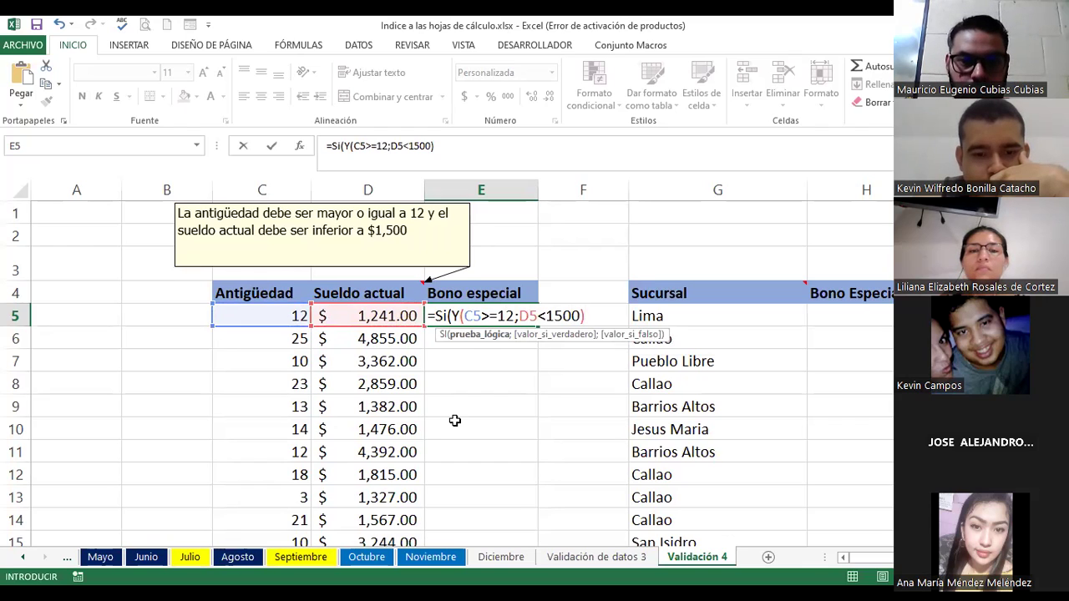
type(";")
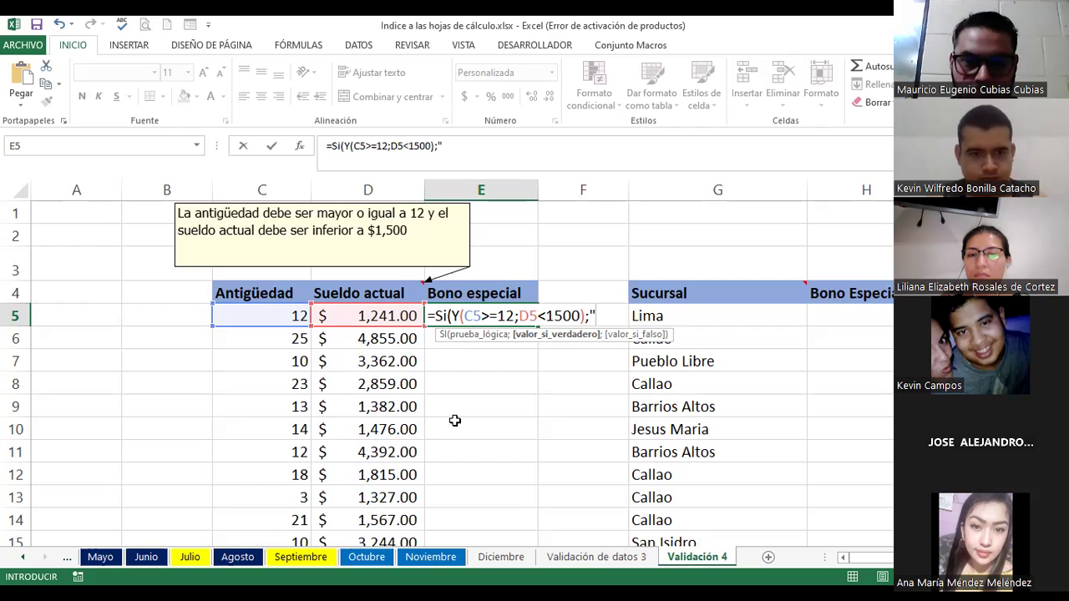
type("Tiene Bono Especial")
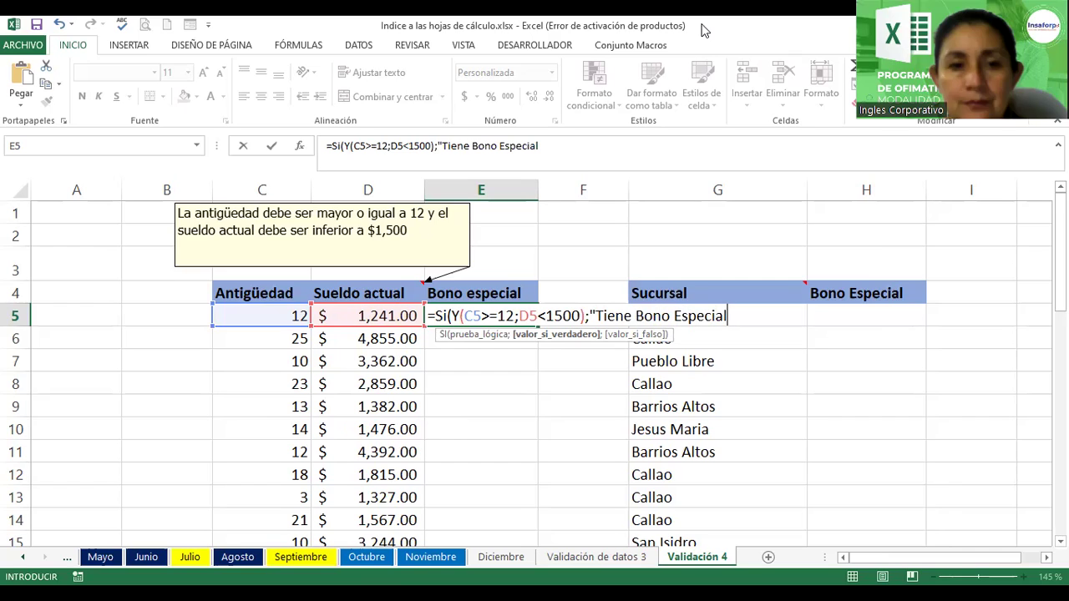
type("\"")
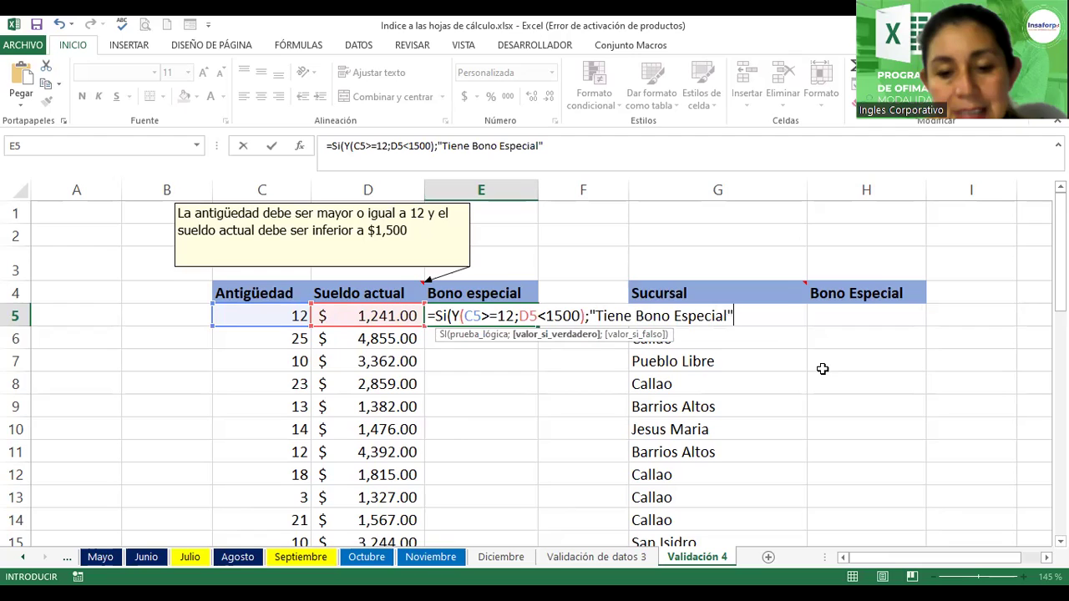
type(";\"")
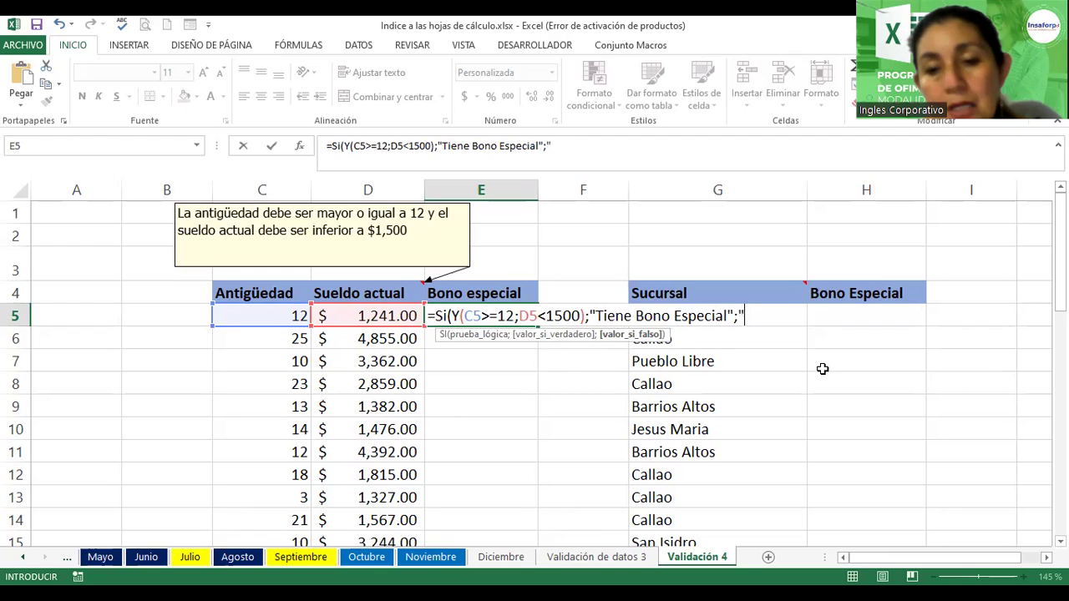
type("No aplica\"")
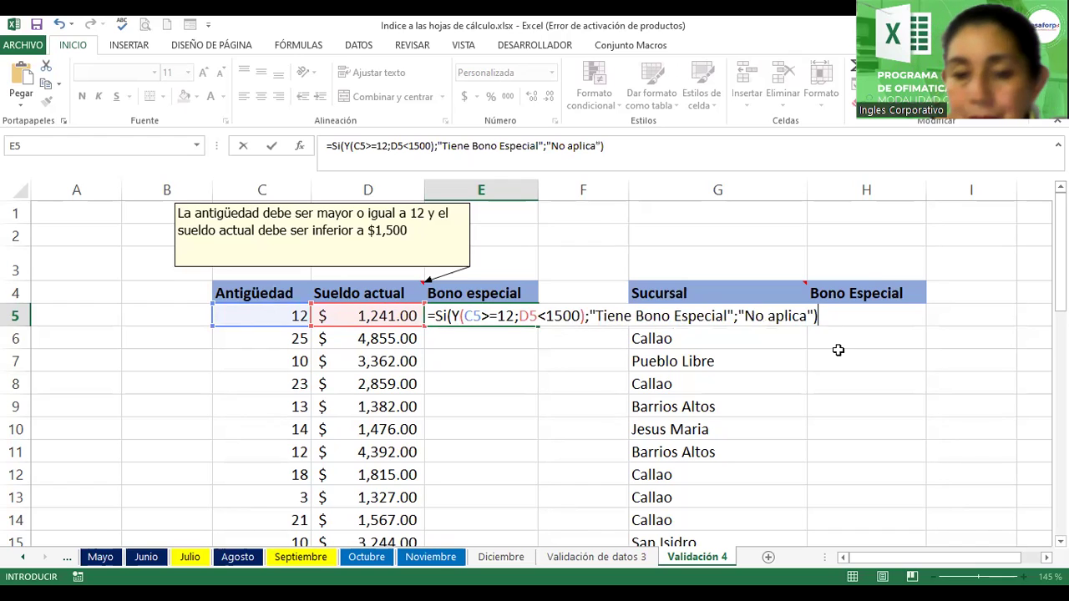
key("Return")
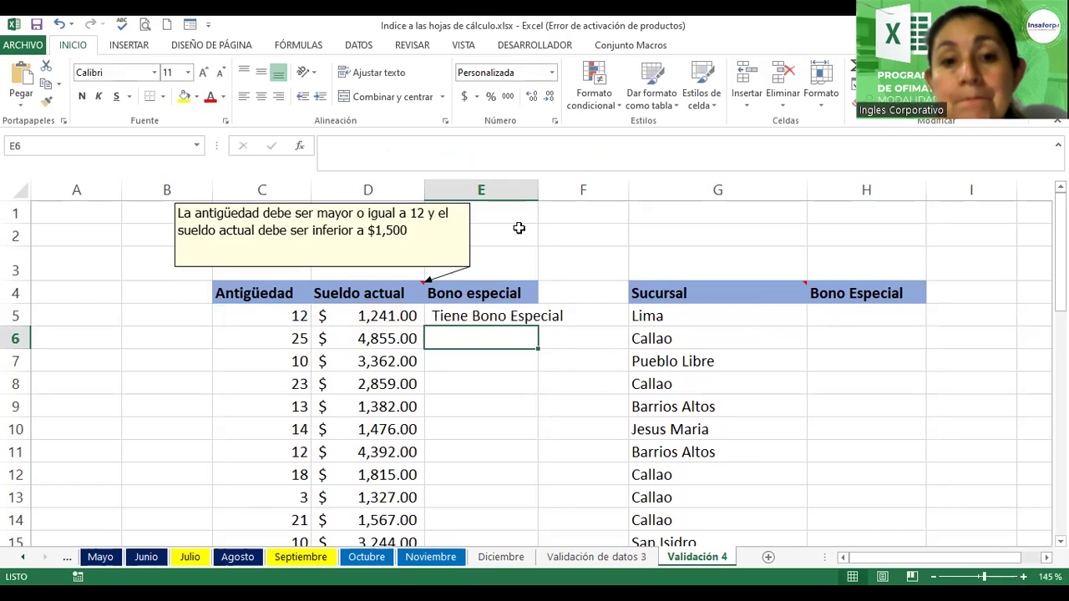
Widen column E, check row 5's values, and fill E5's bonus formula down to E6
left_click_drag(537, 191, 601, 190)
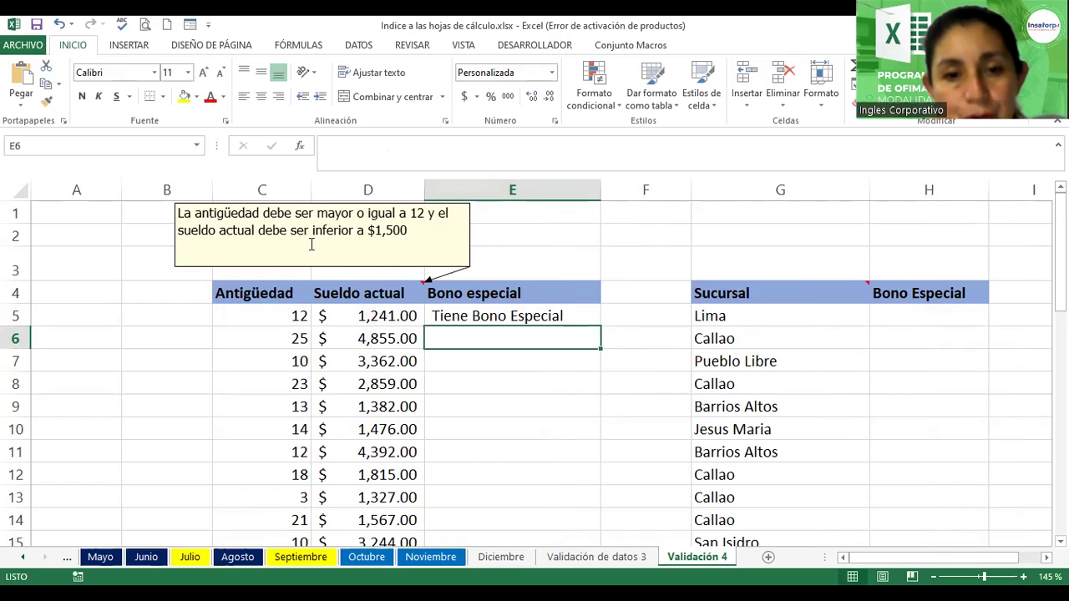
left_click(282, 316)
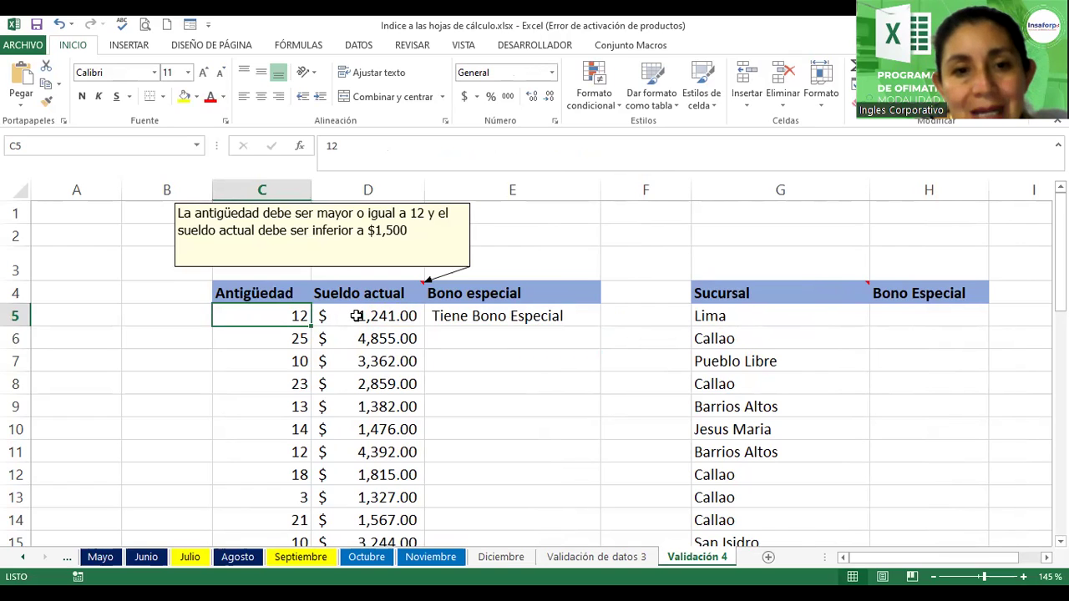
left_click(357, 316)
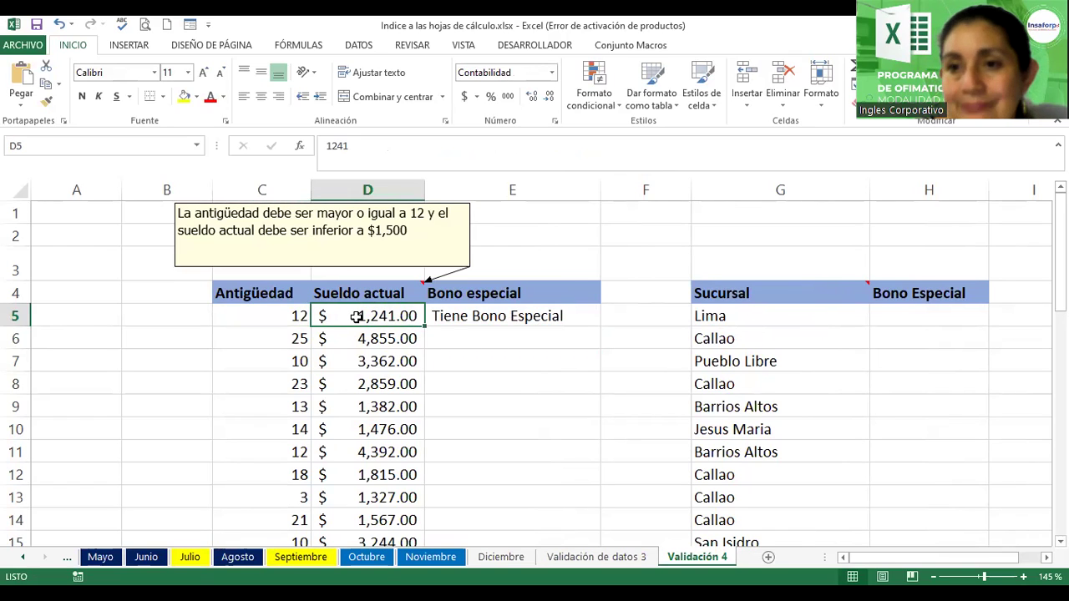
left_click_drag(279, 318, 347, 320)
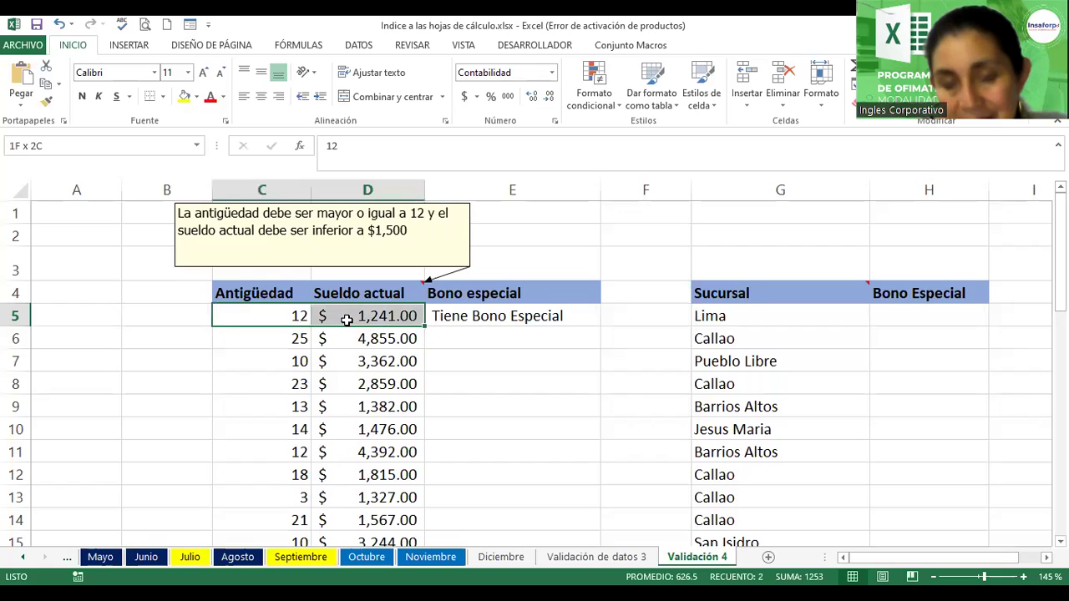
left_click(476, 316)
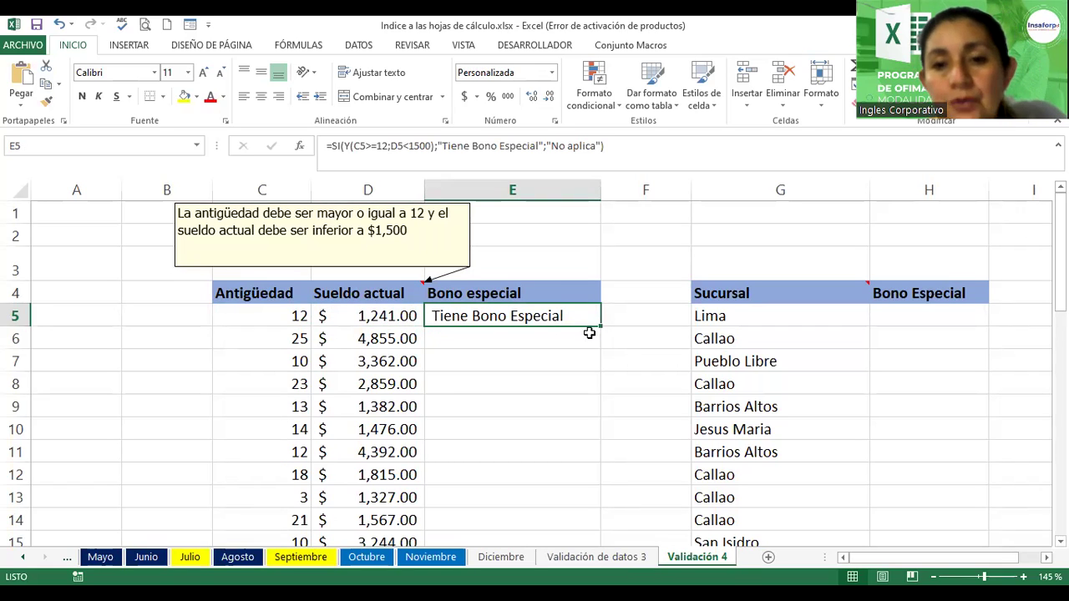
left_click_drag(600, 327, 591, 352)
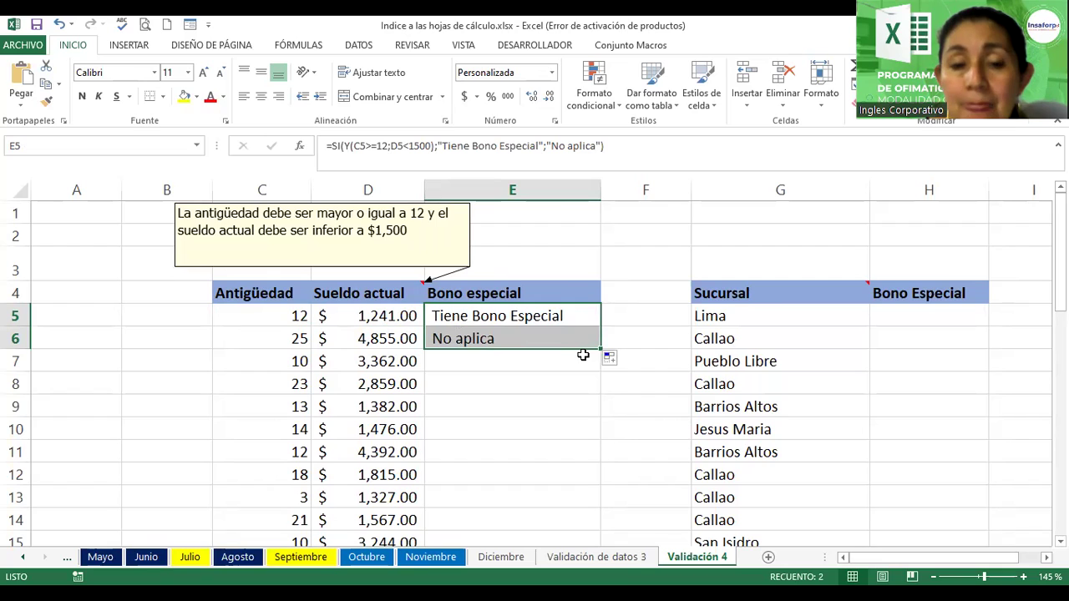
left_click(461, 339)
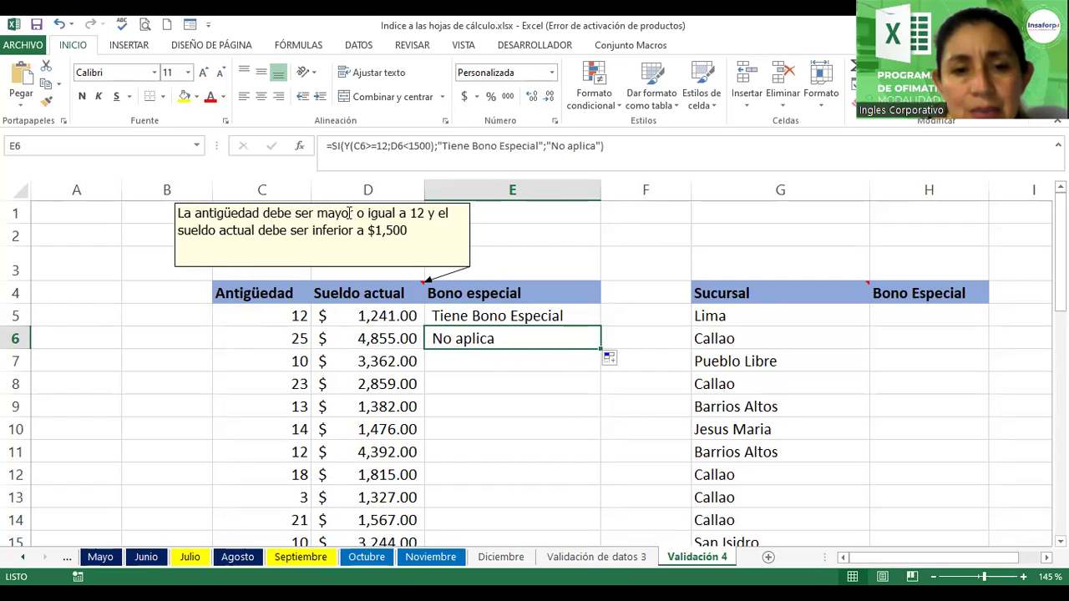
left_click(279, 339)
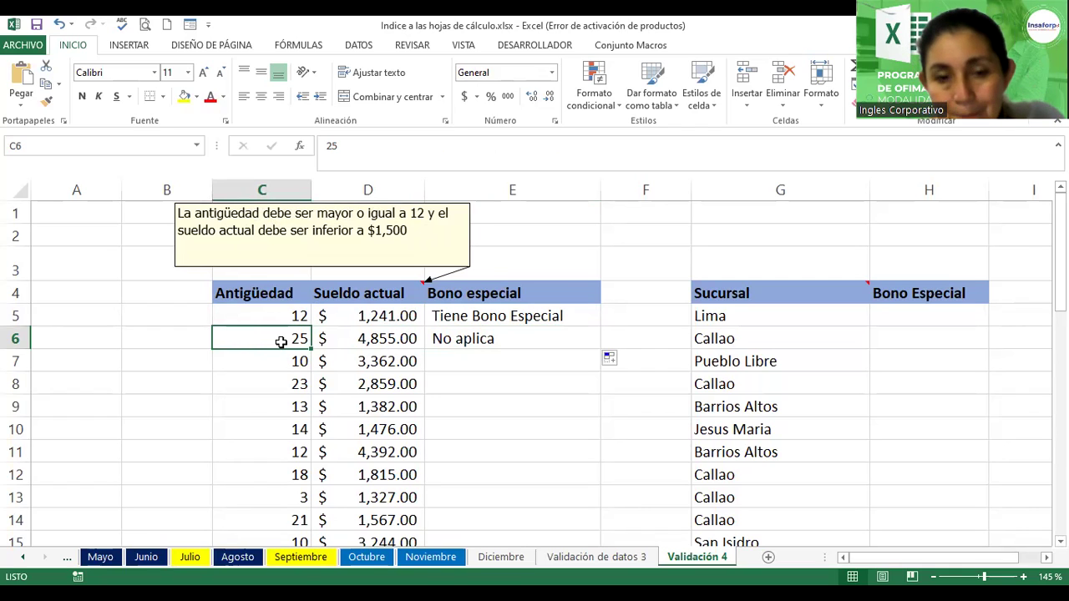
left_click(397, 344)
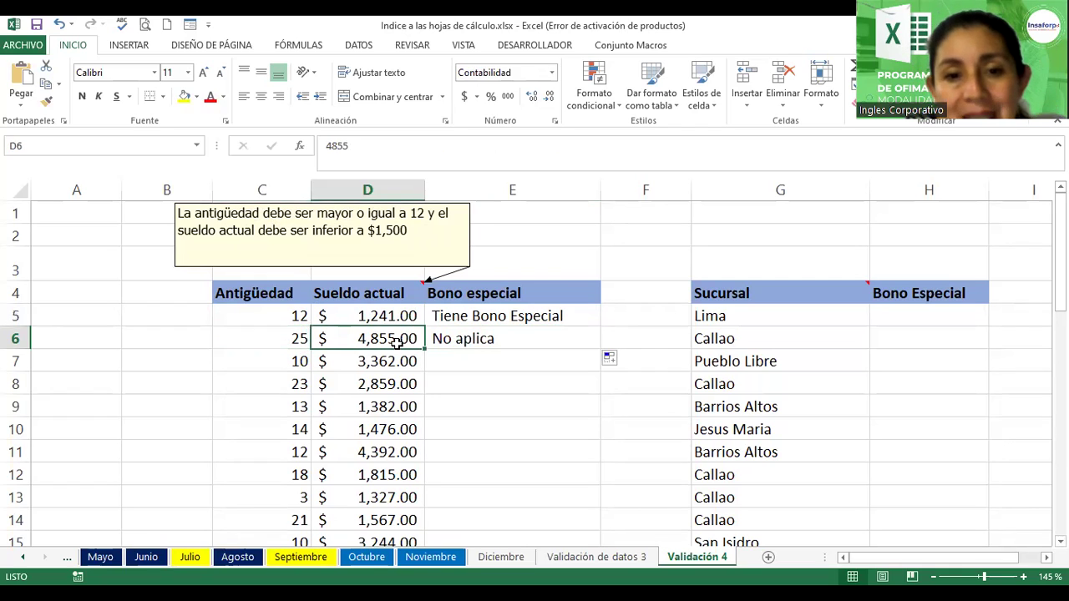
left_click(301, 338)
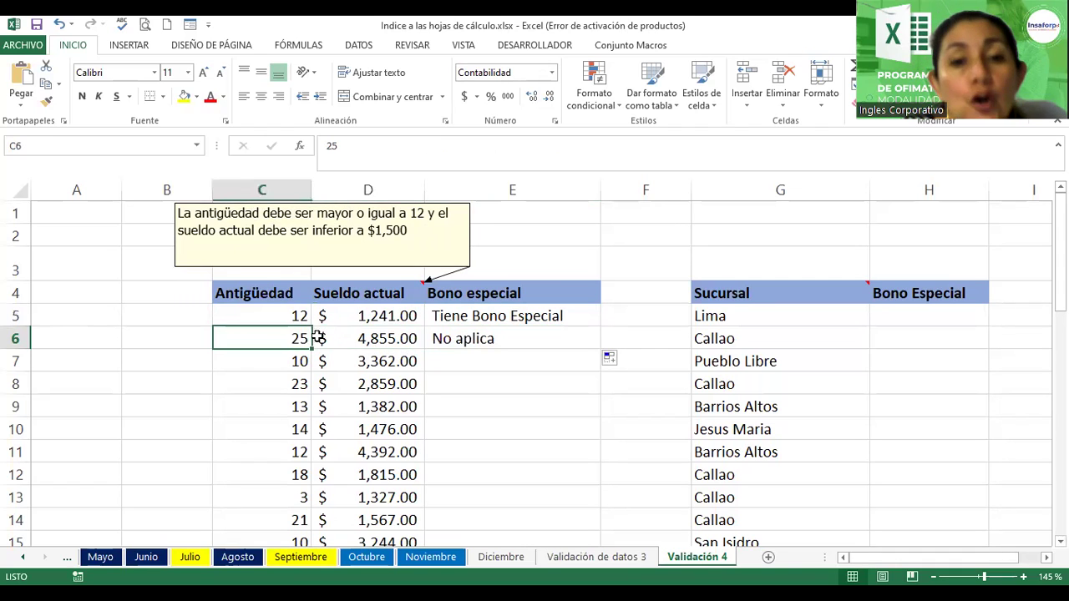
left_click_drag(264, 334, 355, 351)
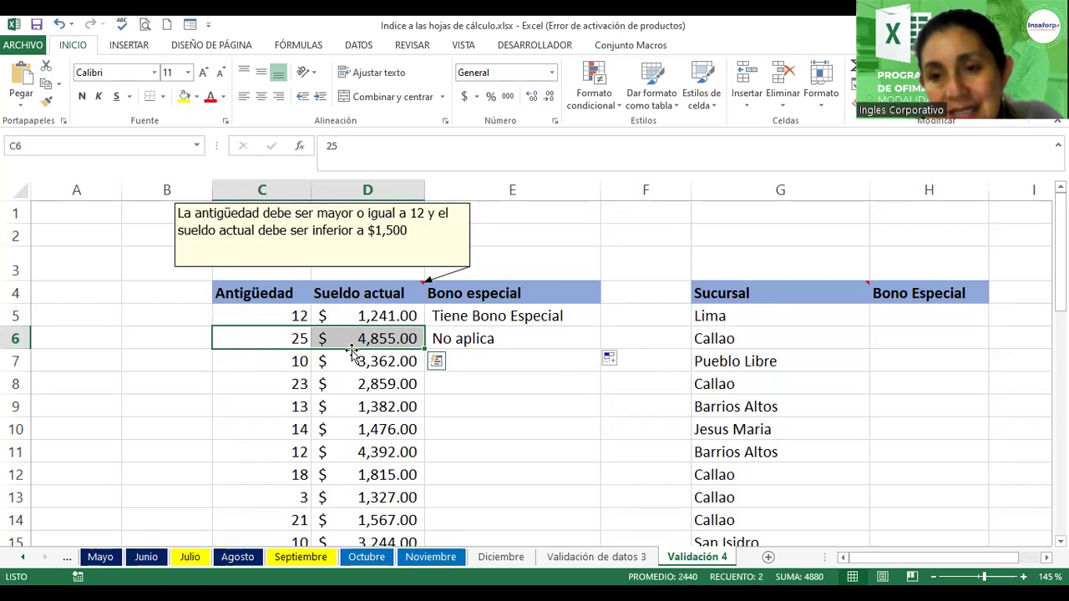
left_click(367, 338)
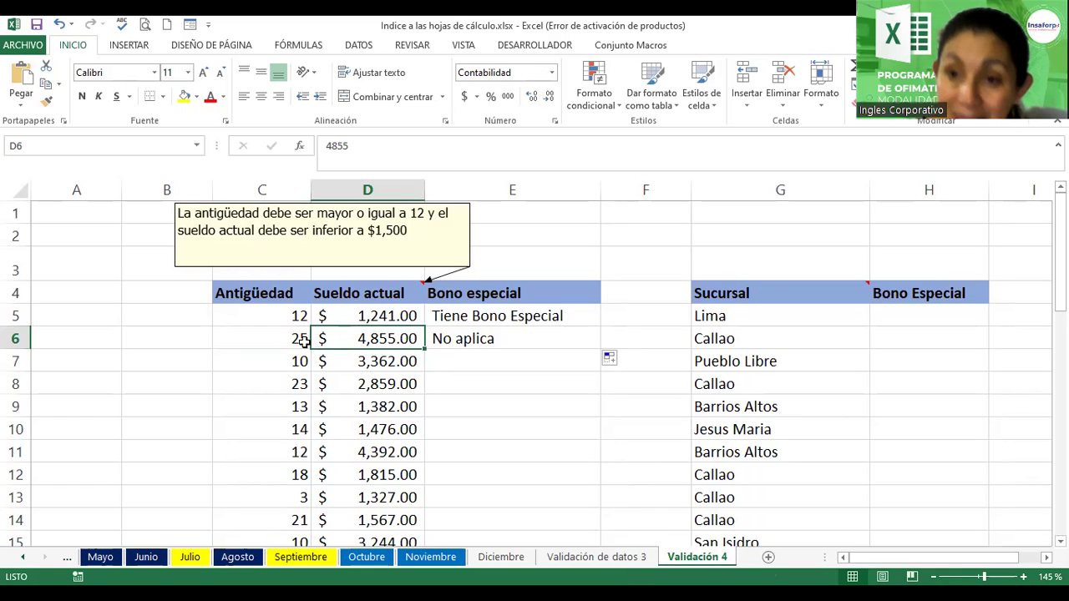
Strip E6's formula down to the bare test =Y(C6>=12;D6<1500)
double_click(436, 338)
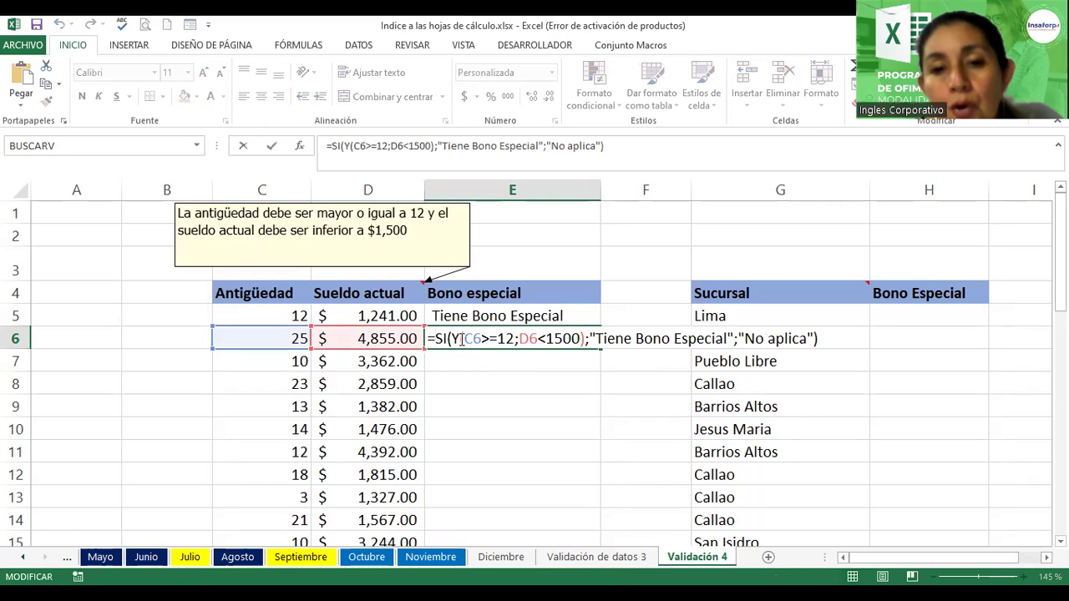
left_click(462, 339)
key("Left")
key("Left")
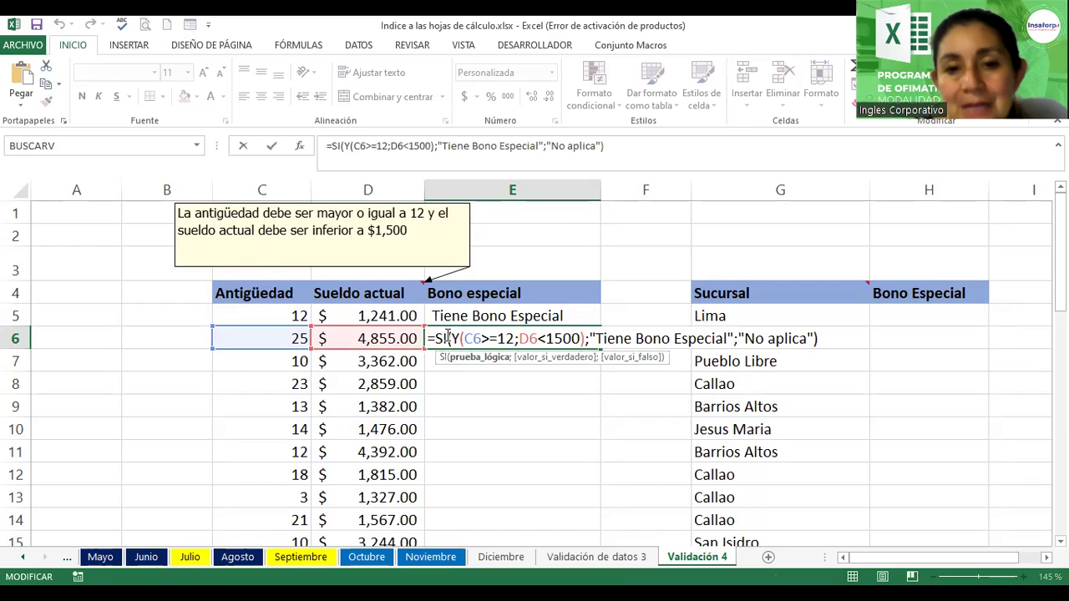
key("Right")
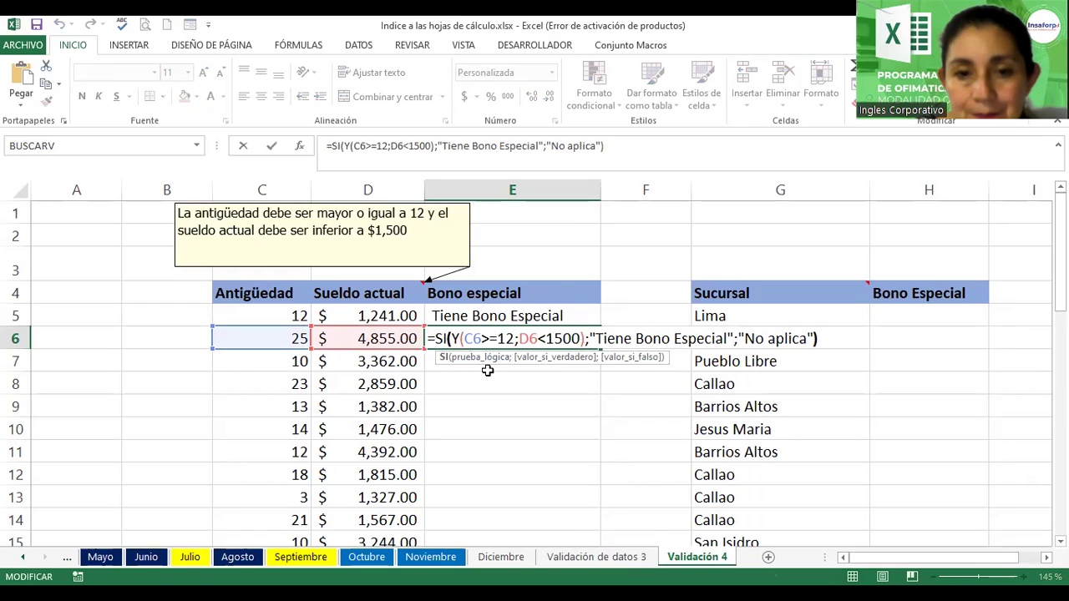
key("BackSpace")
key("BackSpace")
key("BackSpace")
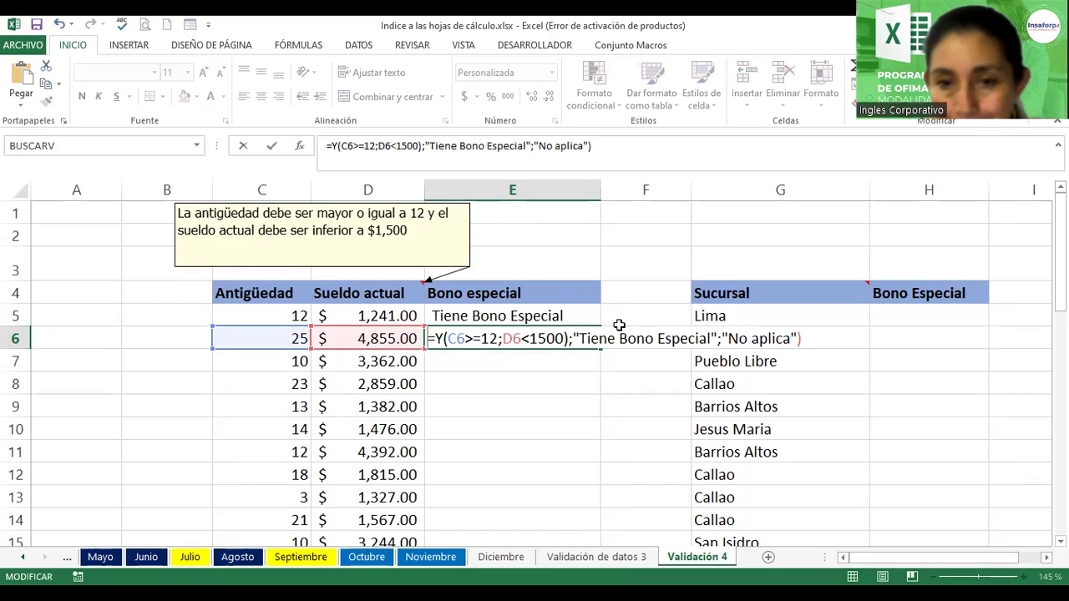
left_click_drag(571, 343, 805, 345)
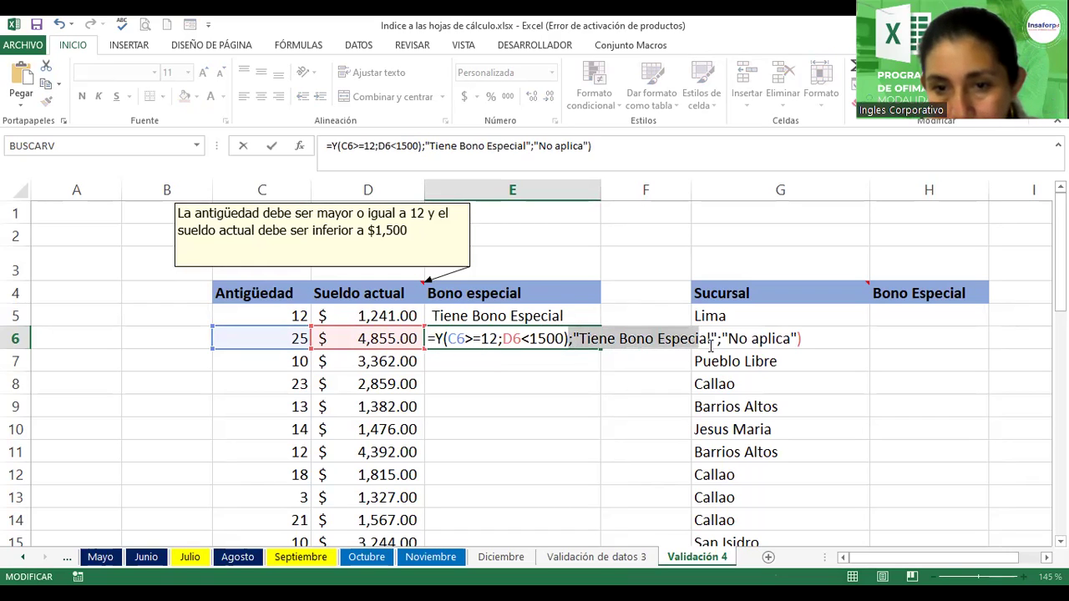
key("BackSpace")
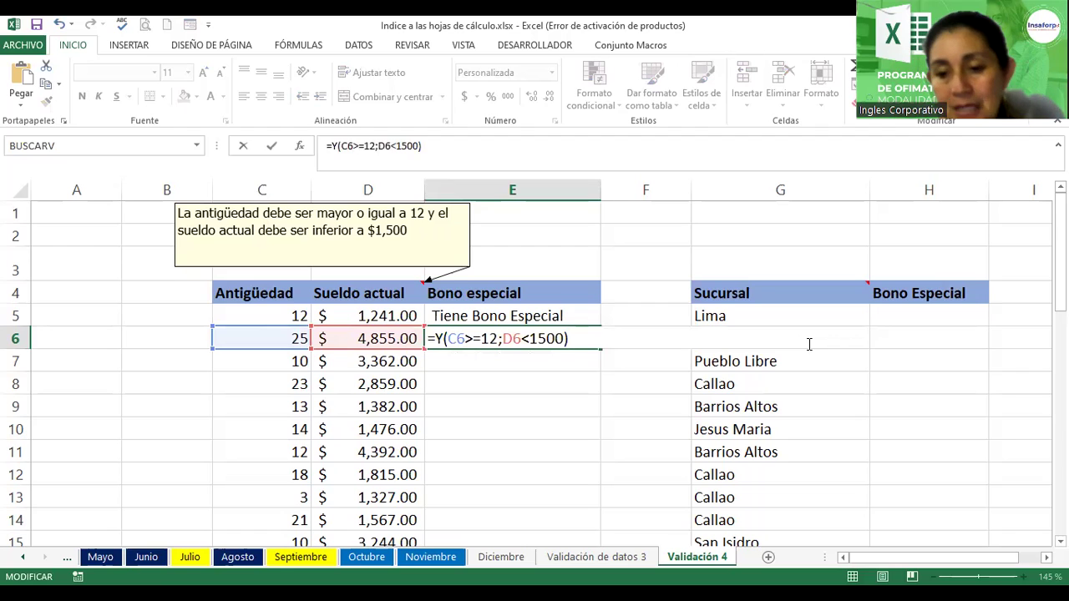
key("Return")
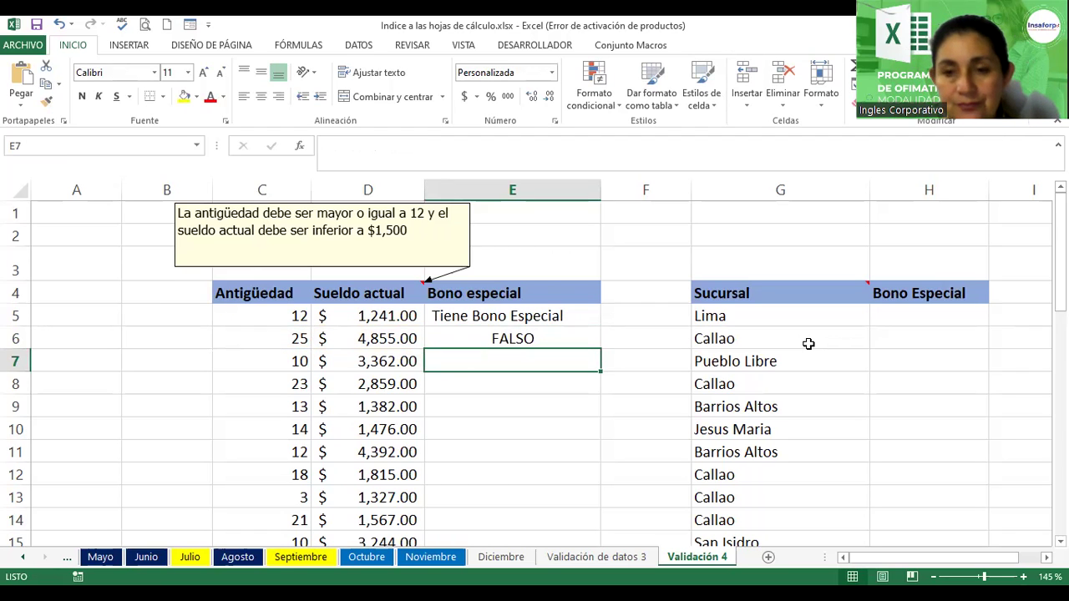
Fill the Y() test from E6 down to E9 and check row 9's seniority and salary
left_click(573, 339)
left_click_drag(599, 350, 594, 376)
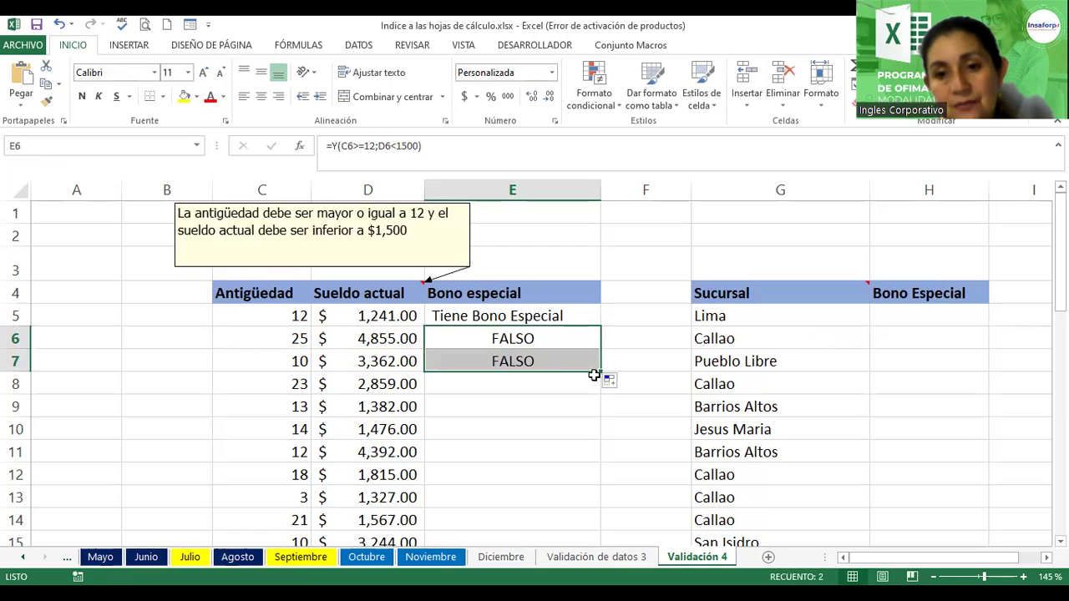
left_click_drag(594, 376, 602, 415)
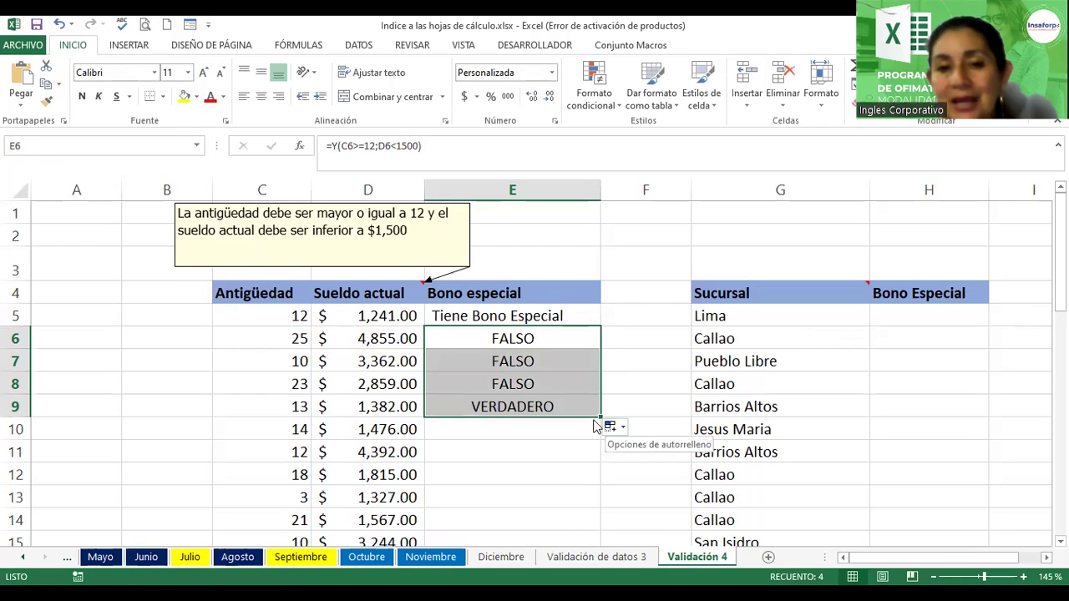
left_click(289, 407)
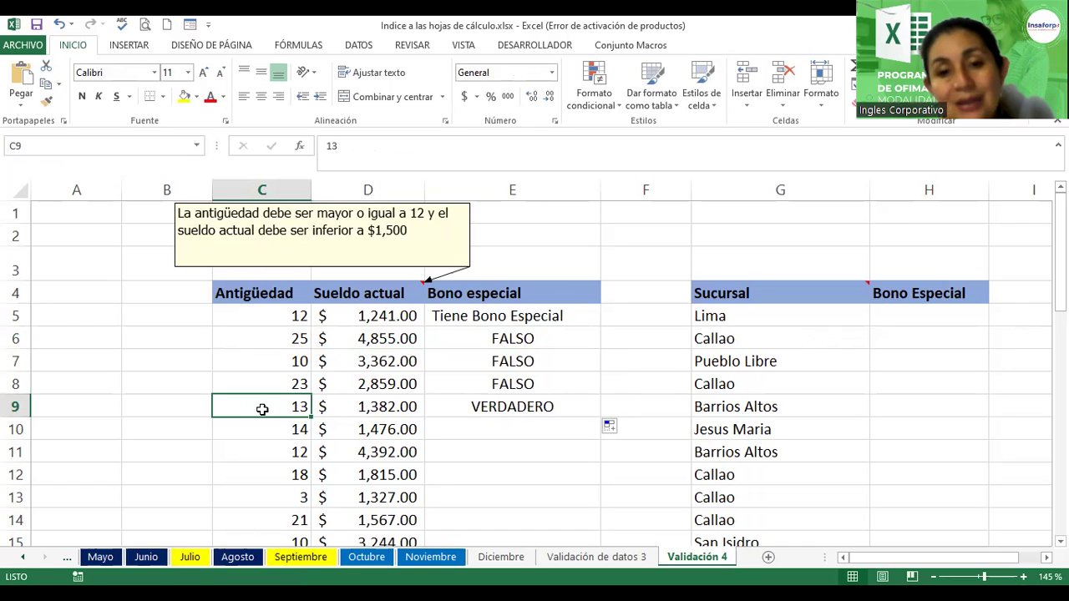
left_click(370, 411)
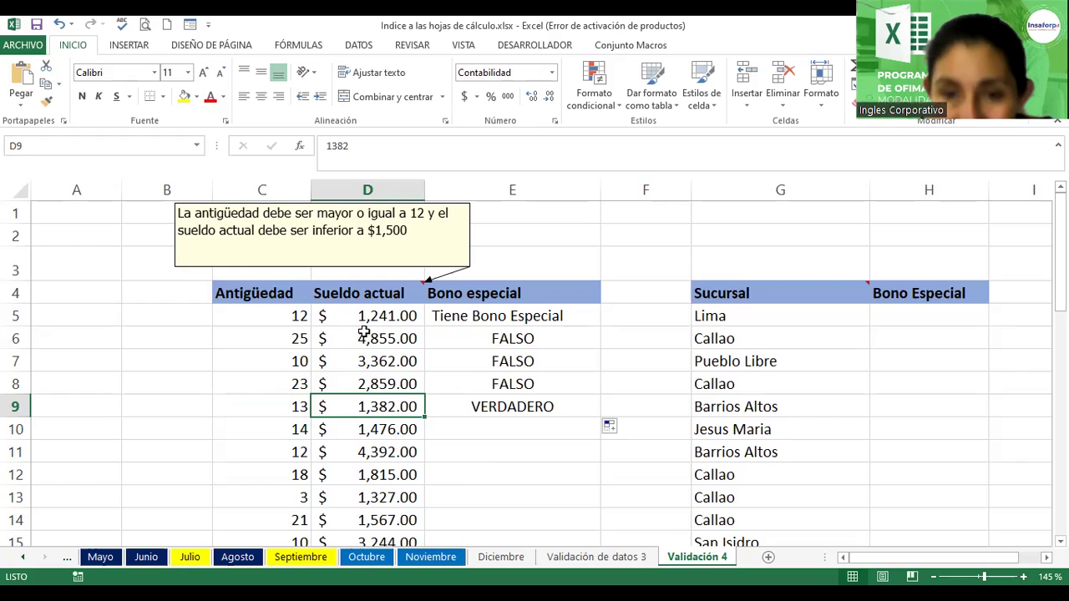
double_click(473, 316)
left_click(461, 316)
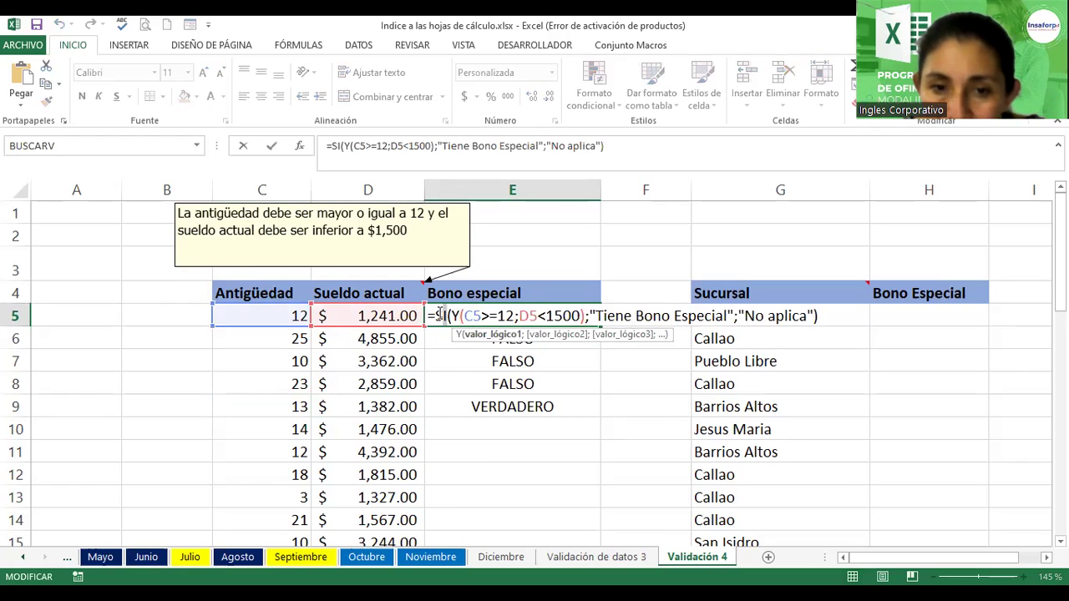
left_click(438, 315)
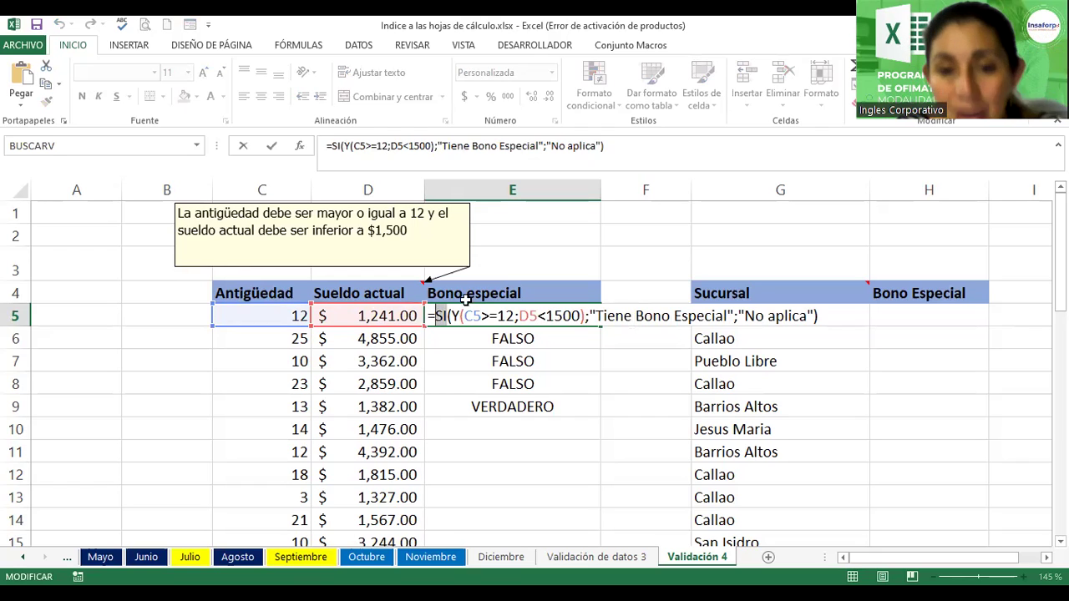
left_click_drag(462, 318, 577, 316)
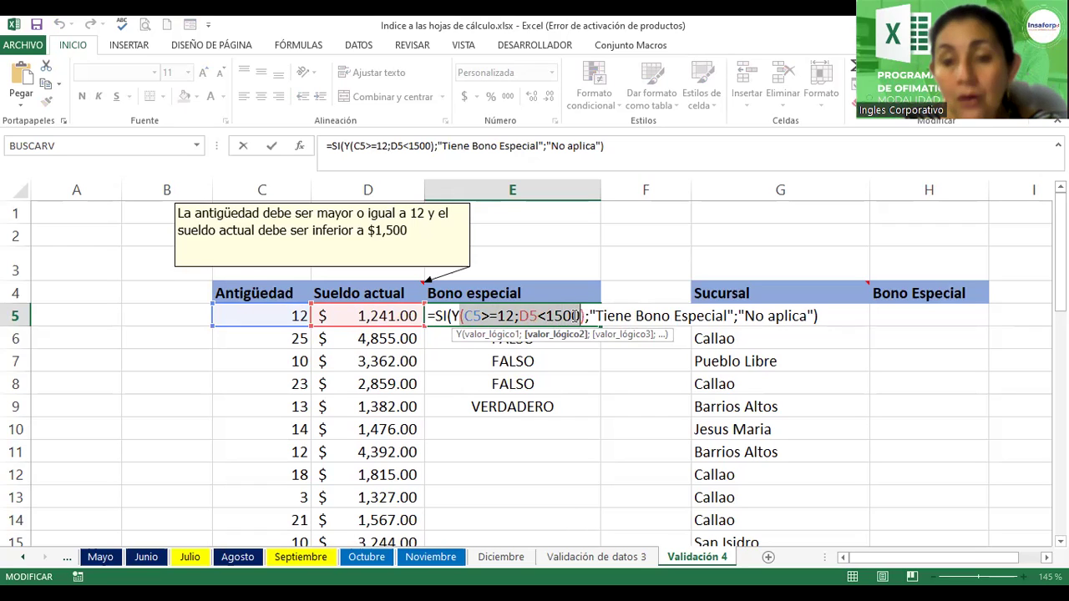
left_click_drag(739, 316, 810, 317)
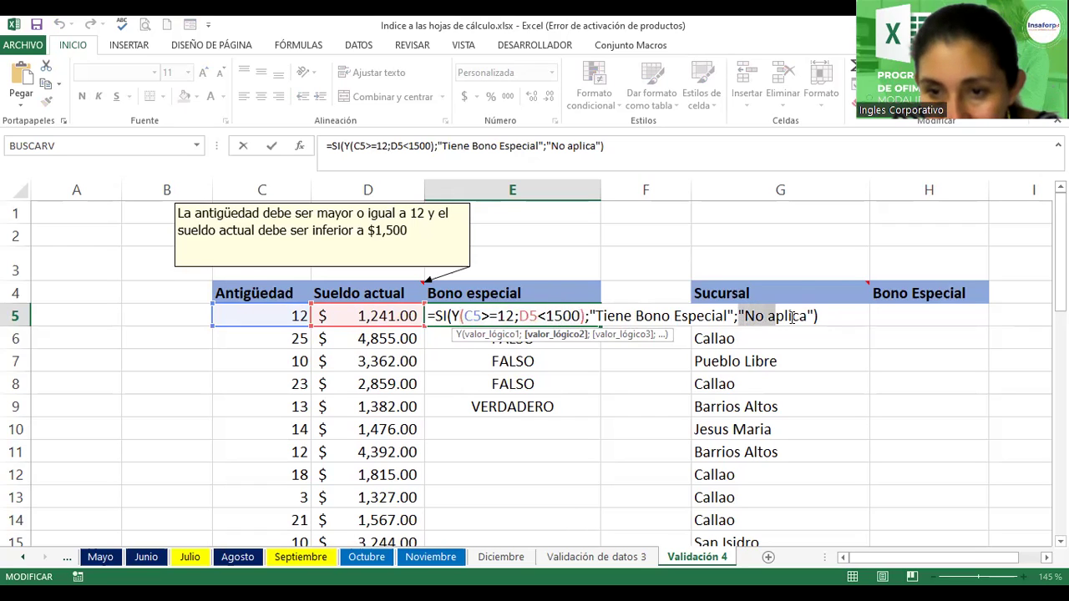
left_click_drag(583, 316, 466, 316)
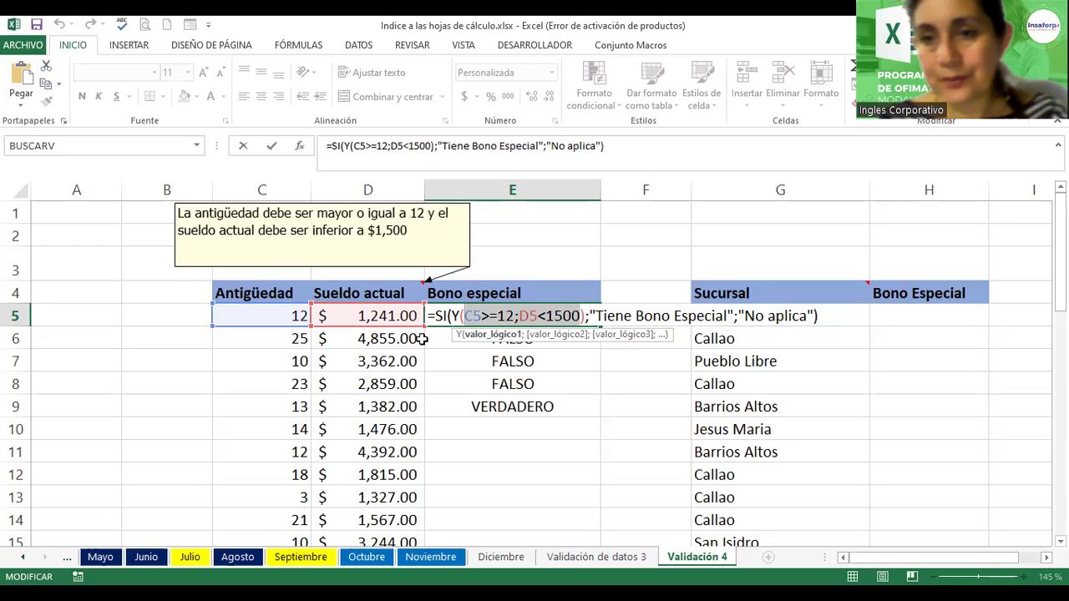
key("Return")
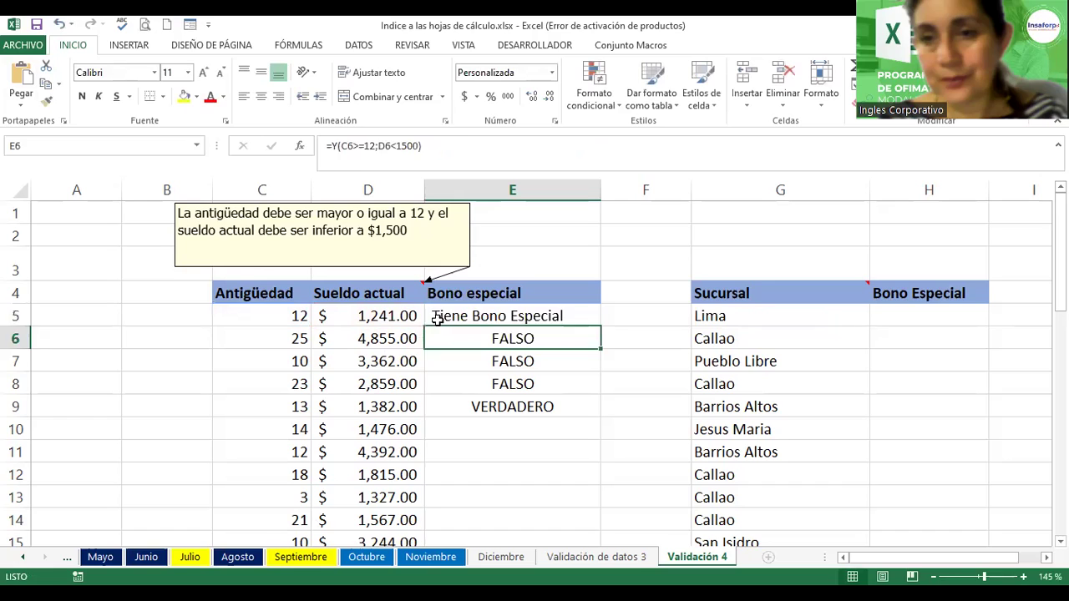
Copy the SI/Y formula from E5 into E6, recheck E5, then move down to E10
left_click(438, 318)
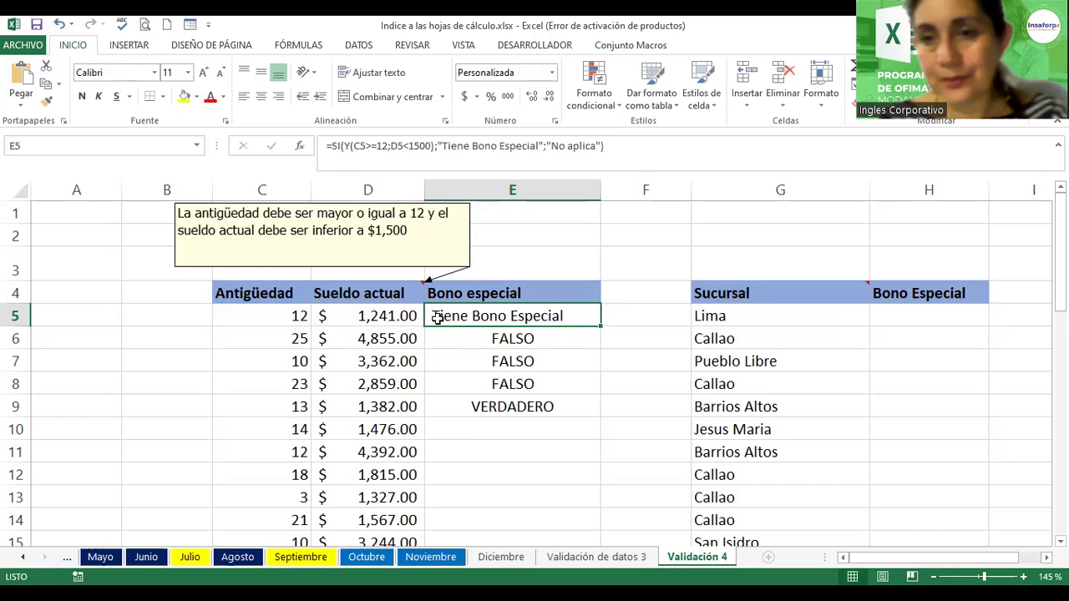
left_click_drag(600, 324, 603, 345)
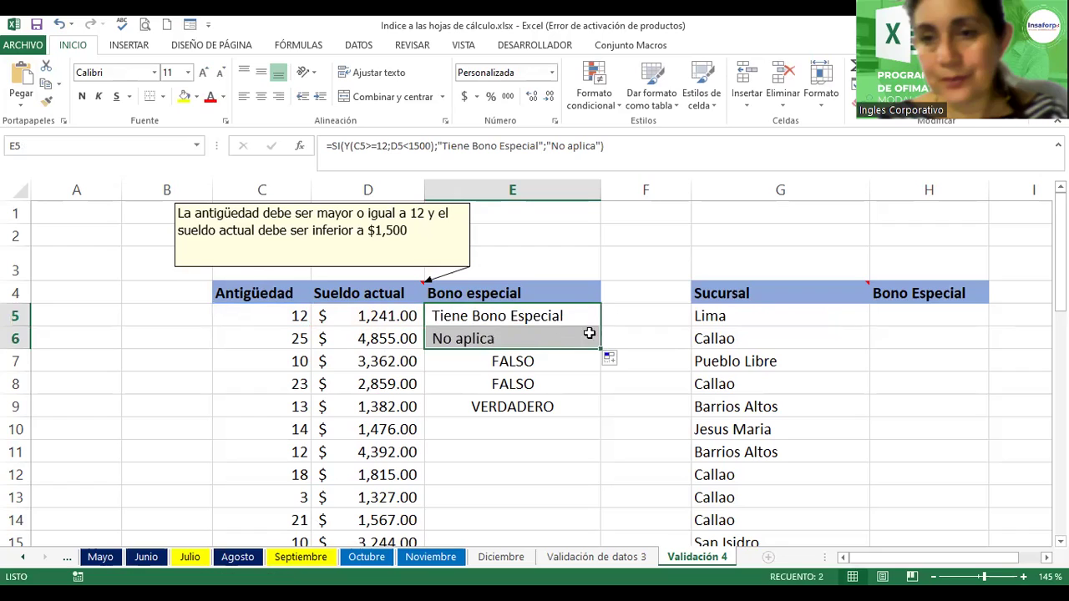
left_click(563, 332)
left_click(560, 315)
double_click(564, 316)
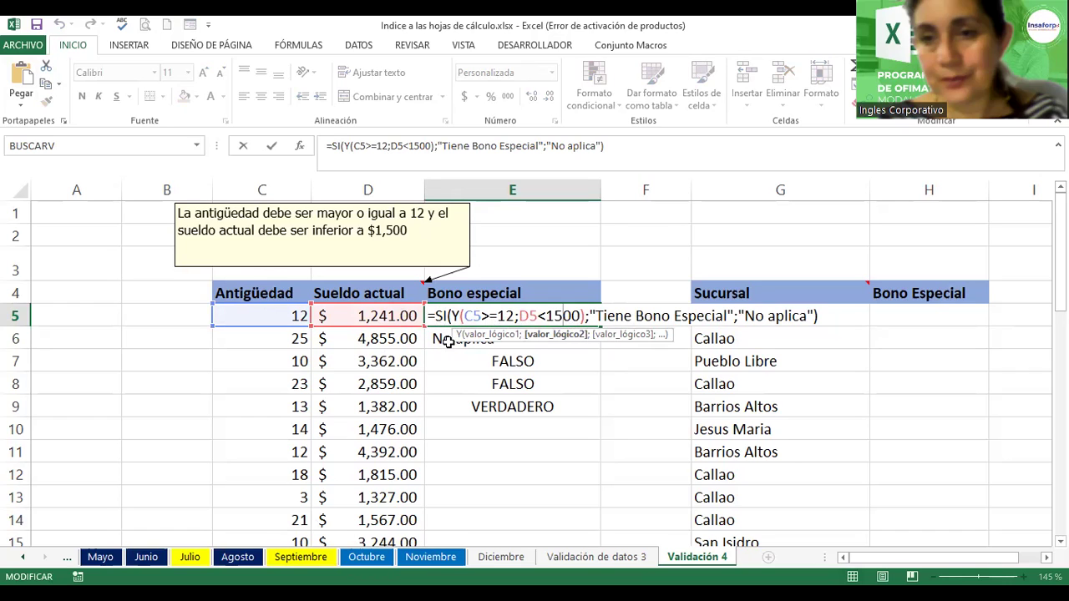
left_click(508, 361)
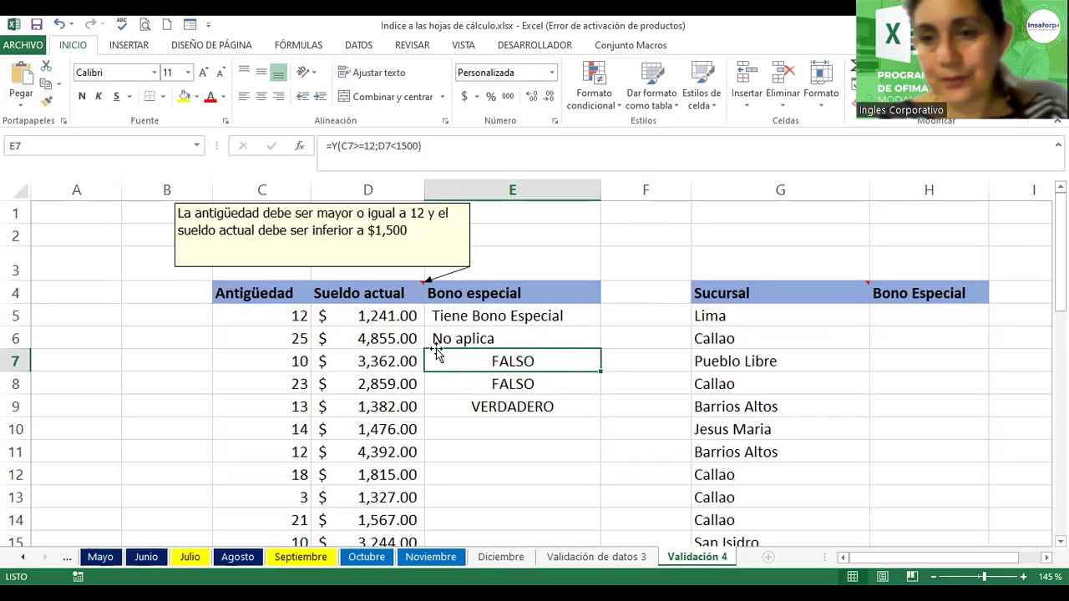
left_click(555, 422)
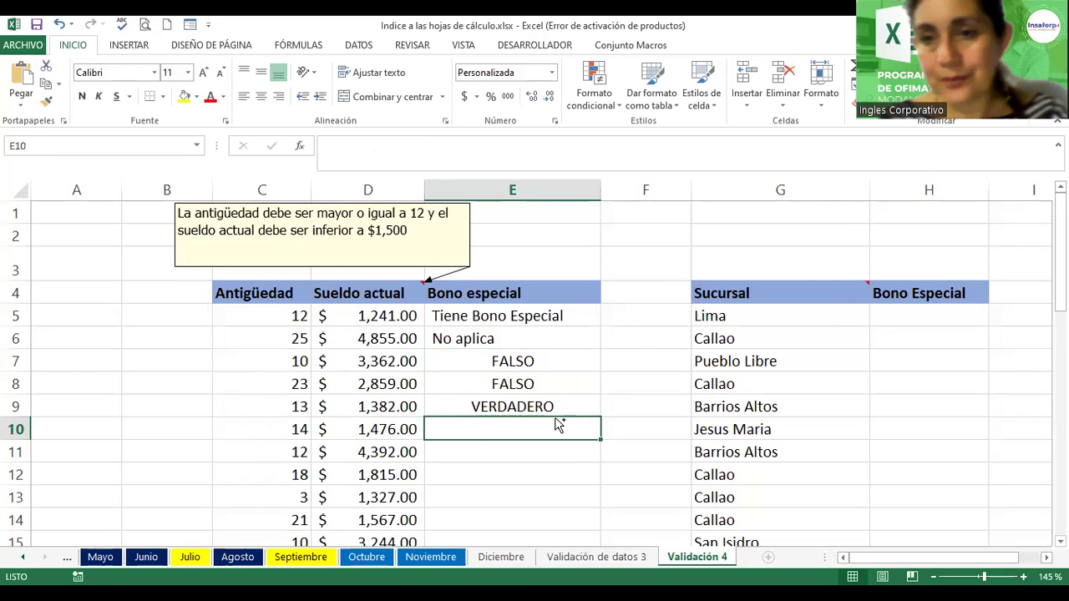
scroll(556, 422, "down", 1, "ctrl")
scroll(554, 418, "down", 1, "ctrl")
left_click(105, 560)
left_click(68, 558)
left_click(67, 558)
left_click(67, 558)
left_click(69, 560)
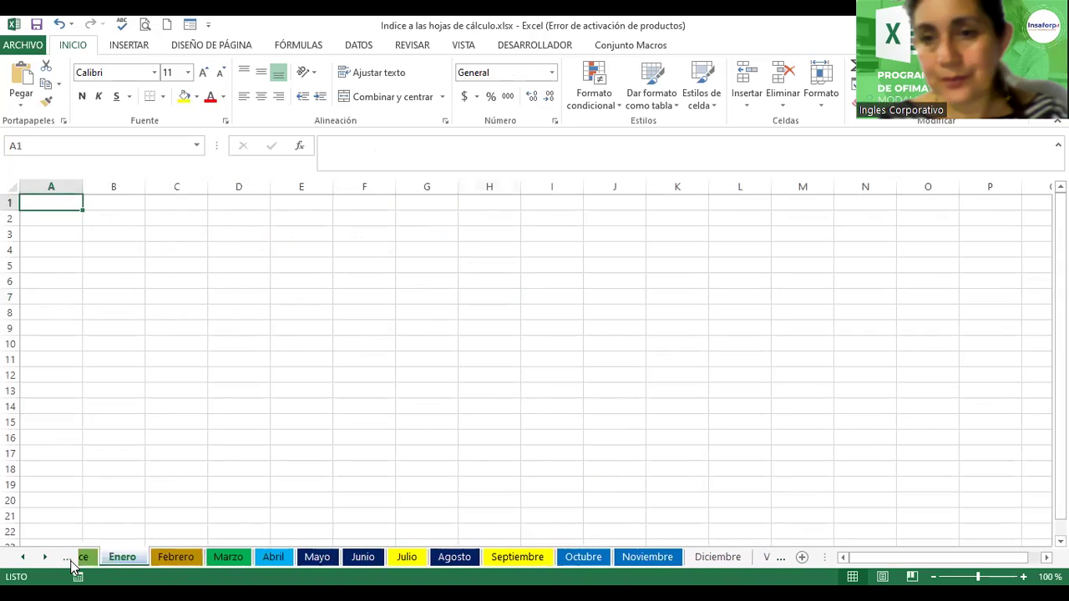
left_click(69, 561)
scroll(217, 332, "up", 2)
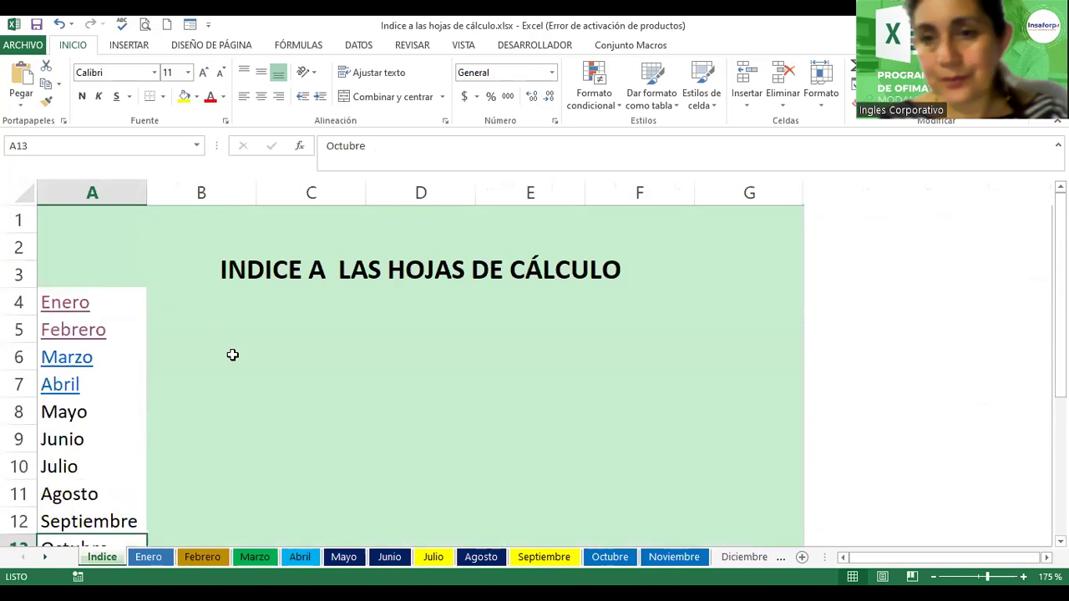
scroll(232, 353, "down", 1, "ctrl")
scroll(238, 361, "down", 1, "ctrl")
scroll(237, 361, "down", 2, "ctrl")
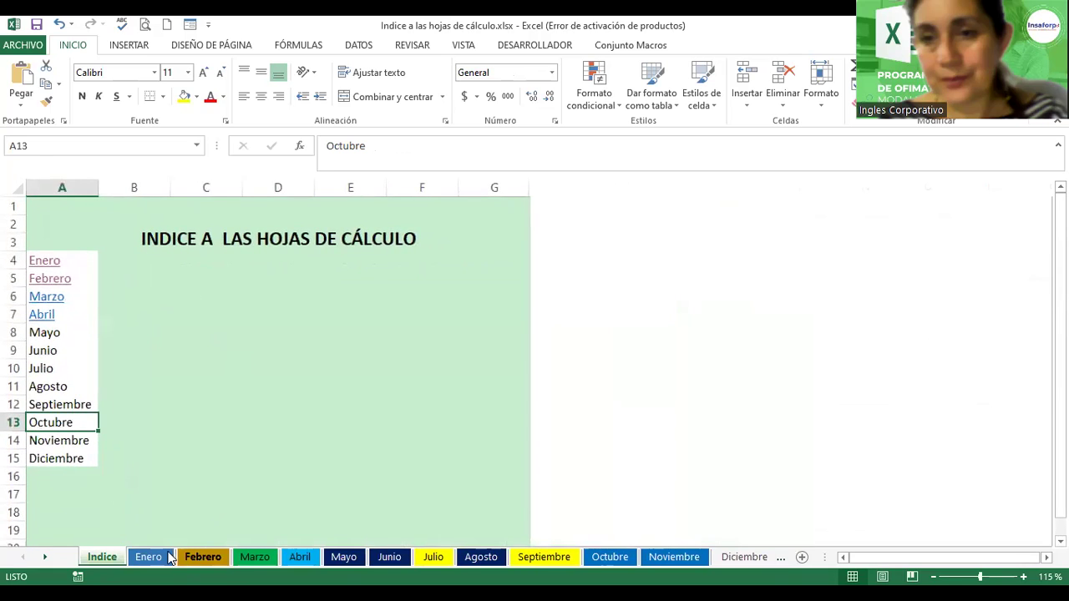
left_click(164, 553)
left_click(214, 560)
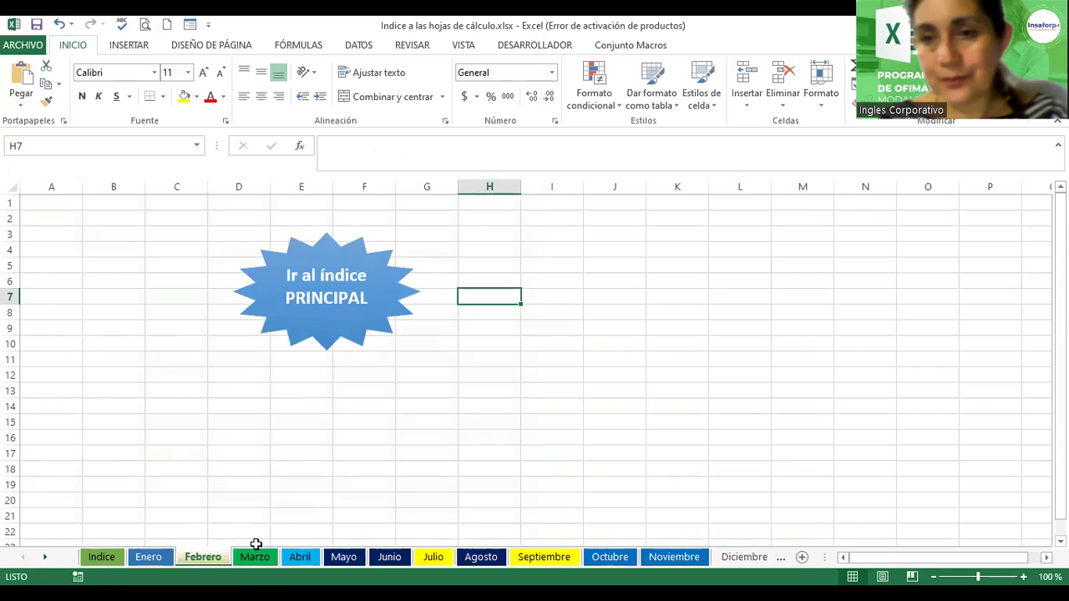
left_click(254, 557)
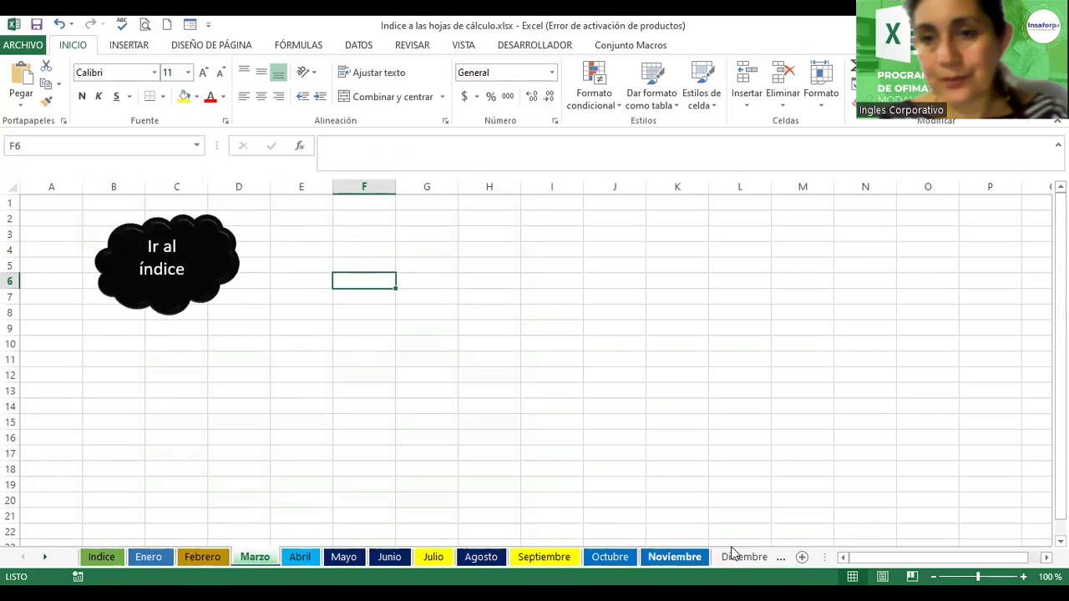
left_click(695, 561)
left_click(744, 558)
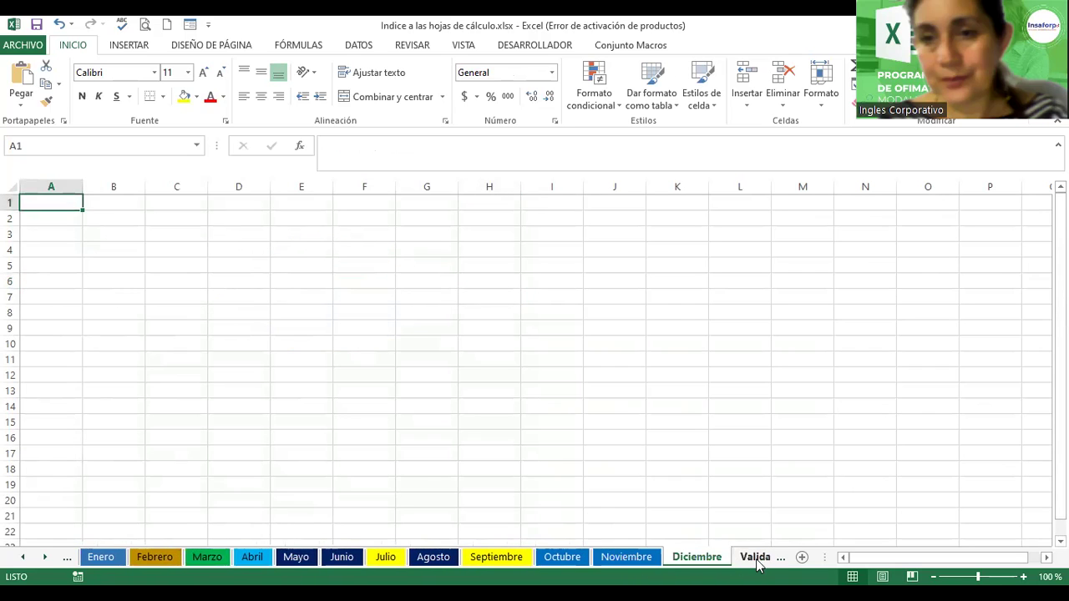
left_click(753, 558)
left_click(764, 558)
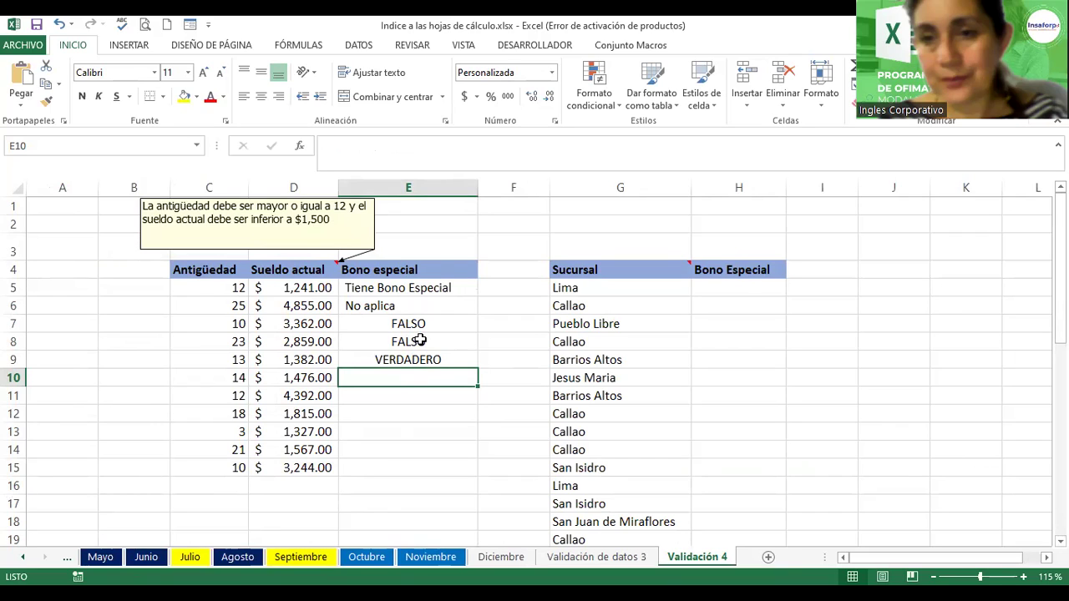
left_click_drag(433, 288, 413, 470)
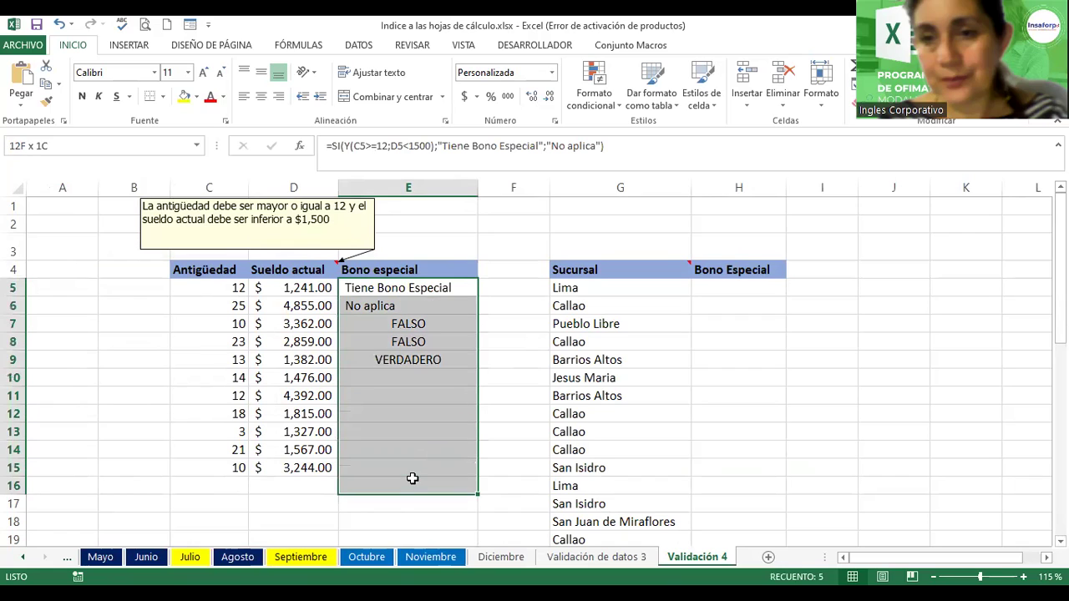
left_click_drag(520, 277, 499, 464)
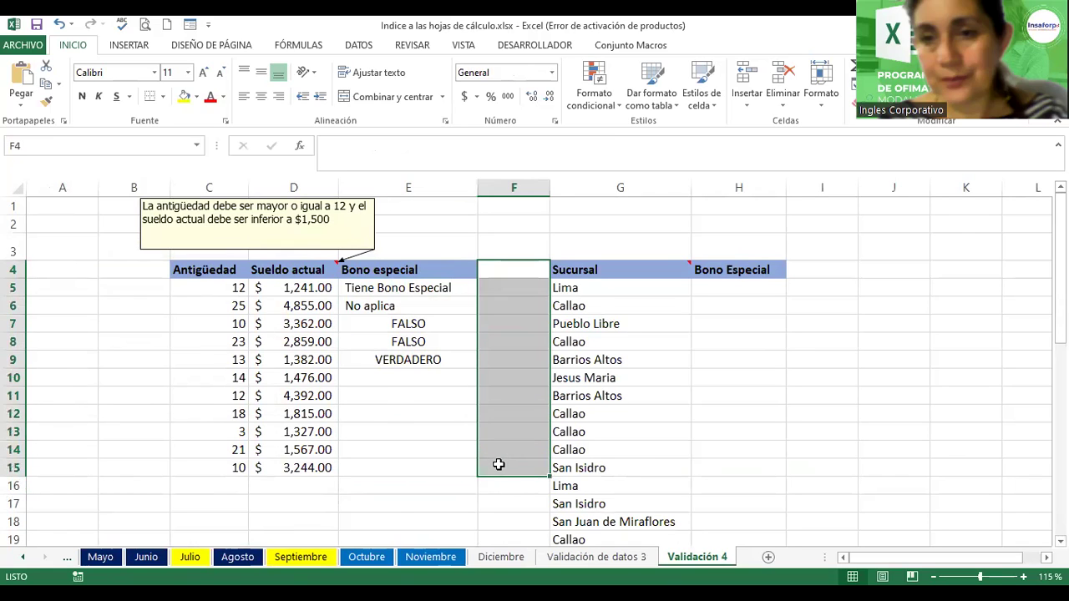
left_click(390, 324)
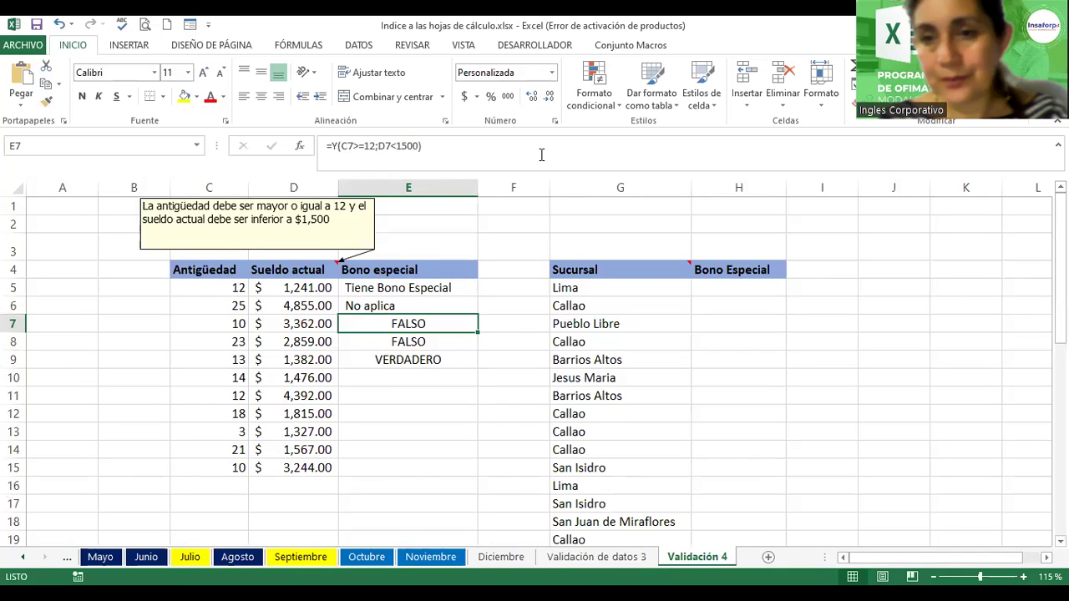